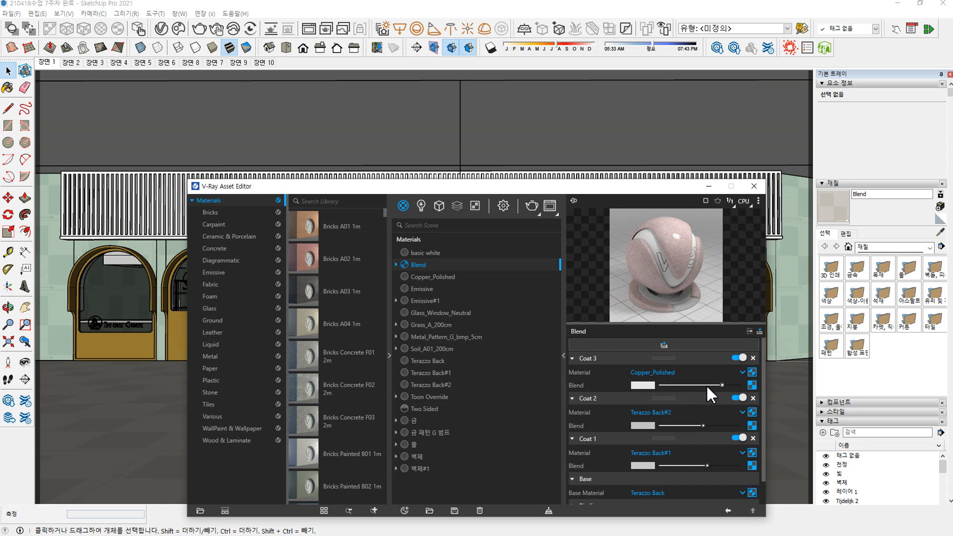
- Review the textures assigned to the blend amounts of Coat 3 and Coat 1 in the Blend material
left_click(753, 385)
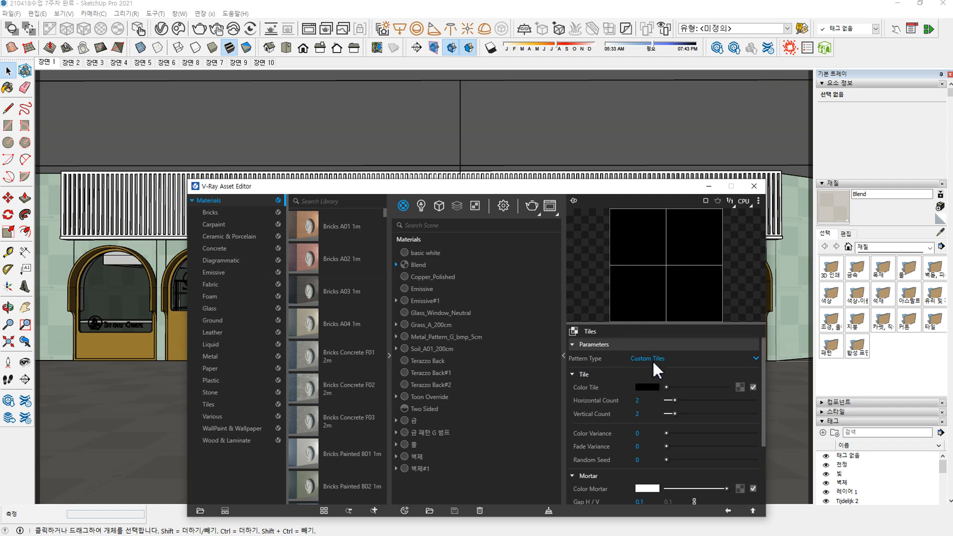
left_click(728, 510)
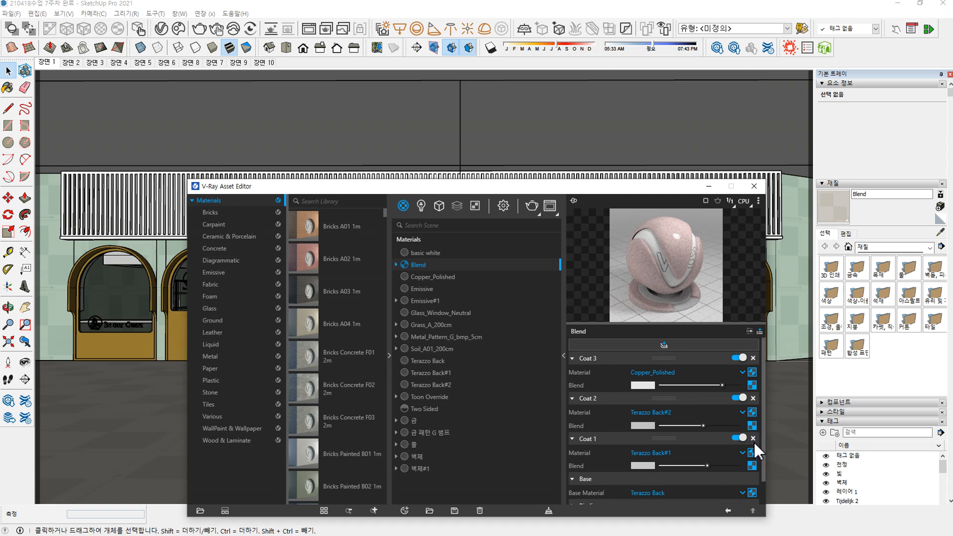
scroll(699, 444, "down", 1)
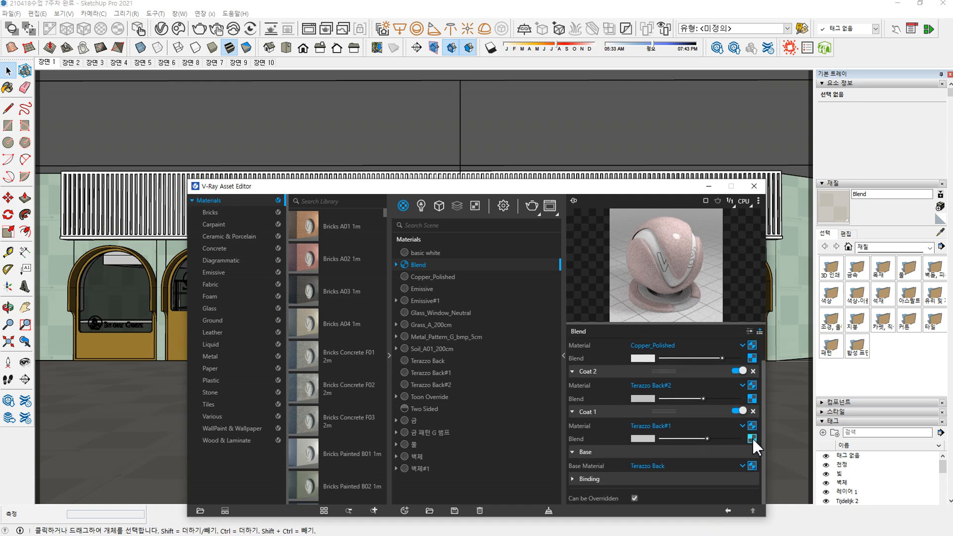
left_click(753, 438)
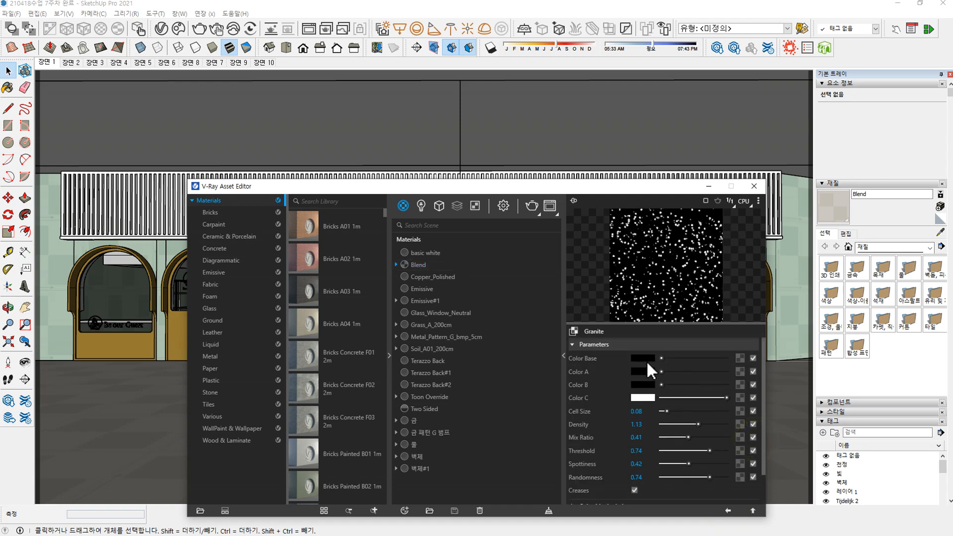
left_click(728, 510)
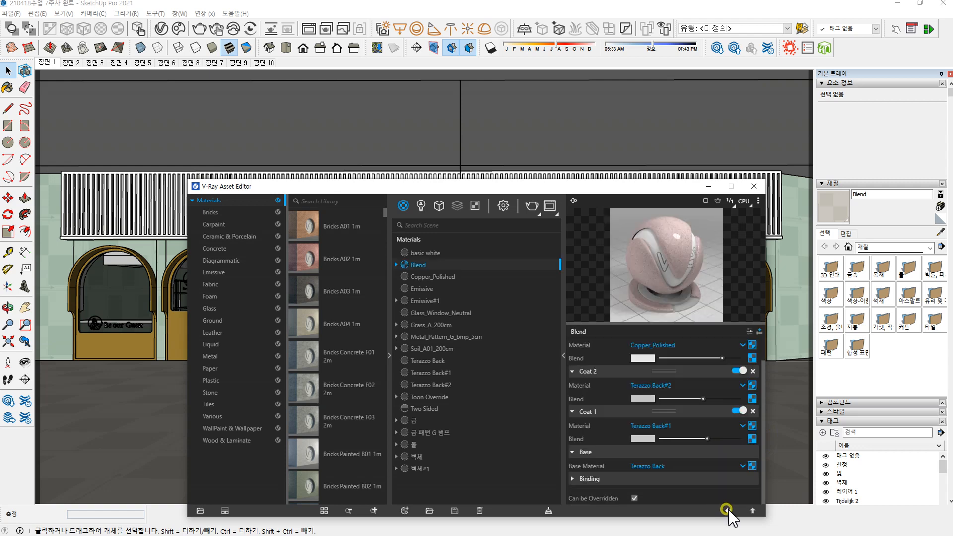
- Clear the blend textures of Coat 1 and Coat 2 in the Blend material
right_click(754, 436)
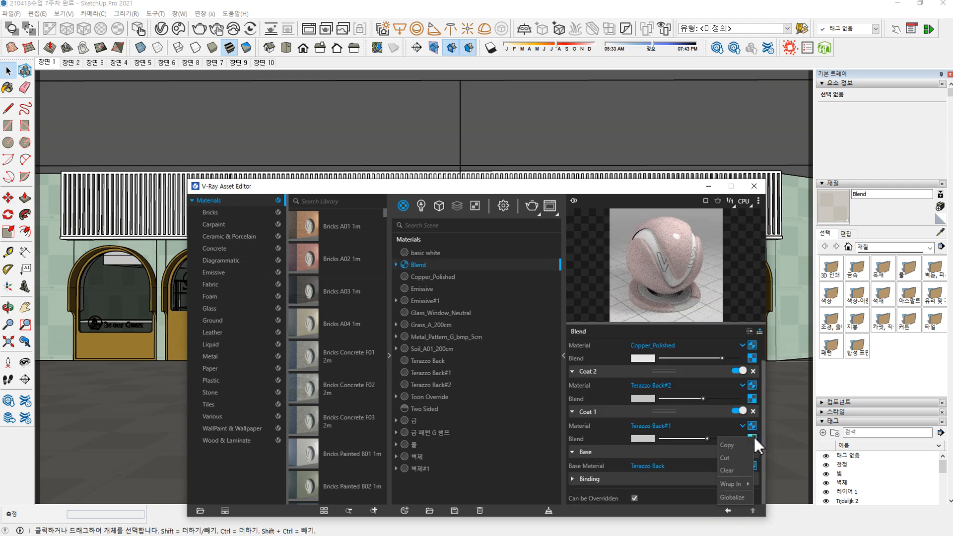
left_click(709, 425)
left_click(603, 424)
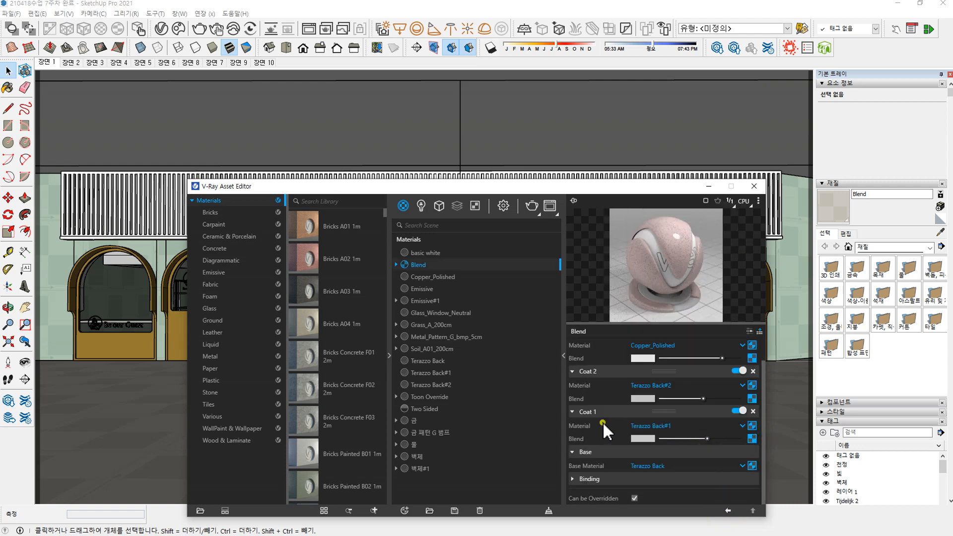
right_click(753, 437)
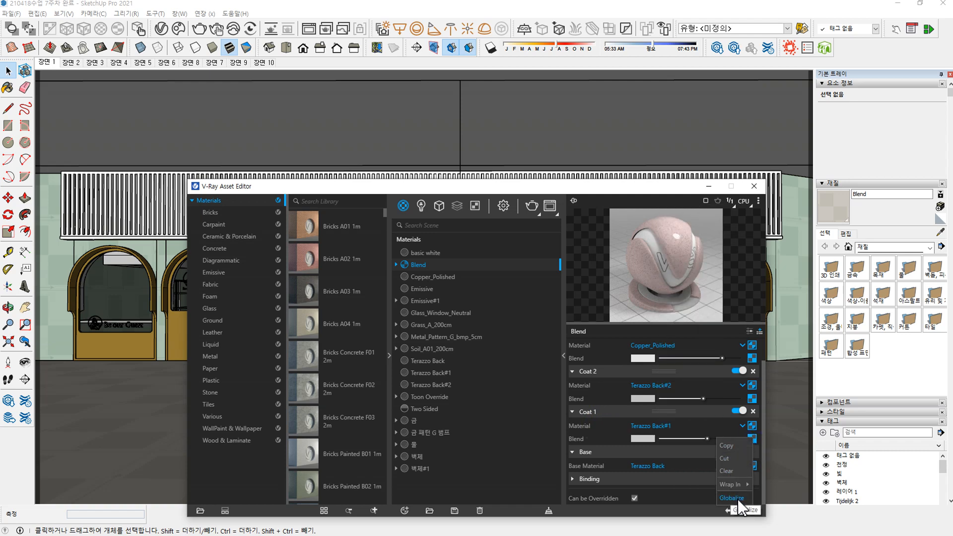
left_click(736, 470)
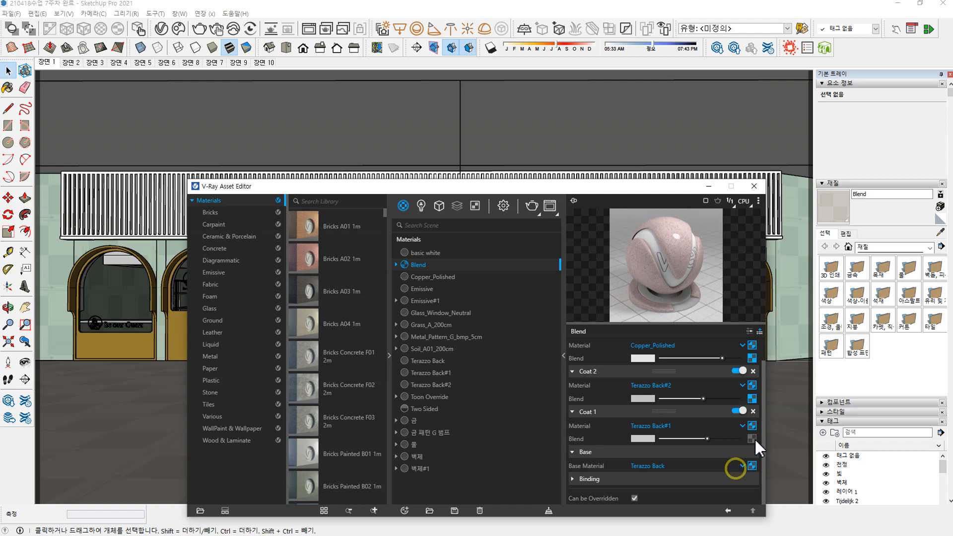
left_click(728, 428)
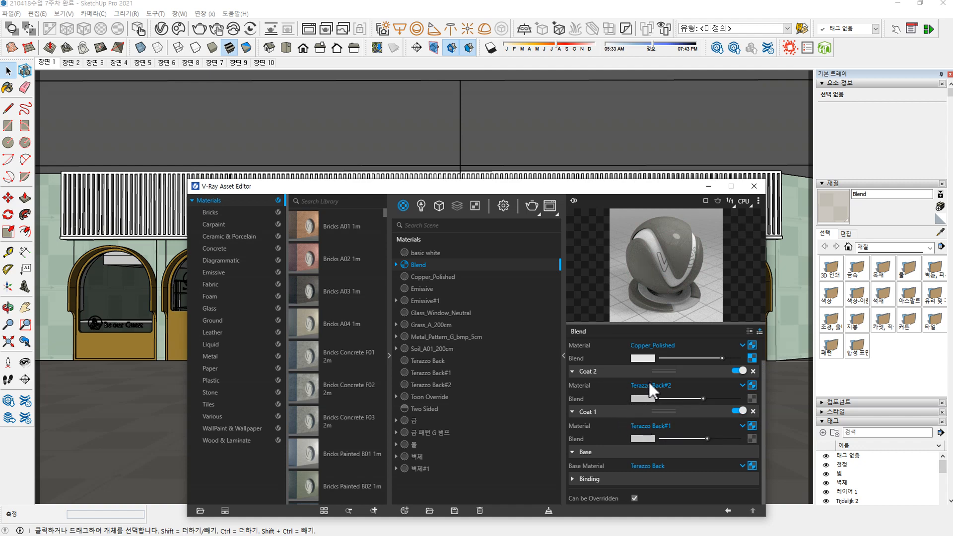
- Change the diffuse color of Terazzo Back#1 to a light beige, about RGB 0.843, 0.8, 0.668
left_click(657, 425)
left_click(609, 387)
left_click(433, 374)
left_click(443, 384)
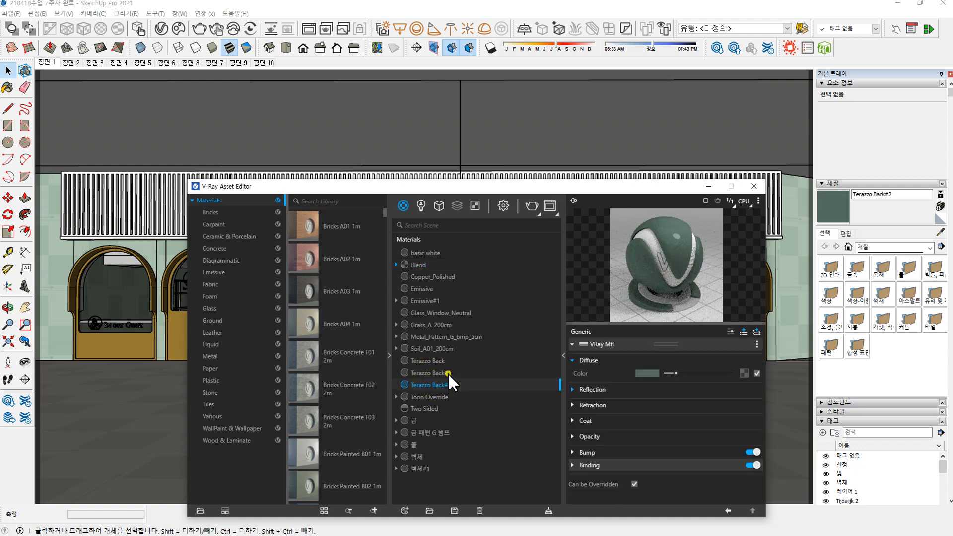
left_click(448, 374)
left_click(647, 374)
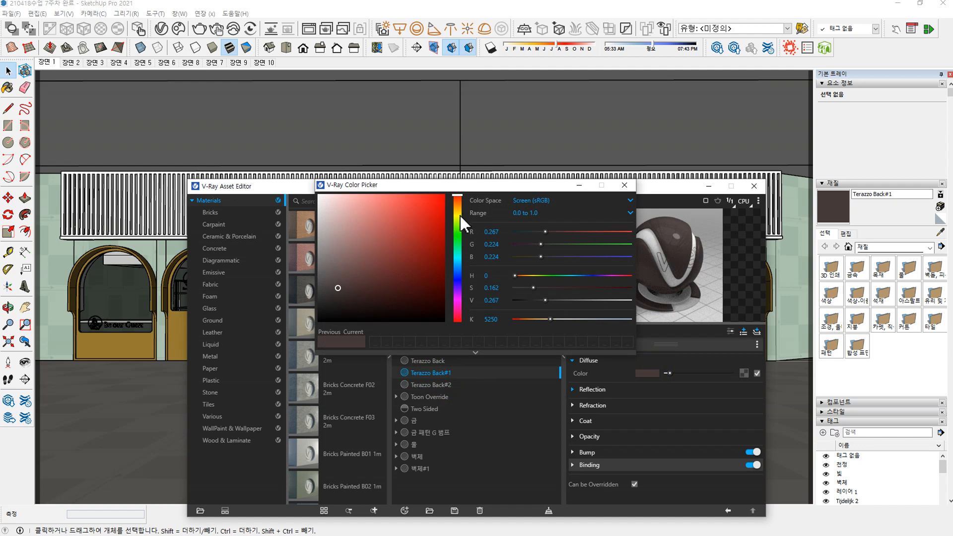
left_click_drag(460, 215, 457, 211)
mouse_move(344, 221)
left_mouse_down()
mouse_move(354, 196)
mouse_move(345, 214)
left_mouse_up()
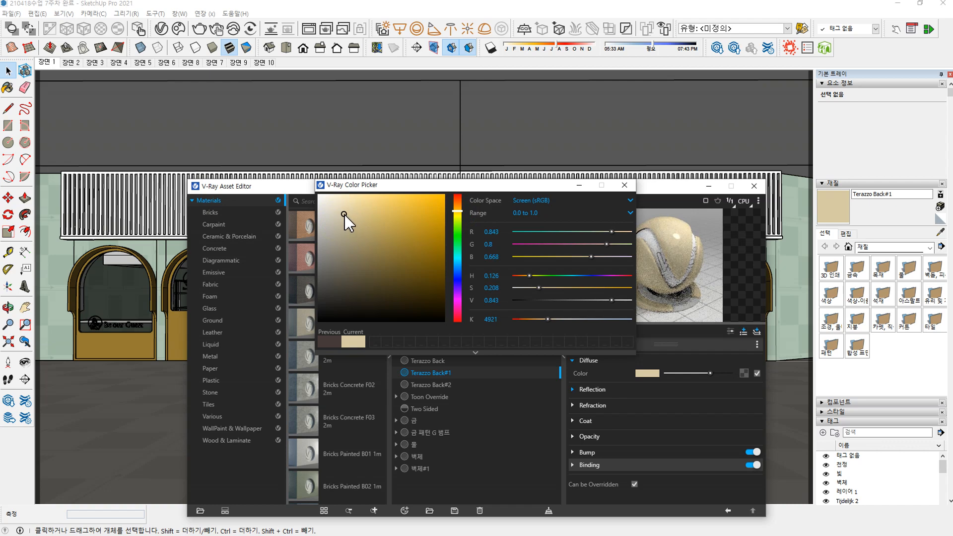
left_click(625, 184)
- Change the diffuse color of Terazzo Back#2 to a warm grey, about RGB 0.487, 0.476, 0.424
left_click(443, 384)
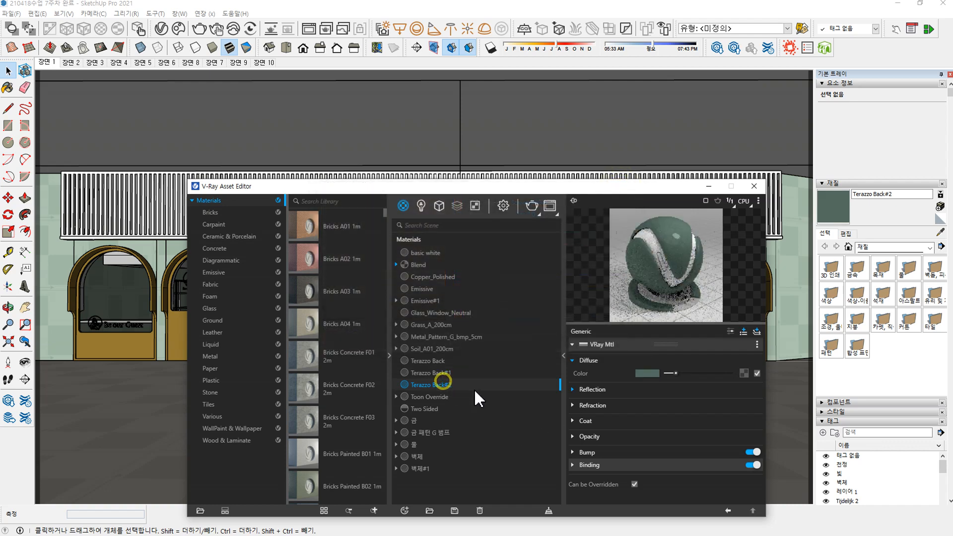
left_click(654, 372)
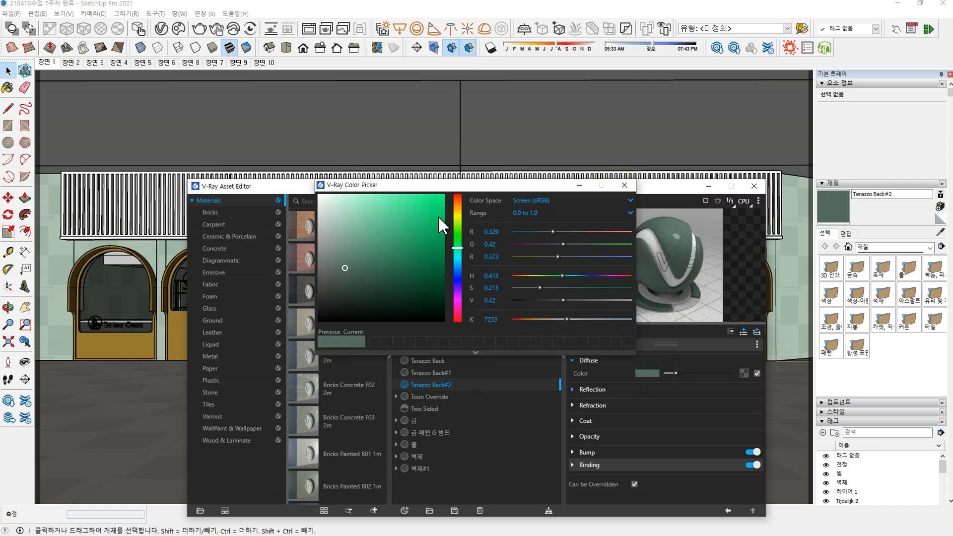
left_click(458, 214)
left_click_drag(458, 216, 457, 213)
mouse_move(352, 234)
left_mouse_down()
mouse_move(340, 232)
mouse_move(327, 254)
mouse_move(334, 260)
left_mouse_up()
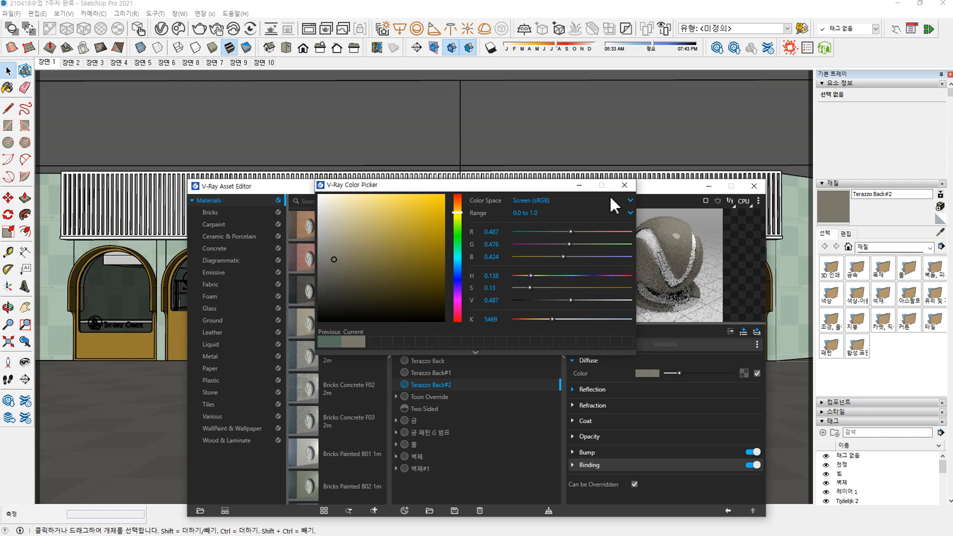
left_click(624, 185)
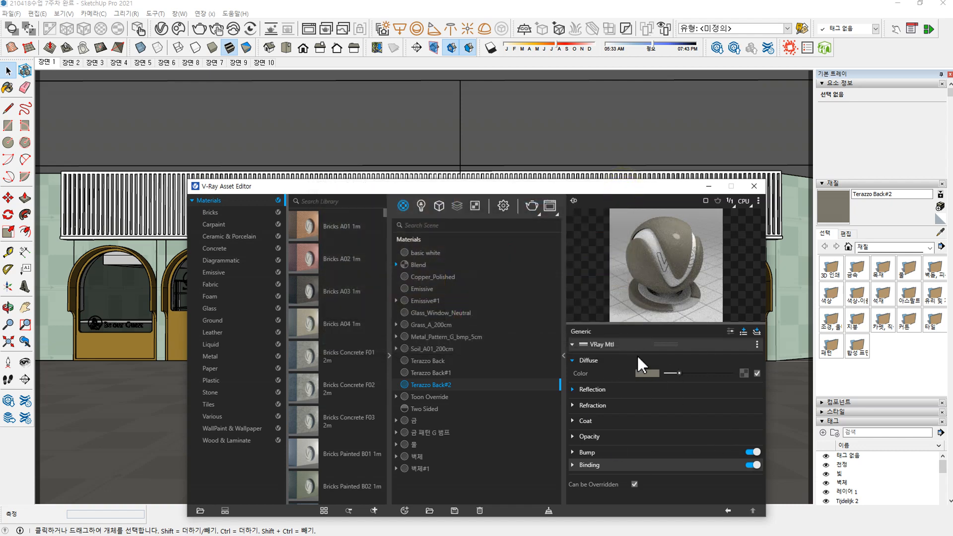
- Assign a Marble texture to the blend amount of Coat 2 in the Blend material
left_click(427, 373)
left_click(427, 380)
left_click(434, 358)
left_click(428, 263)
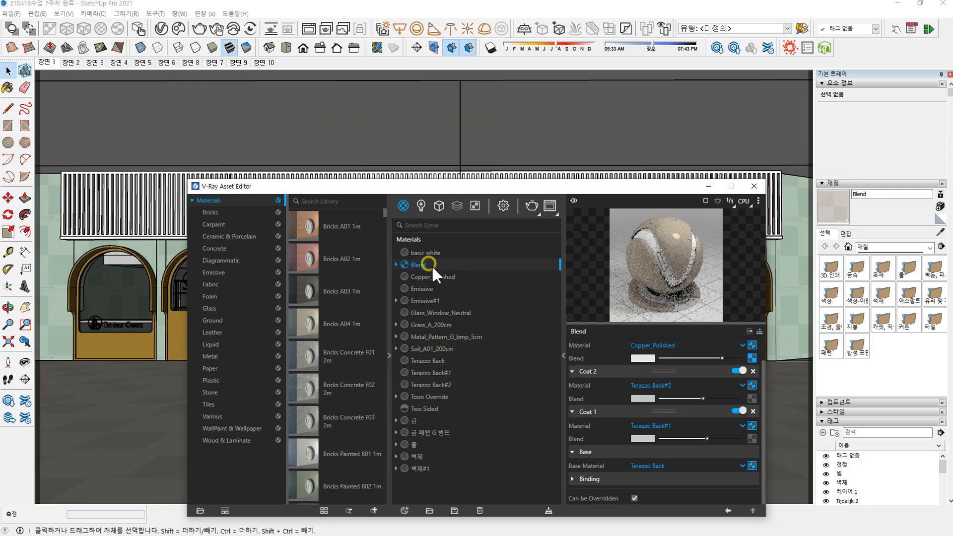
left_click(753, 399)
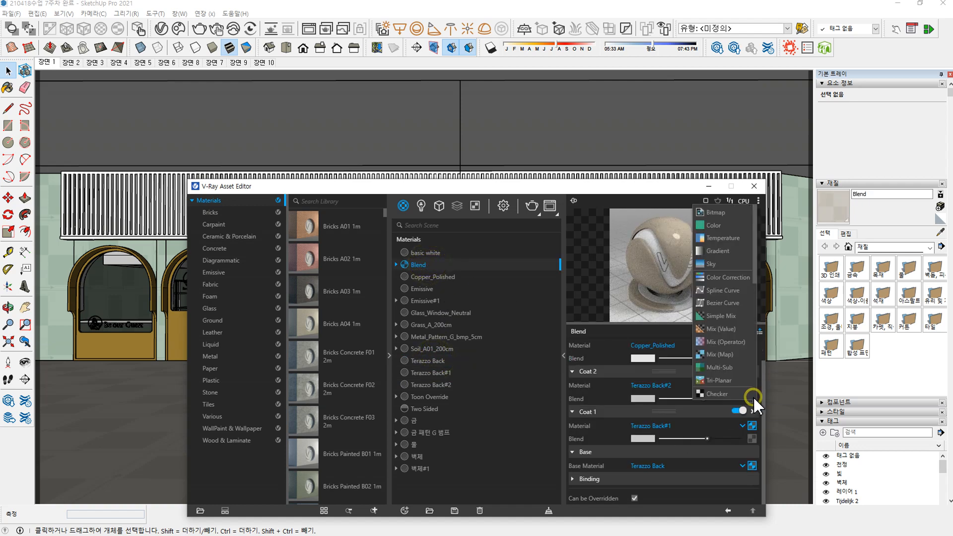
scroll(746, 351, "down", 5)
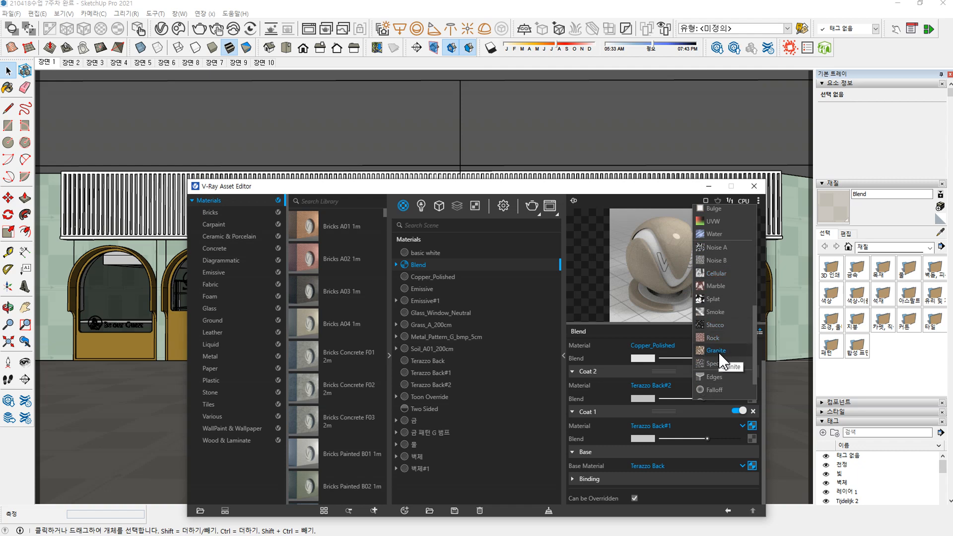
scroll(719, 354, "up", 5)
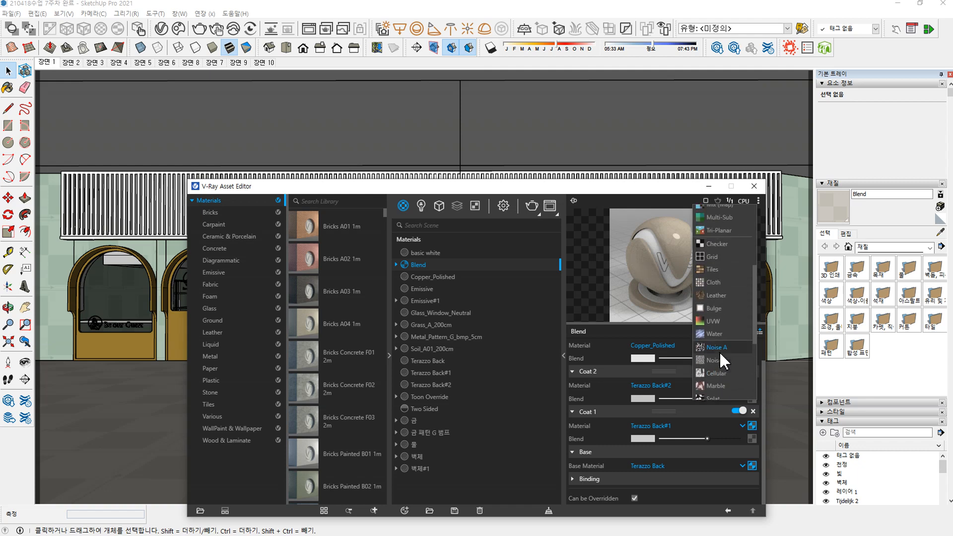
scroll(722, 354, "down", 3)
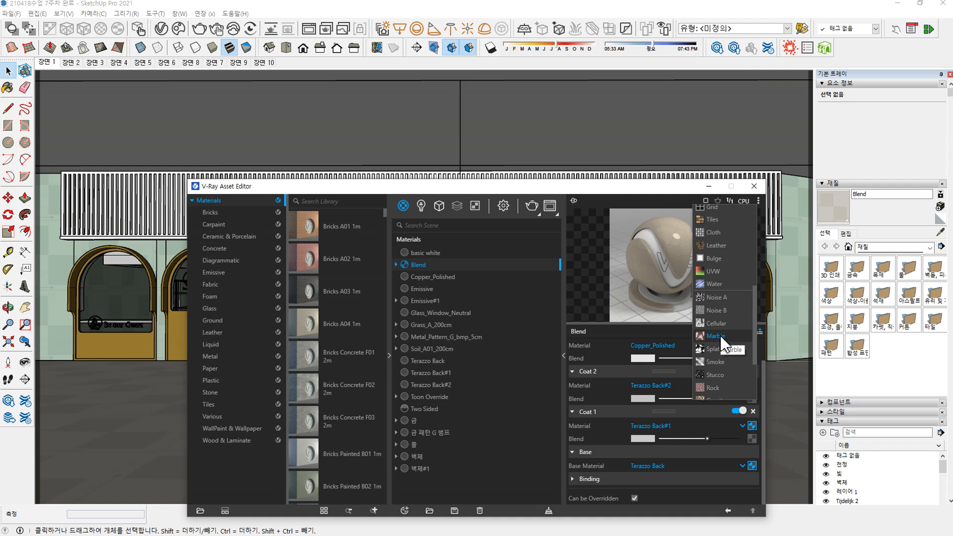
left_click(719, 337)
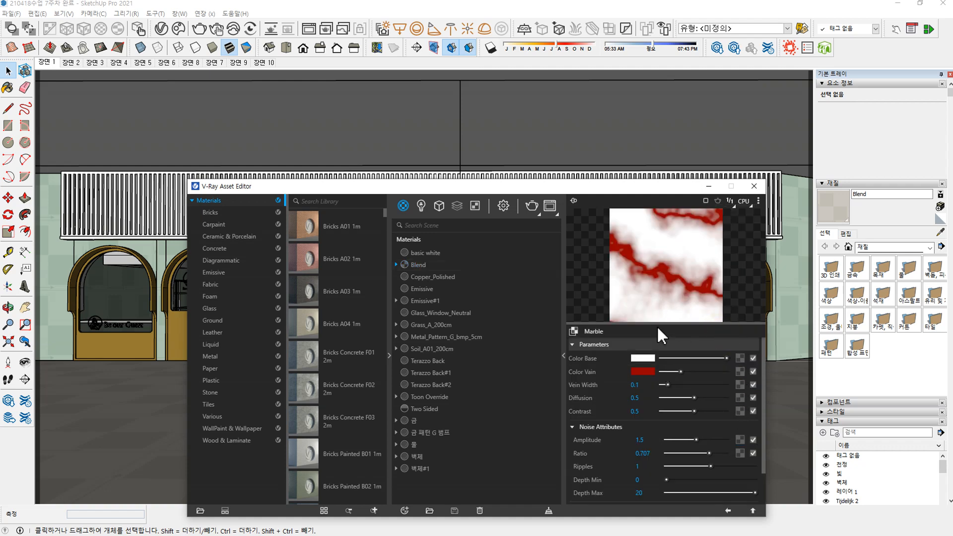
- Set the vein color of Coat 2's Marble texture to black and return to the Blend material
left_click(643, 371)
left_click_drag(450, 250, 462, 359)
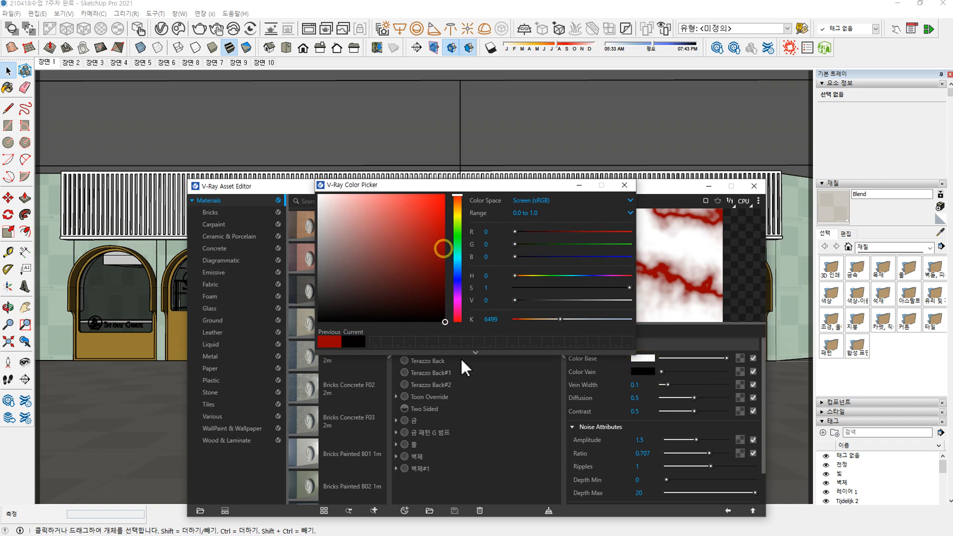
left_click(624, 187)
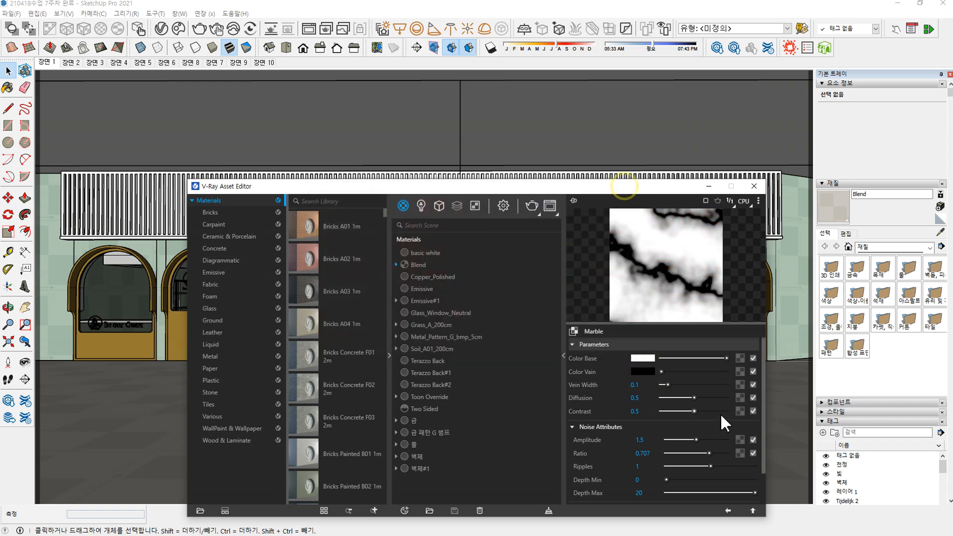
left_click(730, 513)
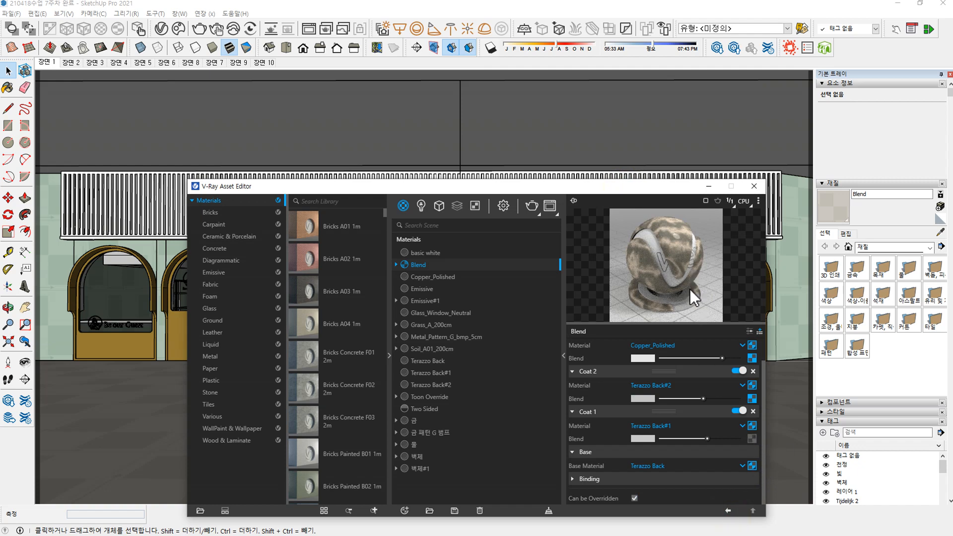
- Assign a Marble texture to Coat 1's blend amount and set its vein color to black
left_click(754, 437)
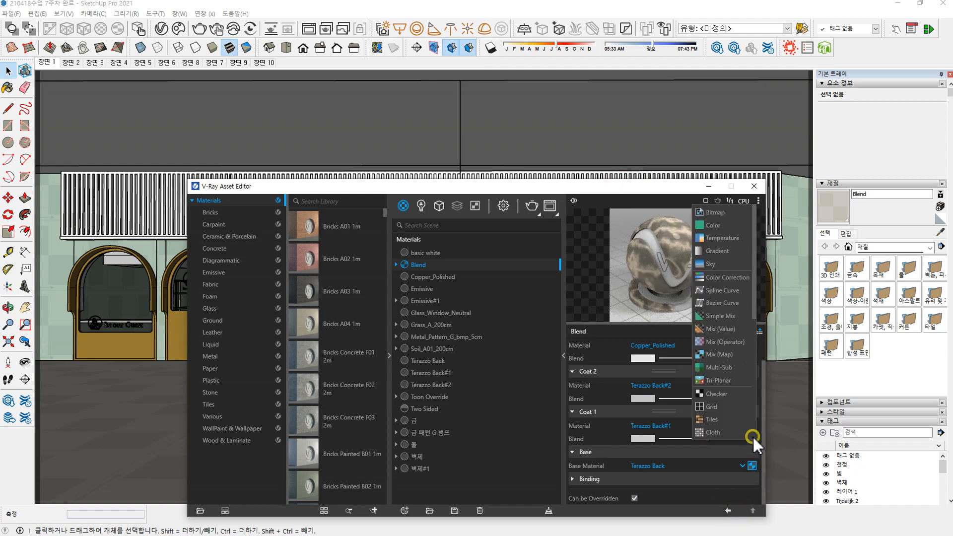
scroll(722, 405, "down", 4)
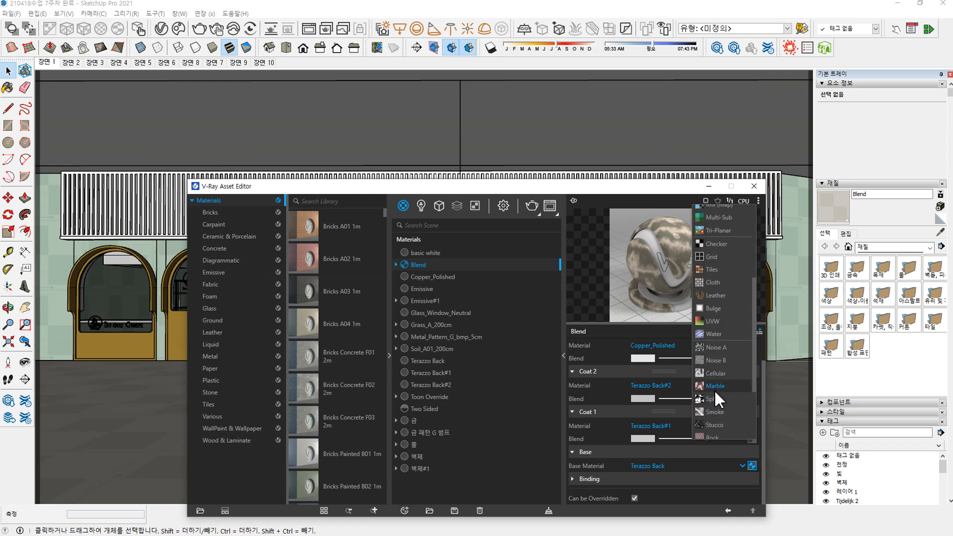
left_click(715, 386)
left_click(645, 372)
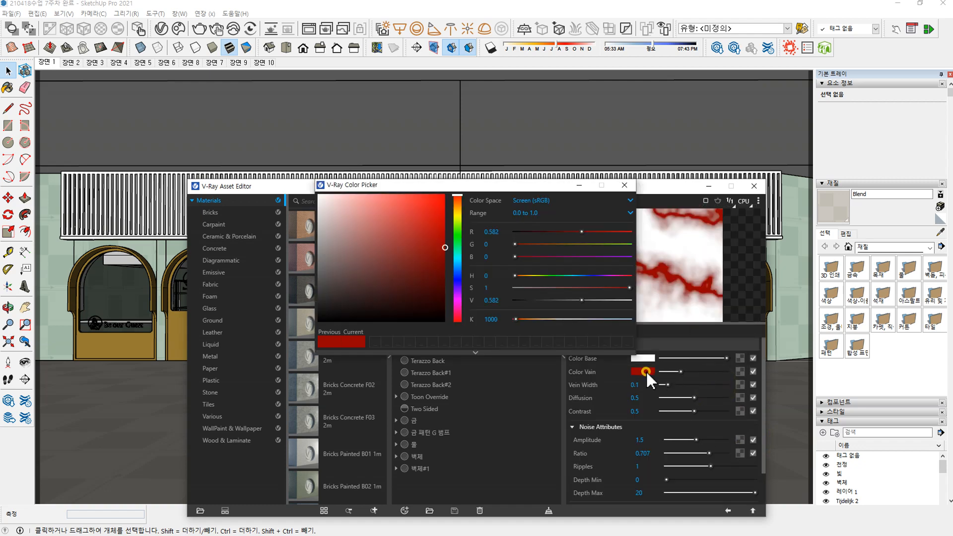
left_click_drag(441, 244, 489, 353)
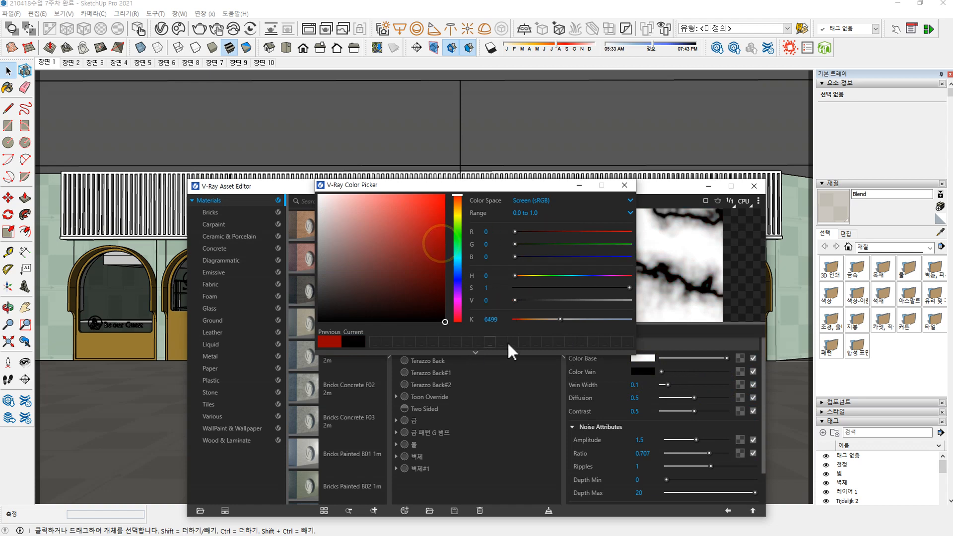
left_click(633, 185)
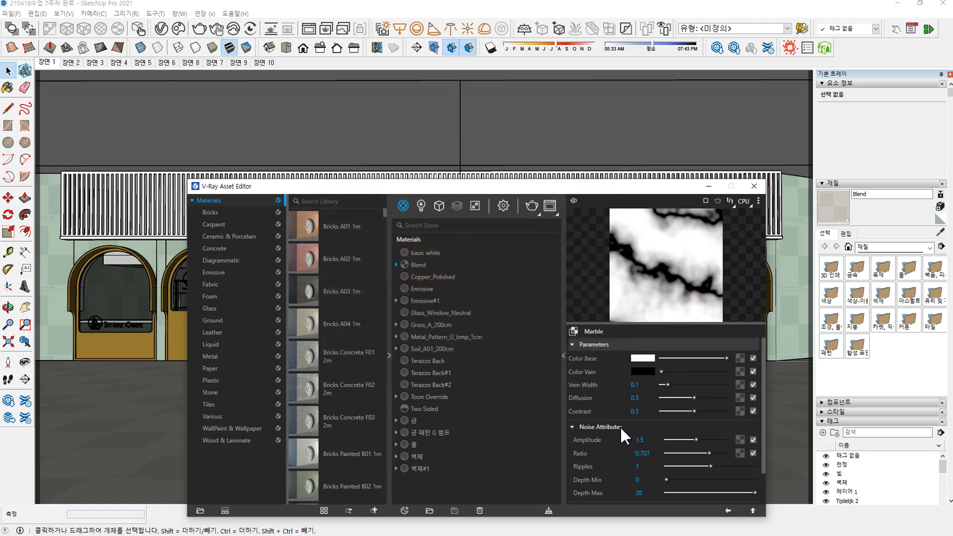
- Set the noise of Coat 1's Marble texture to amplitude 2.28, ratio 0.74, ripples 1.73 and depth min 20, and return to the Blend material
scroll(621, 427, "down", 1)
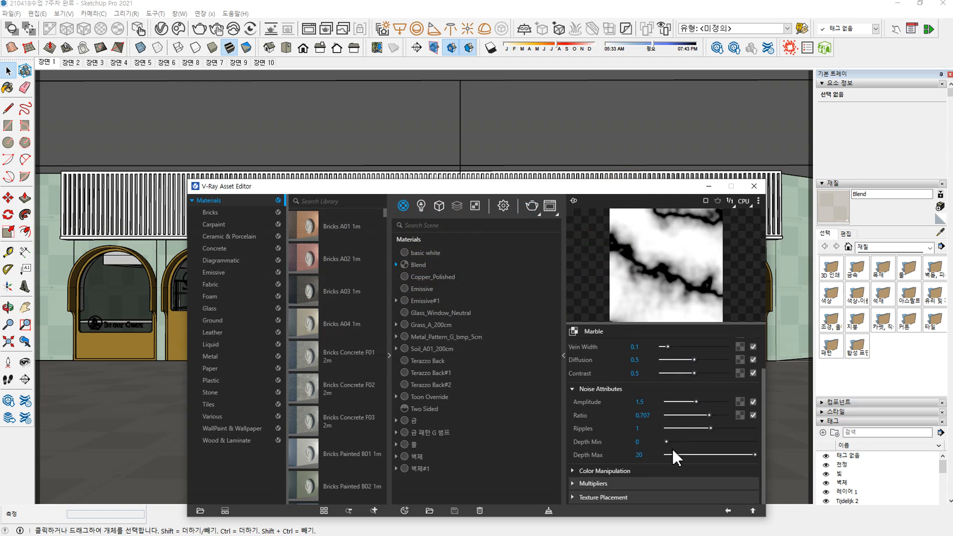
left_click_drag(705, 442, 723, 417)
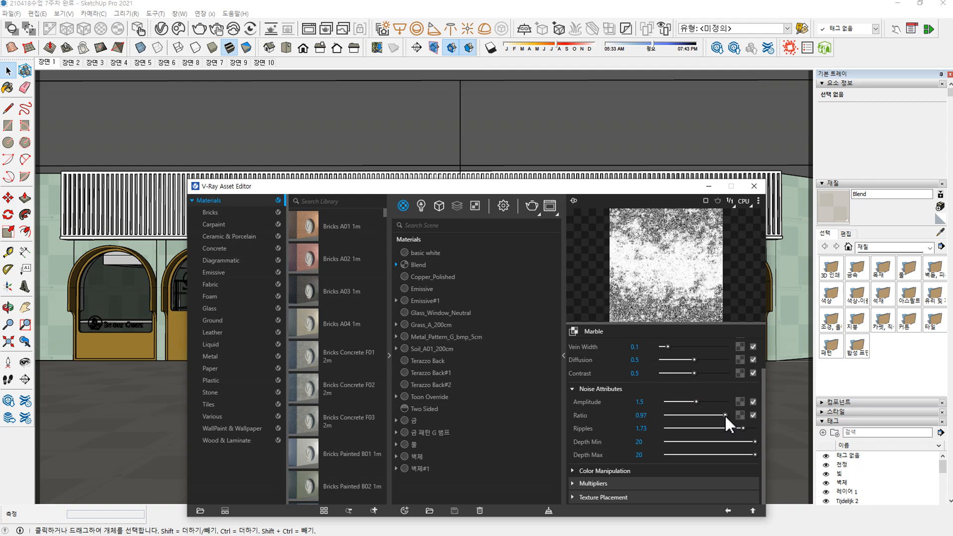
mouse_move(723, 416)
left_mouse_down()
mouse_move(699, 415)
mouse_move(718, 414)
left_mouse_up()
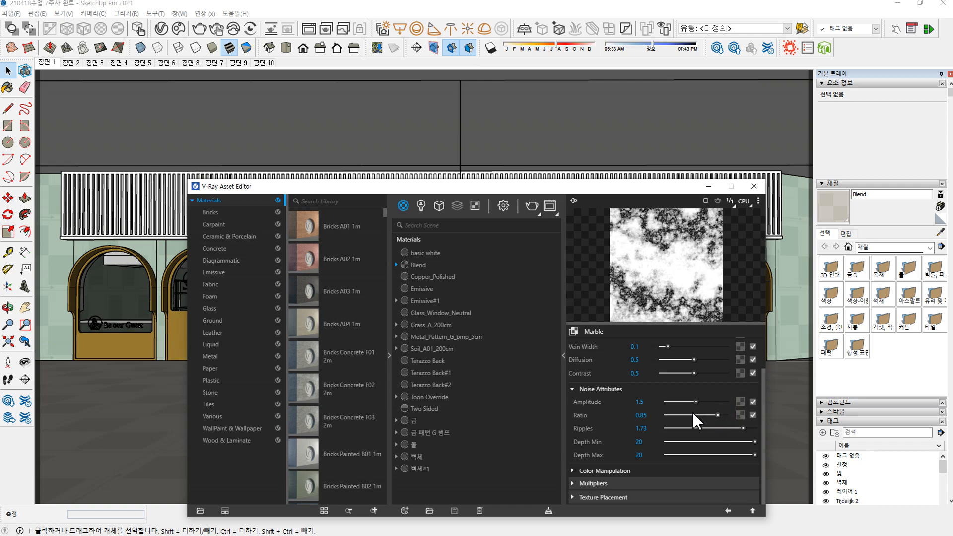
left_click_drag(714, 416, 719, 408)
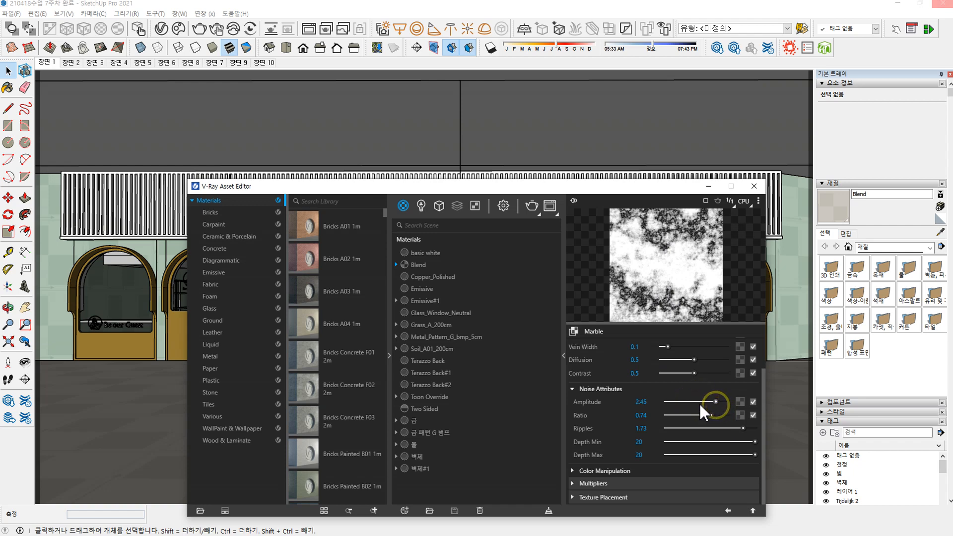
left_click(678, 401)
left_click_drag(678, 400, 712, 402)
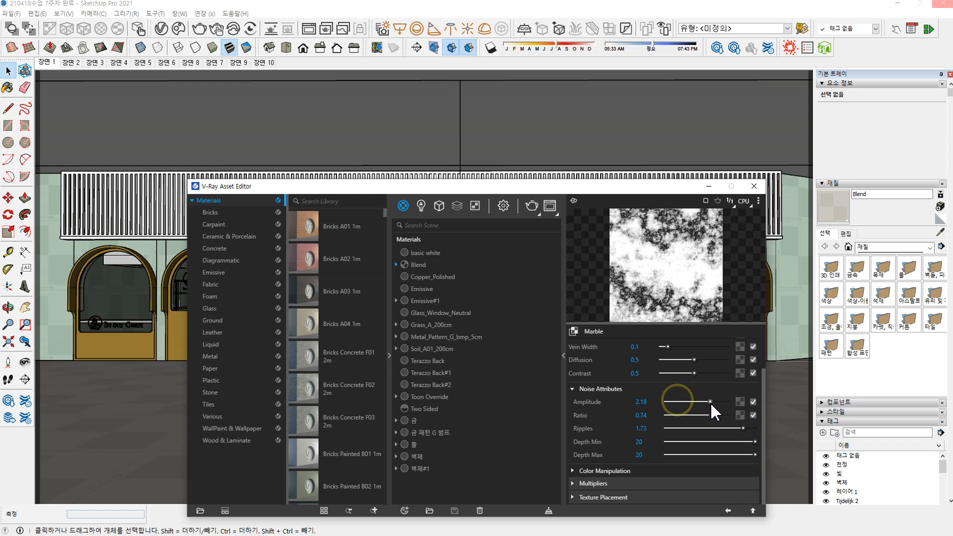
left_click(728, 507)
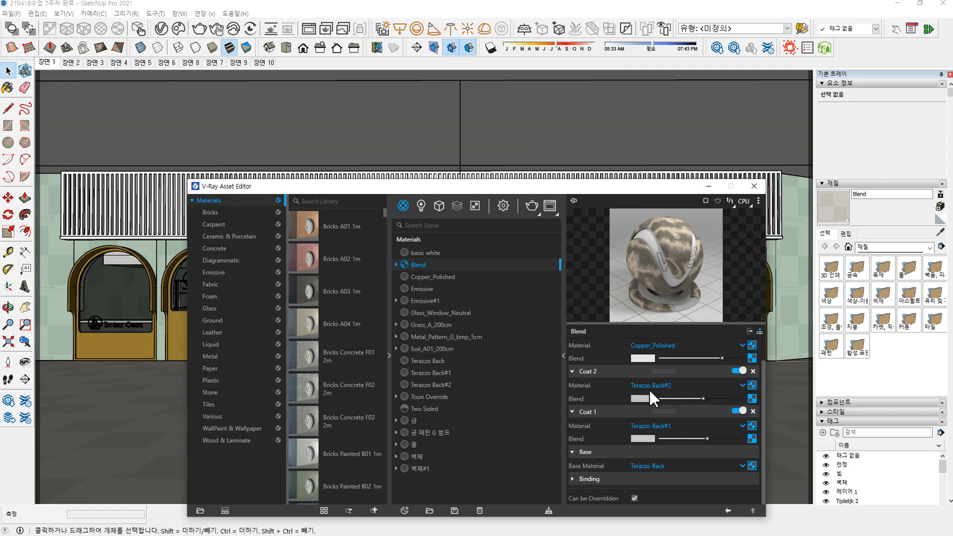
- Open Coat 2's Marble texture and set its noise depth min to about 17.23 and ratio to about 0.83
left_click(753, 398)
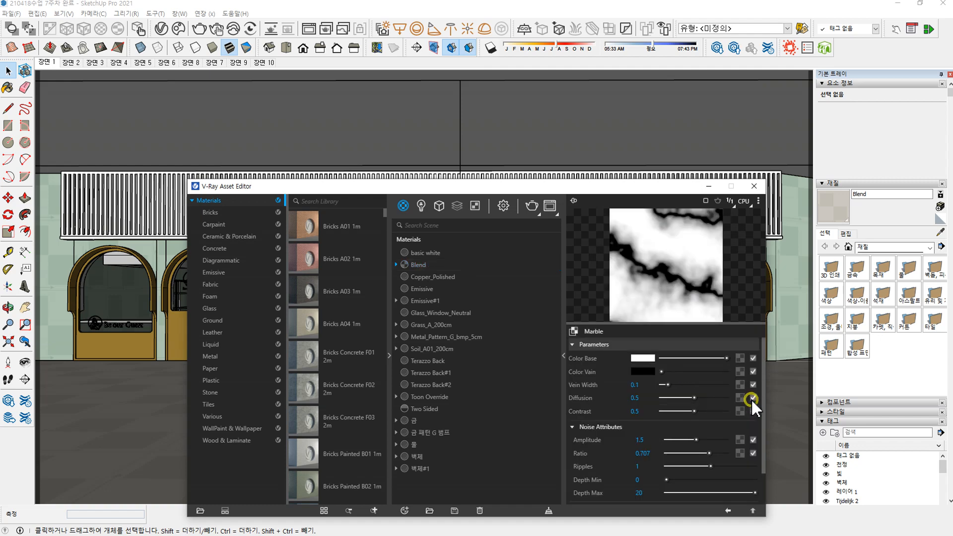
left_click_drag(667, 480, 744, 484)
left_click(707, 452)
mouse_move(709, 458)
left_mouse_down()
mouse_move(726, 462)
mouse_move(718, 467)
left_mouse_up()
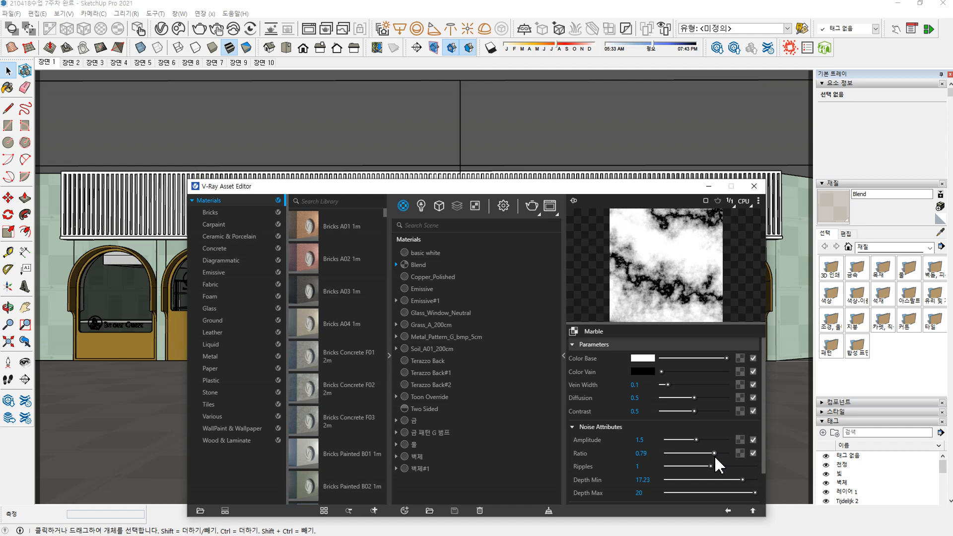
left_click_drag(717, 459, 719, 460)
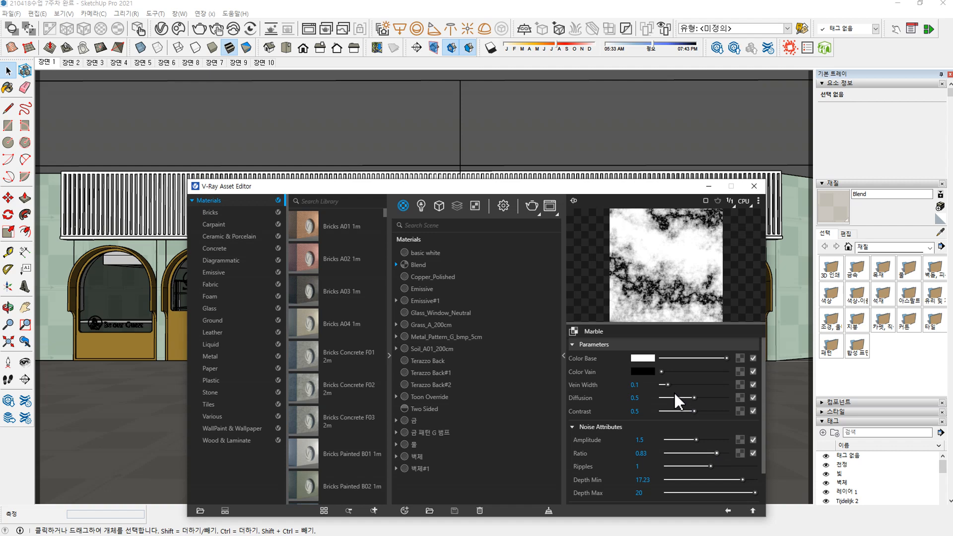
- Try different vein settings on Coat 2's Marble texture, down to vein width 0.17, diffusion 0.46 and contrast 0
left_click_drag(673, 415, 725, 398)
left_click_drag(668, 385, 724, 396)
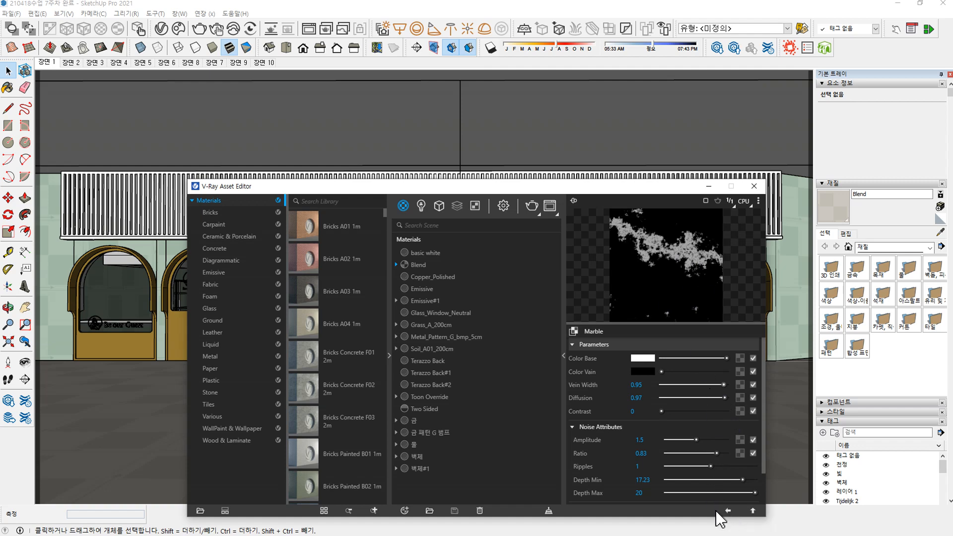
scroll(617, 430, "down", 1)
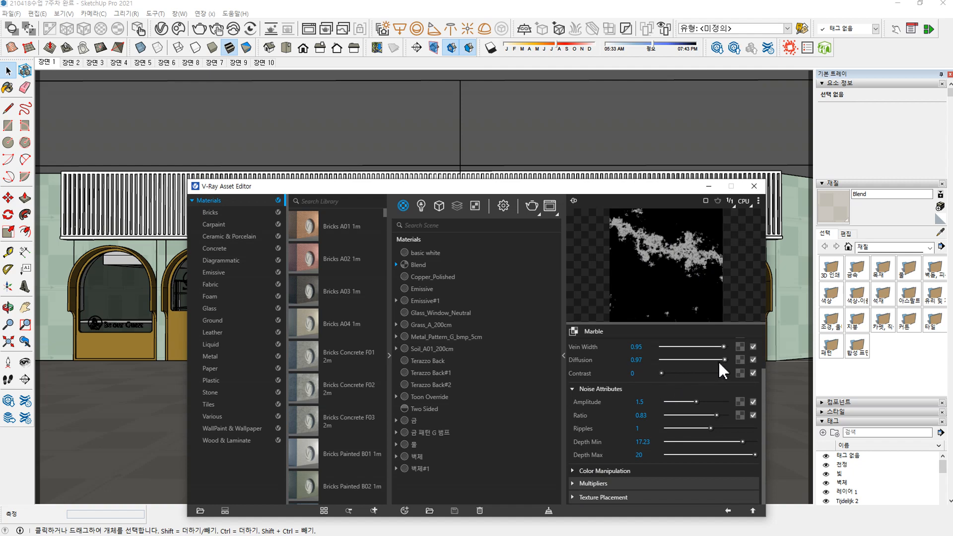
left_click_drag(725, 346, 682, 351)
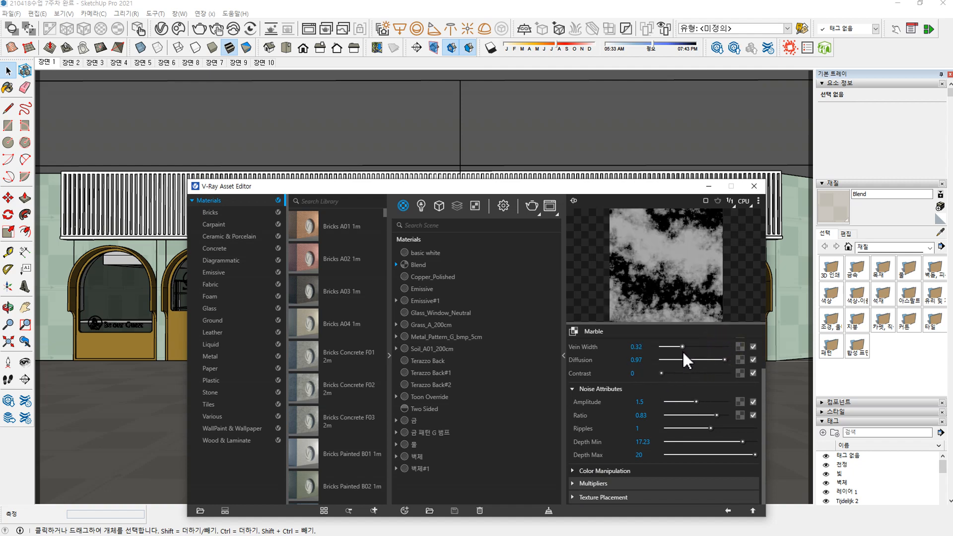
left_click_drag(666, 353, 650, 356)
left_click_drag(724, 360, 674, 362)
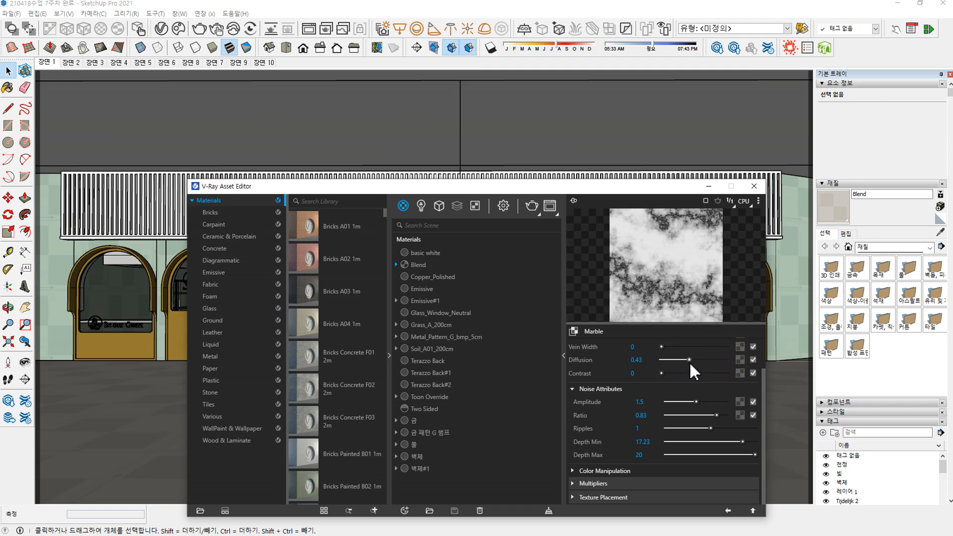
left_click_drag(674, 348, 692, 358)
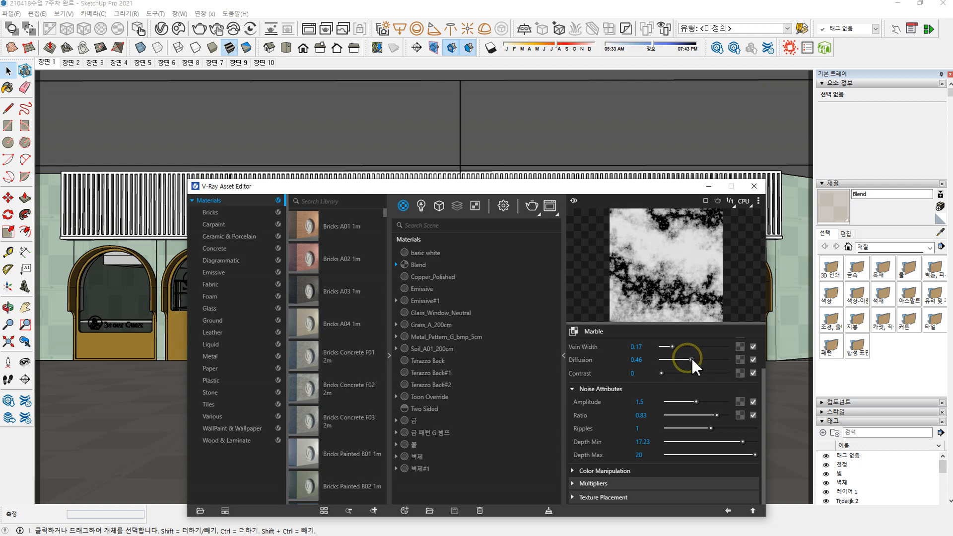
- Invert Coat 2's Marble texture through its color manipulation settings
left_click(581, 470)
scroll(625, 439, "down", 2)
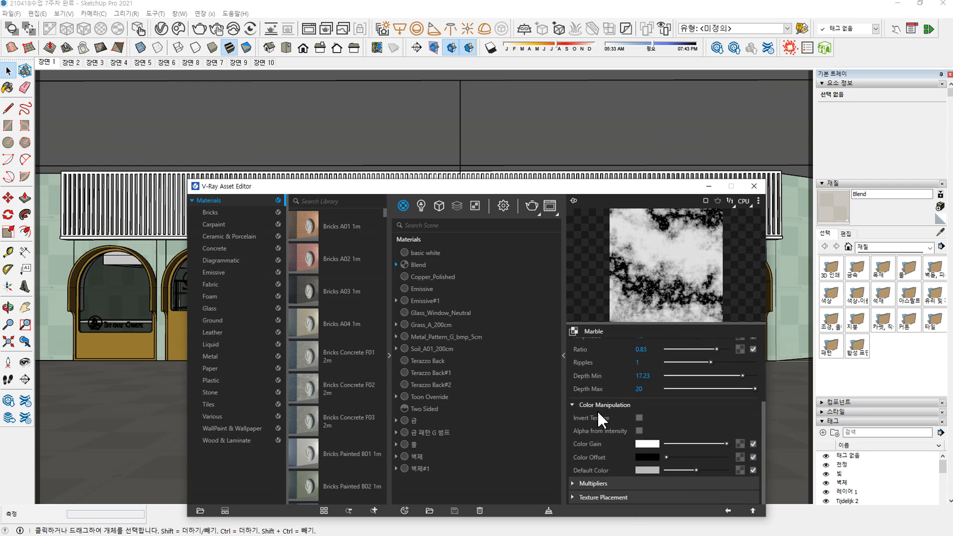
left_click(640, 417)
left_click(640, 417)
left_click(641, 418)
- Set Coat 2's Marble texture to vein width 0.22, diffusion 0.39 and contrast 0.36, and return to the Blend material
scroll(665, 378, "up", 3)
mouse_move(672, 388)
left_mouse_down()
mouse_move(715, 398)
mouse_move(673, 395)
mouse_move(664, 408)
mouse_move(691, 410)
mouse_move(676, 386)
mouse_move(674, 398)
mouse_move(688, 398)
left_mouse_up()
left_click(667, 385)
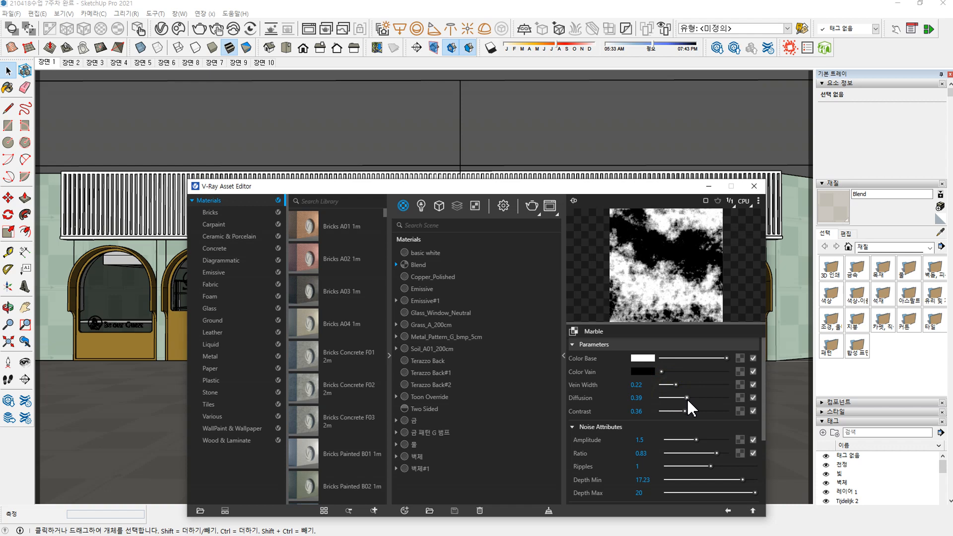
left_click(728, 511)
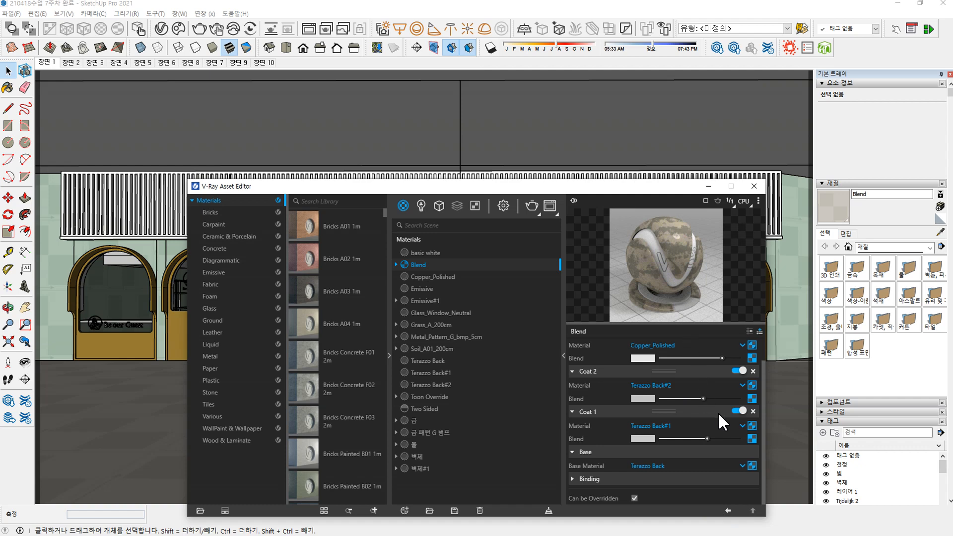
- Try a vein width of 0.16 on Coat 2's Marble texture and check it on the Blend preview
left_click(753, 399)
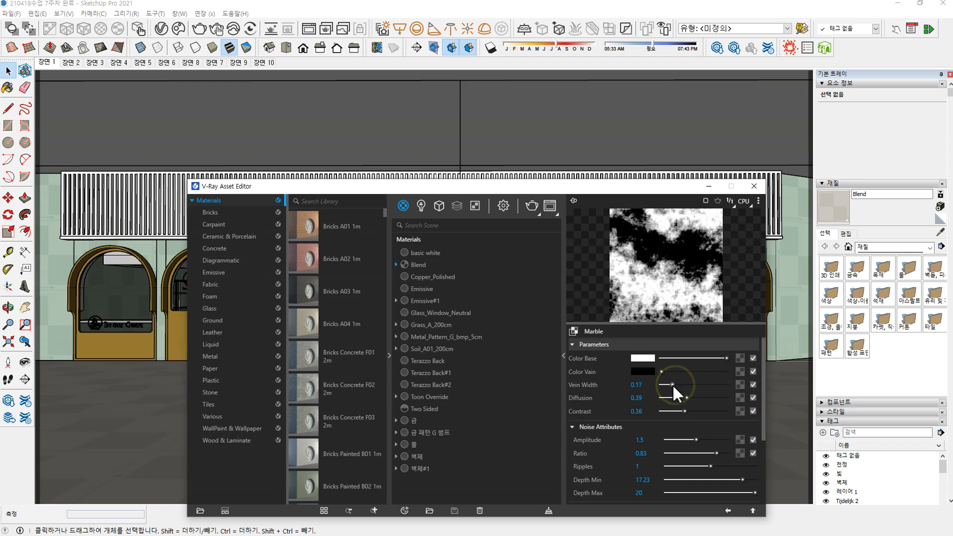
left_click(728, 510)
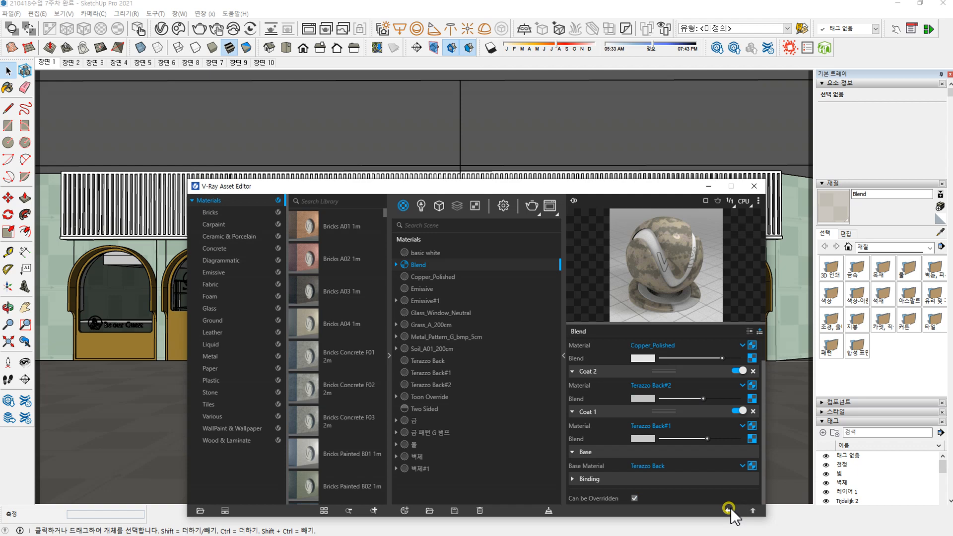
left_click(753, 398)
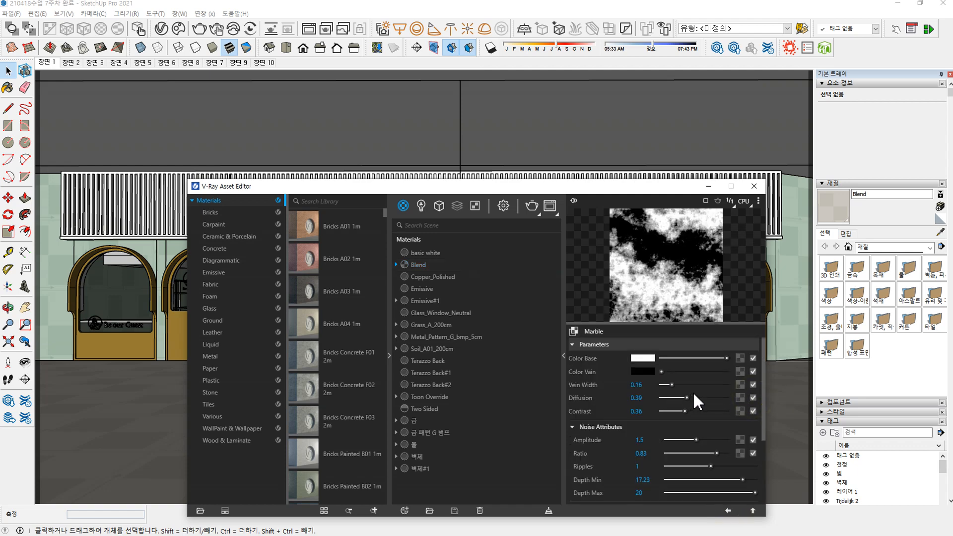
left_click(727, 511)
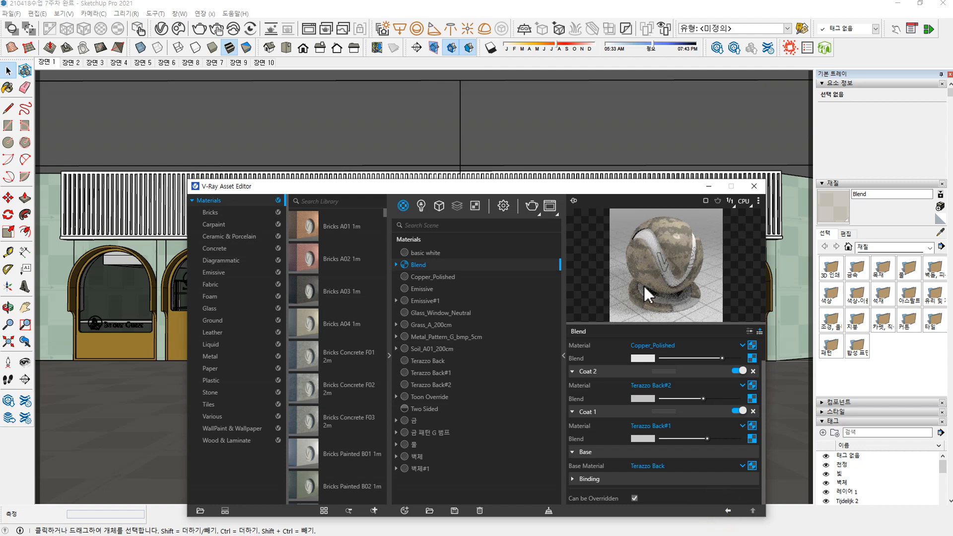
left_click(753, 398)
left_click(728, 511)
- Reopen Coat 2's Marble texture, set its ripples to 20 and raise the vein width to about 0.4
left_click(753, 398)
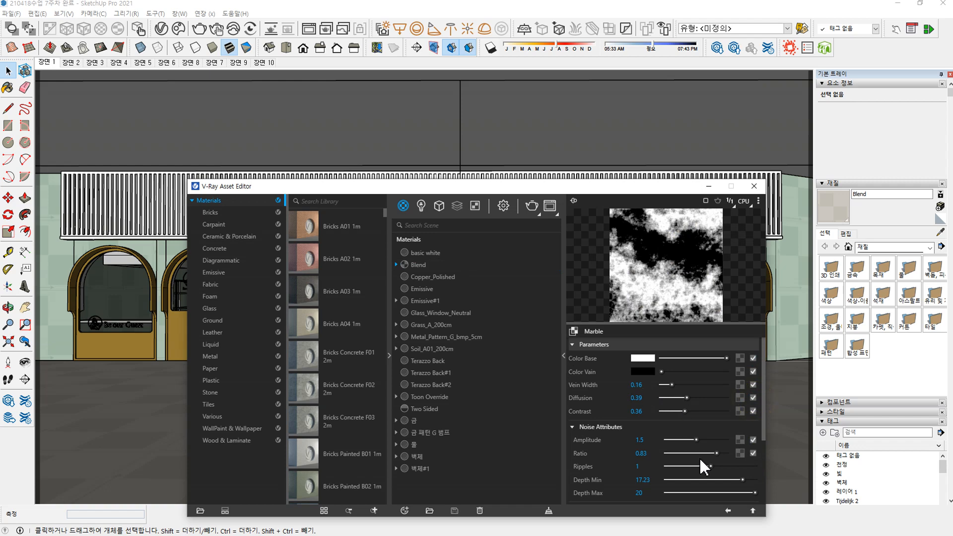
mouse_move(712, 466)
left_mouse_down()
mouse_move(740, 468)
mouse_move(693, 467)
mouse_move(772, 464)
mouse_move(661, 464)
mouse_move(713, 467)
left_mouse_up()
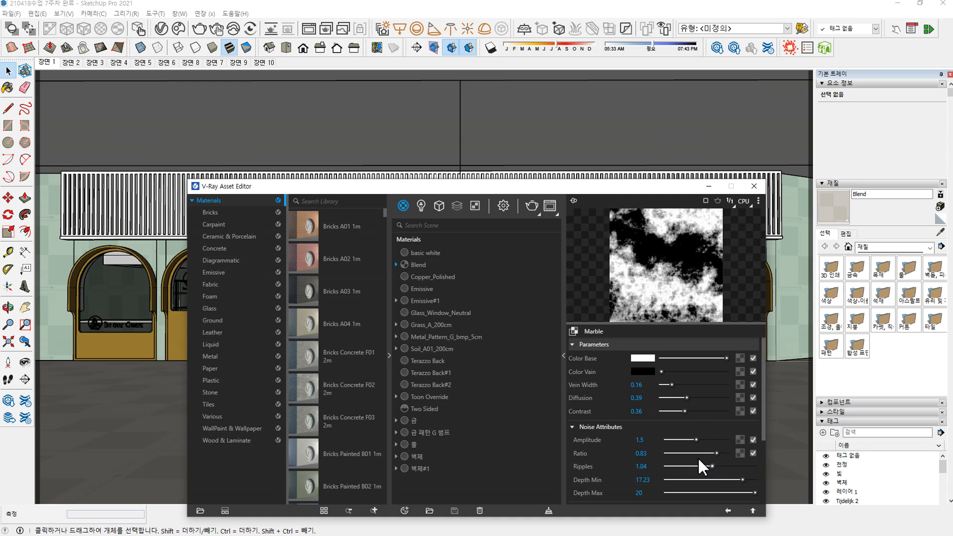
mouse_move(712, 466)
left_mouse_down()
mouse_move(769, 468)
mouse_move(729, 467)
left_mouse_up()
double_click(643, 466)
type("10")
key("Return")
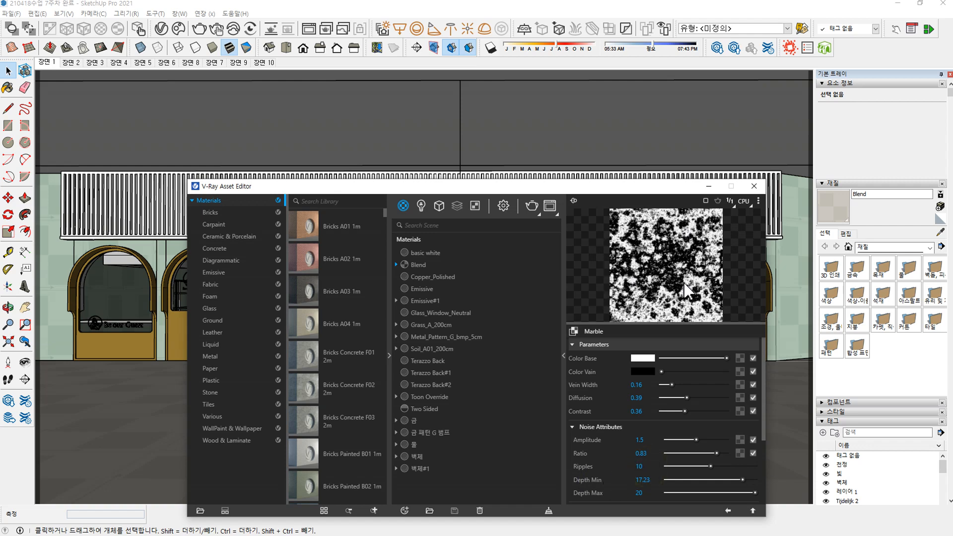
double_click(641, 467)
type("20")
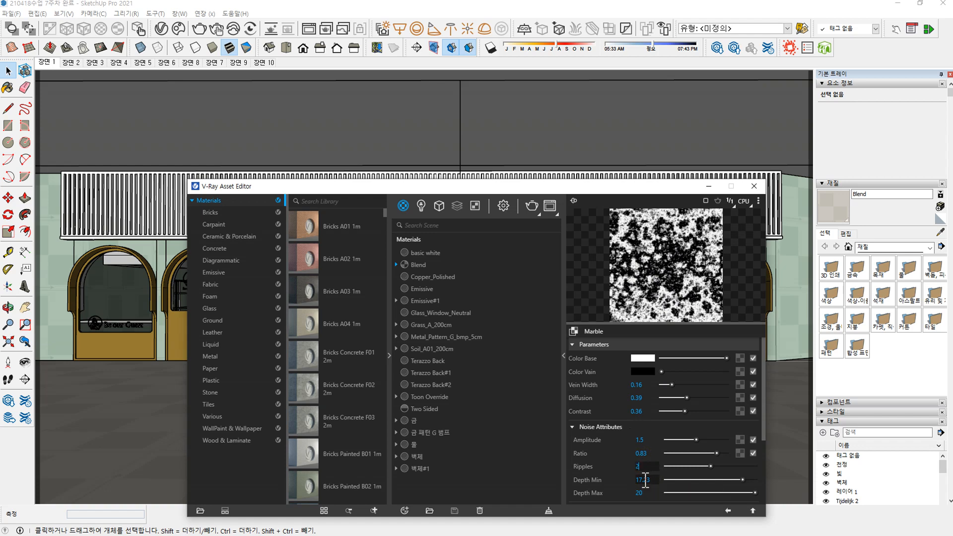
key("Return")
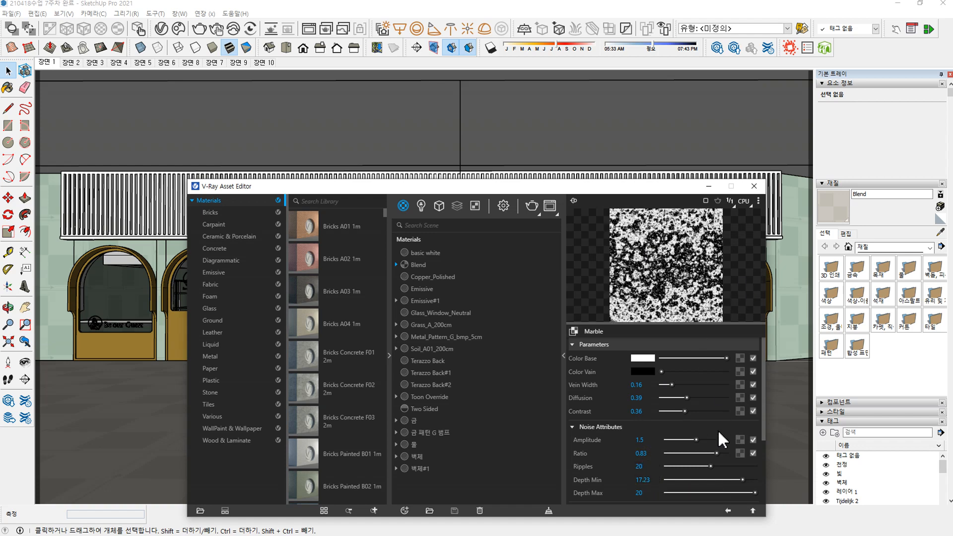
left_click_drag(672, 385, 671, 385)
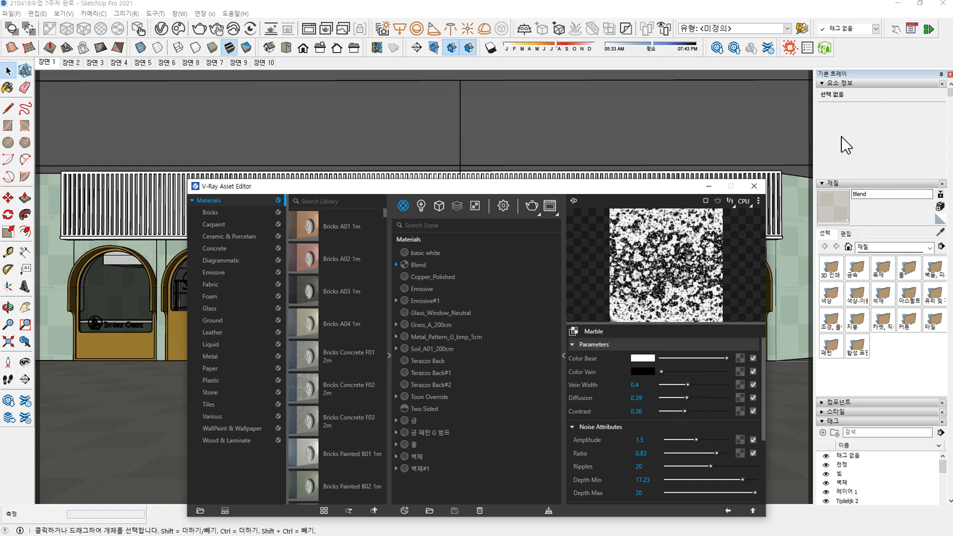
- Set the Blend material's texture size to 2000 mm in SketchUp's material editing settings
left_click(846, 232)
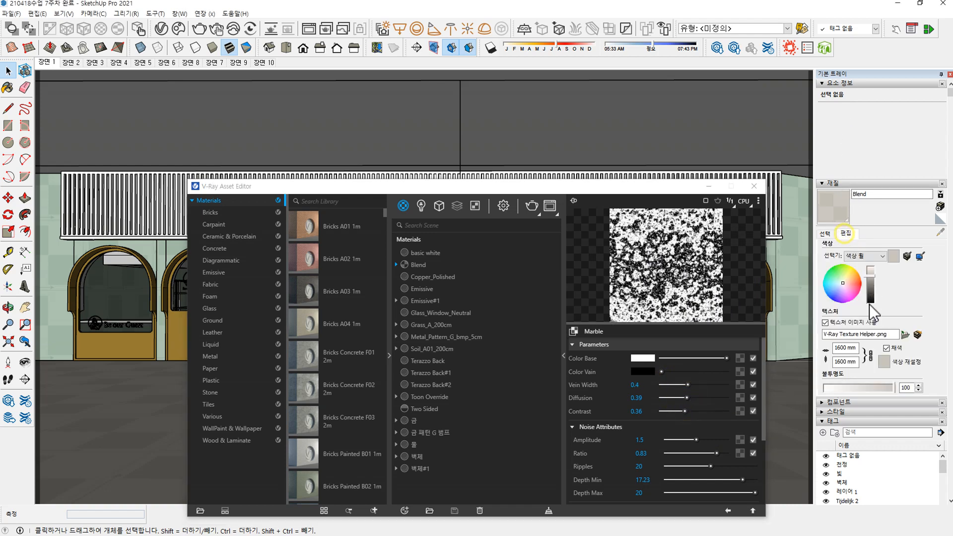
double_click(841, 348)
type("2000")
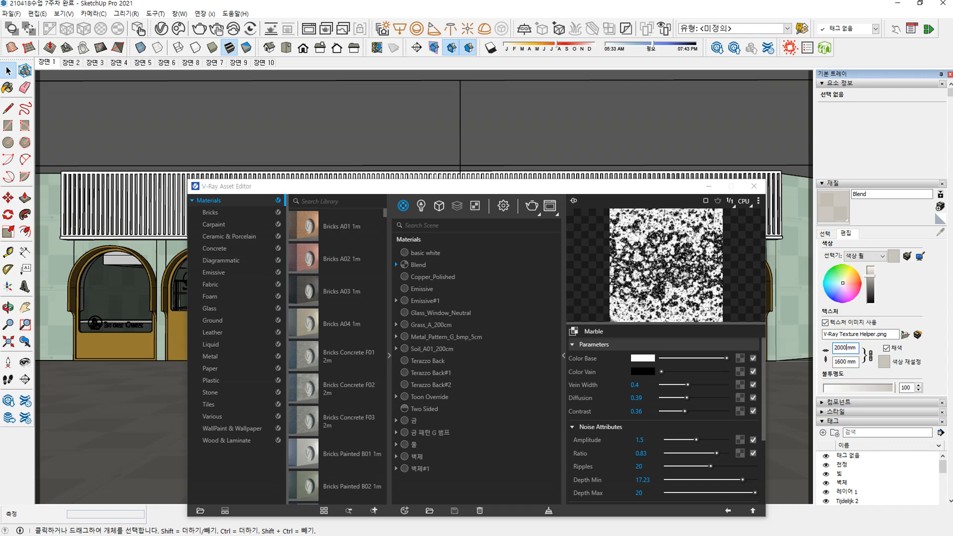
key("Return")
- Set the ripples of Coat 2's Marble texture to 8 and turn off its texture inversion
left_click(639, 466)
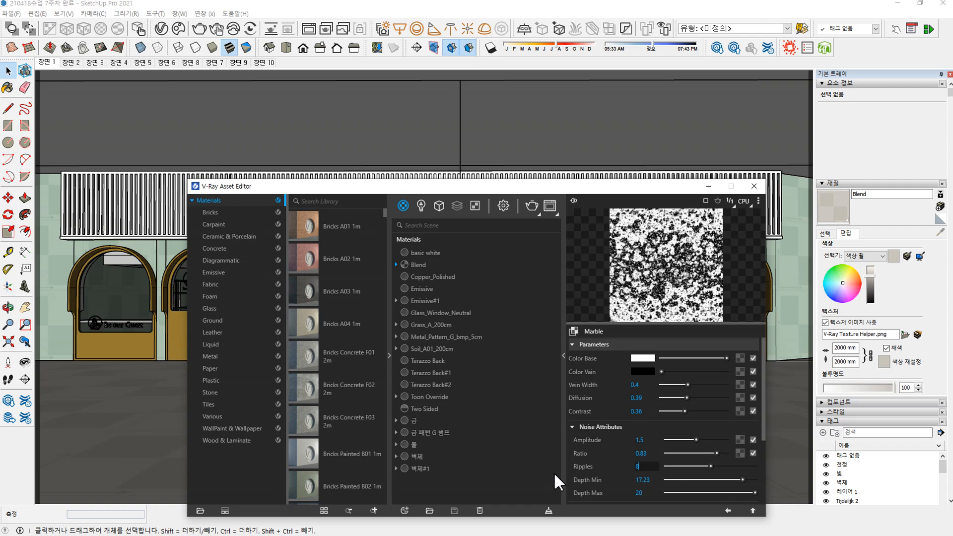
type("8")
key("Return")
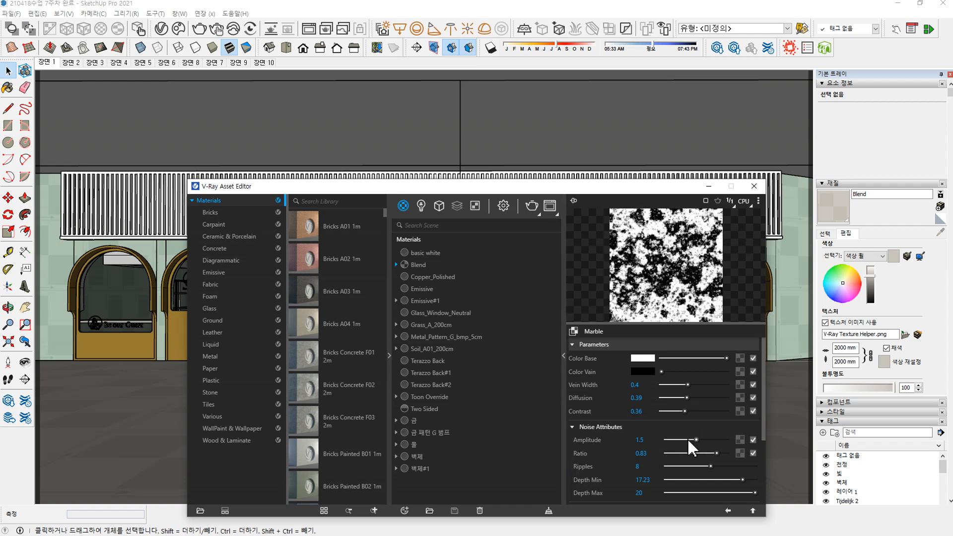
scroll(621, 457, "down", 3)
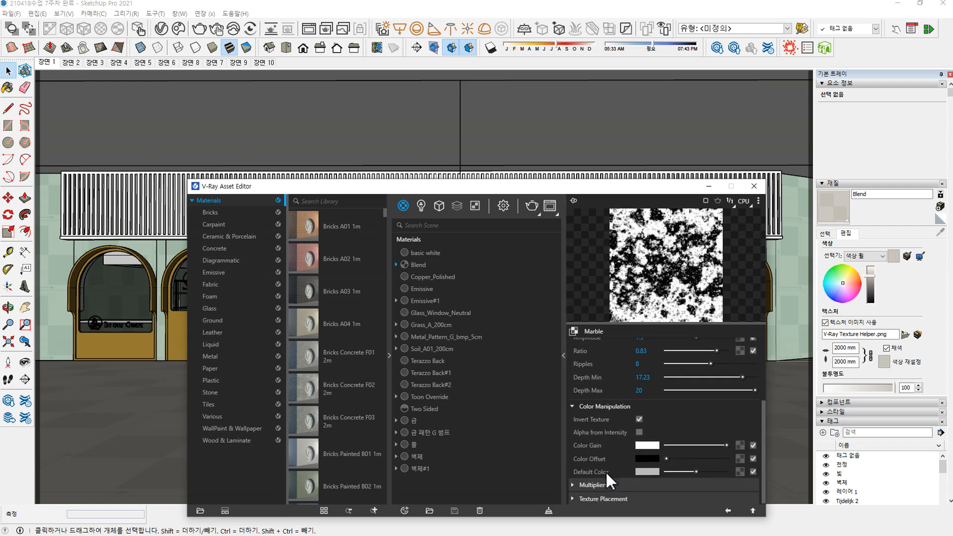
left_click(637, 417)
- Fine-tune the vein settings of Coat 2's Marble texture and return to the Blend material
scroll(697, 411, "up", 4)
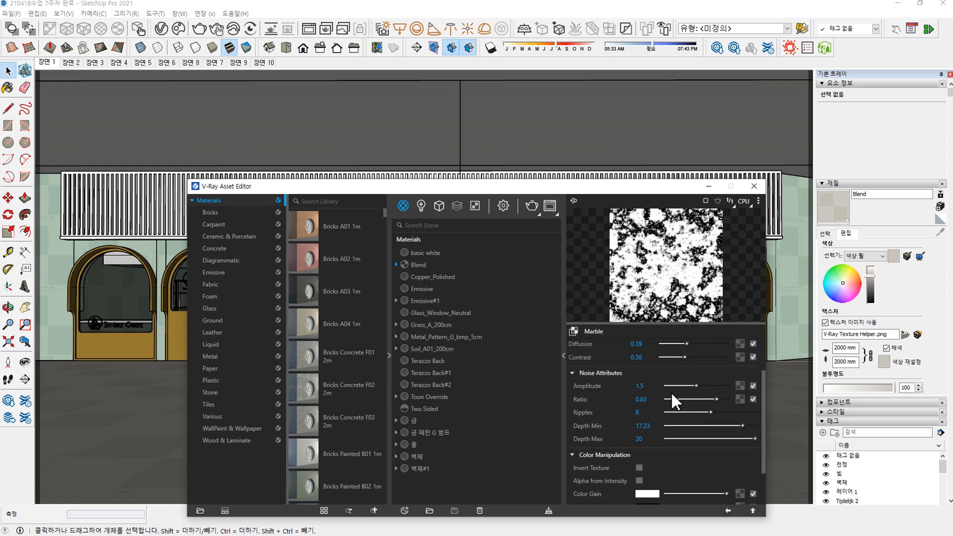
mouse_move(688, 385)
left_mouse_down()
mouse_move(662, 385)
mouse_move(704, 397)
mouse_move(688, 411)
mouse_move(699, 411)
mouse_move(695, 397)
left_mouse_up()
left_click(728, 511)
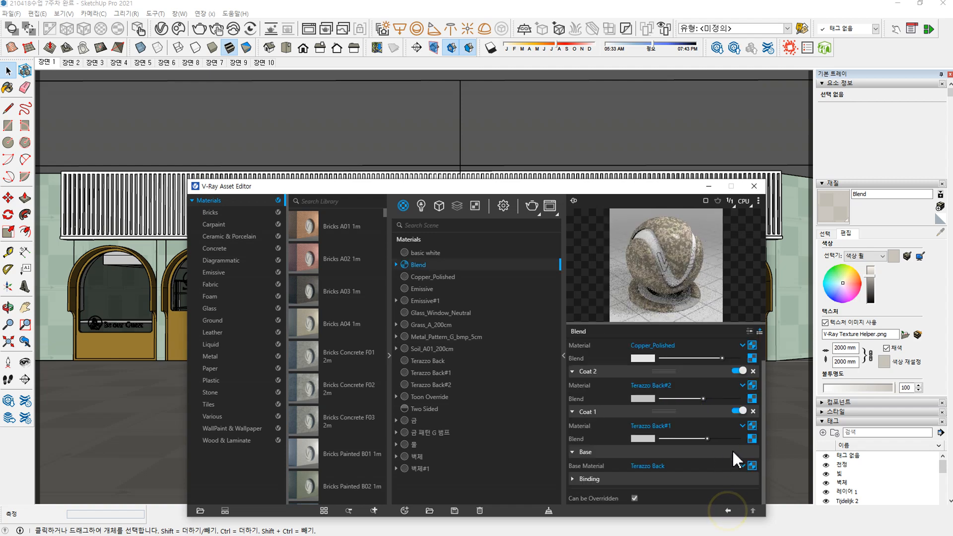
- Check Coat 1's Marble texture, and set Coat 2's Marble texture to vein width 0.1, diffusion 0.5 and contrast 0.5
left_click(749, 437)
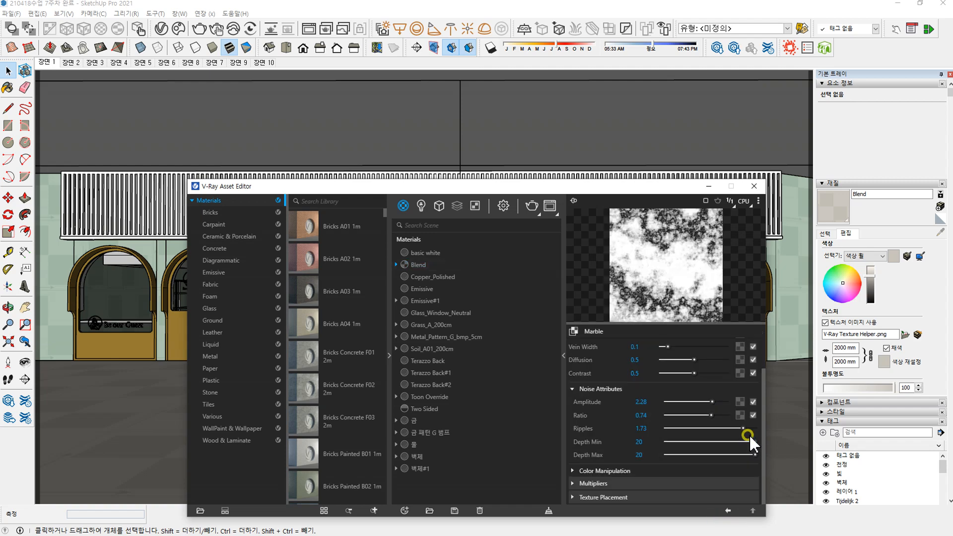
left_click(728, 510)
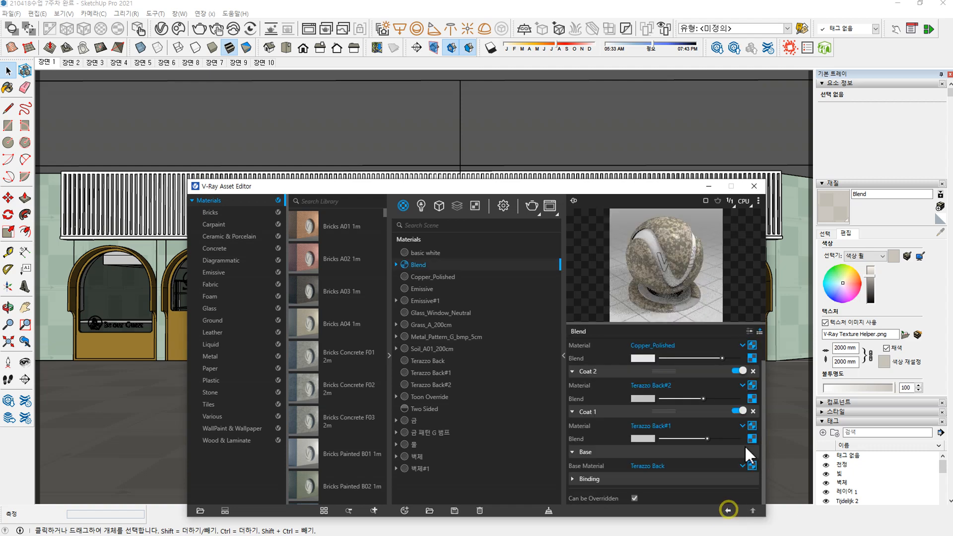
left_click(753, 399)
left_click(647, 385)
type("0.1")
key("Return")
left_click(639, 398)
key("Return")
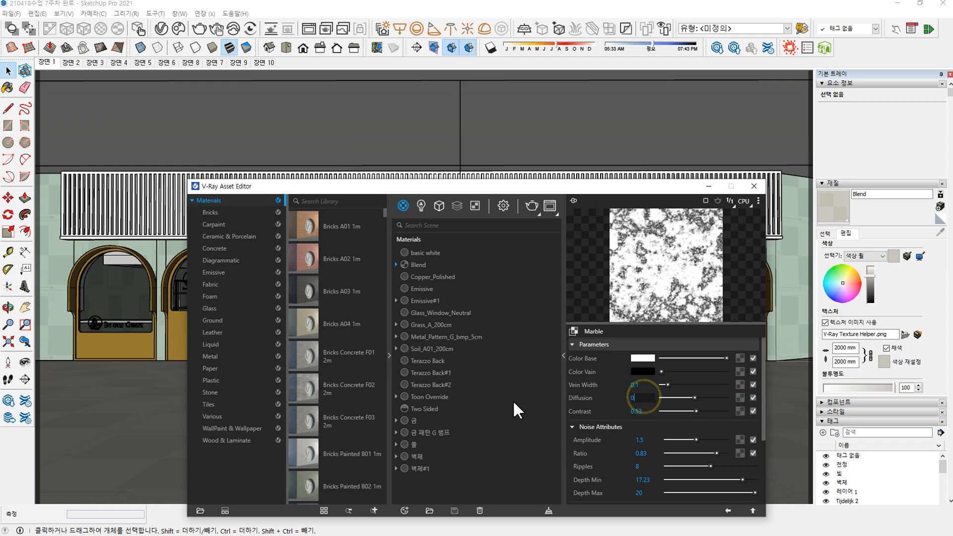
left_click(638, 411)
type("0.5")
key("Return")
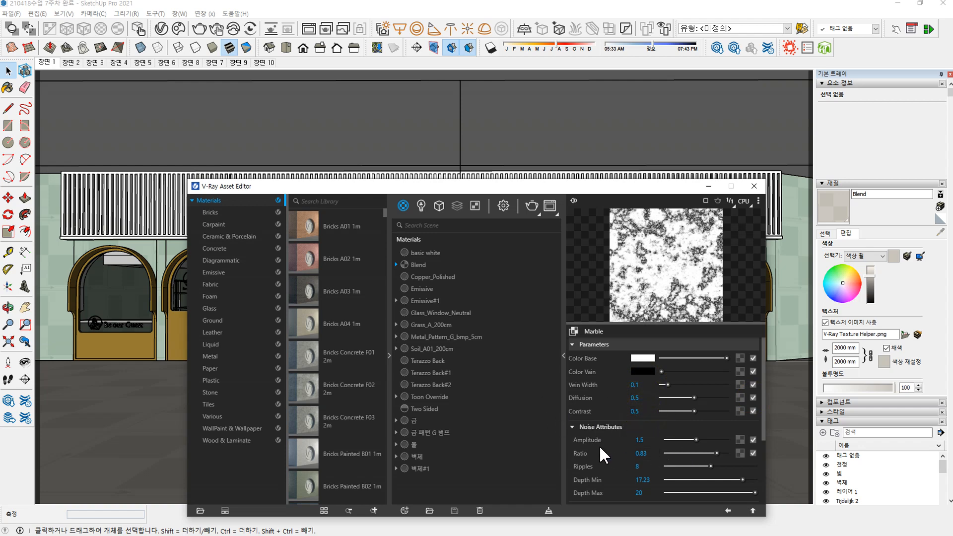
- Lower the ripples of Coat 2's Marble texture to about 3.8 and invert the texture
scroll(602, 442, "down", 2)
left_click_drag(709, 417, 688, 416)
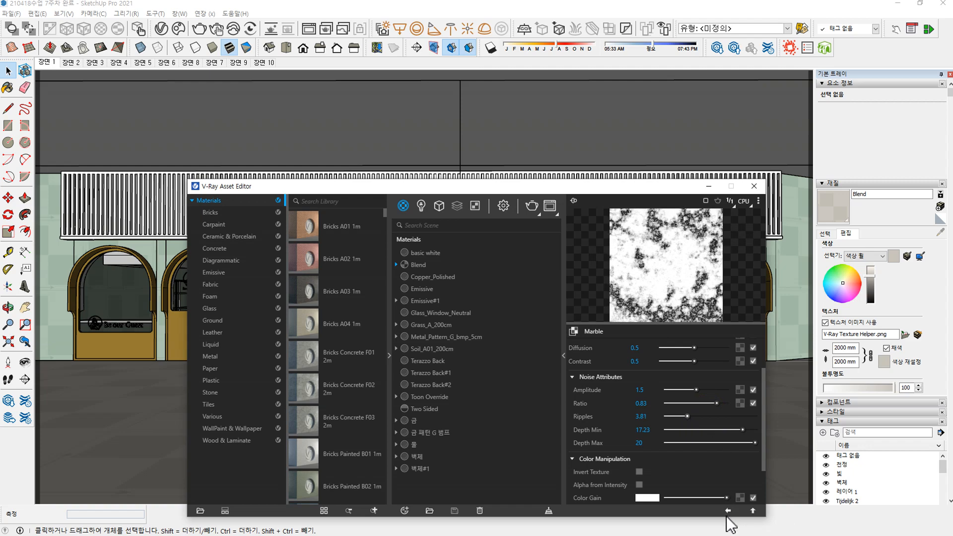
left_click(639, 472)
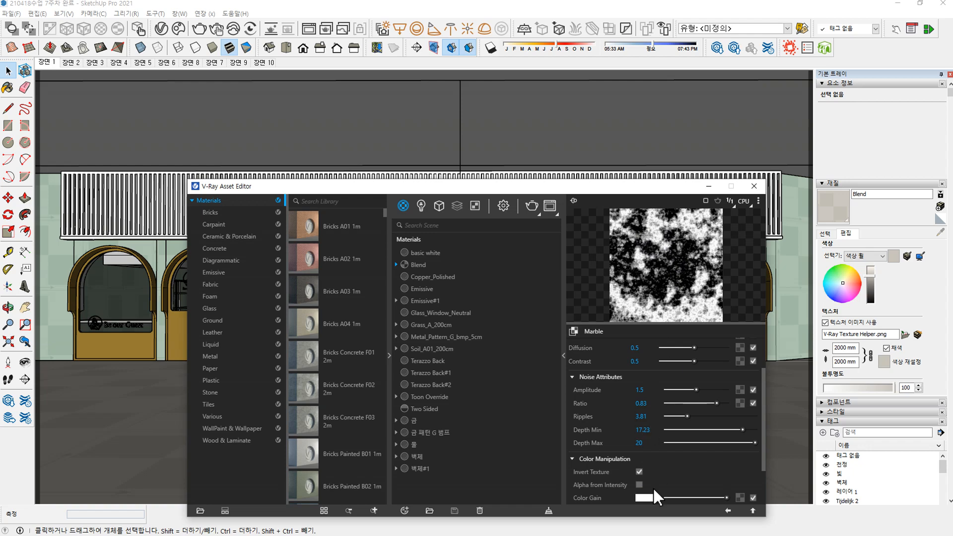
left_click(640, 471)
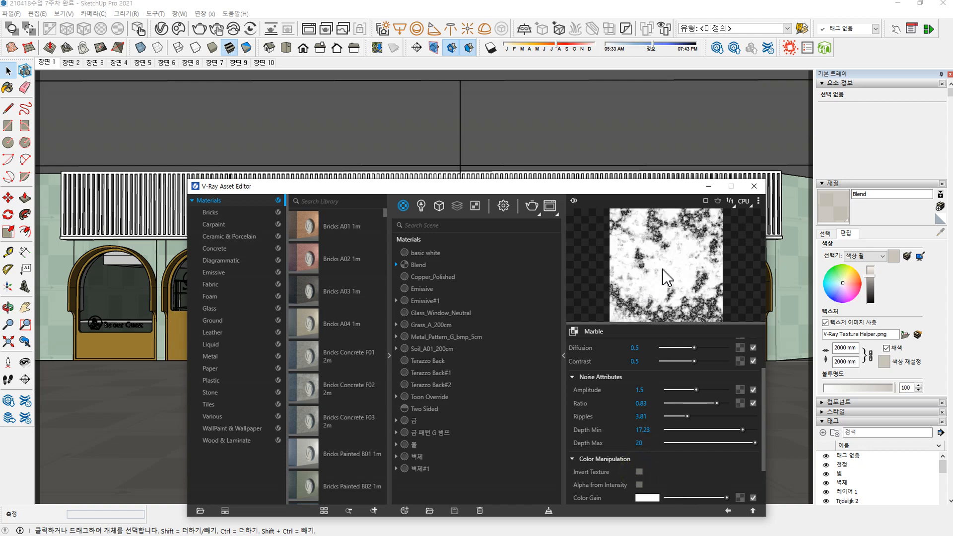
left_click(640, 472)
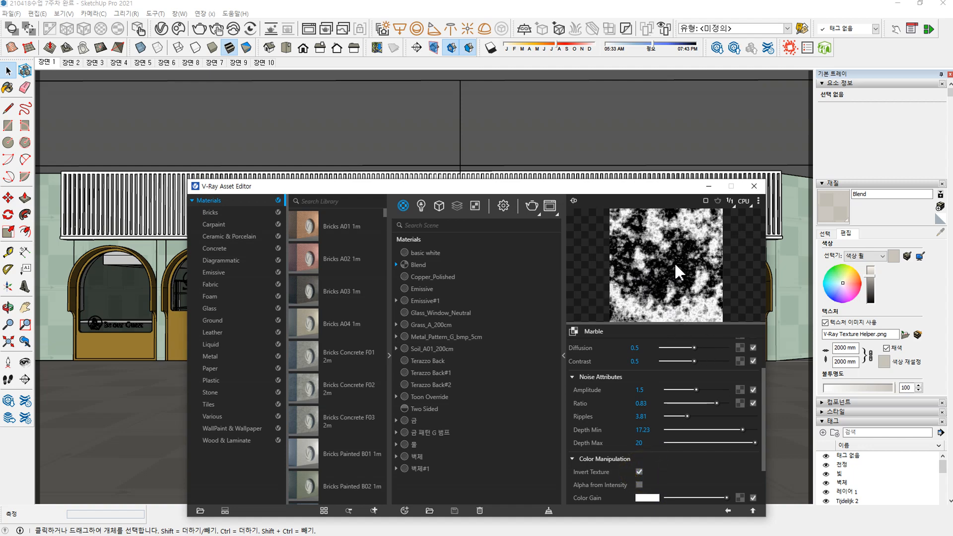
- Reduce the color gain of Coat 2's Marble texture to light gray, raise its color offset to gray and return to the Blend material
scroll(704, 492, "down", 2)
left_click_drag(727, 448, 658, 449)
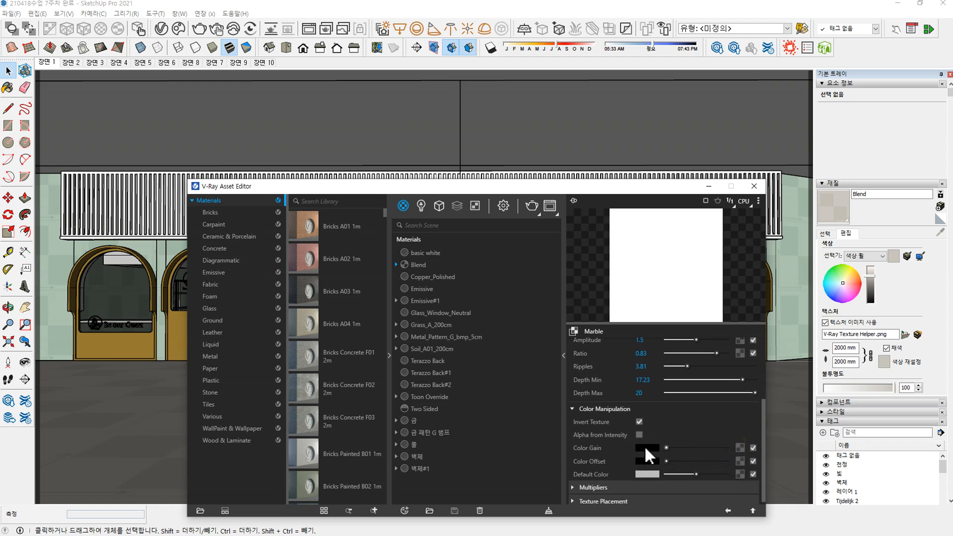
left_click_drag(668, 449, 716, 454)
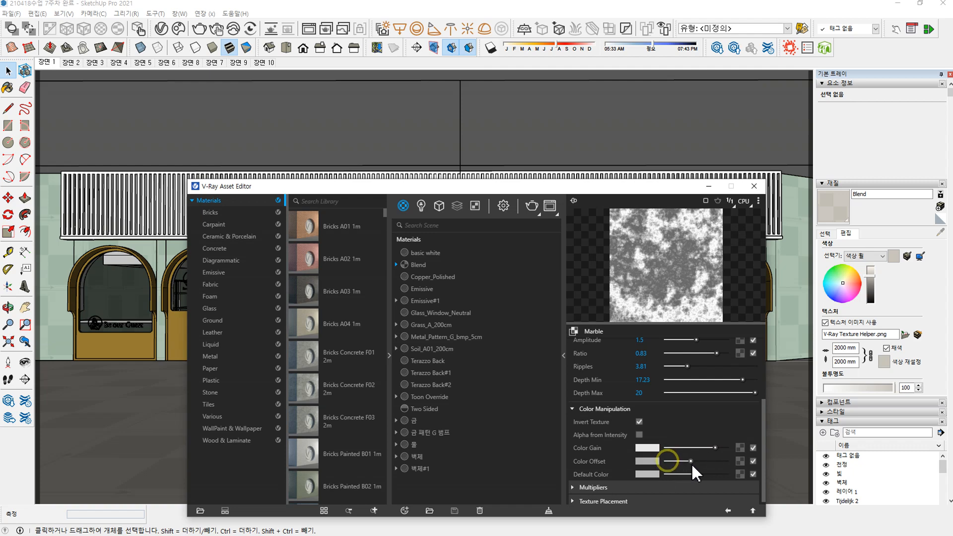
left_click_drag(691, 463, 705, 473)
left_click(728, 511)
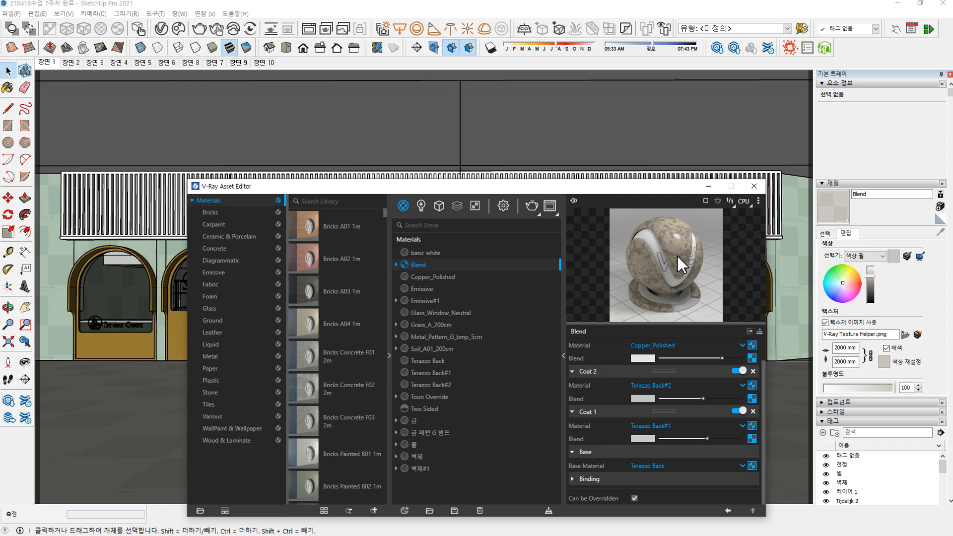
- Open Coat 1's Marble texture and compare it with inversion on and off, leaving inversion off
left_click(752, 438)
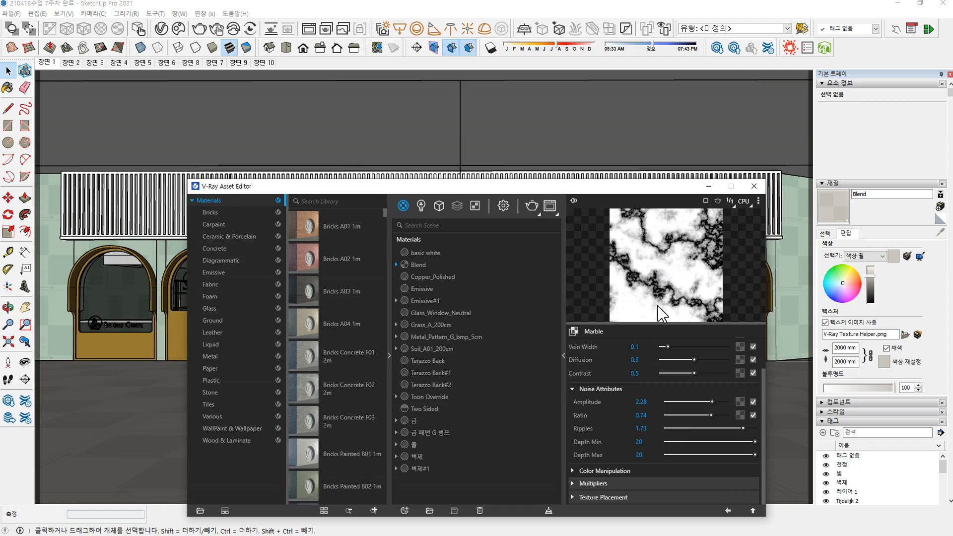
left_click(728, 512)
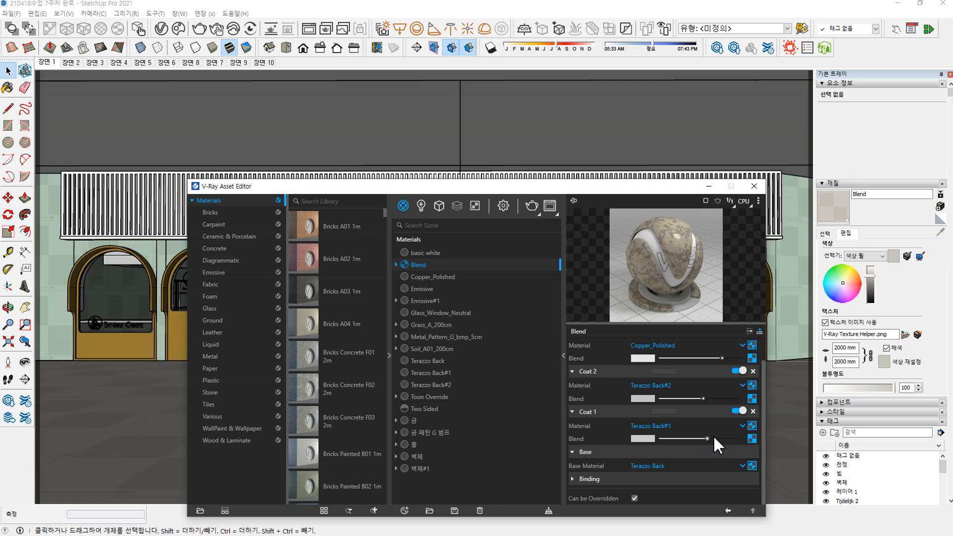
left_click(753, 439)
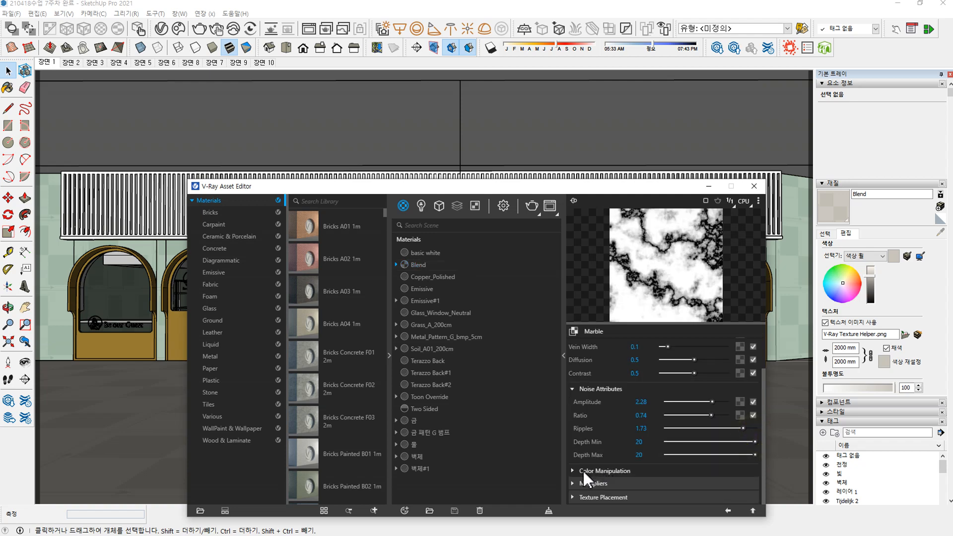
left_click(573, 469)
scroll(591, 408, "down", 3)
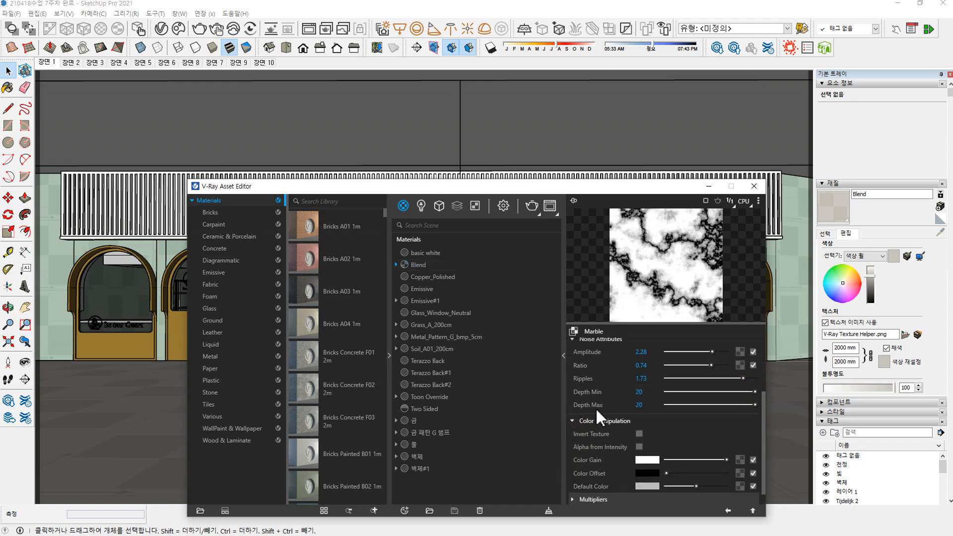
left_click(639, 419)
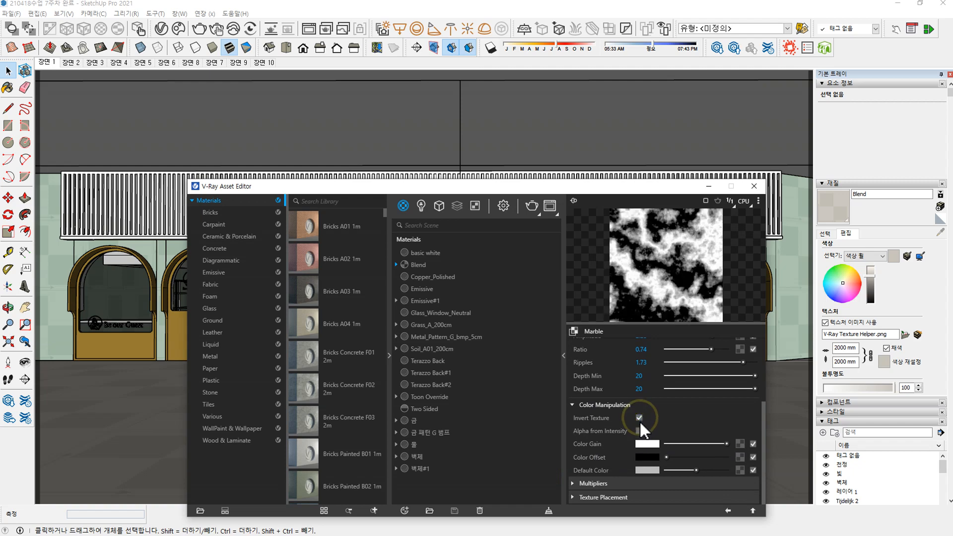
left_click(639, 419)
left_click(640, 417)
left_click(639, 417)
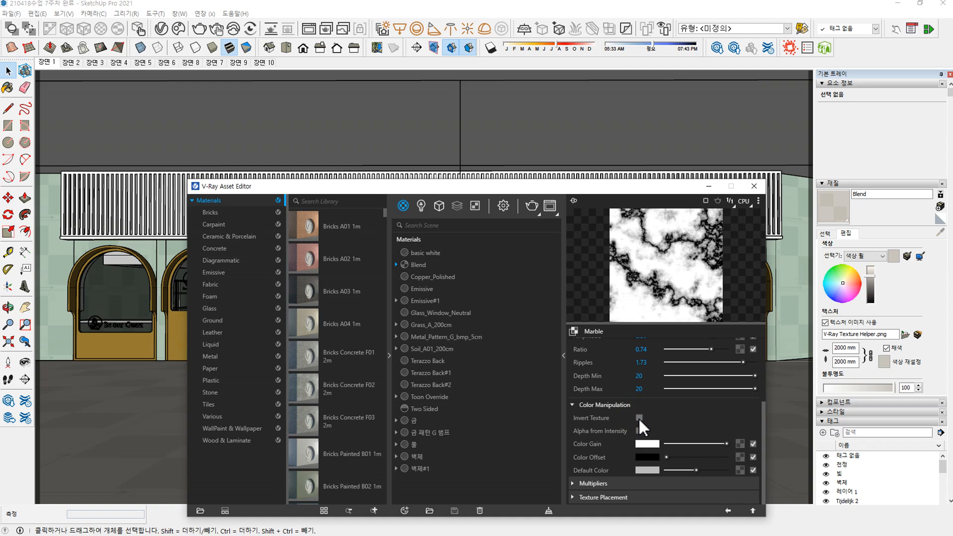
left_click(639, 418)
left_click(639, 418)
- Swap the colors of Coat 1's Marble texture to a black base and a white vein
scroll(646, 407, "up", 3)
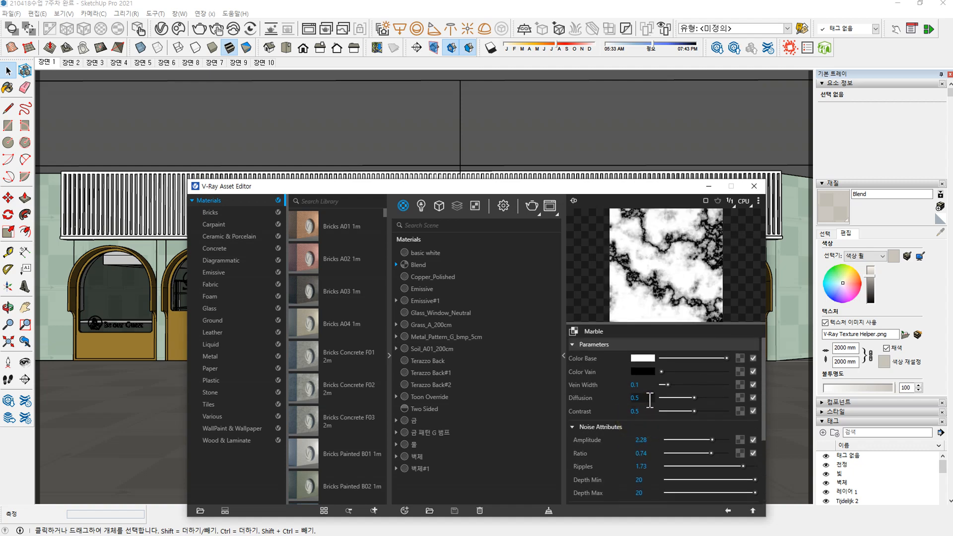
left_click_drag(642, 358, 645, 370)
left_click(644, 357)
left_click_drag(432, 291, 451, 330)
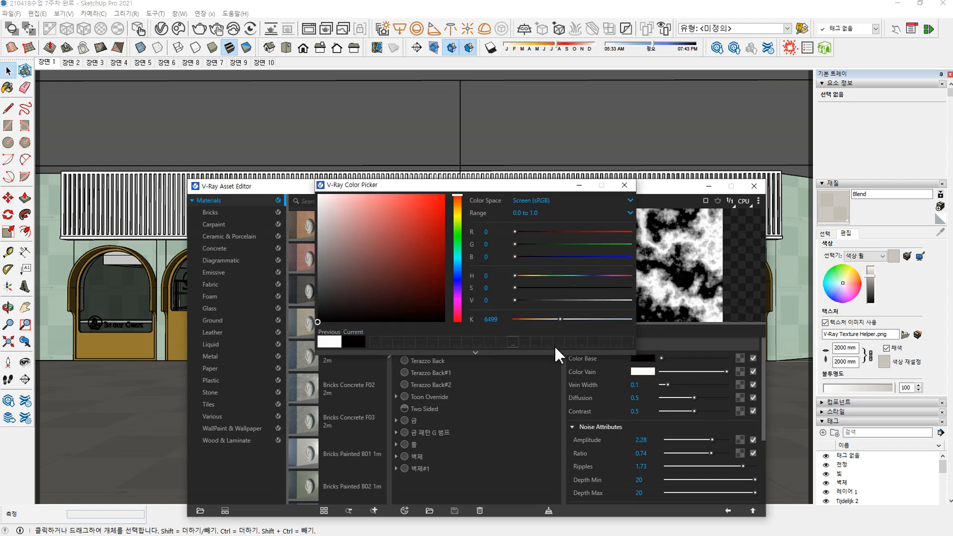
left_click(625, 185)
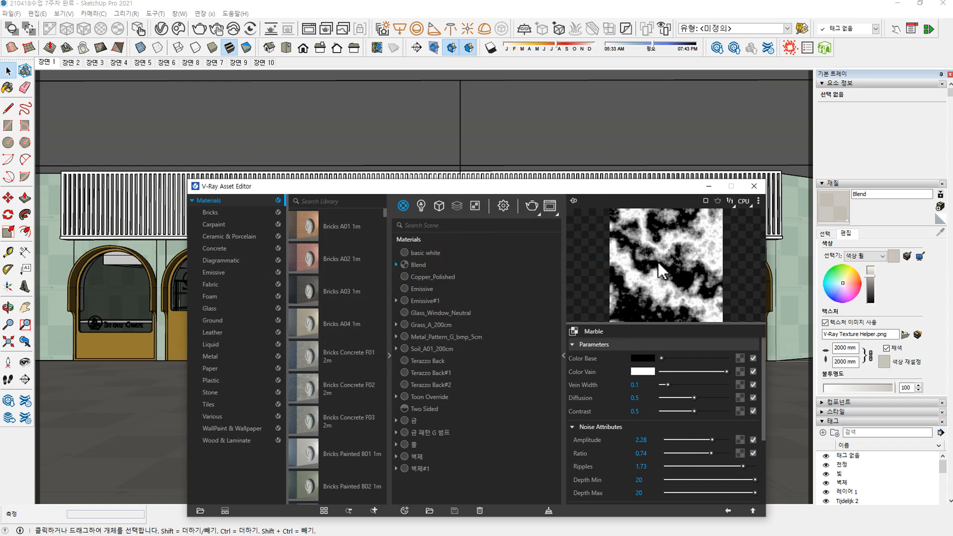
- Set the noise of Coat 1's Marble texture to amplitude 3, ratio about 0.82 and ripples about 1.86
left_click(654, 244)
left_click_drag(714, 439, 733, 443)
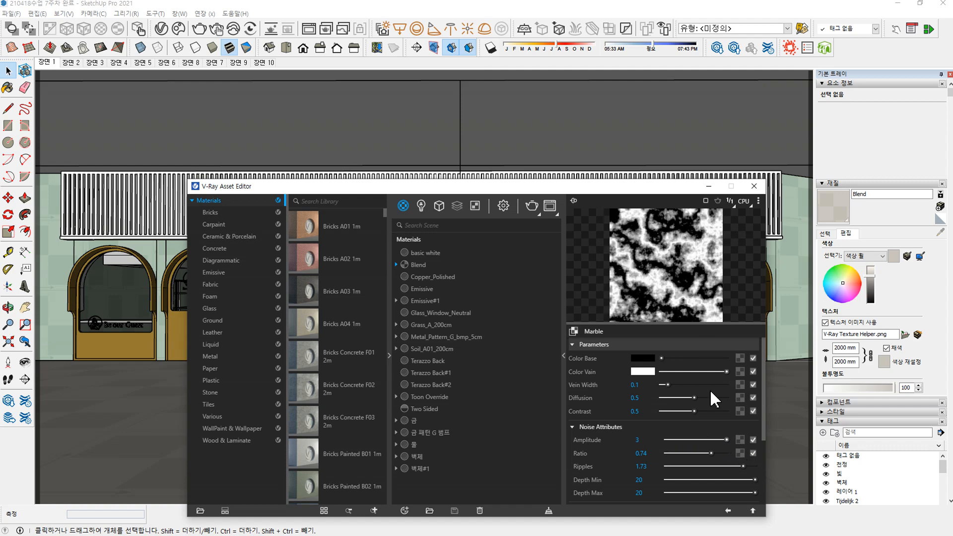
left_click_drag(704, 455, 733, 461)
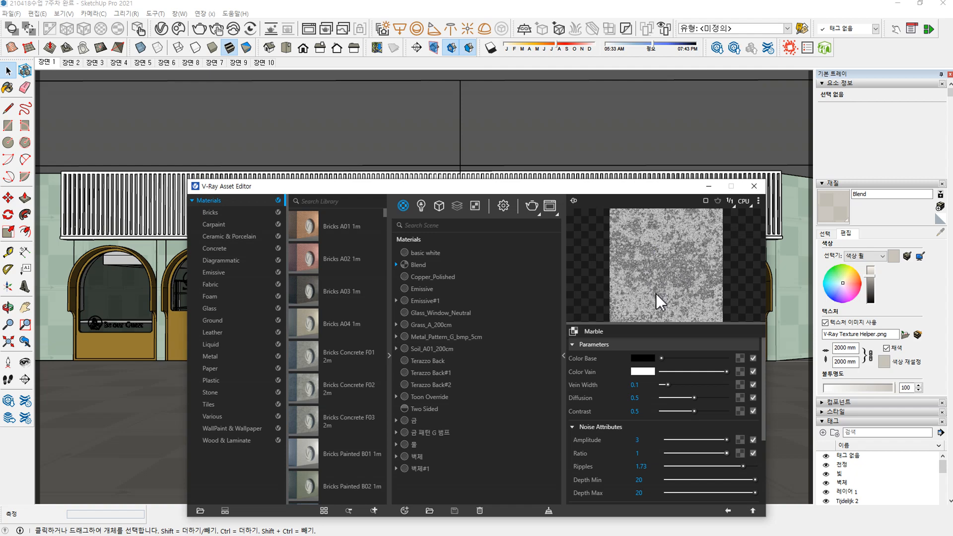
left_click_drag(727, 454, 717, 454)
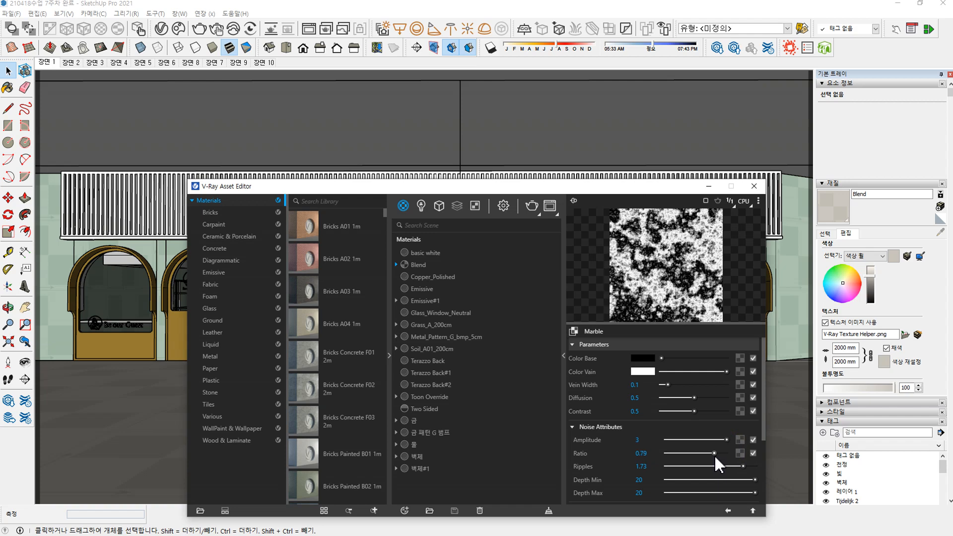
left_click_drag(718, 457, 752, 467)
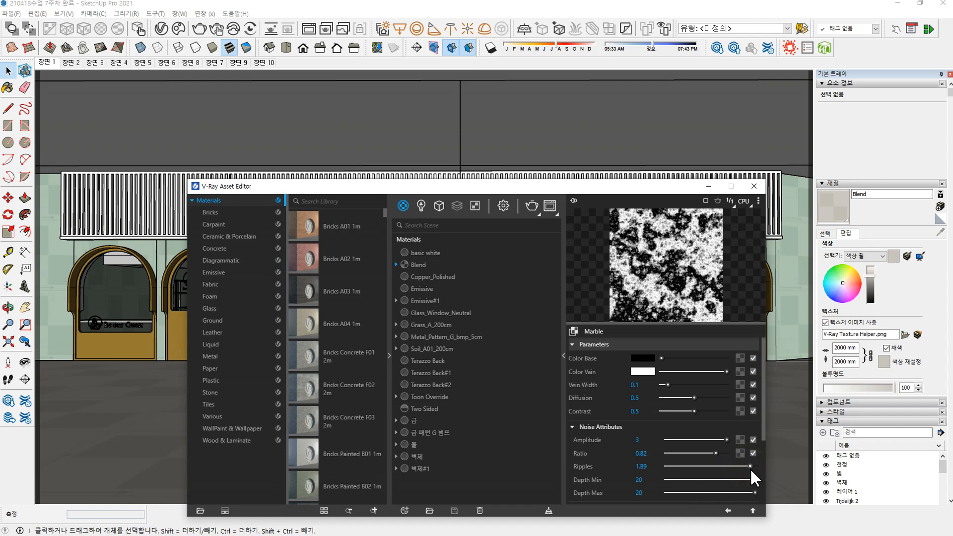
mouse_move(753, 467)
left_mouse_down()
mouse_move(724, 469)
mouse_move(749, 467)
left_mouse_up()
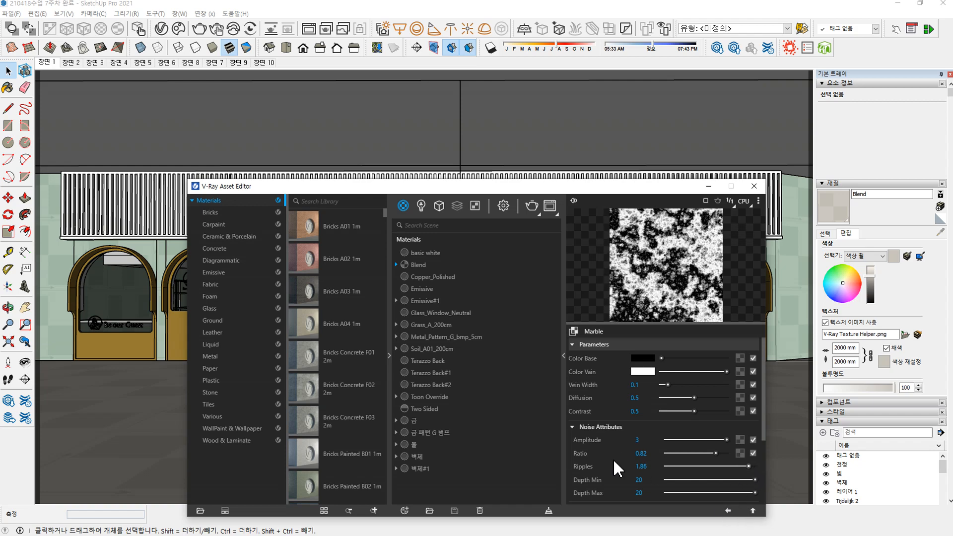
- Enable Alpha from Intensity for Coat 1's Marble texture and return to the Blend material
scroll(621, 471, "down", 3)
scroll(630, 471, "down", 1)
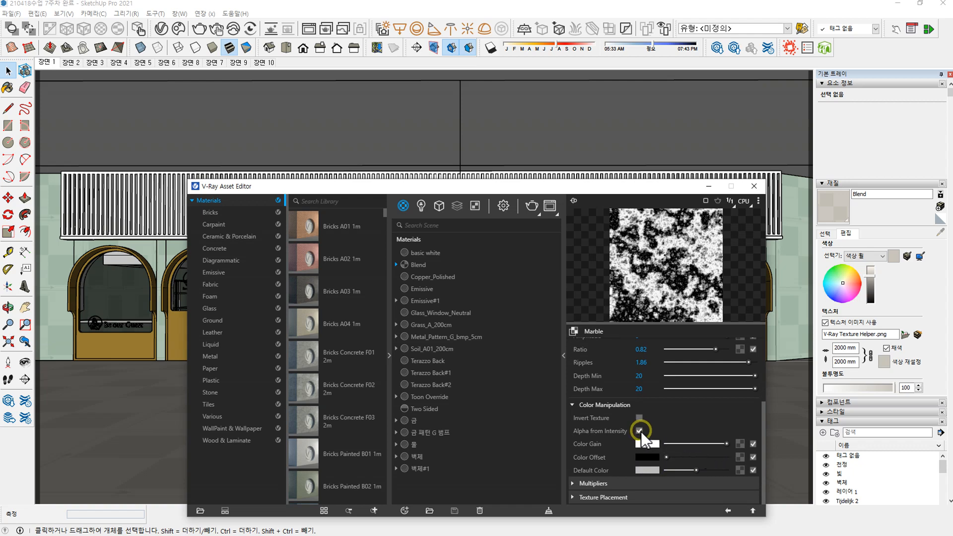
scroll(696, 428, "up", 4)
left_click(728, 510)
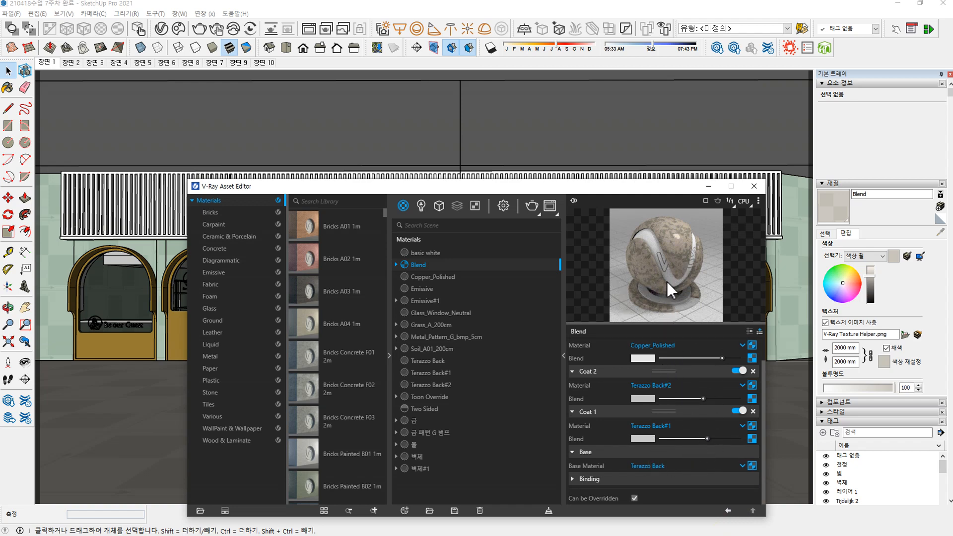
- Review the noise and color manipulation settings of Coat 2's Marble texture, and return to the Blend material
left_click(753, 426)
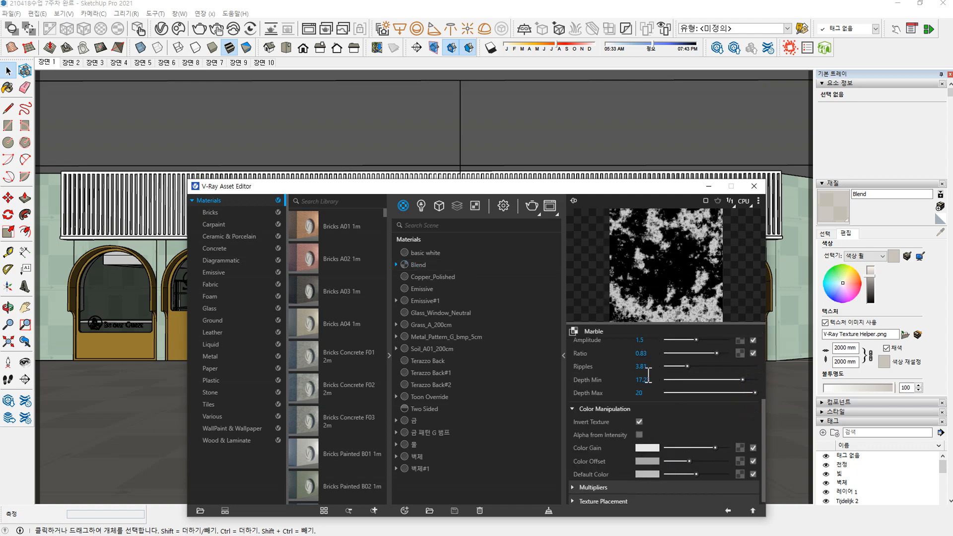
scroll(624, 419, "up", 2)
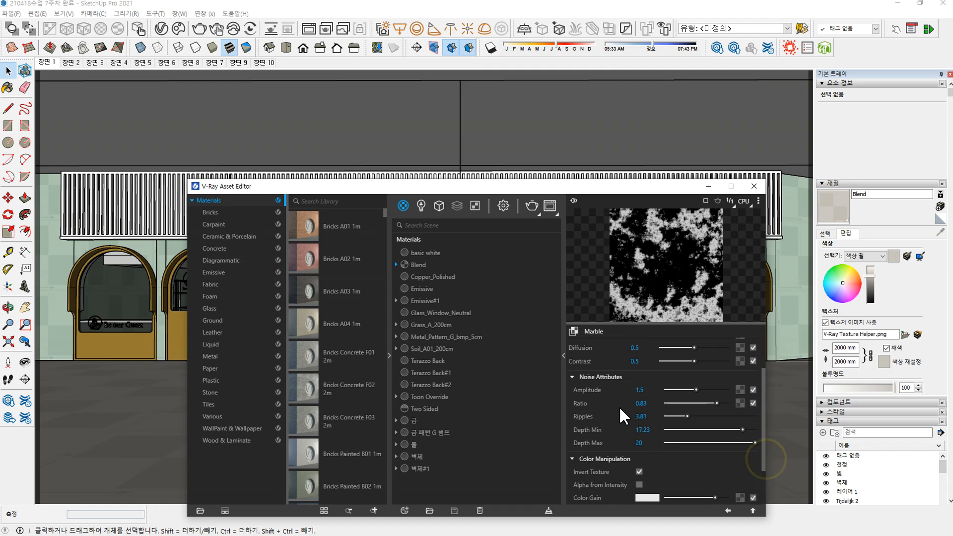
left_click_drag(764, 459, 765, 484)
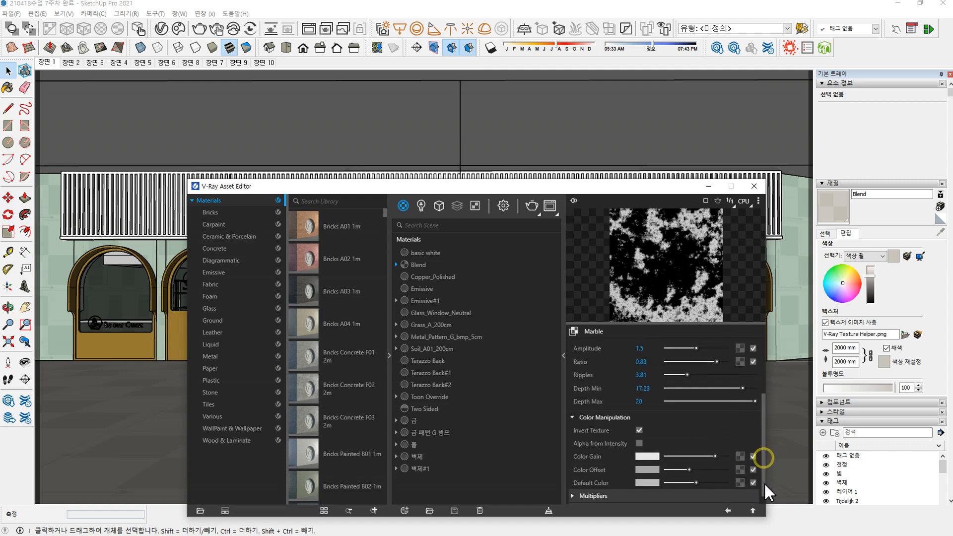
left_click(728, 510)
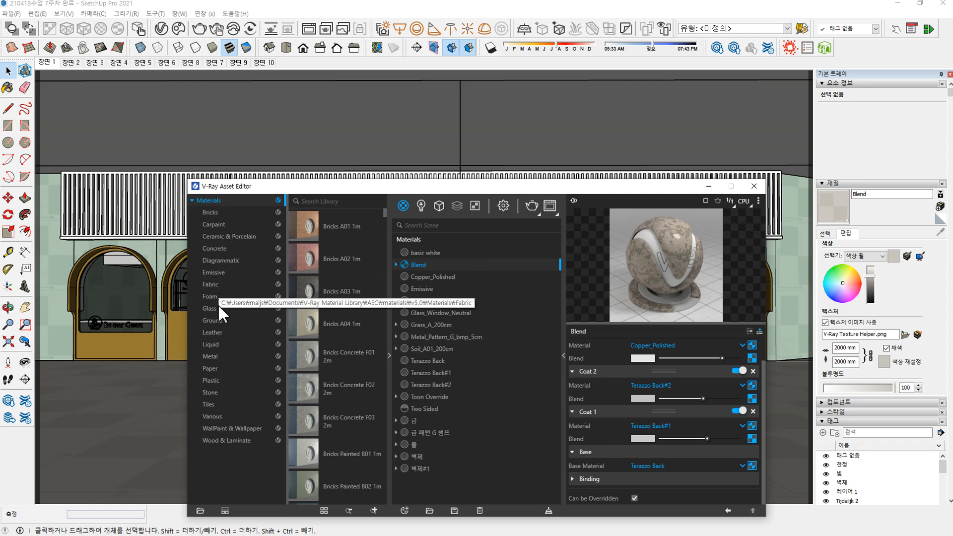
- Browse the granite, marble and stone materials in the material library's Stone category
left_click(214, 391)
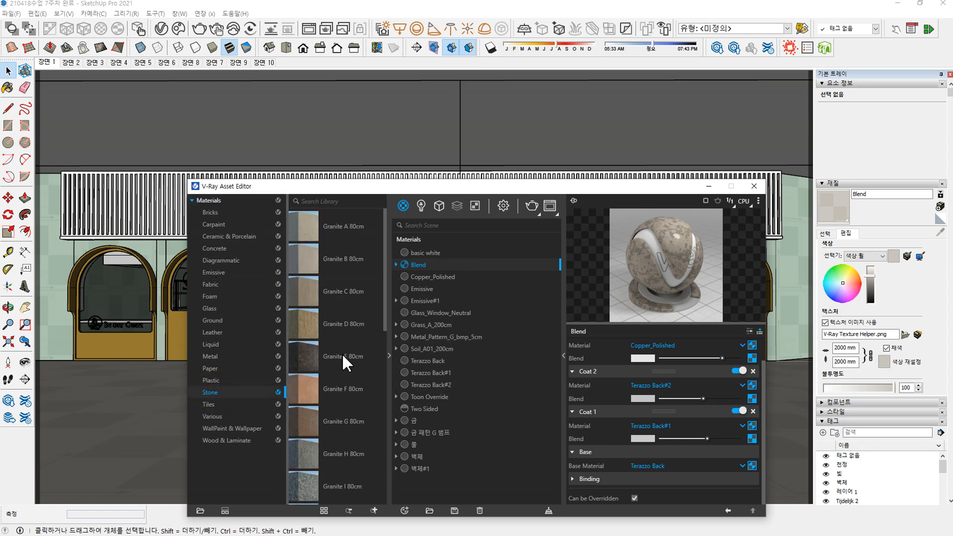
scroll(345, 370, "down", 5)
scroll(345, 369, "down", 3)
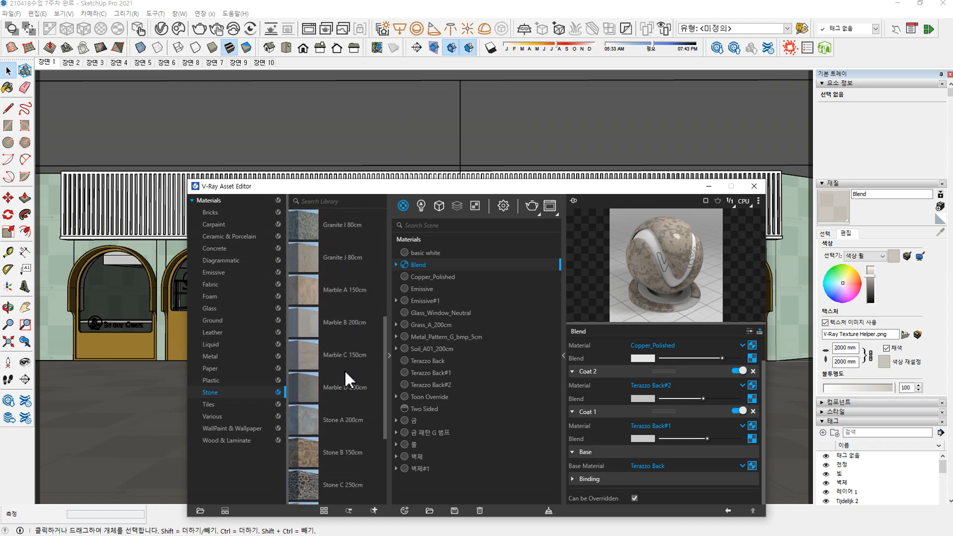
scroll(344, 370, "down", 2)
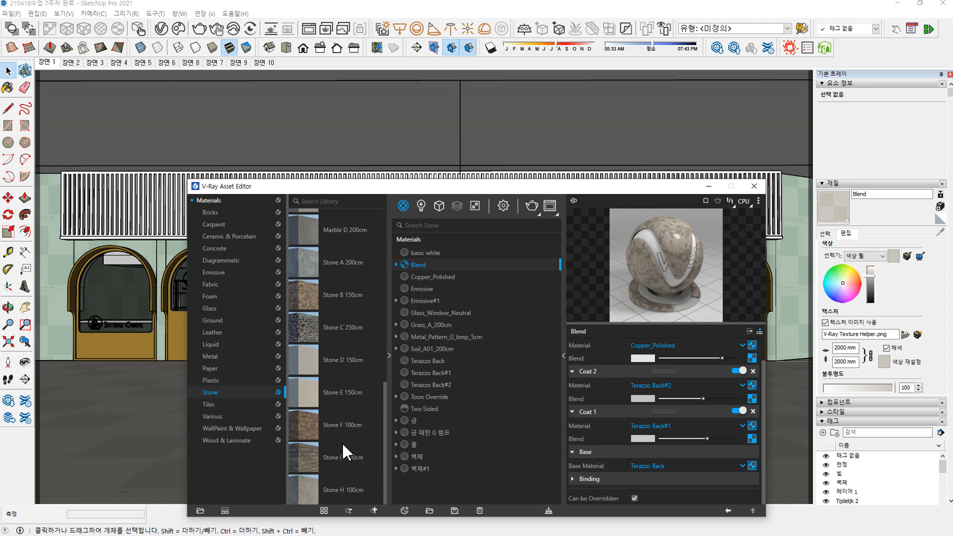
scroll(342, 443, "up", 4)
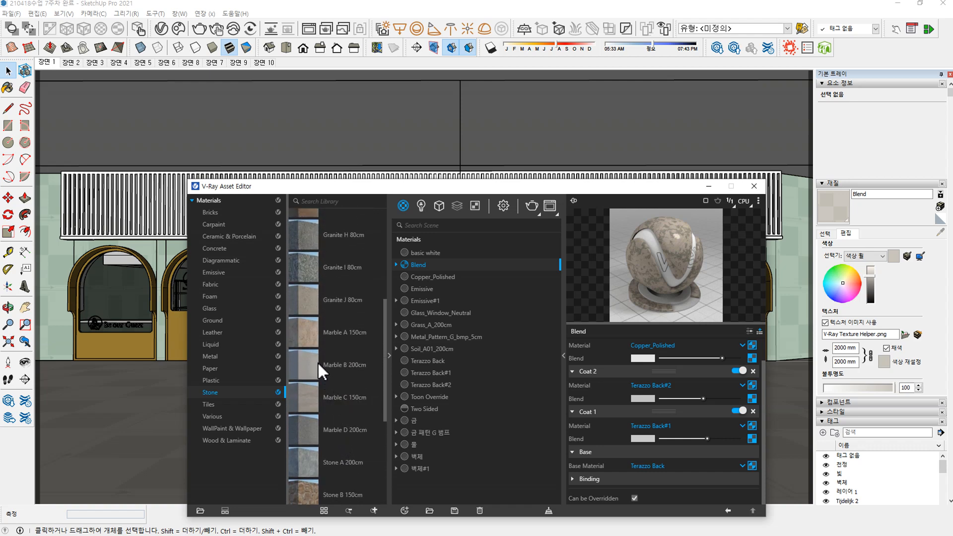
- Add the Marble B 200cm library material to the scene and expand its texture list
left_click_drag(343, 365, 492, 483)
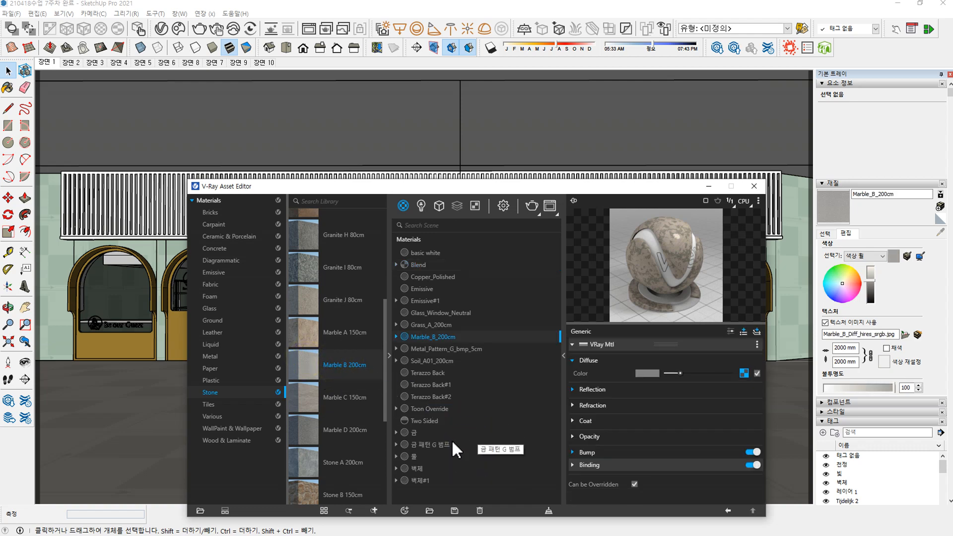
left_click(430, 337)
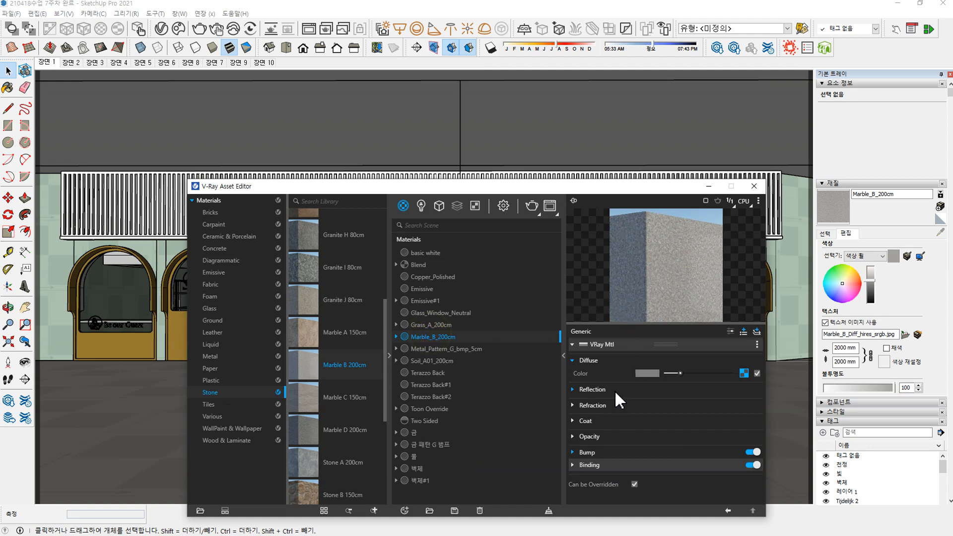
left_click(396, 337)
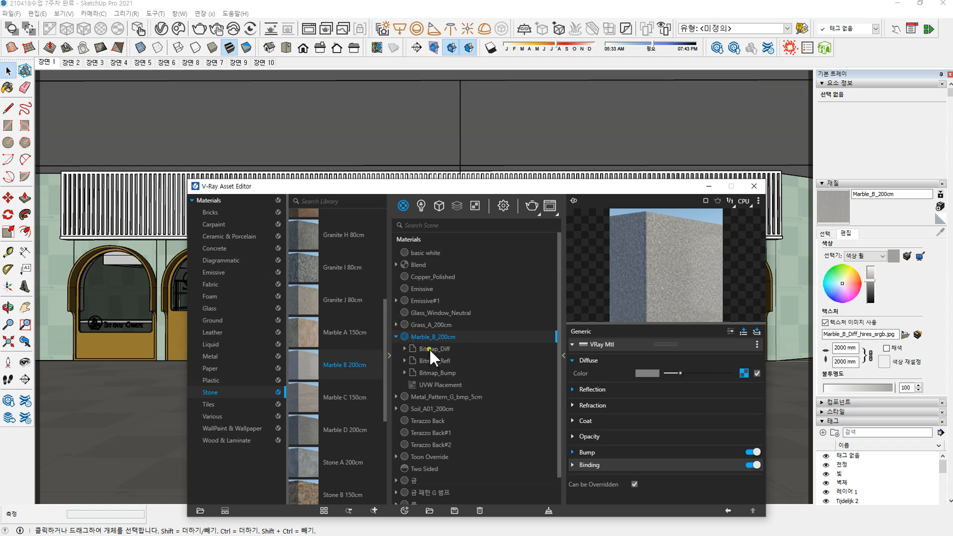
- Copy Marble_B_200cm's Bitmap_Diff texture, paste it as a copy into Terazzo Back's diffuse color, and return to the Blend material
left_click(430, 348)
right_click(439, 348)
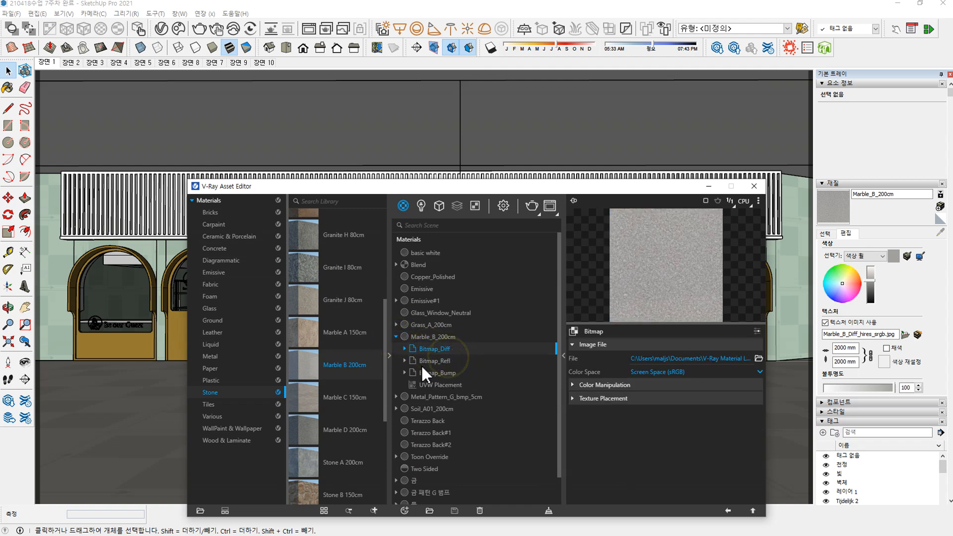
scroll(434, 355, "down", 1)
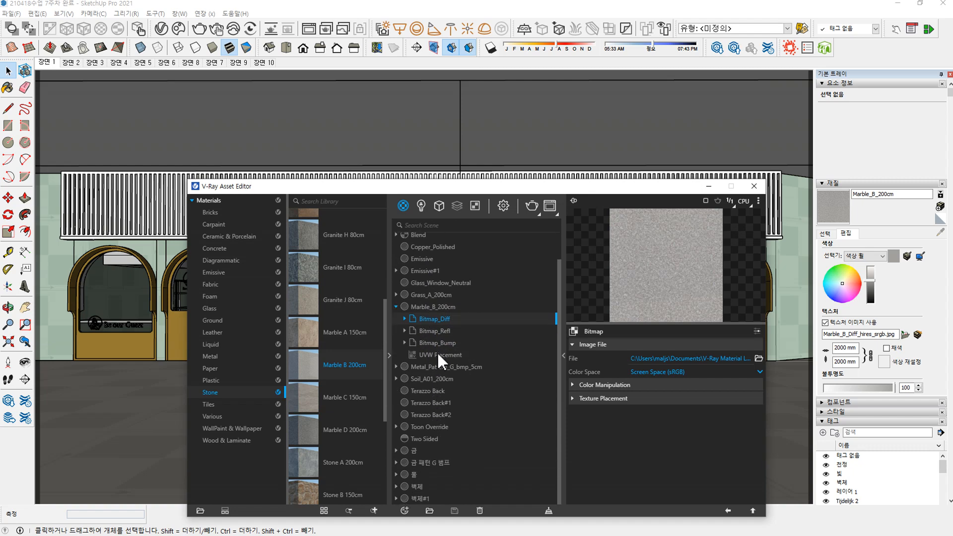
scroll(437, 393, "up", 1)
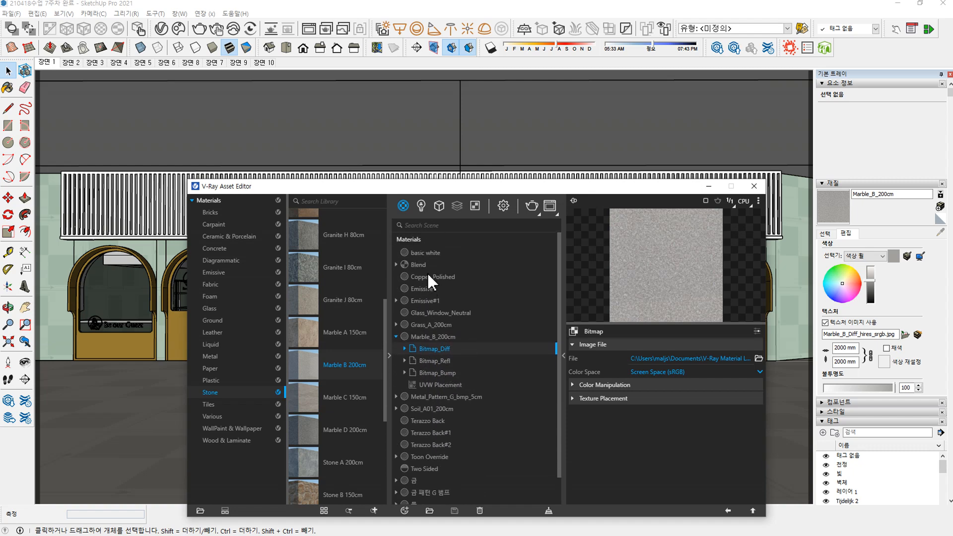
left_click(423, 263)
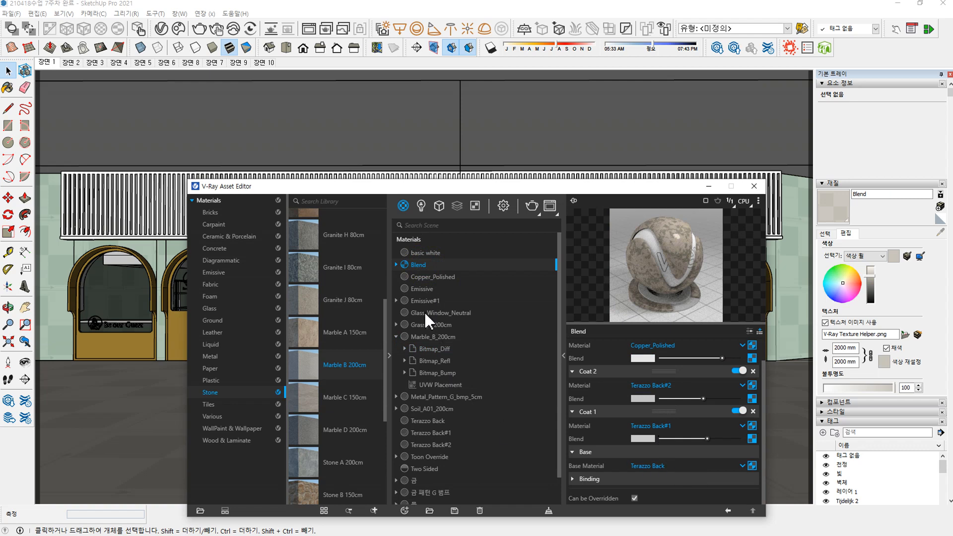
scroll(433, 390, "down", 1)
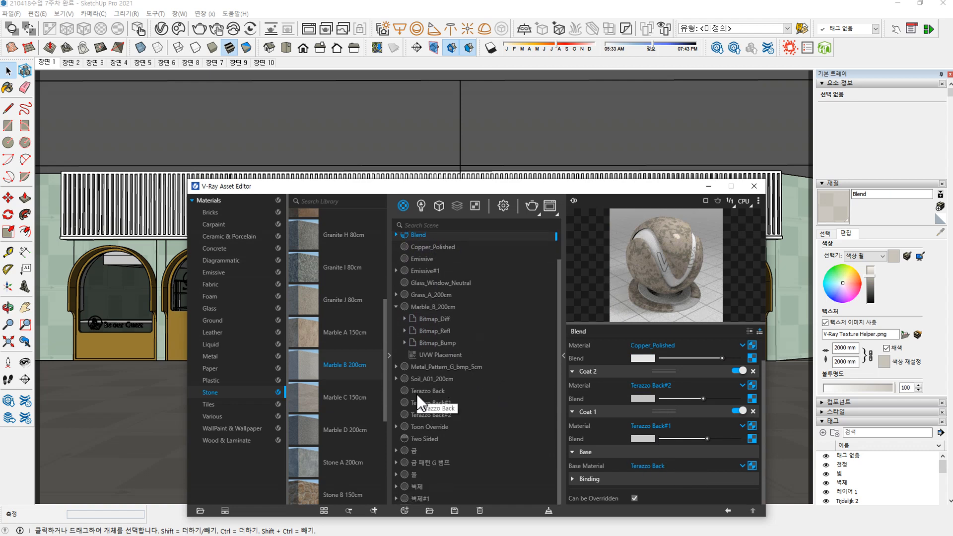
left_click(426, 390)
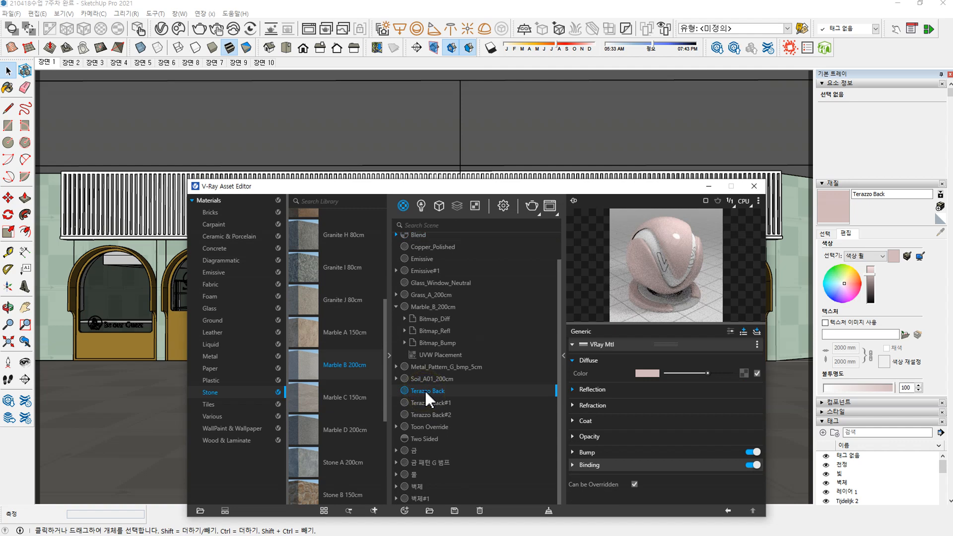
left_click(453, 414)
left_click(426, 390)
right_click(744, 373)
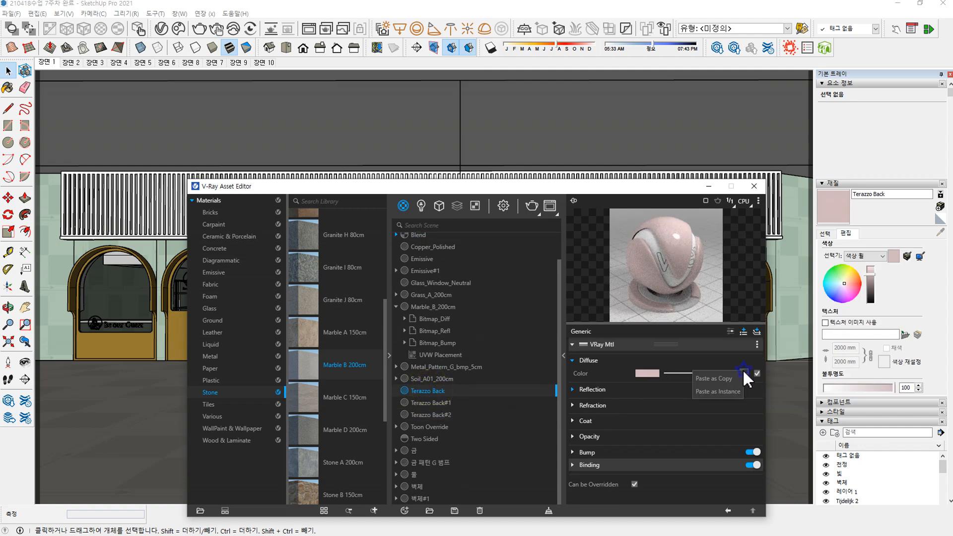
left_click(716, 377)
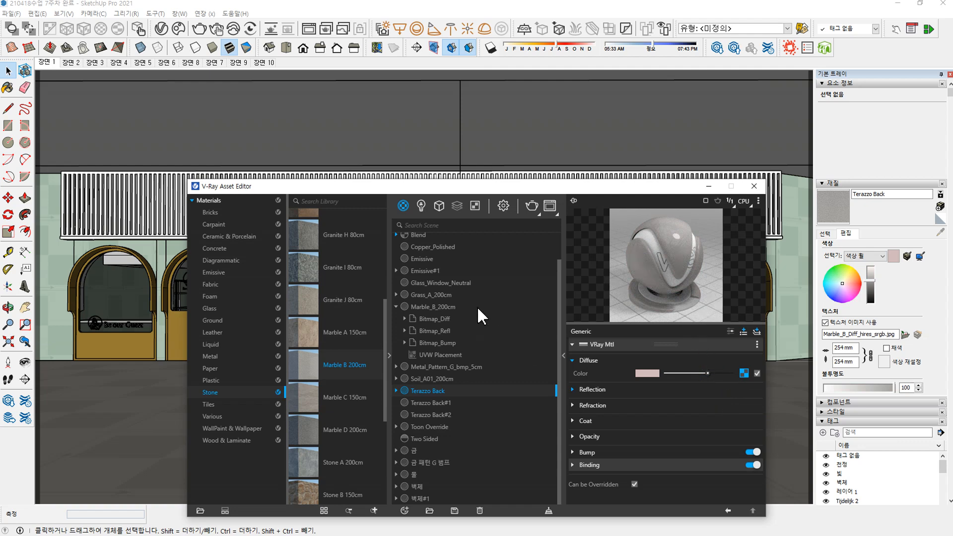
left_click(424, 235)
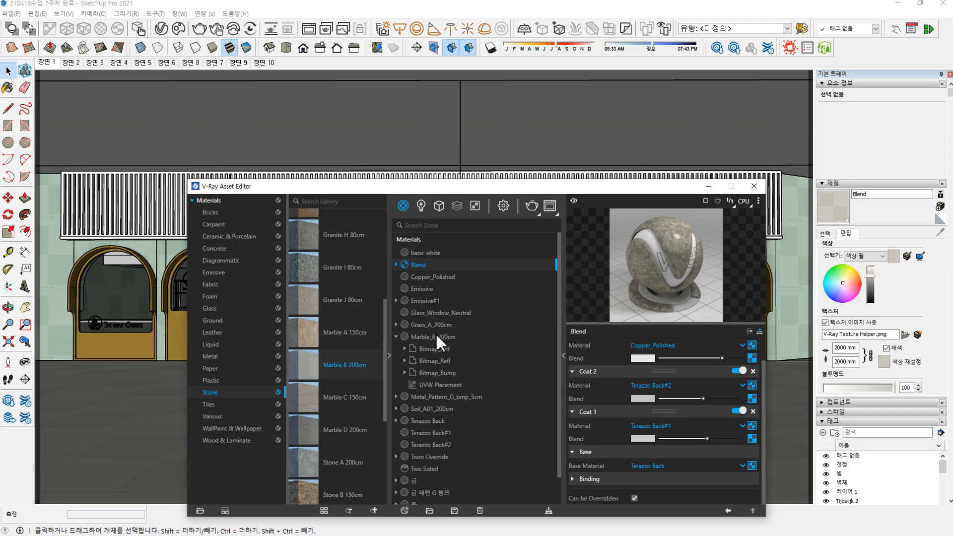
- Change Terazzo Back#2's diffuse color to a light off-white and return to the Blend material
scroll(435, 336, "down", 1)
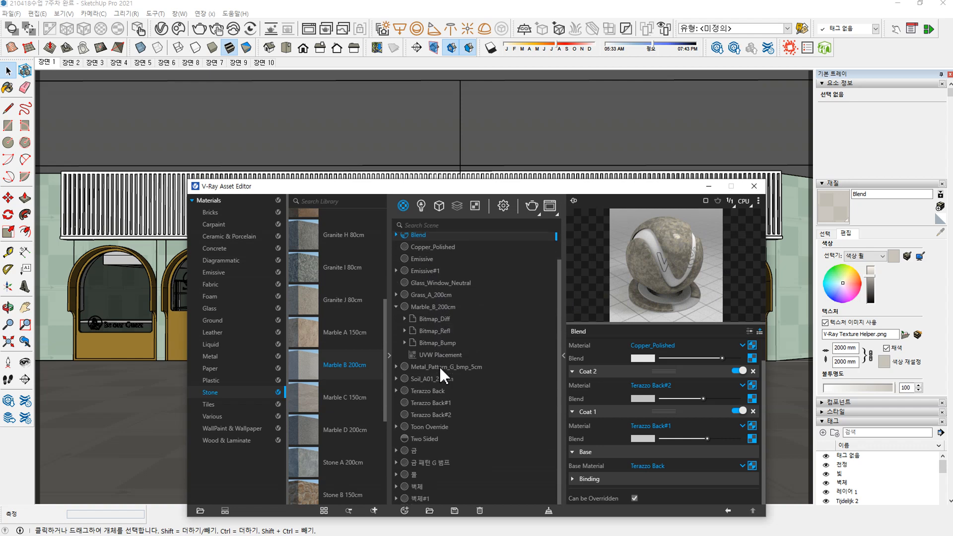
left_click(430, 415)
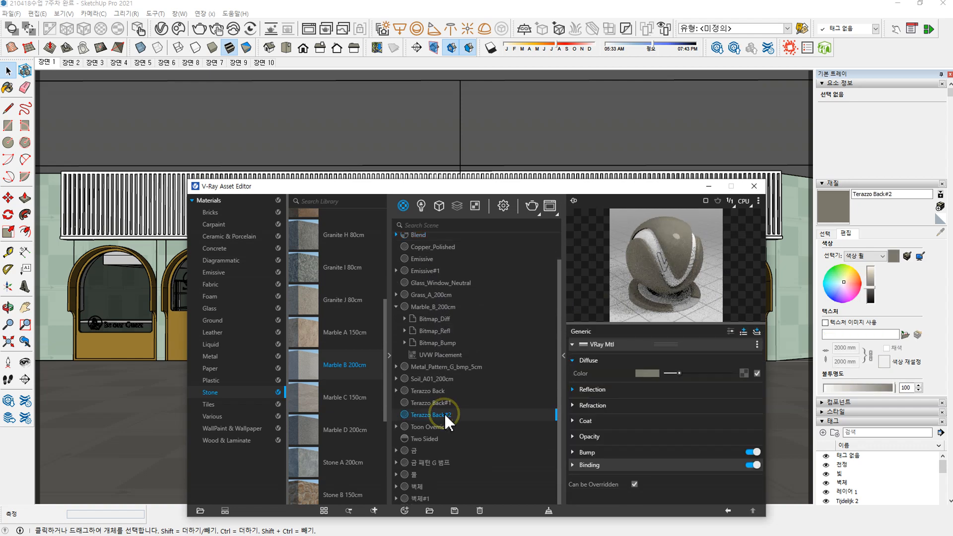
left_click(649, 373)
left_click_drag(333, 232, 323, 208)
left_click(624, 185)
scroll(437, 285, "up", 2)
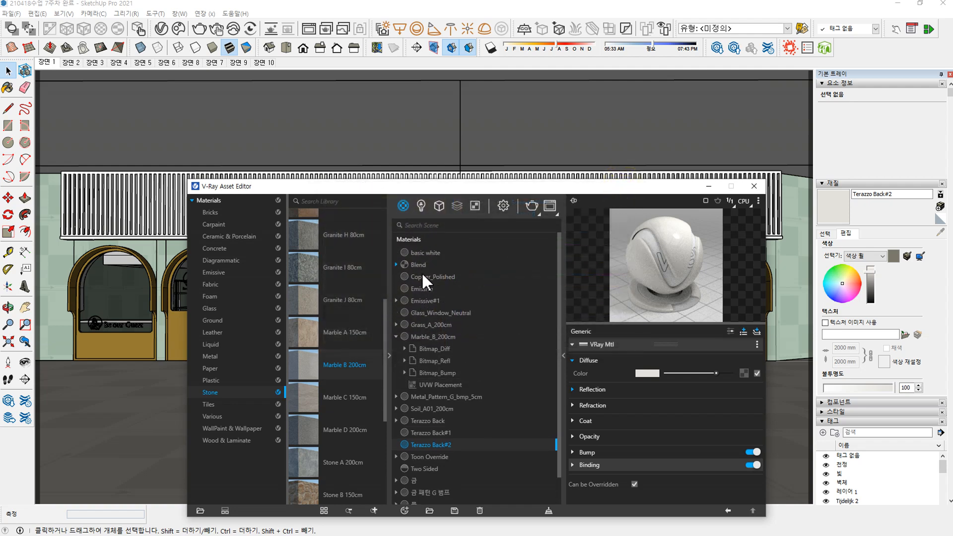
left_click(425, 265)
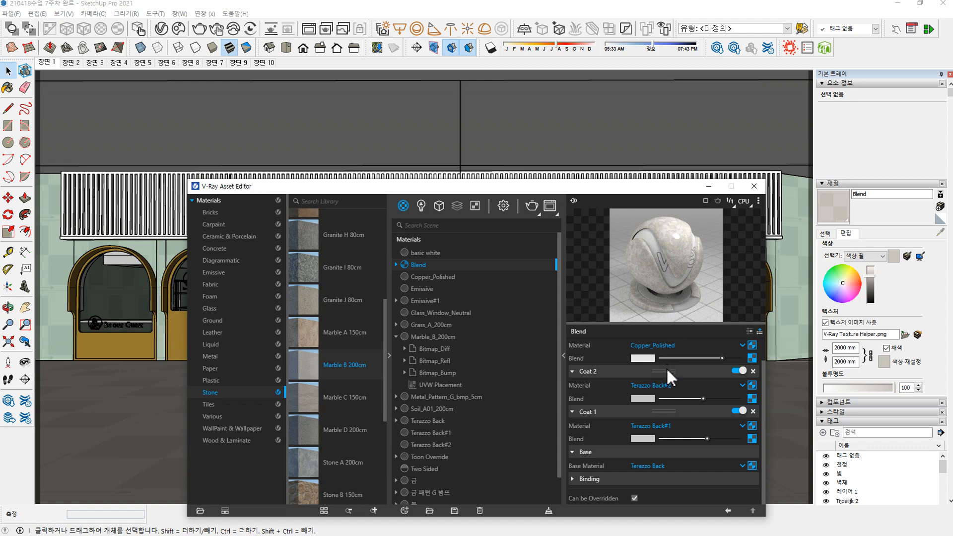
- Compare the previews of the Terazzo Back, Marble_B_200cm and Blend materials
scroll(449, 404, "down", 1)
scroll(450, 406, "down", 2)
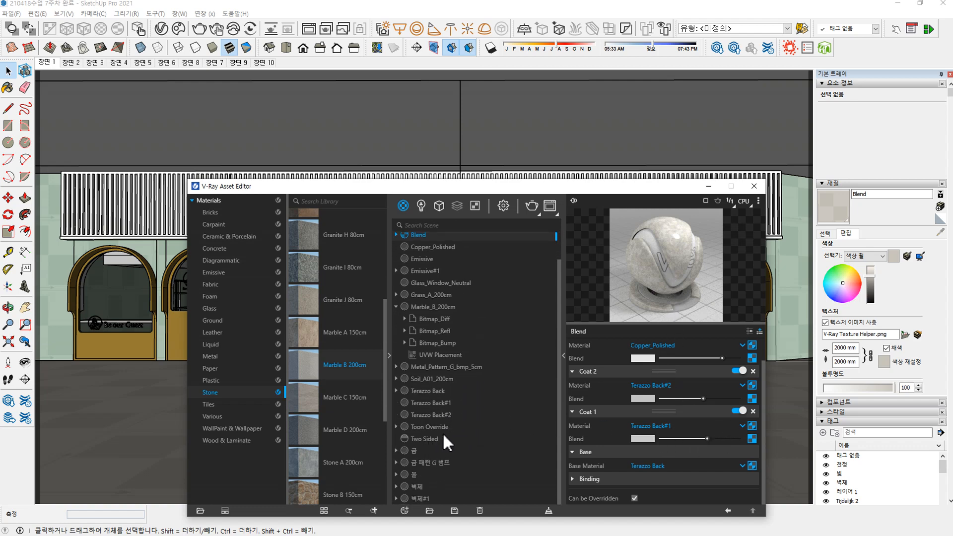
left_click(426, 391)
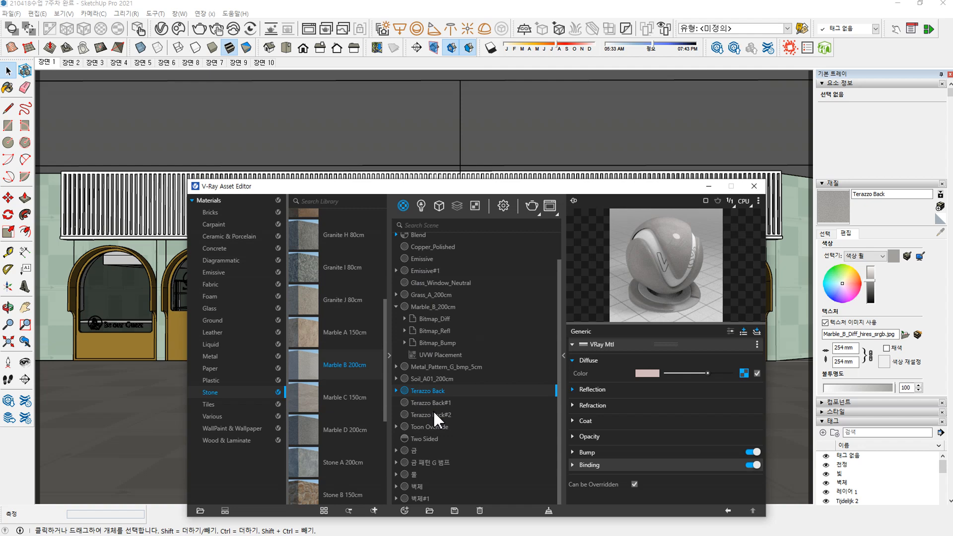
scroll(431, 276, "up", 2)
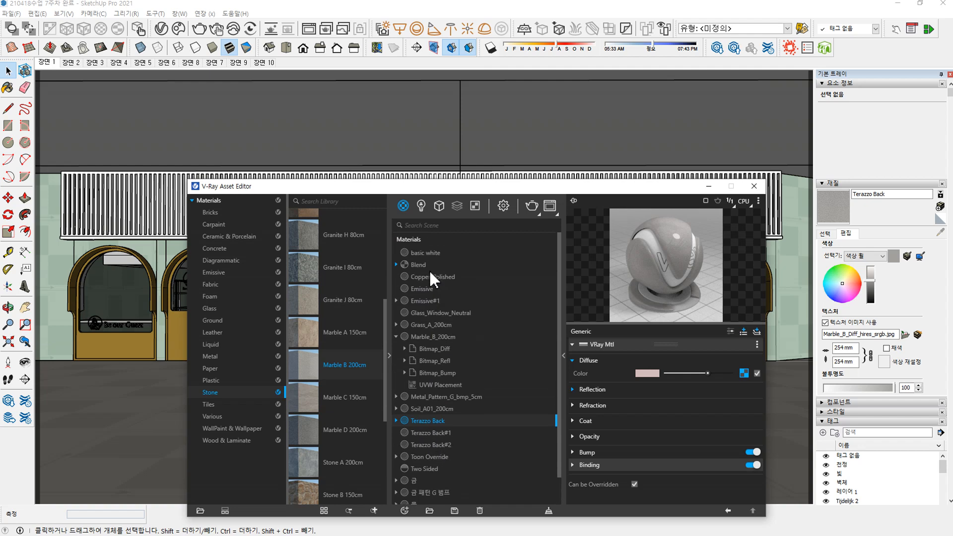
left_click(428, 336)
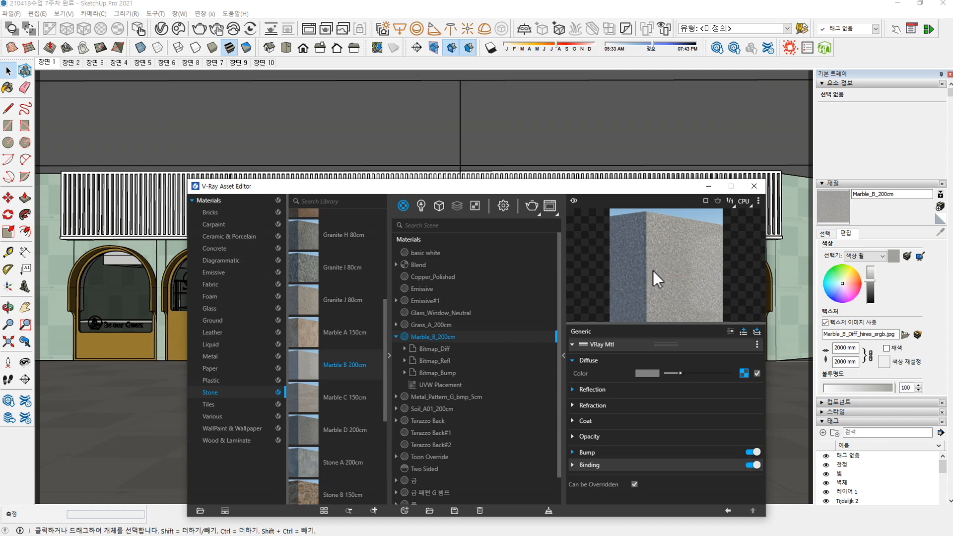
left_click(421, 264)
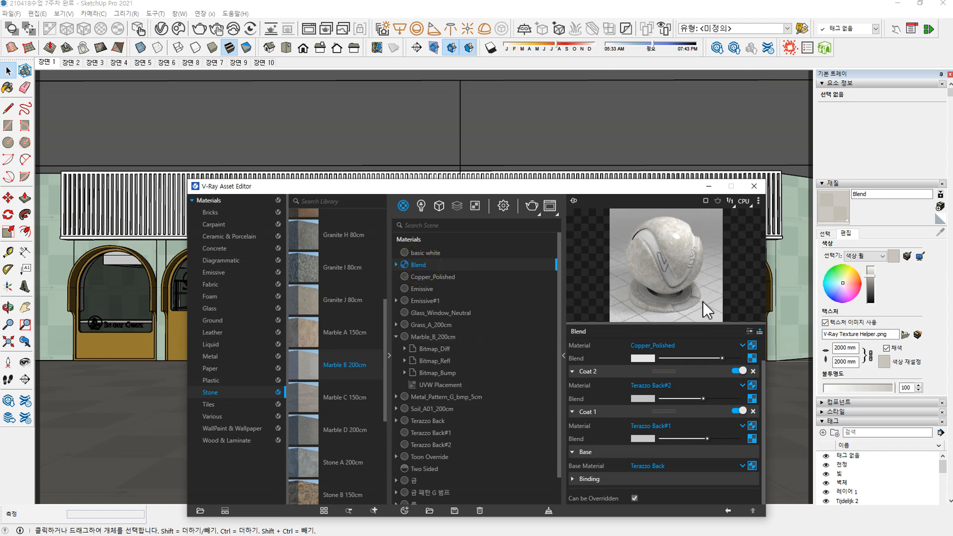
- Render the floor region with the Blend material and review the material's coat settings
left_click(531, 205)
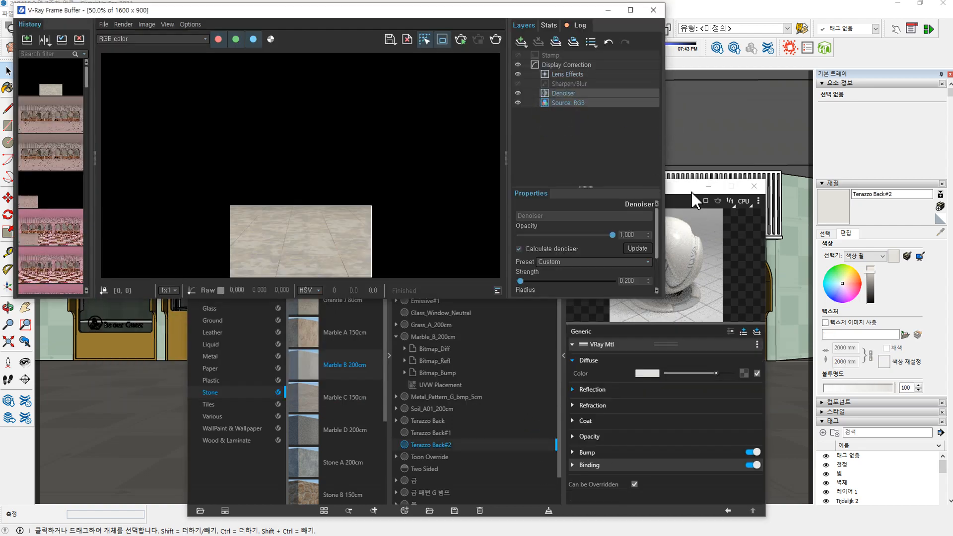
left_click(694, 194)
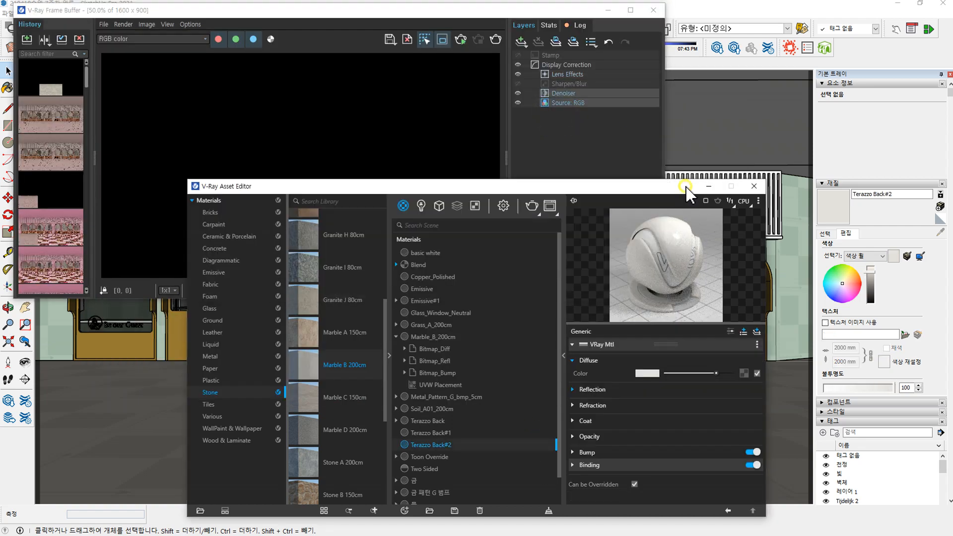
left_click(425, 267)
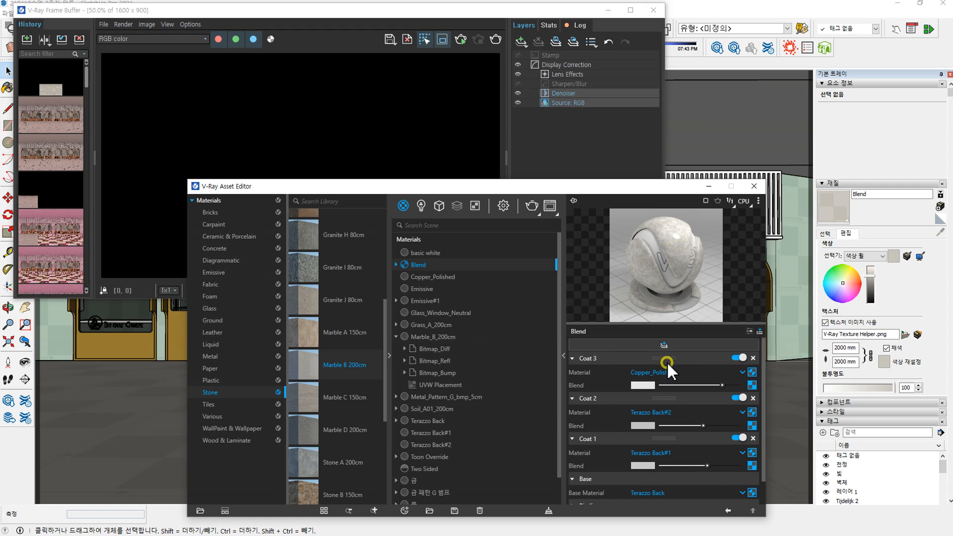
mouse_move(664, 360)
left_mouse_down()
mouse_move(667, 380)
mouse_move(668, 363)
left_mouse_up()
- Select the floor component in the model and apply the Marble_B_200cm material to it
left_click(427, 338)
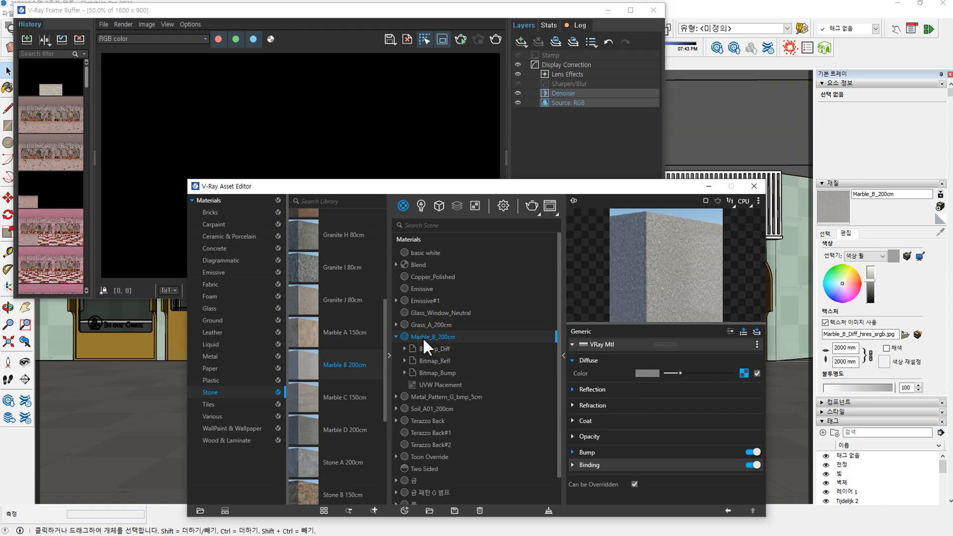
left_click(133, 439)
left_click(117, 416)
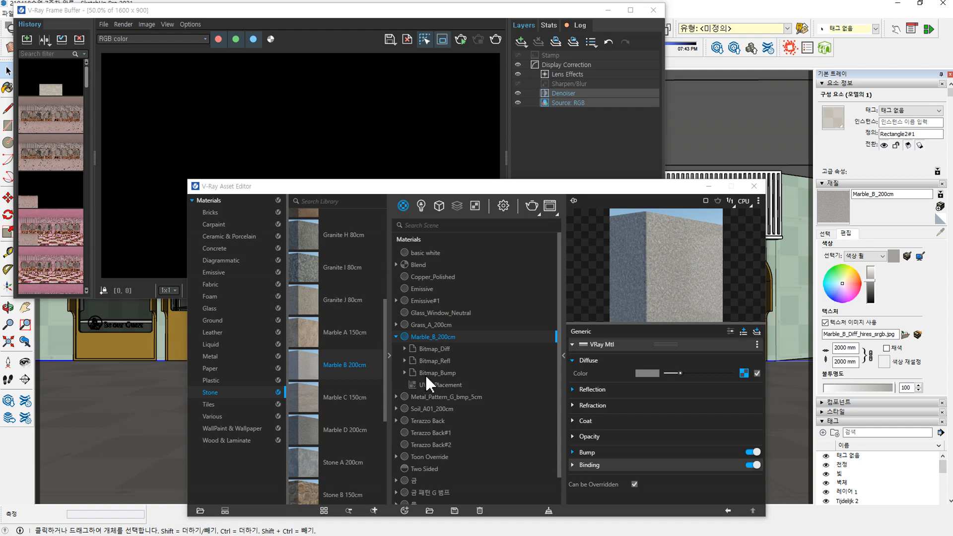
right_click(426, 338)
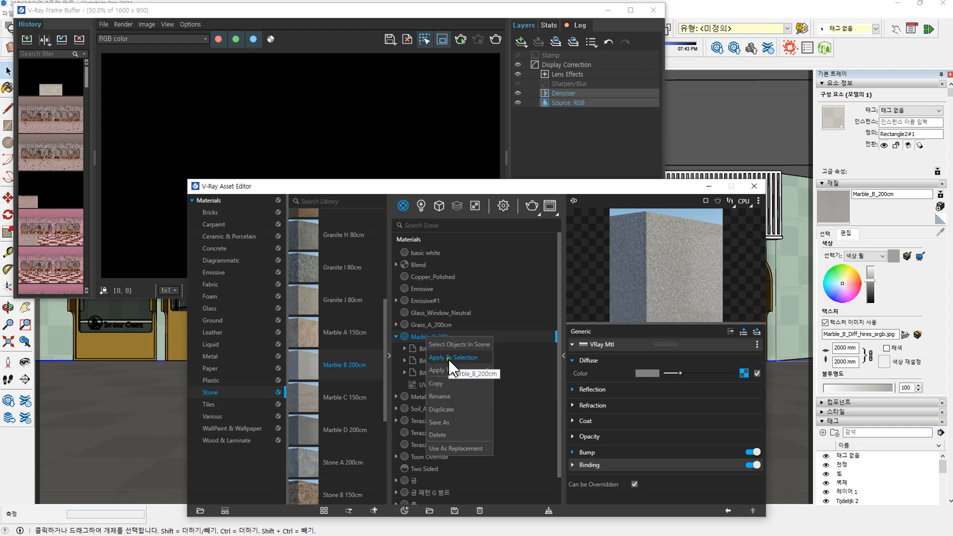
left_click(448, 359)
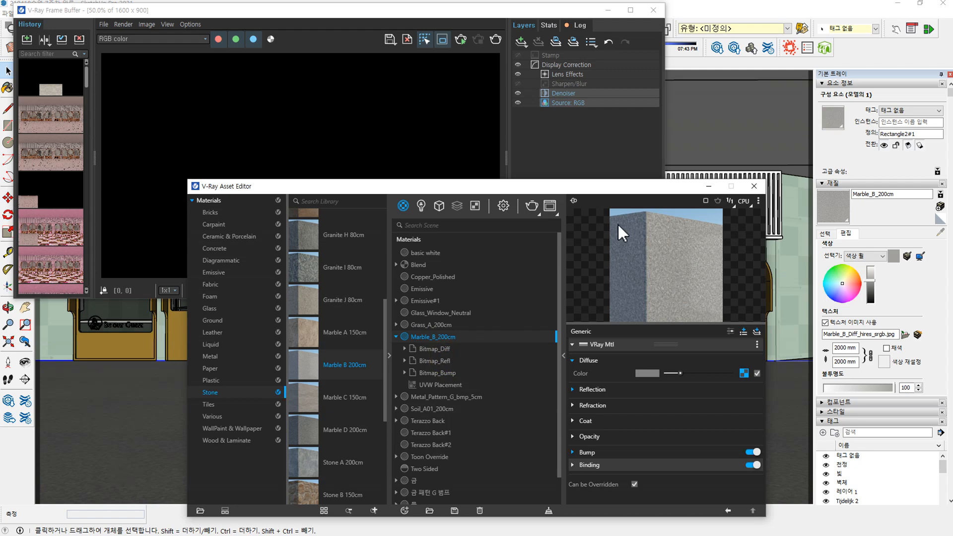
- Move the Asset Editor clear of the floor and compare the Marble_B_200cm material with its Bitmap_Diff texture
left_click_drag(678, 191, 682, 51)
left_click(439, 209)
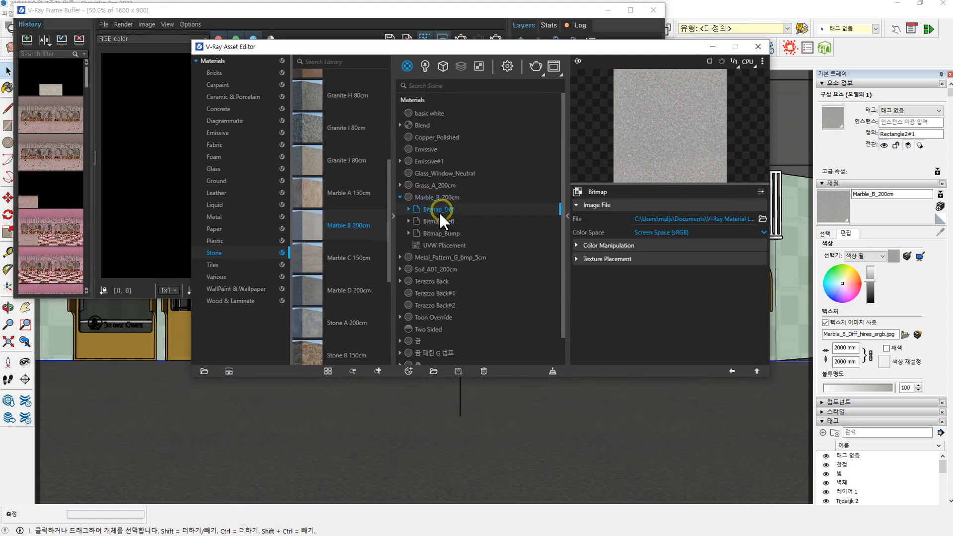
left_click(443, 196)
left_click(439, 210)
left_click(440, 198)
left_click(442, 209)
left_click(442, 197)
left_click(437, 210)
left_click(430, 199)
- Duplicate the Marble_B_200cm material and expand the copy's texture list
right_click(430, 197)
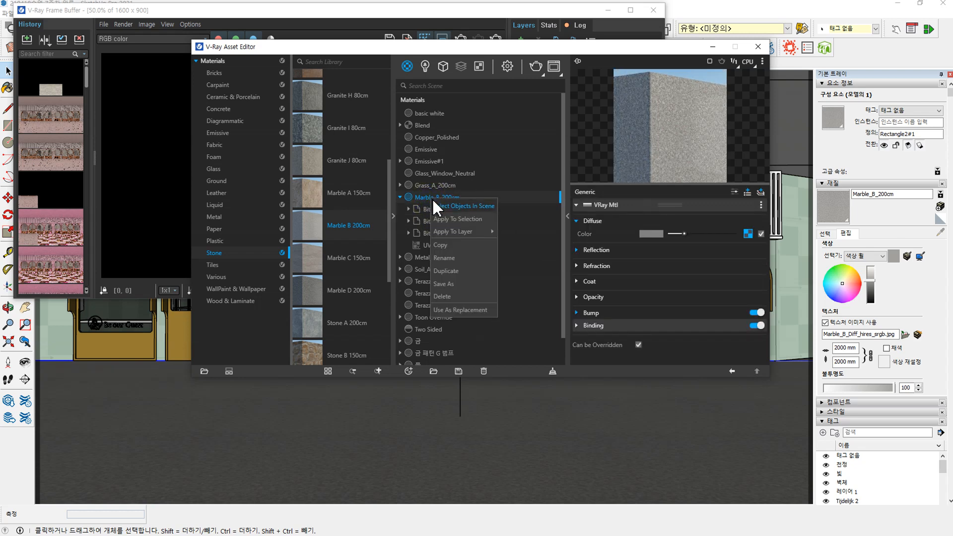
mouse_move(454, 231)
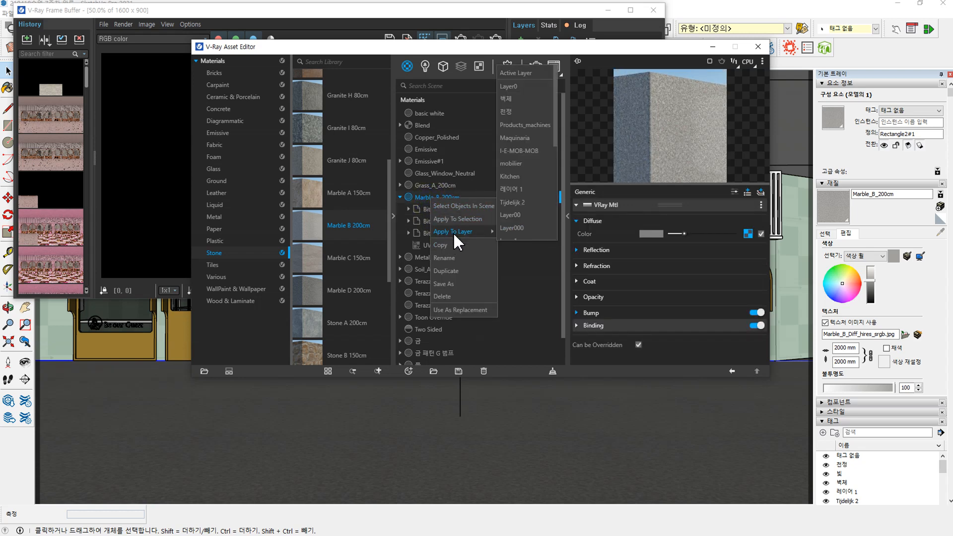
left_click(414, 196)
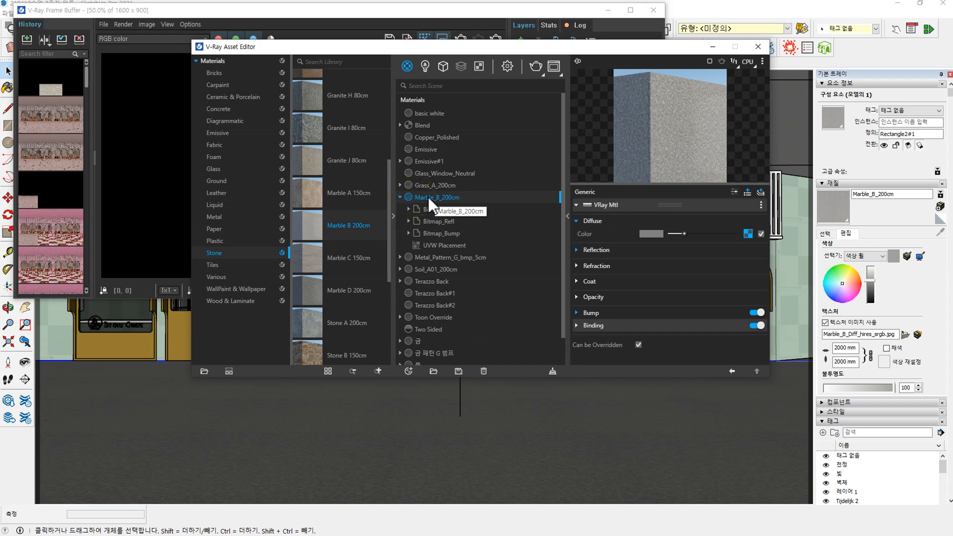
right_click(428, 196)
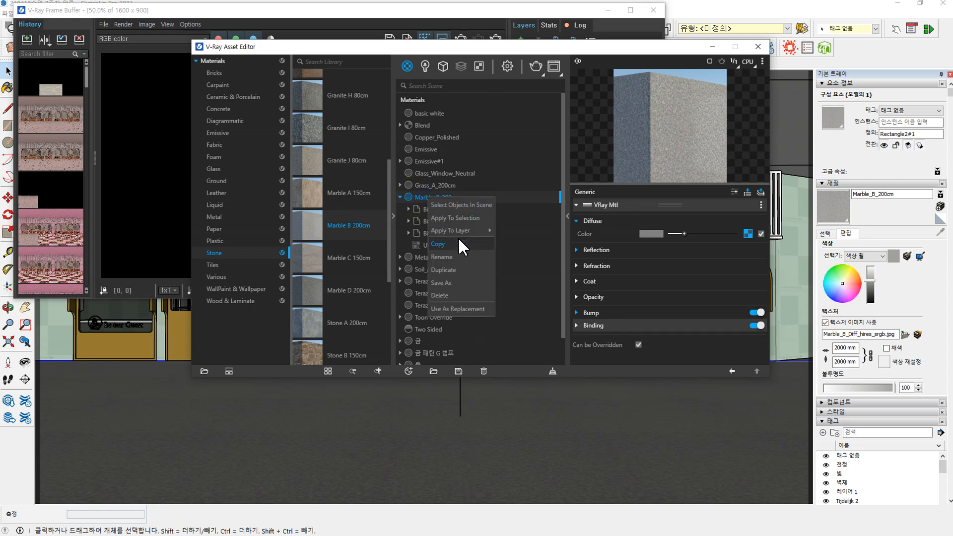
left_click(453, 270)
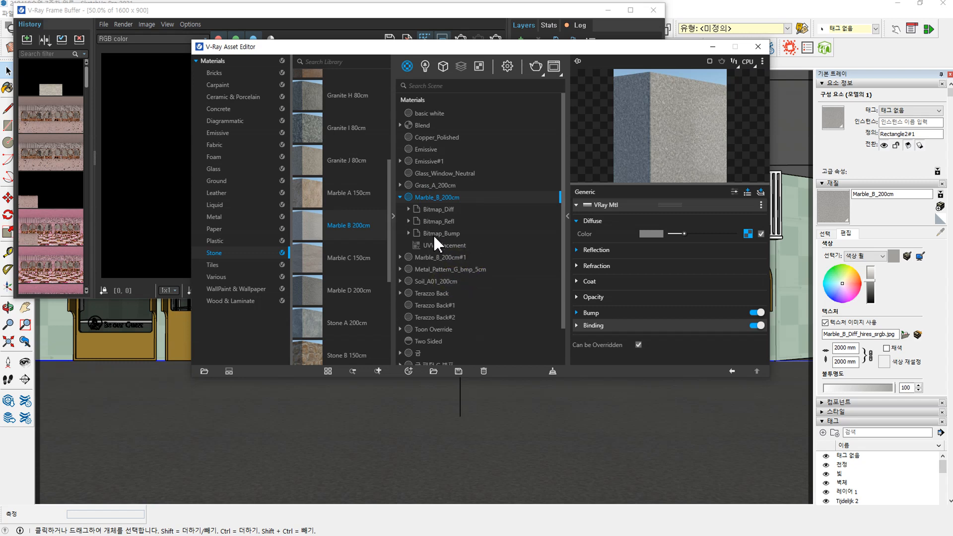
left_click(434, 257)
left_click(401, 258)
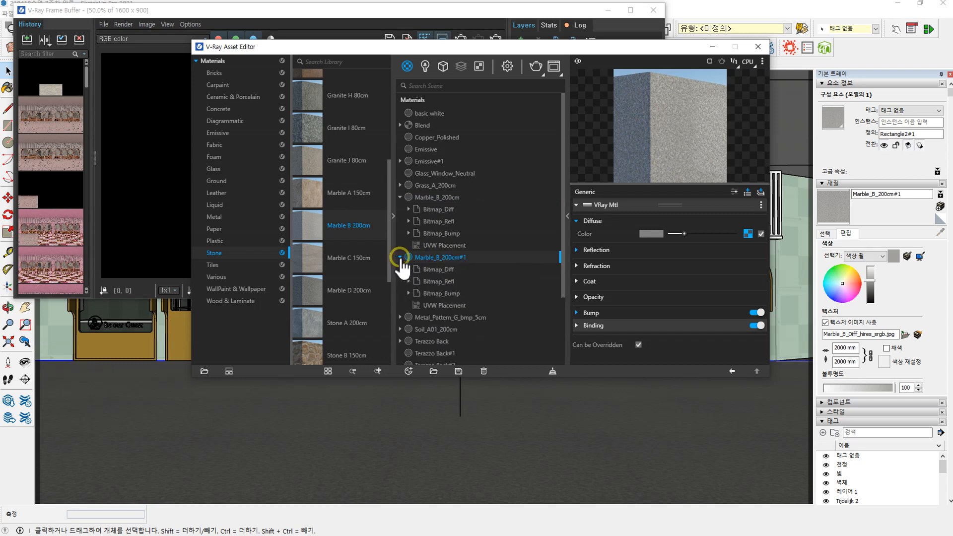
- Inspect the Bitmap_Diff and Bitmap_Refl textures and the UVW Placement of the Marble_B_200cm#1 material
left_click(442, 270)
left_click(442, 282)
left_click(445, 306)
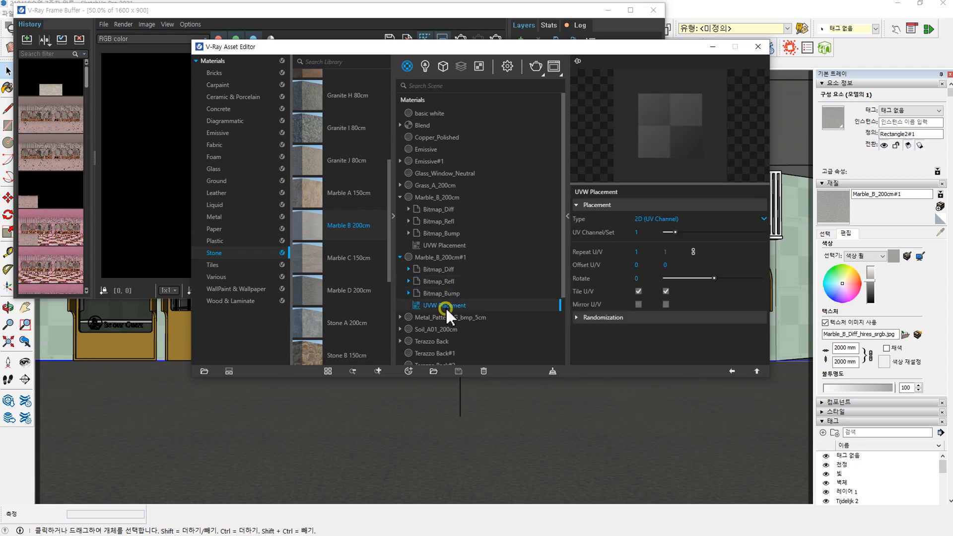
- Delete the Bitmap_Bump texture from the original Marble_B_200cm material
left_click(436, 198)
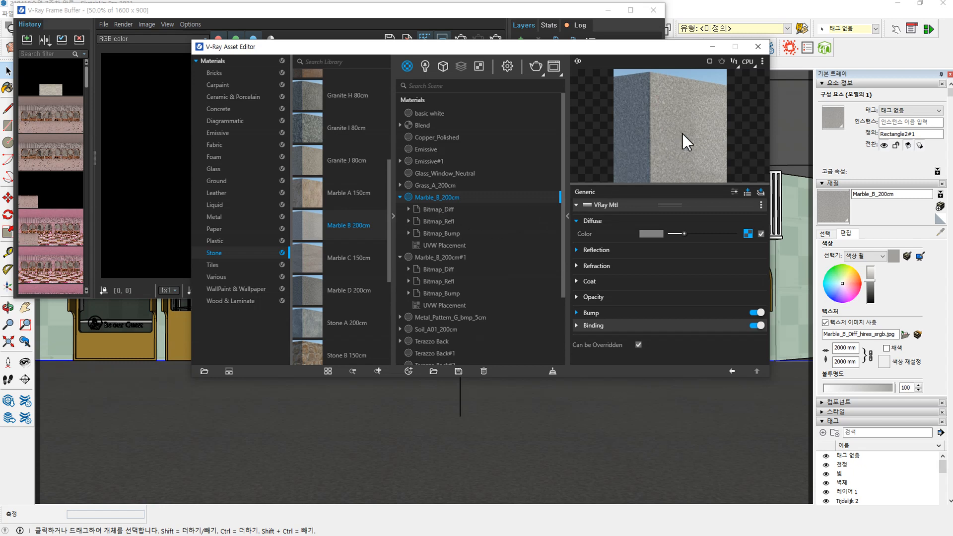
left_click(448, 233)
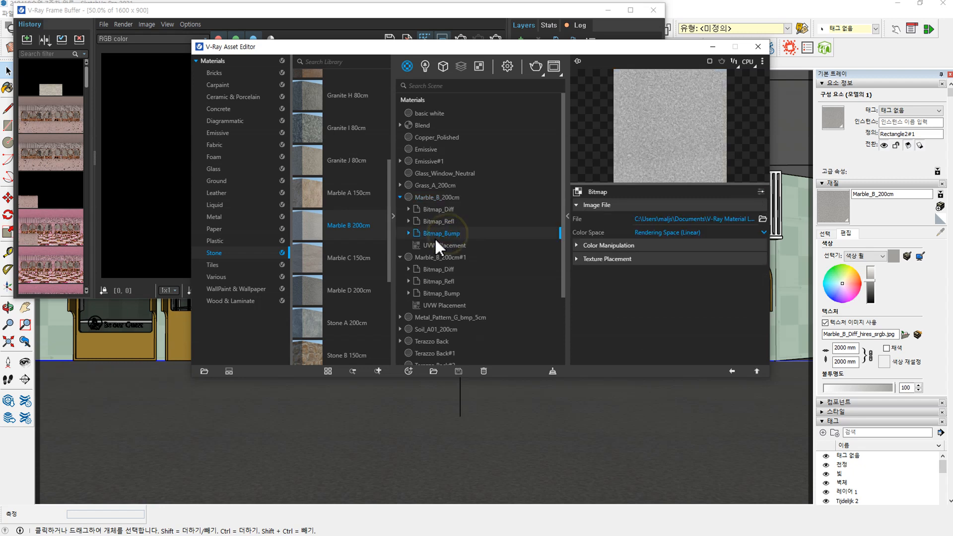
left_click(408, 233)
left_click(409, 234)
right_click(454, 235)
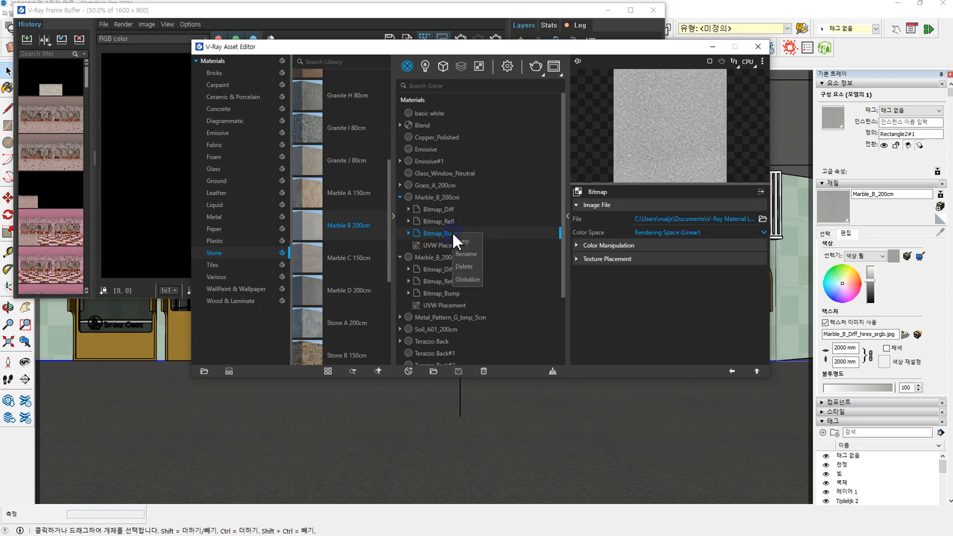
left_click(464, 267)
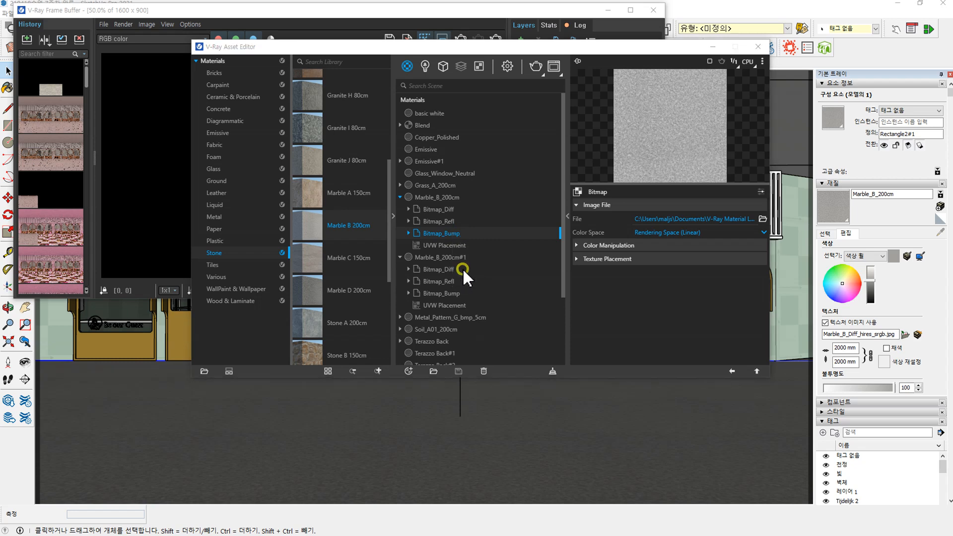
left_click(501, 272)
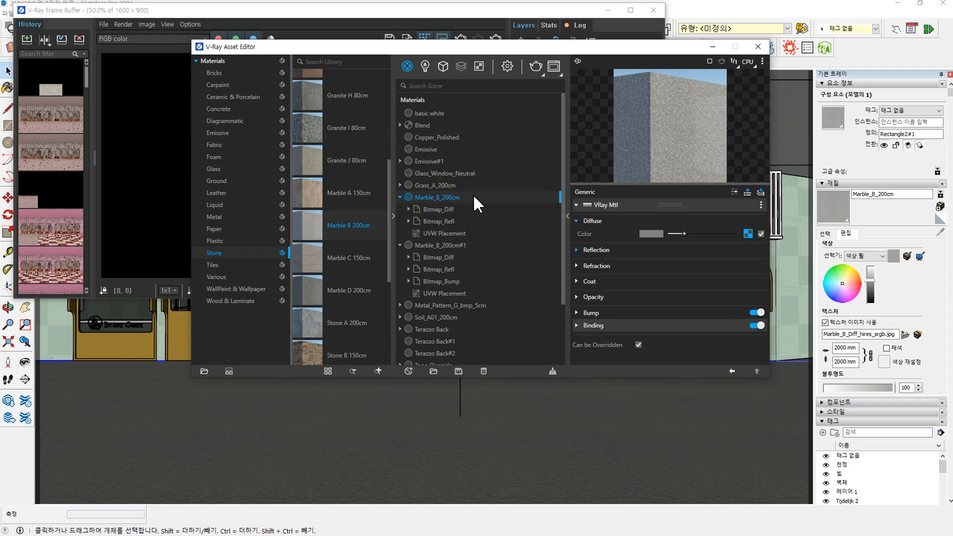
- Compare the Marble_B_200cm material preview with its Bitmap_Diff and Bitmap_Refl textures
left_click(439, 209)
left_click(445, 220)
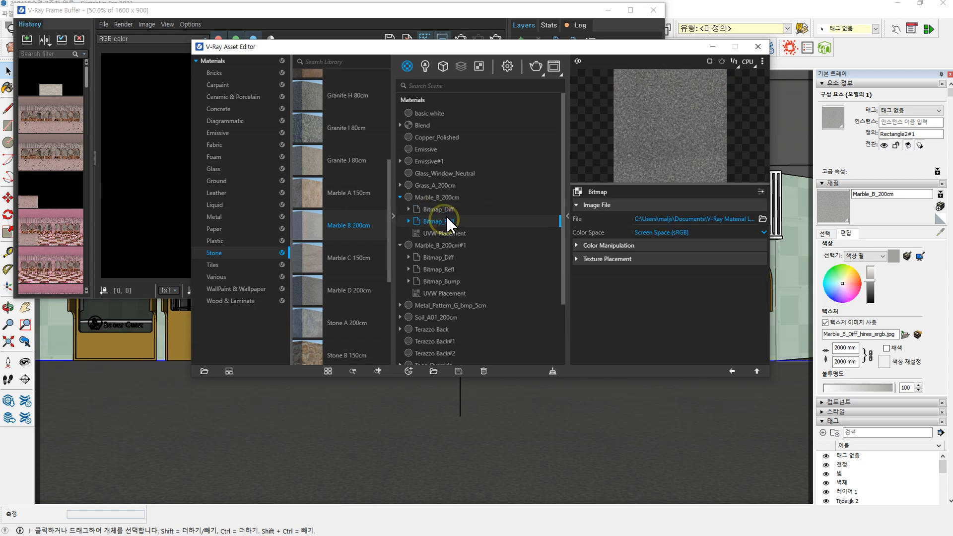
left_click(436, 197)
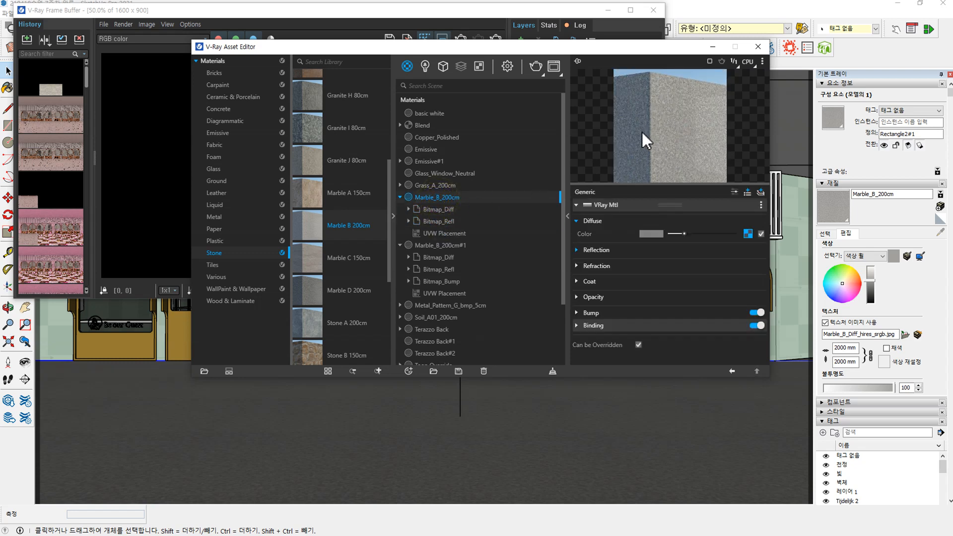
left_click(439, 218)
left_click(409, 221)
left_click(408, 221)
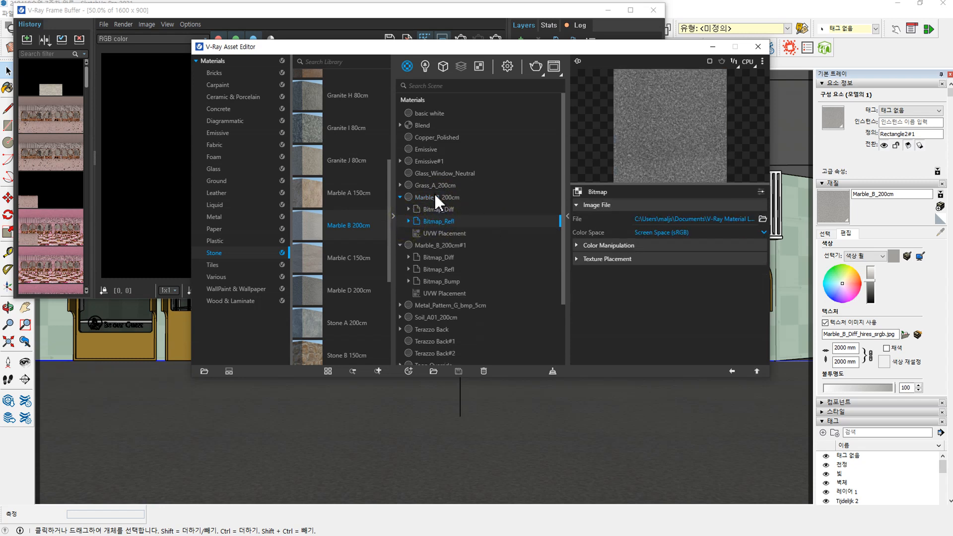
- Check the Reflection settings of the Marble_B_200cm material and delete its Bitmap_Refl texture
left_click(435, 197)
left_click(579, 251)
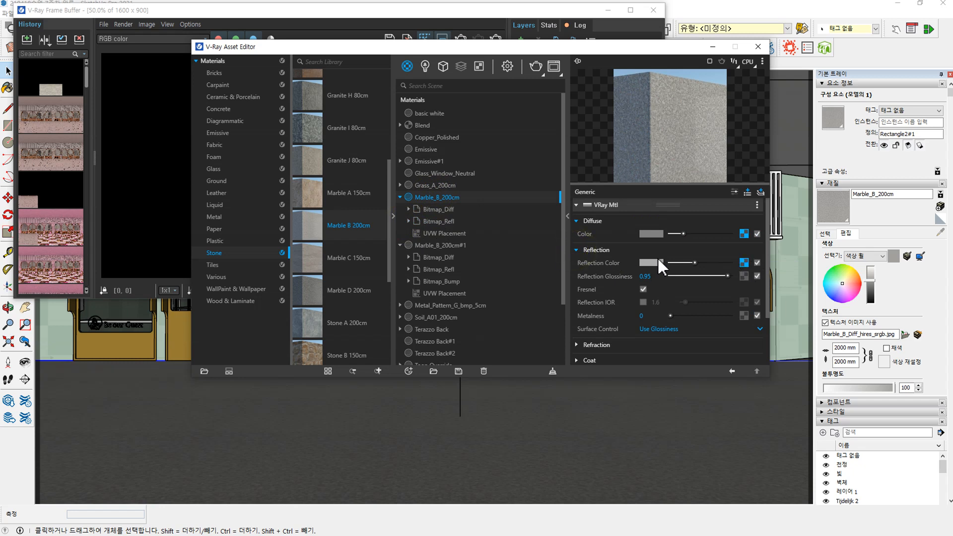
left_click(432, 222)
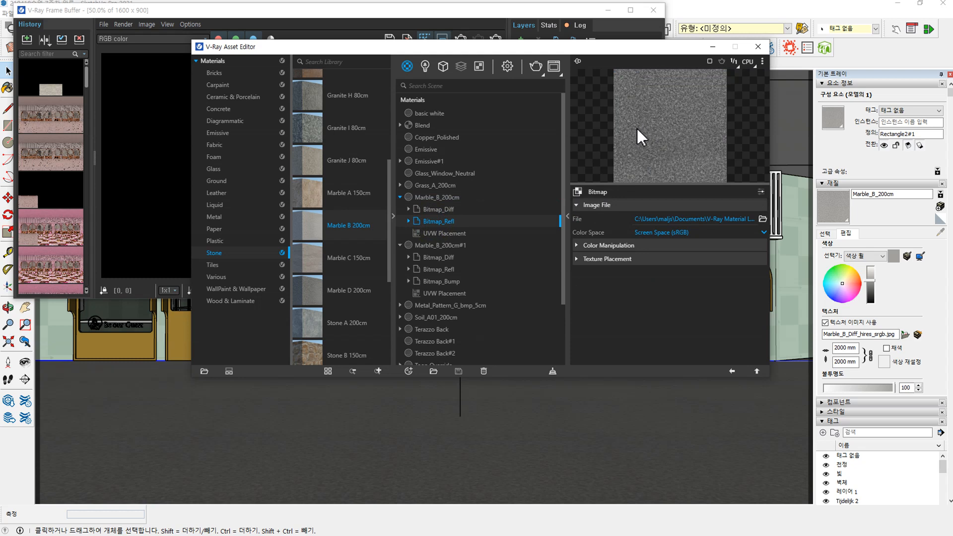
right_click(442, 221)
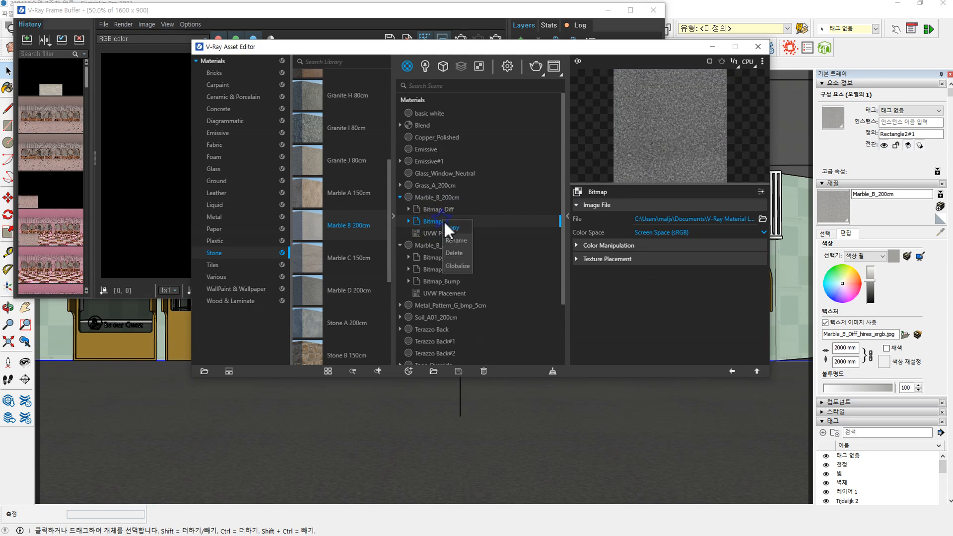
left_click(454, 253)
left_click(497, 272)
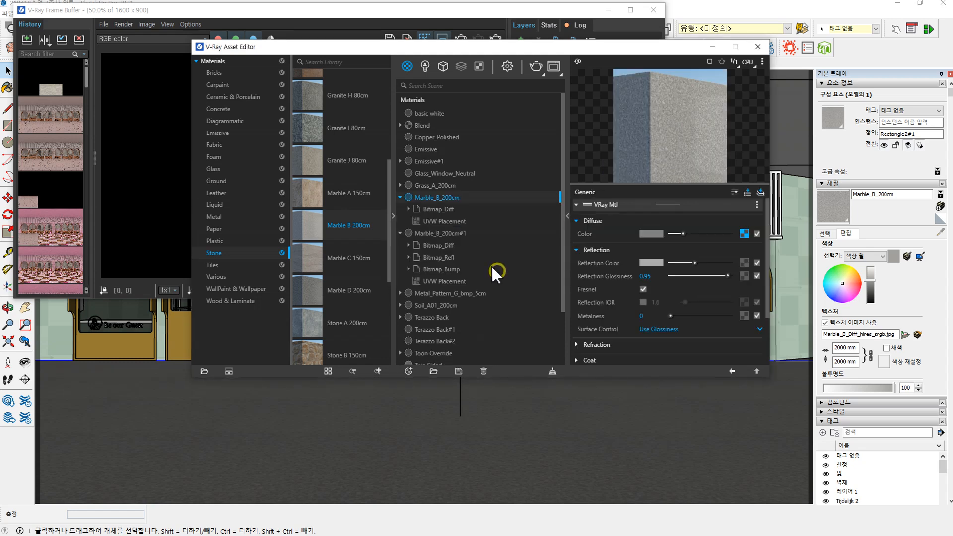
- Compare the Marble_B_200cm material and its remaining Bitmap_Diff texture with the Blend material
left_click(692, 141)
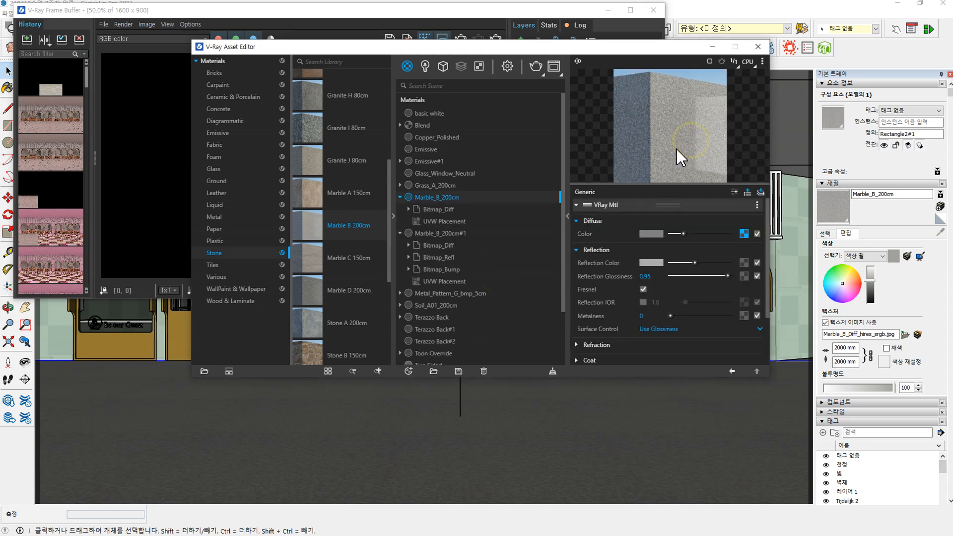
left_click(437, 209)
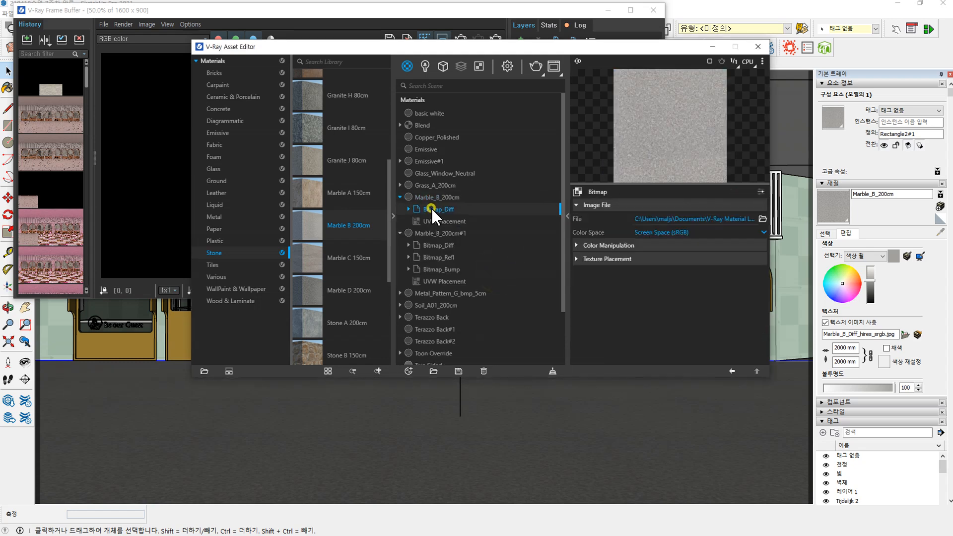
left_click(408, 209)
left_click(443, 208)
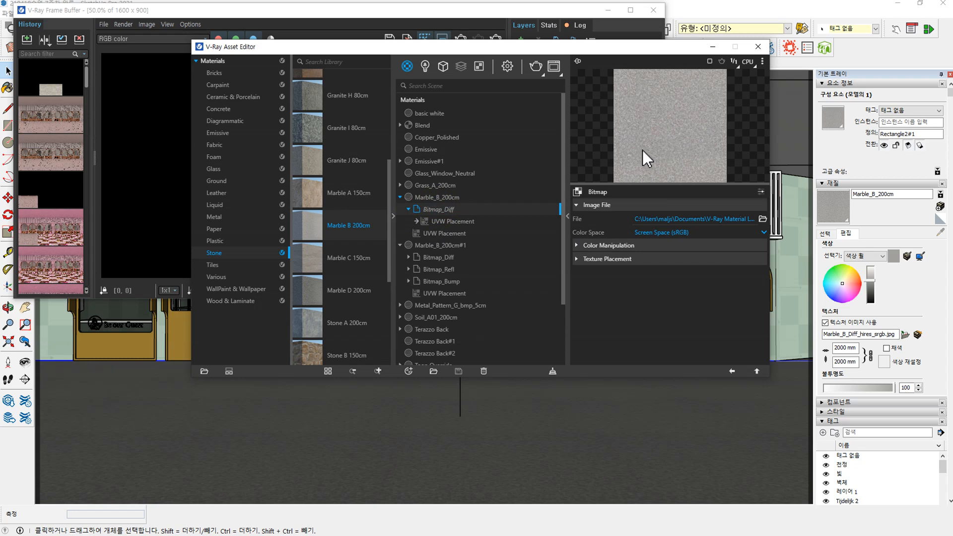
left_click(733, 371)
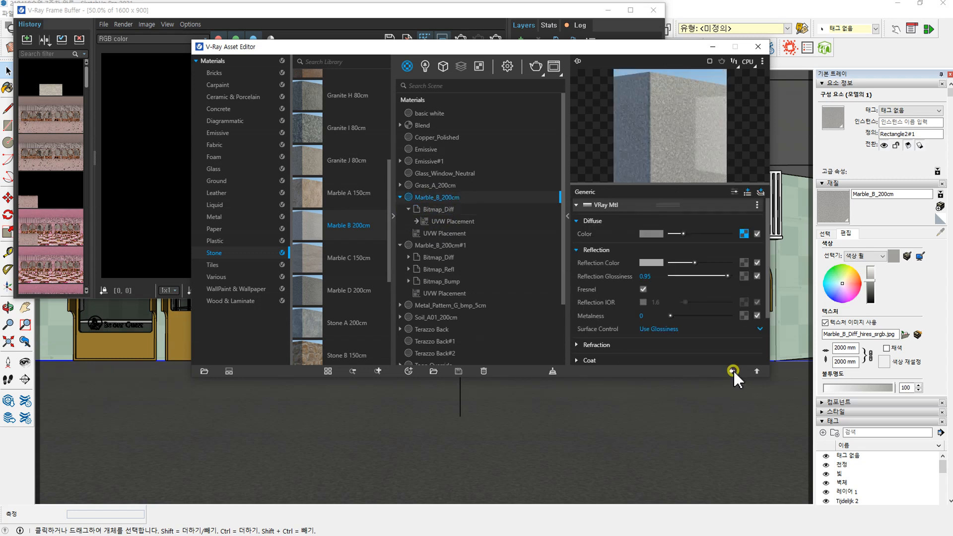
left_click(437, 208)
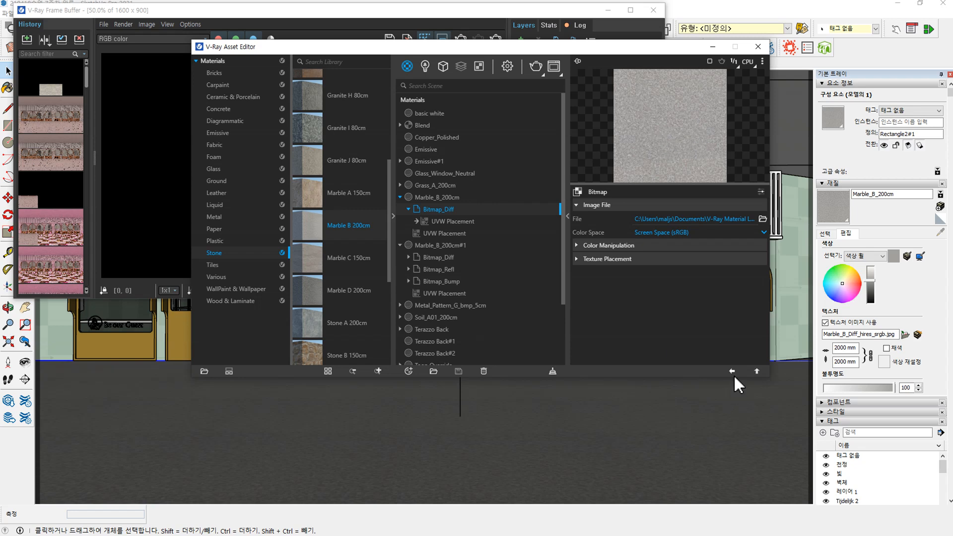
left_click(428, 125)
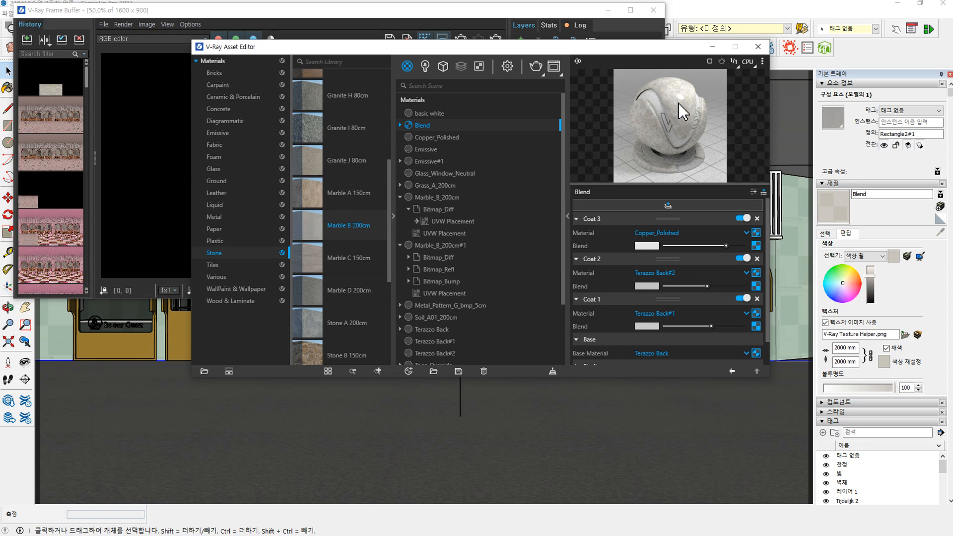
left_click(424, 198)
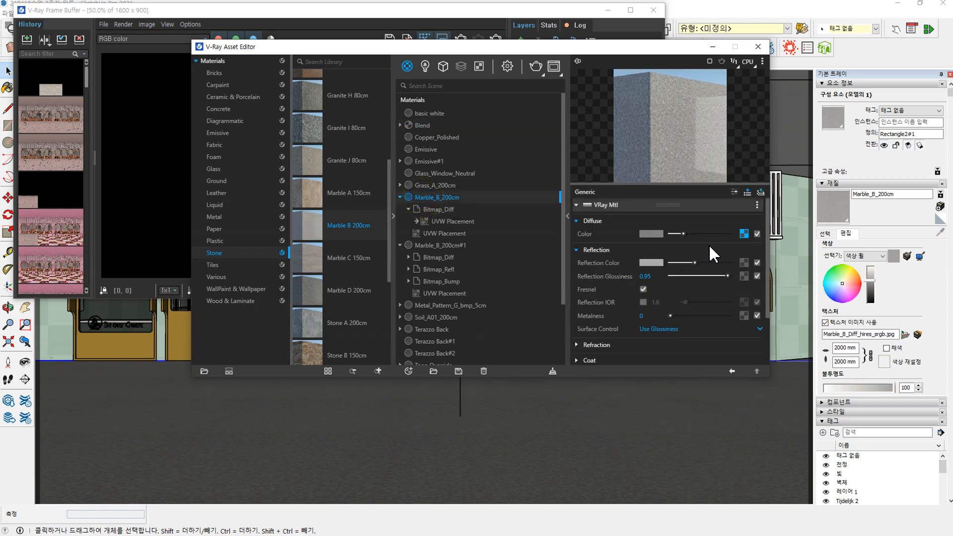
- Open the Bitmap_Diff texture from the Diffuse color of Marble_B_200cm and browse for its image file
left_click(744, 233)
left_click(671, 218)
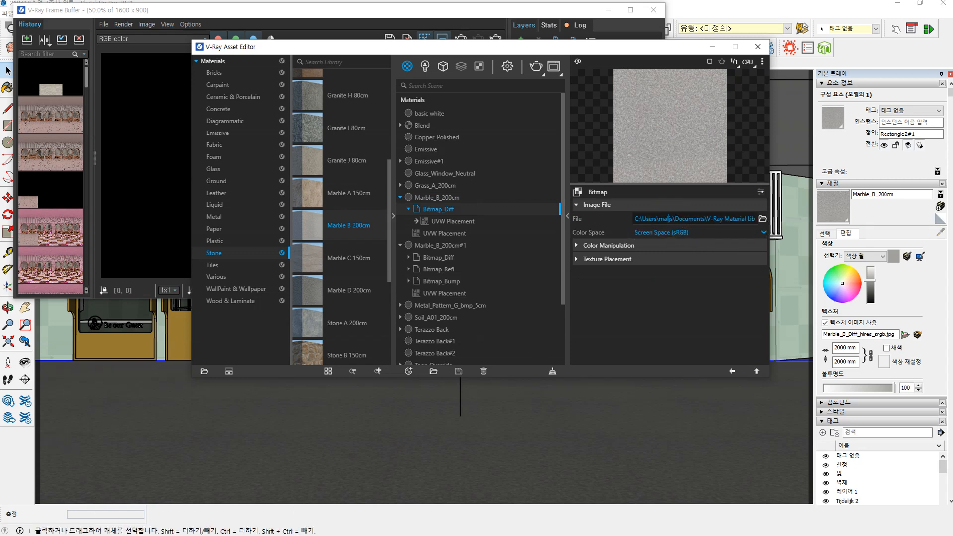
left_click(763, 219)
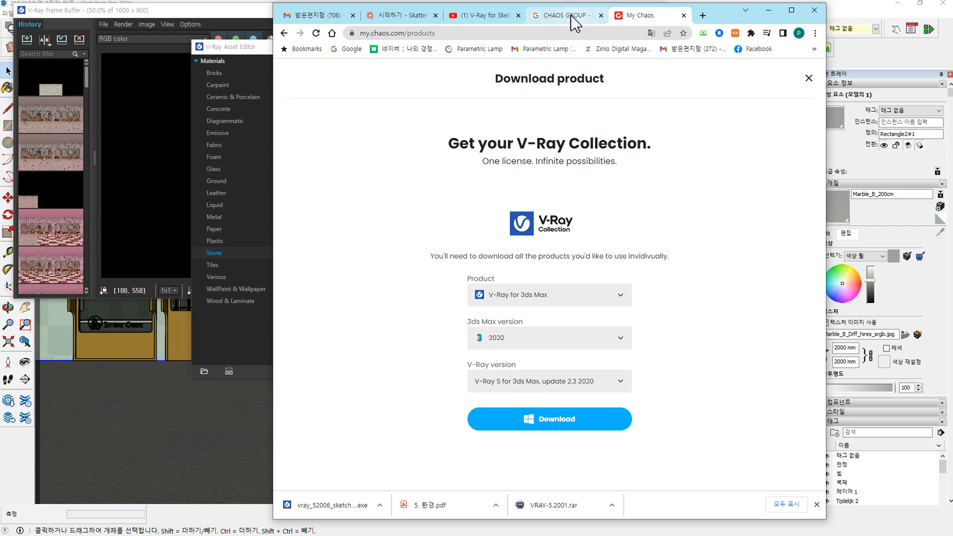
- Switch to the web browser and search Google for MARBLE TEXTURE in a new tab
left_click(702, 15)
left_click(468, 215)
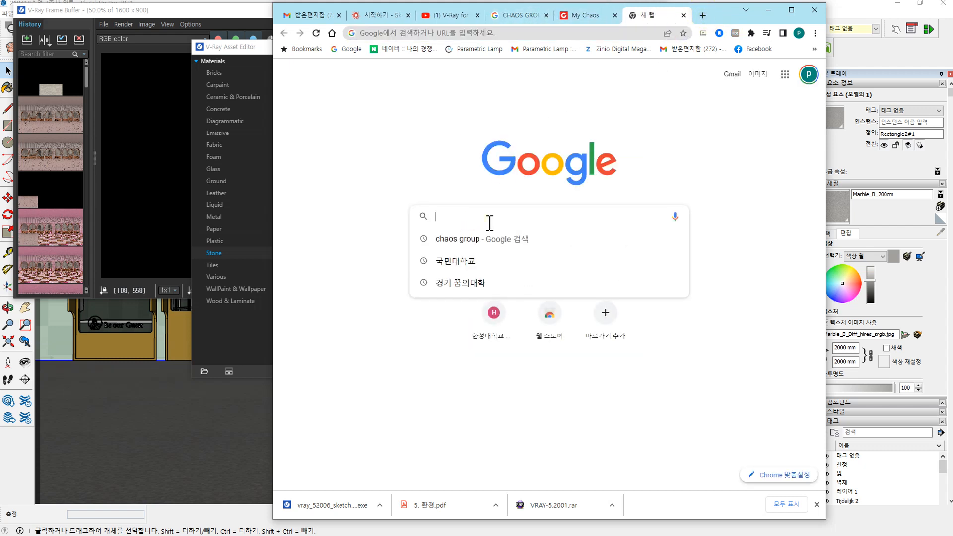
type("MARI")
key("BackSpace")
type("BLE")
key("BackSpace")
key("BackSpace")
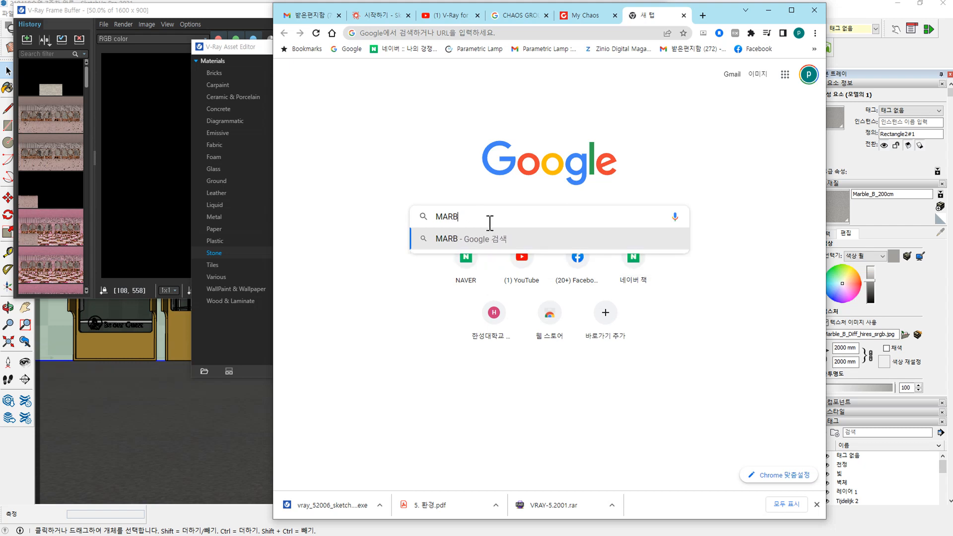
type("EL TEXTURE")
key("Return")
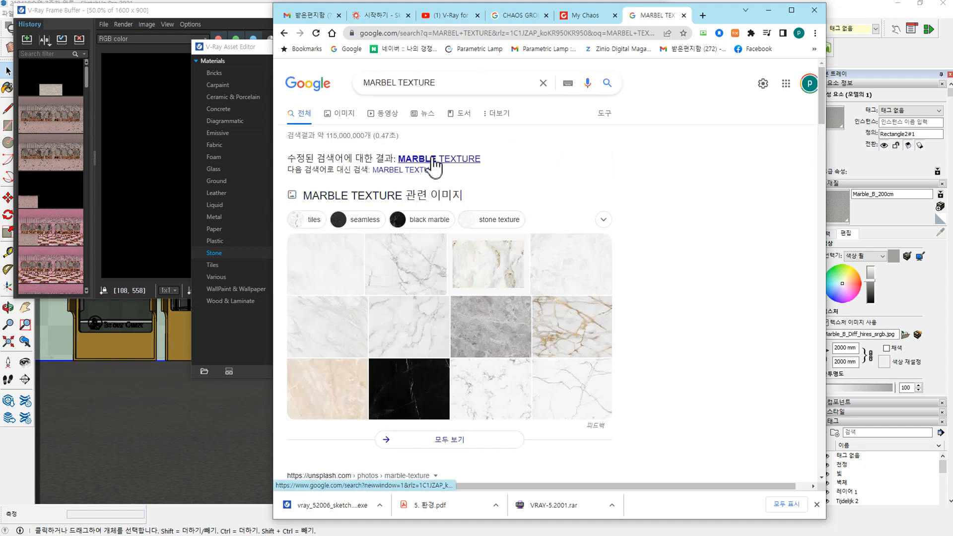
left_click(436, 159)
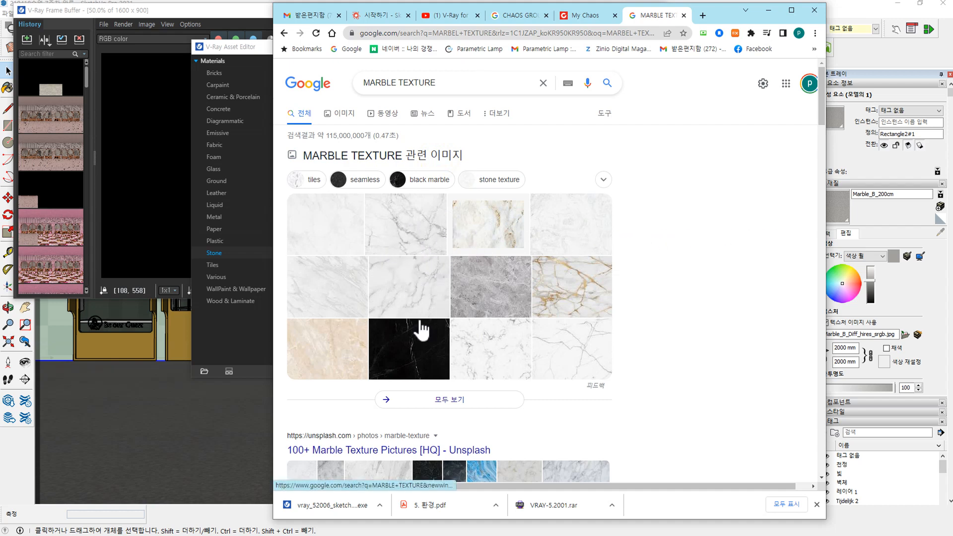
- Show the image results for MARBLE TEXTURE and filter them to large images
left_click(340, 113)
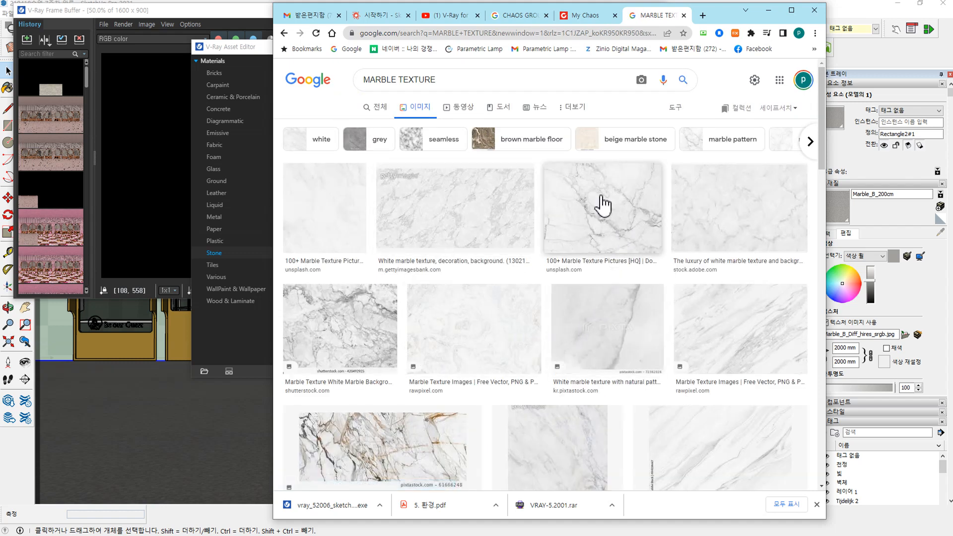
left_click(676, 109)
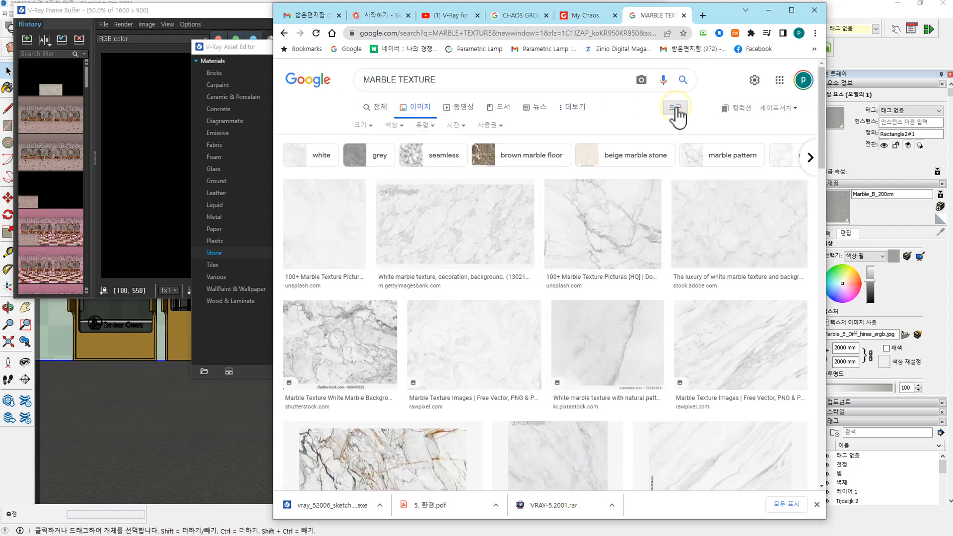
left_click(366, 127)
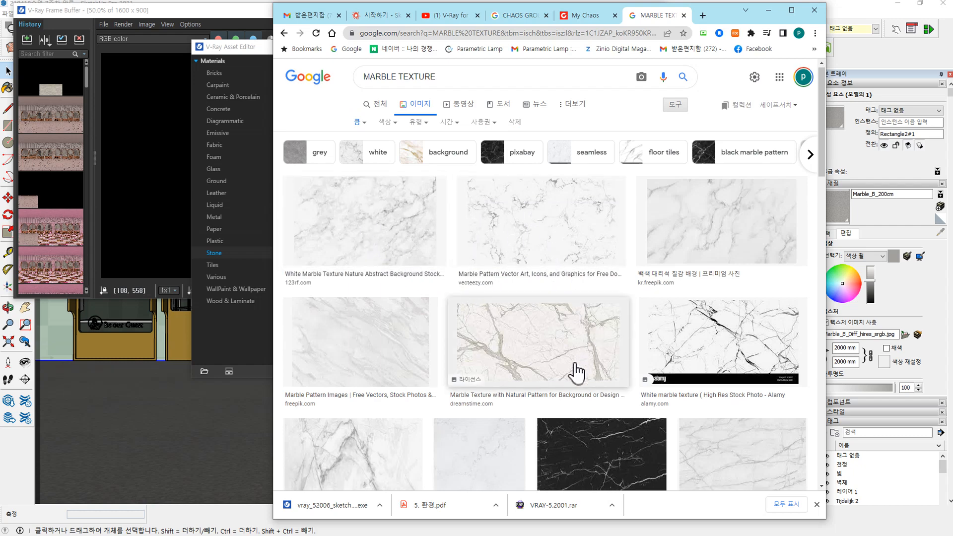
- Browse the large marble texture images and check the usage rights and type filter options
scroll(576, 371, "down", 3)
scroll(489, 368, "down", 2)
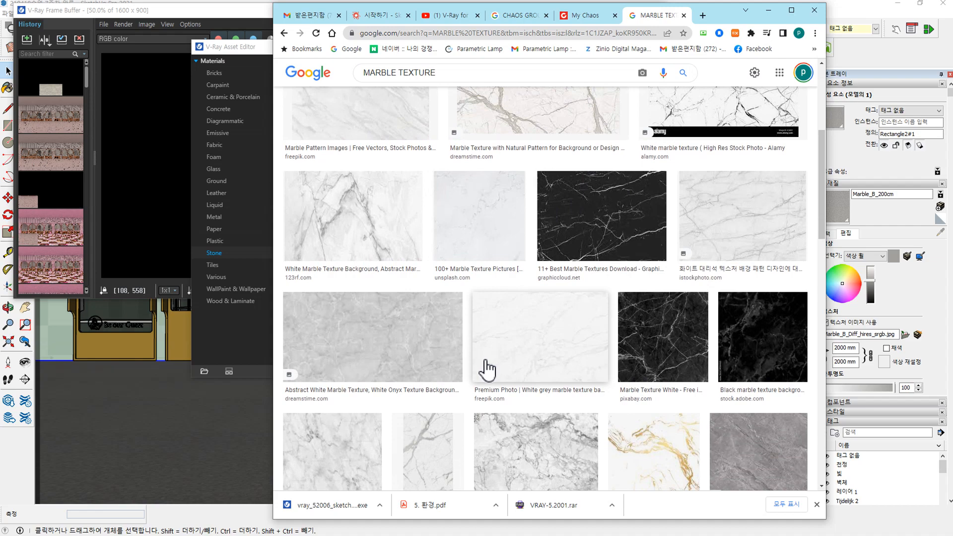
scroll(489, 368, "down", 3)
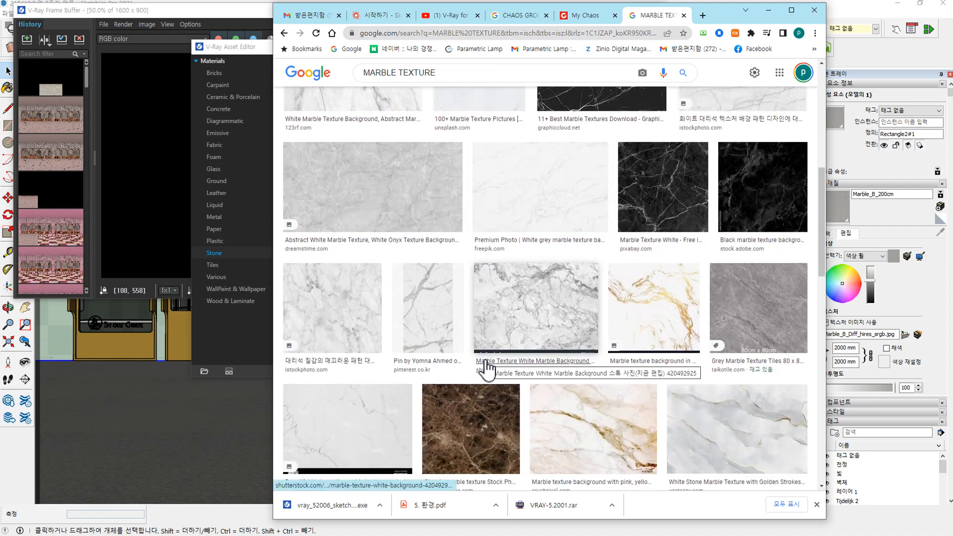
scroll(571, 318, "up", 7)
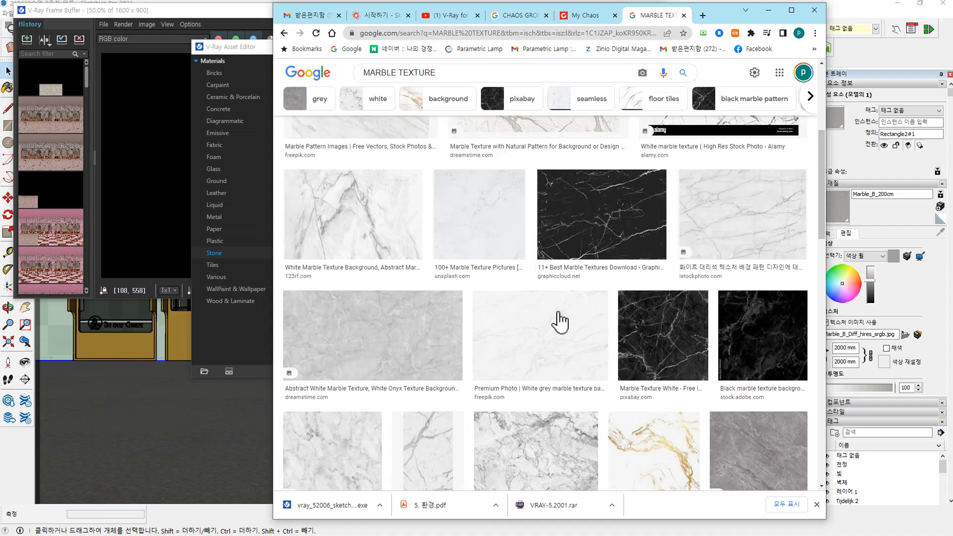
scroll(535, 419, "up", 1)
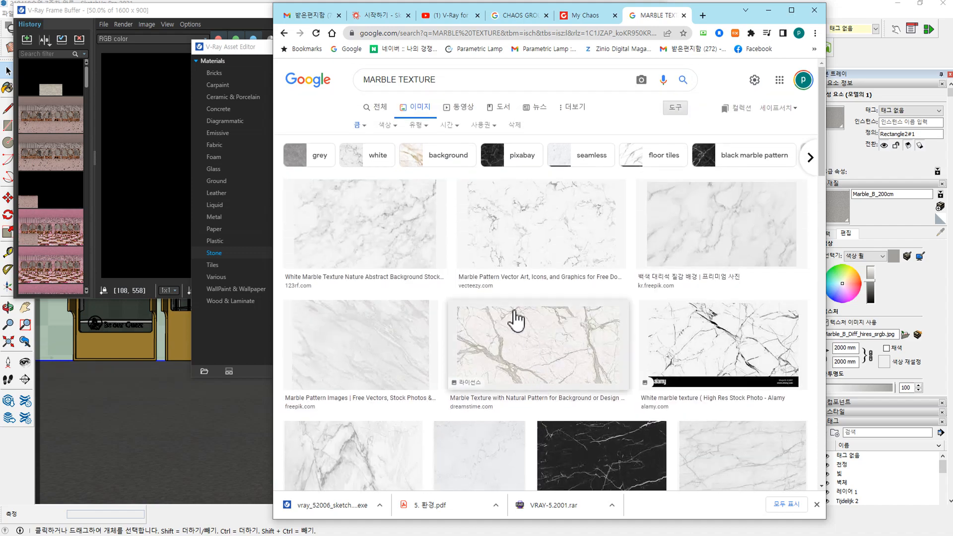
left_click(484, 126)
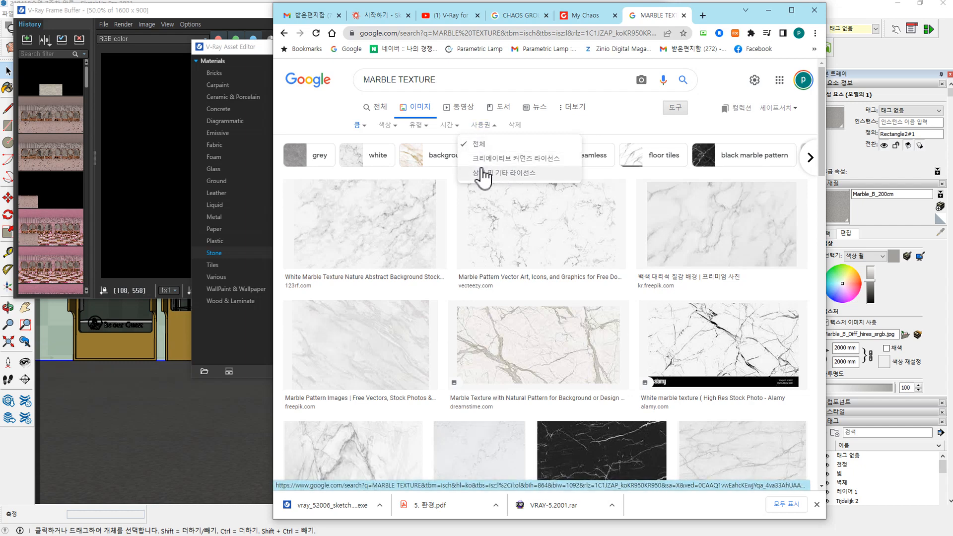
left_click(422, 126)
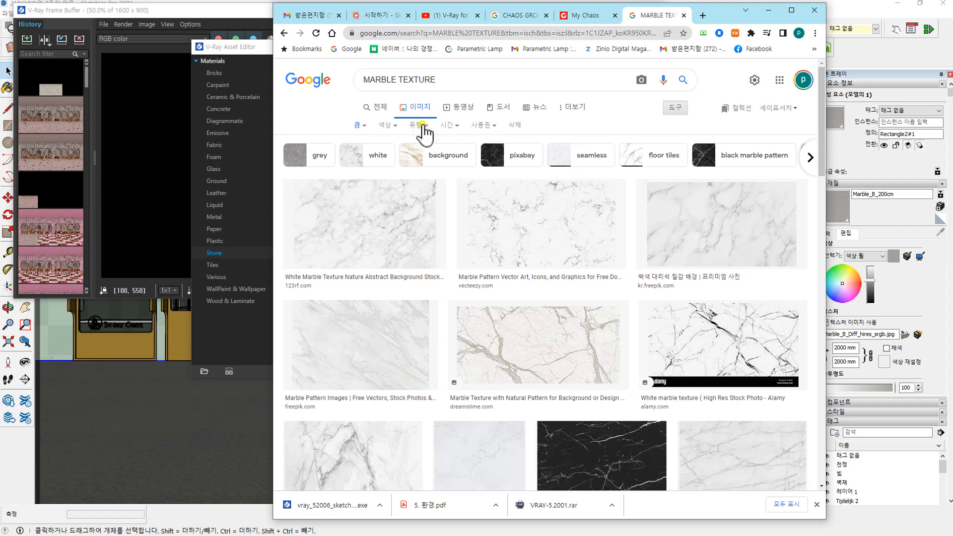
- Check the color filter options for the marble texture image results without choosing one
left_click(392, 126)
left_click(394, 127)
left_click(394, 127)
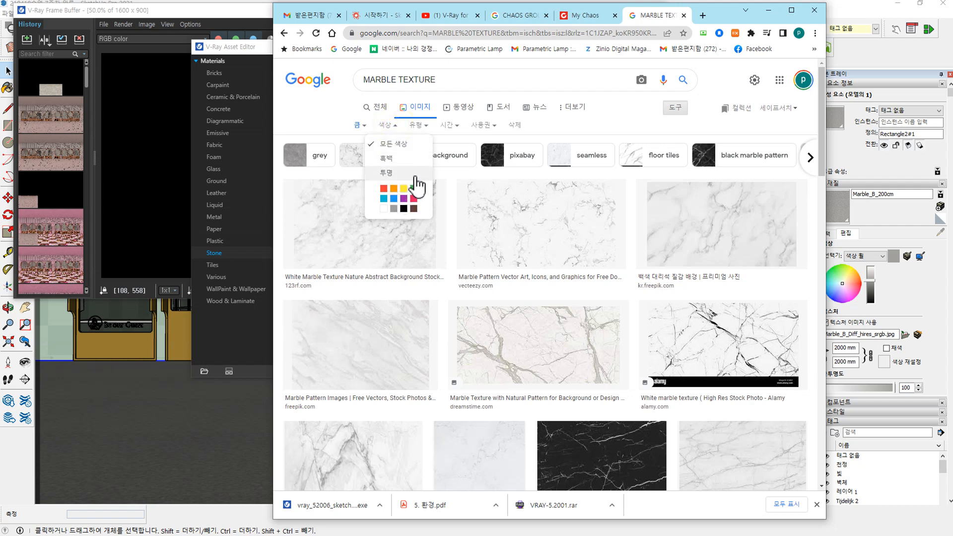
left_click(565, 126)
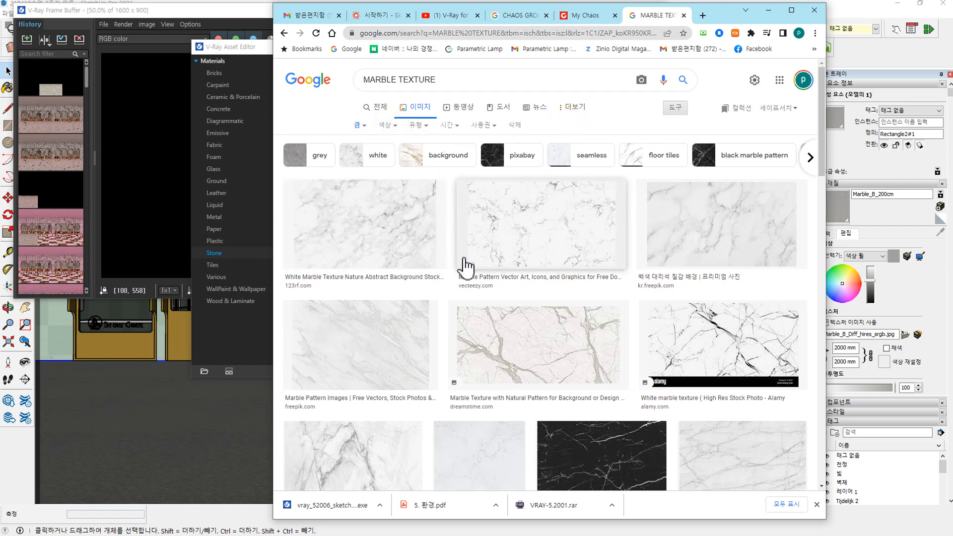
- Preview the Vecteezy marble pattern image and visit its source page briefly before returning to the image results
scroll(457, 308, "down", 1)
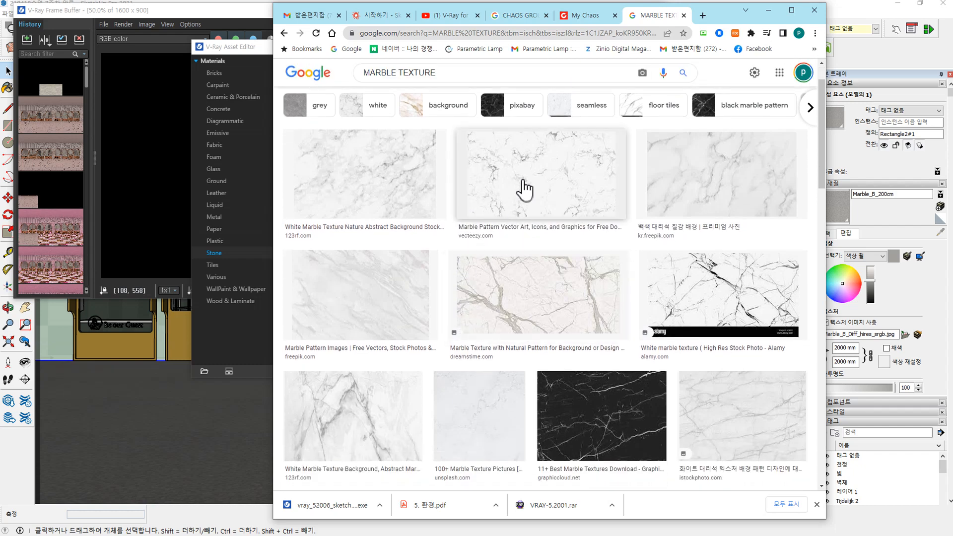
left_click(524, 183)
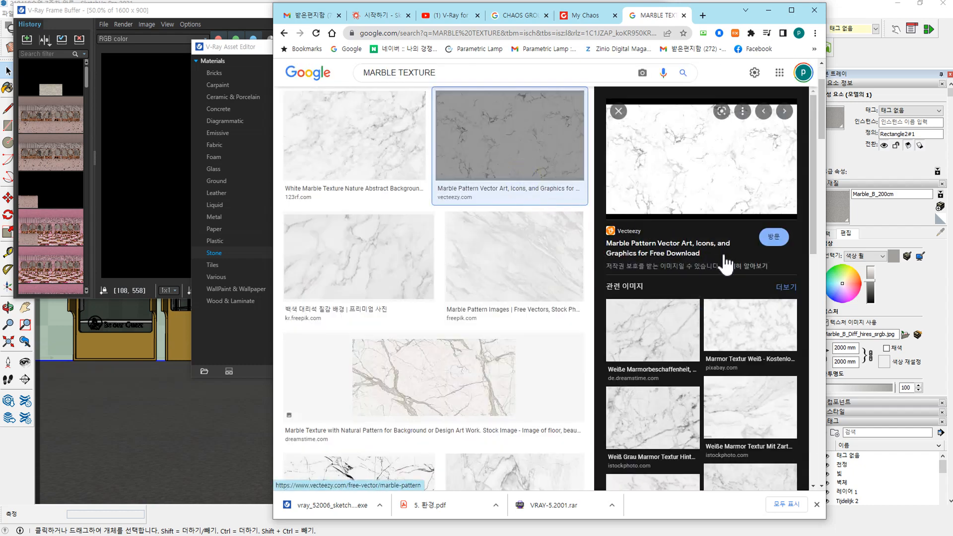
left_click(706, 156)
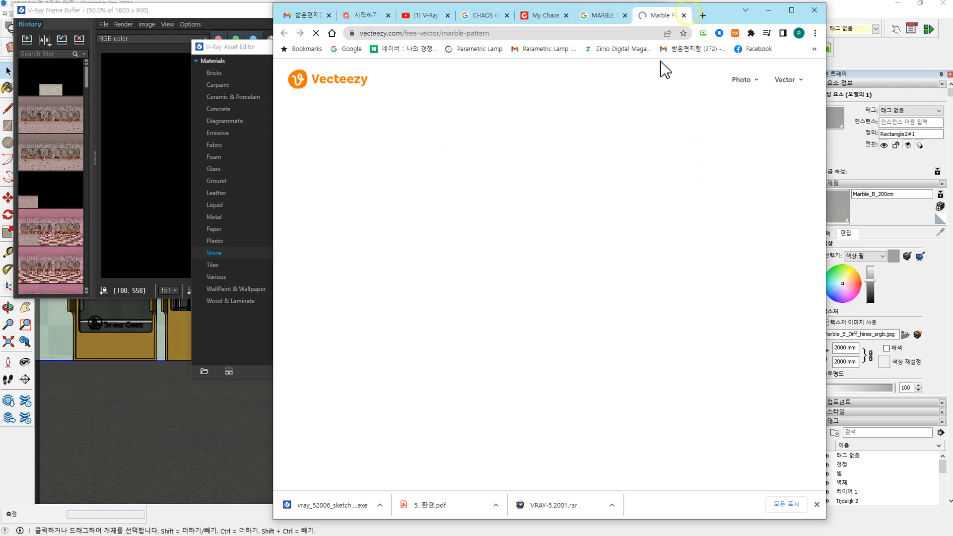
left_click(685, 16)
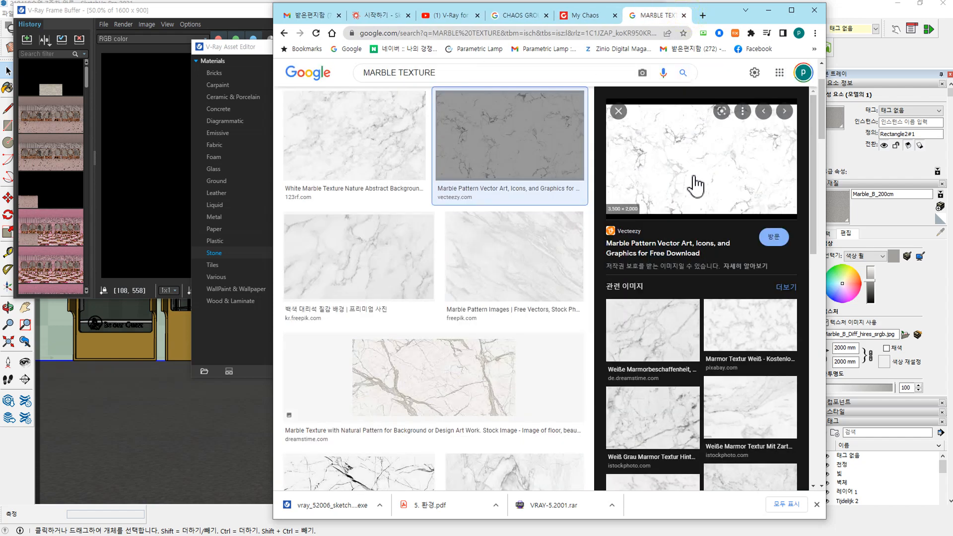
- Preview the Freepik, 123RF and Dreamstime marble textures, plus the related myloview Carrara marble image
left_click(516, 253)
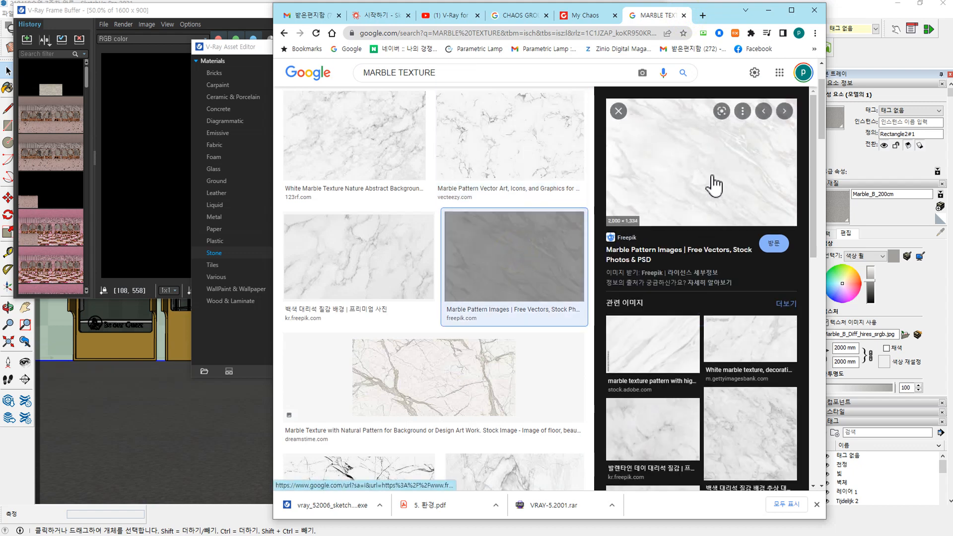
left_click(347, 272)
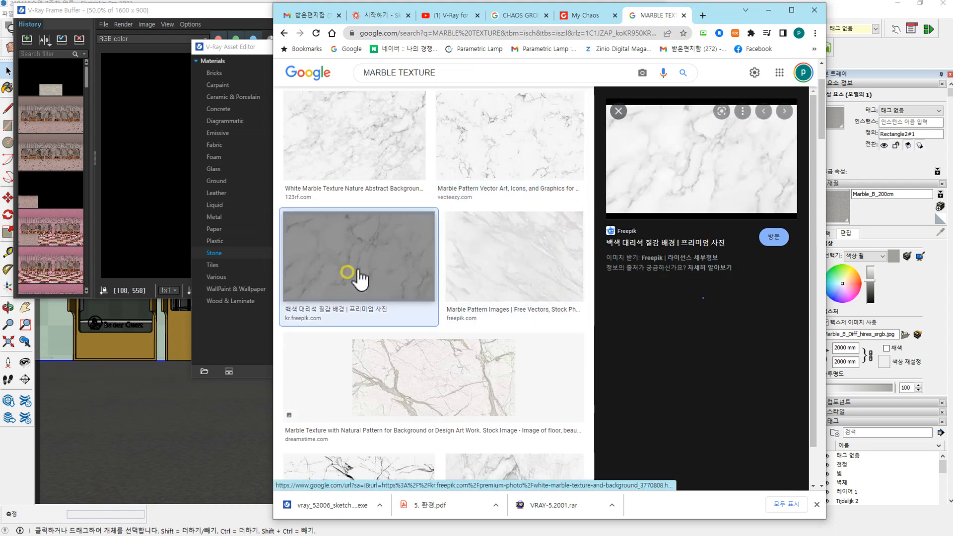
left_click(343, 135)
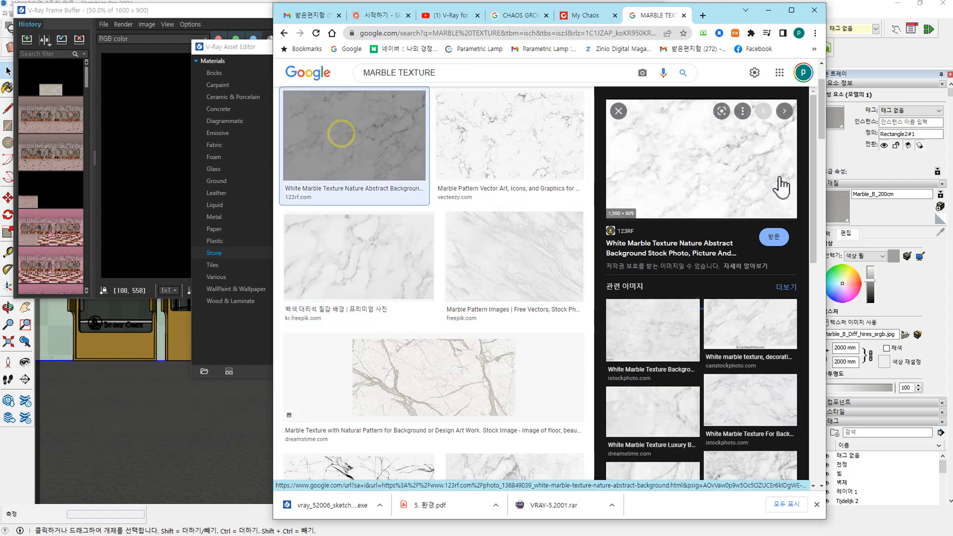
scroll(477, 328, "down", 1)
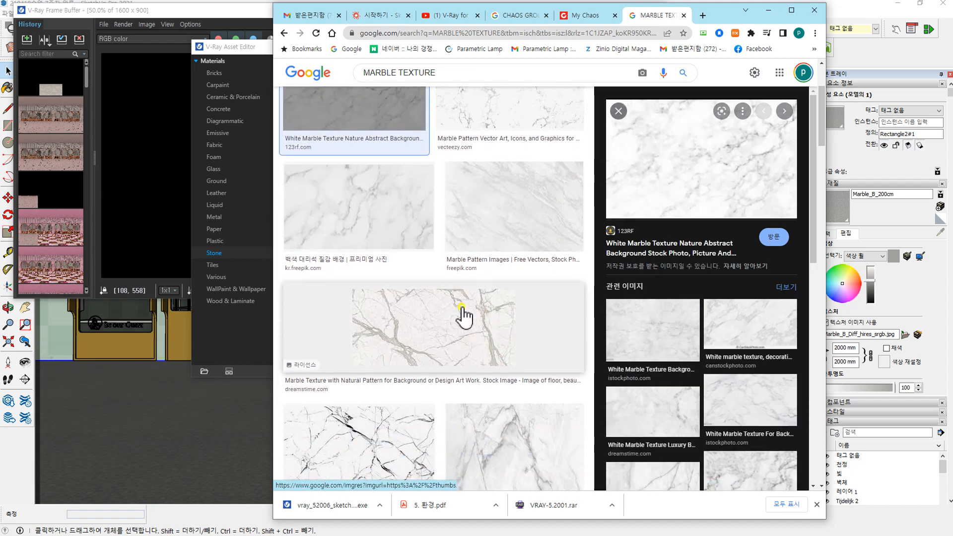
left_click(461, 306)
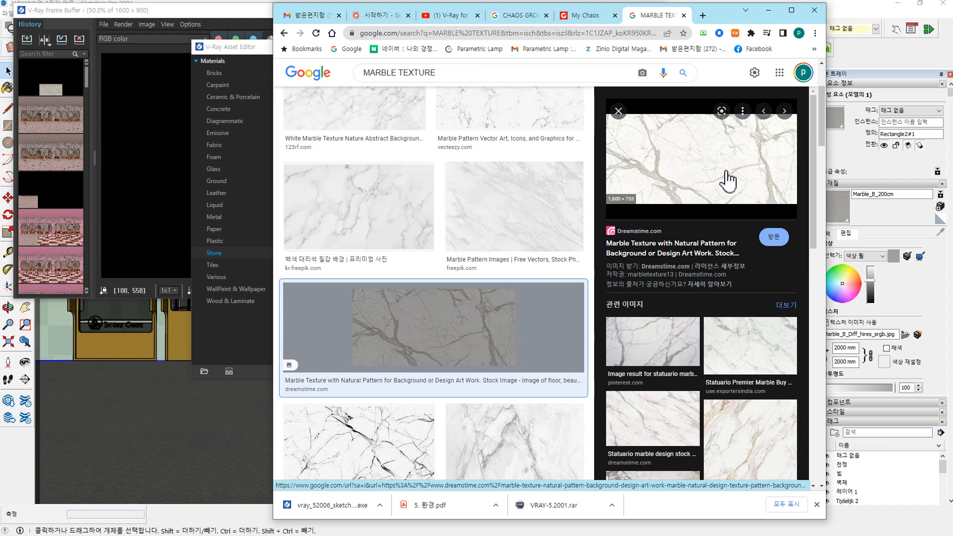
scroll(496, 334, "down", 2)
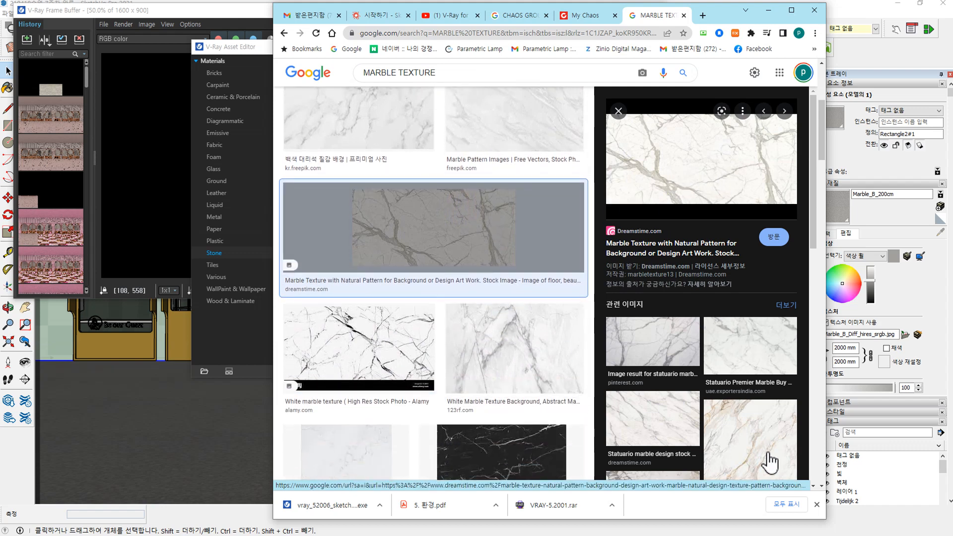
left_click(761, 433)
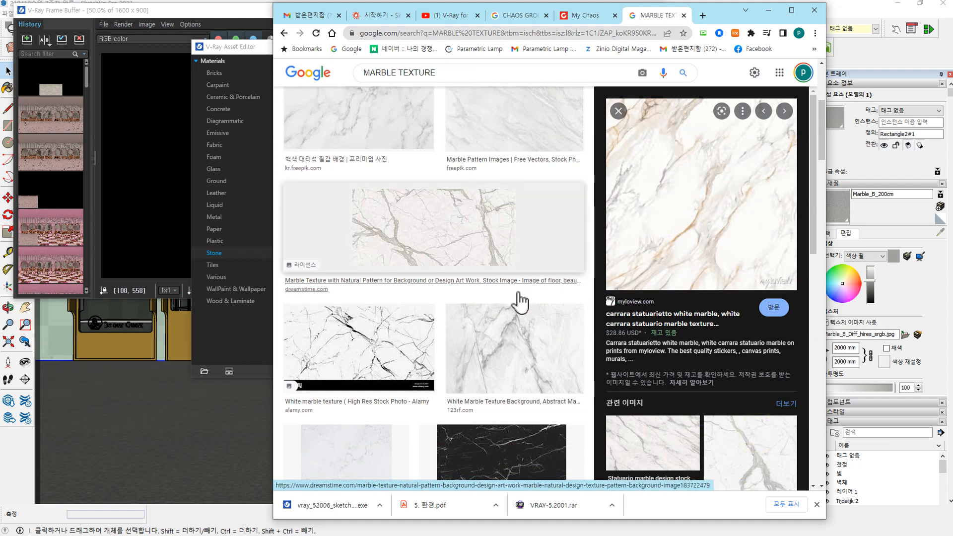
- Browse further through the marble texture results and open the source page of the Jooinn free marble texture photo
scroll(589, 283, "down", 1)
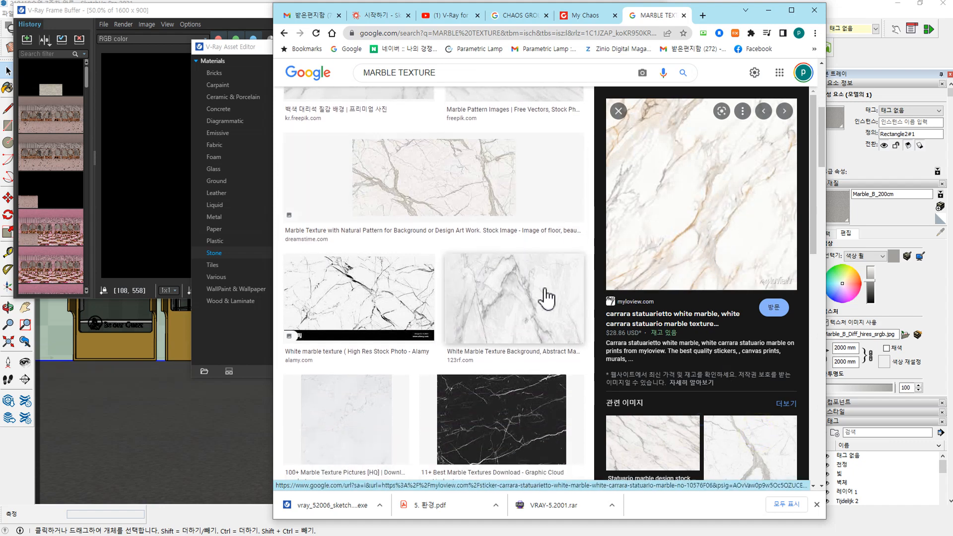
scroll(541, 300, "down", 2)
scroll(537, 305, "down", 1)
scroll(520, 316, "down", 5)
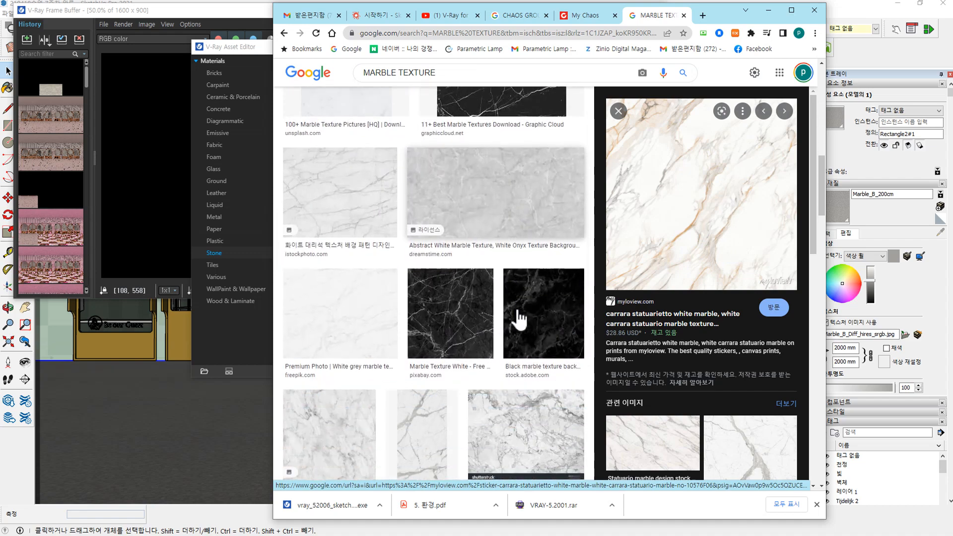
scroll(465, 326, "down", 1)
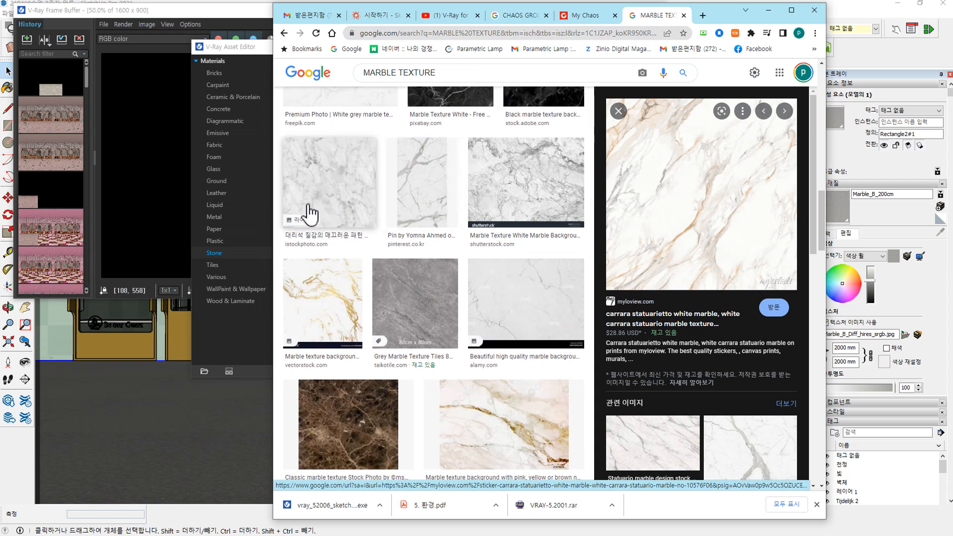
scroll(524, 283, "down", 4)
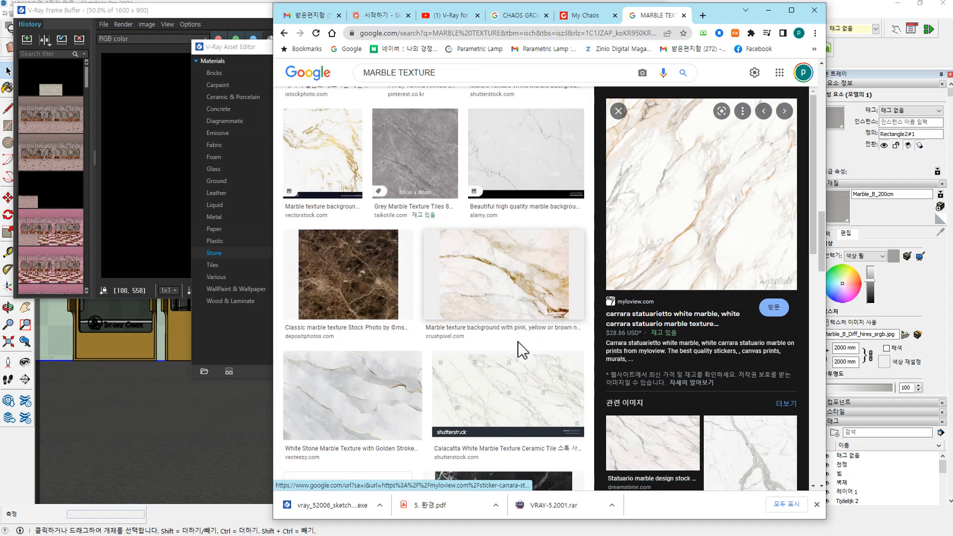
scroll(497, 364, "down", 3)
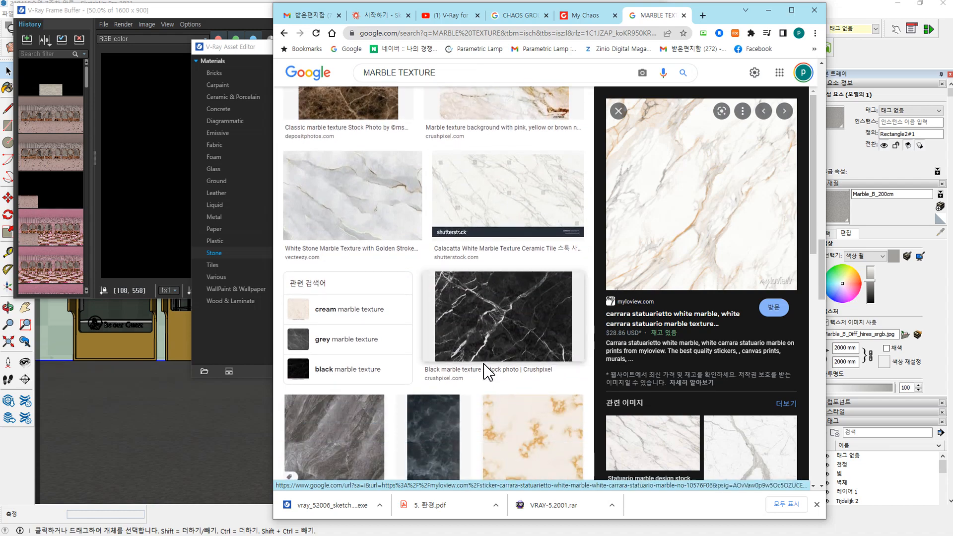
scroll(484, 368, "down", 6)
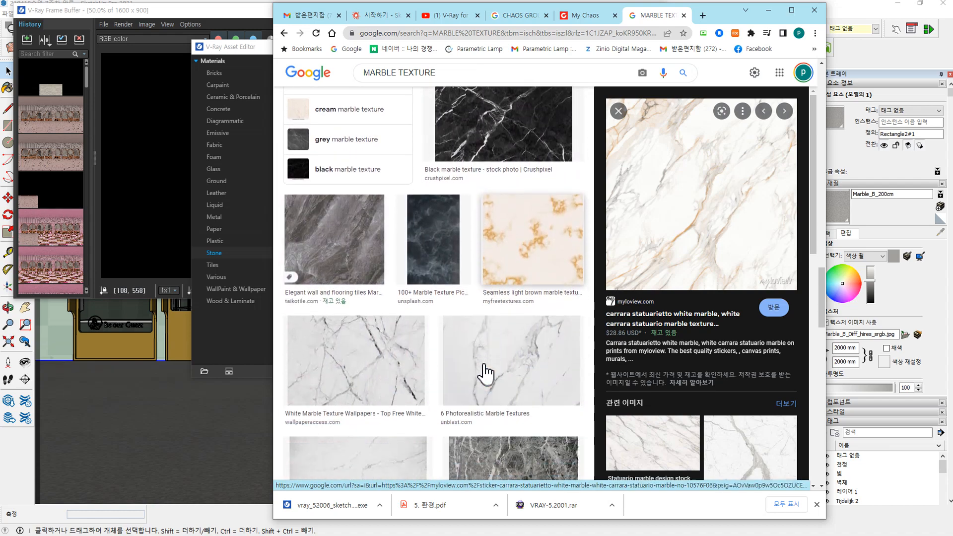
scroll(486, 372, "down", 3)
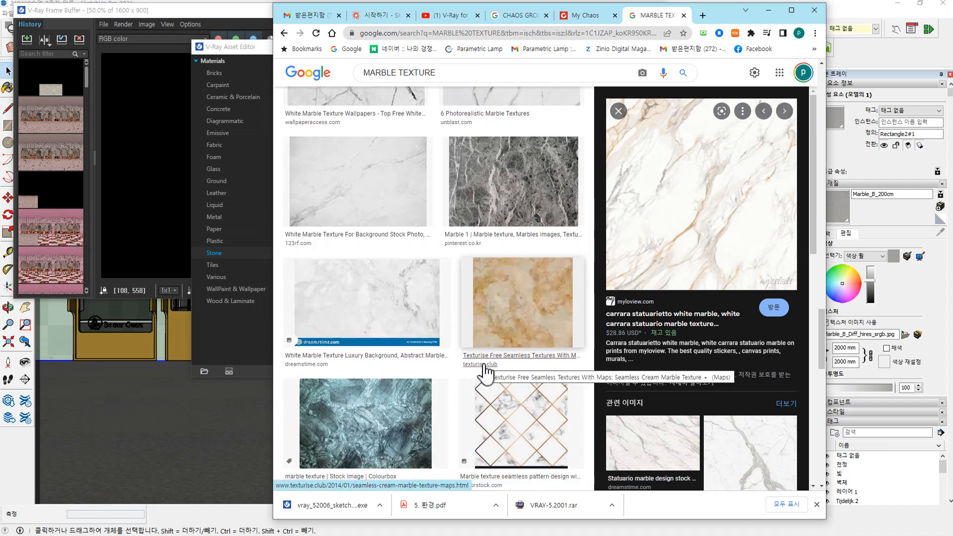
scroll(485, 373, "down", 3)
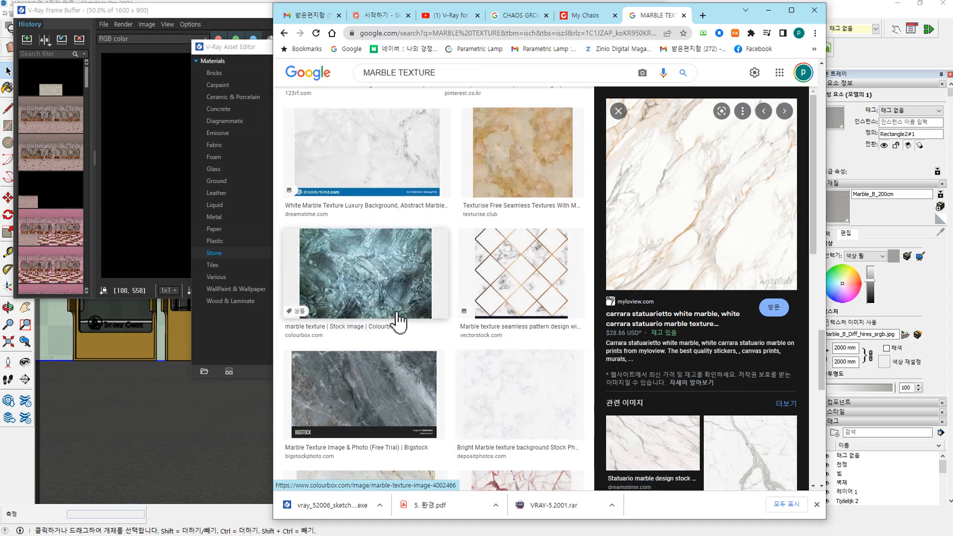
scroll(491, 407, "down", 2)
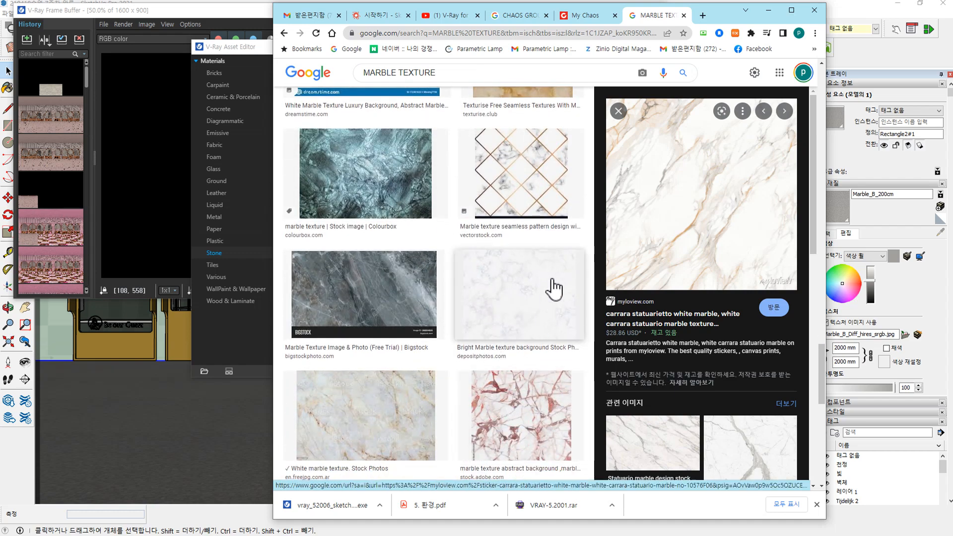
scroll(454, 437, "down", 7)
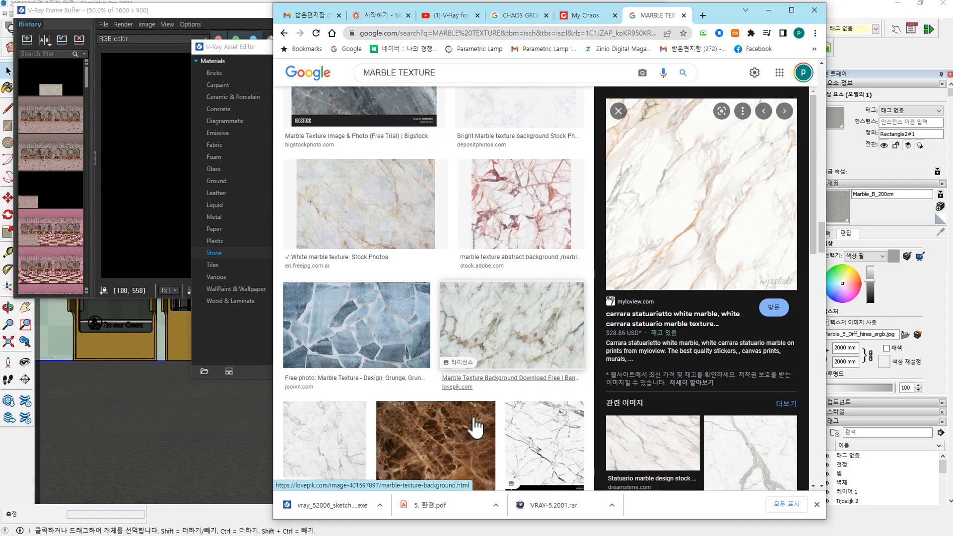
scroll(475, 422, "down", 5)
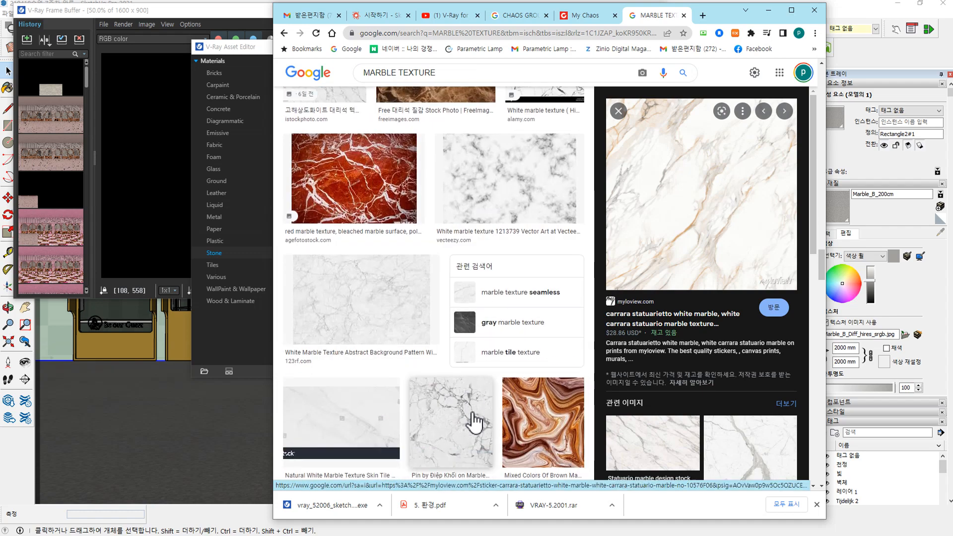
scroll(474, 423, "down", 1)
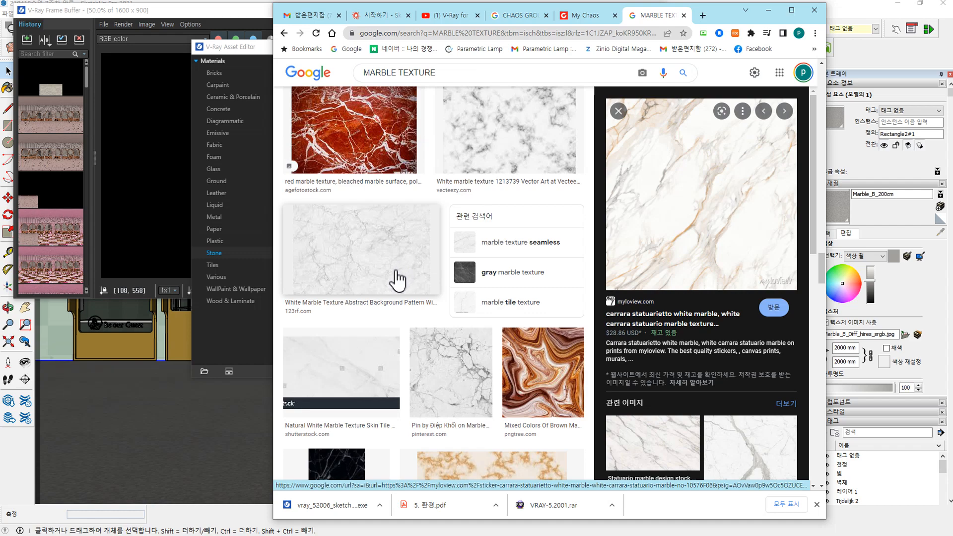
scroll(396, 293, "down", 6)
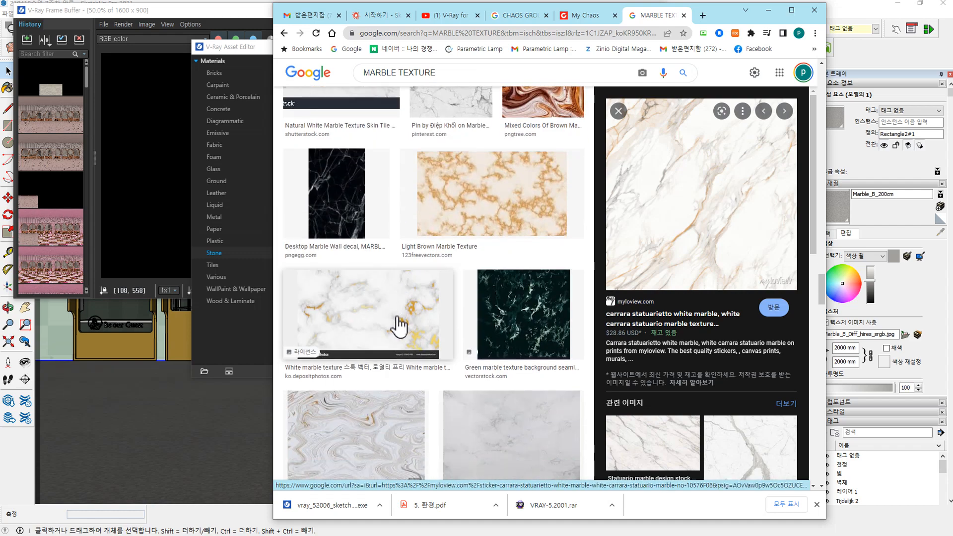
scroll(404, 354, "down", 3)
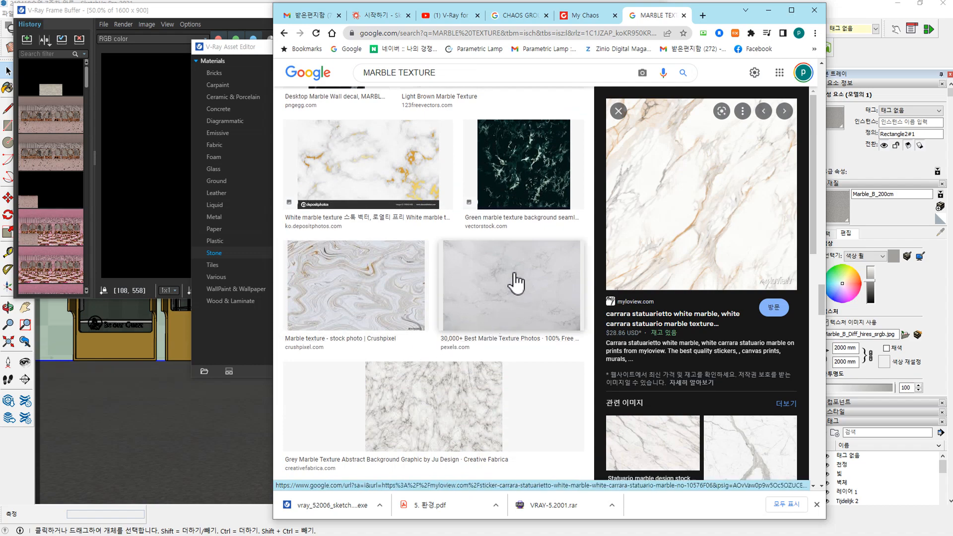
scroll(514, 290, "down", 7)
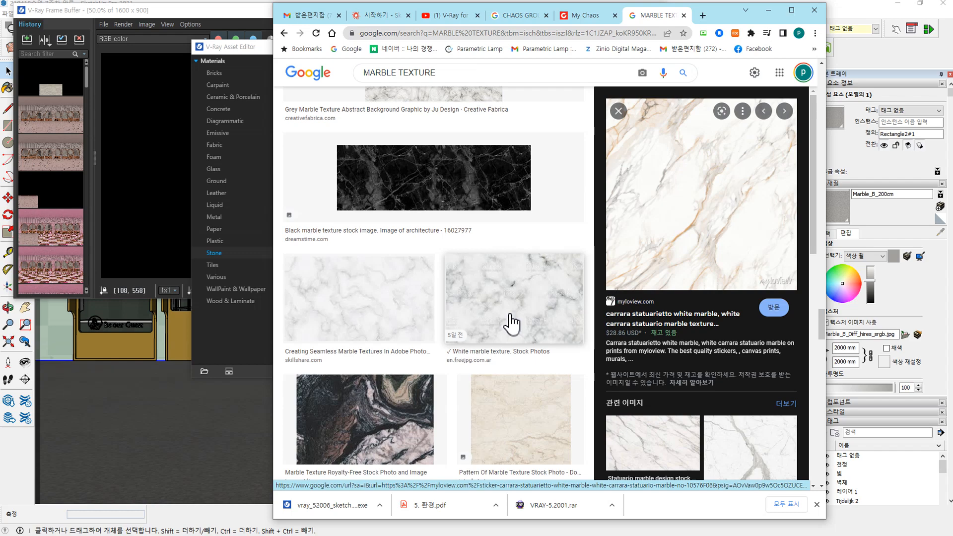
scroll(502, 327, "down", 5)
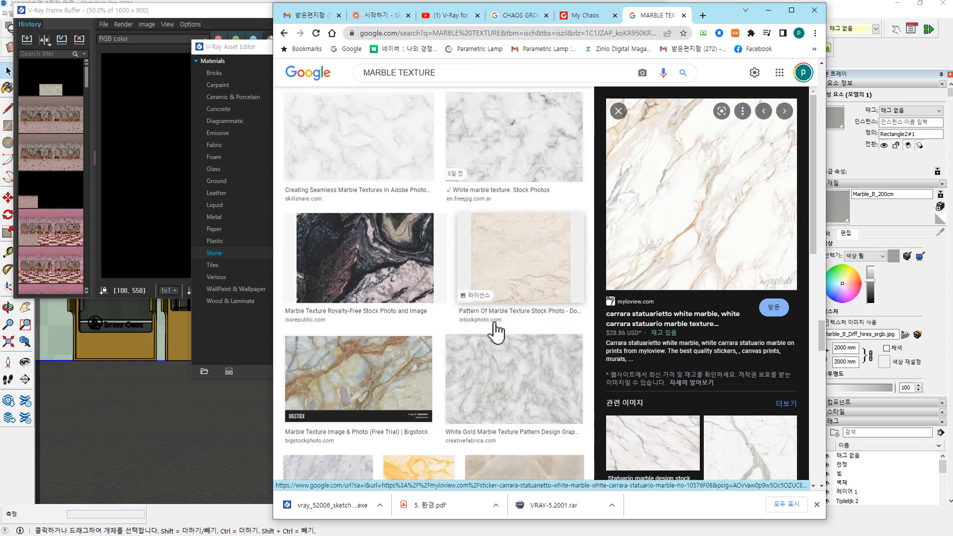
scroll(496, 330, "down", 3)
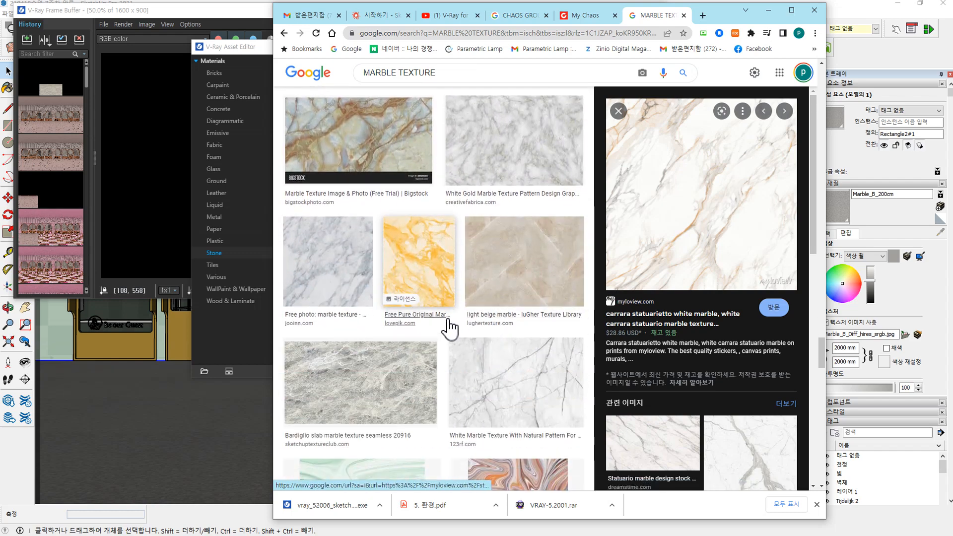
left_click(336, 263)
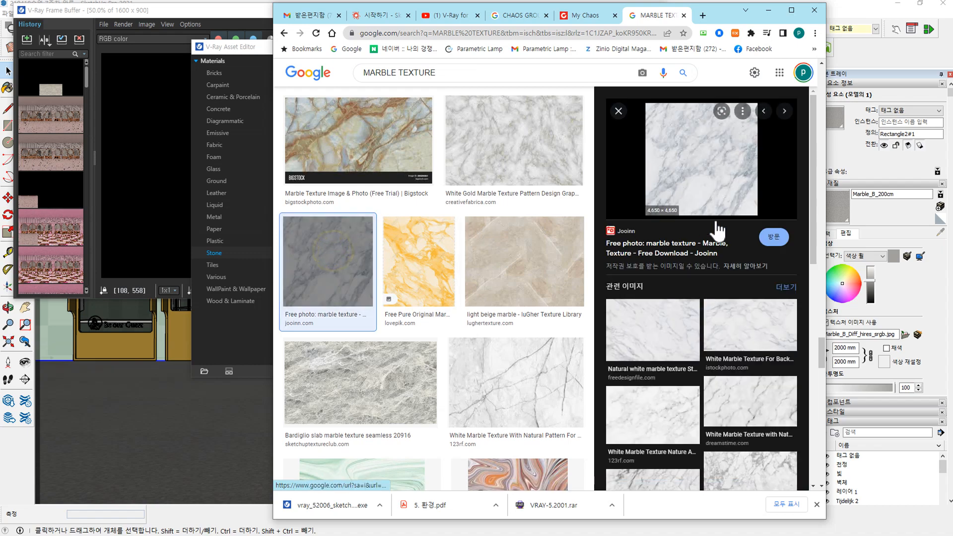
left_click(708, 169)
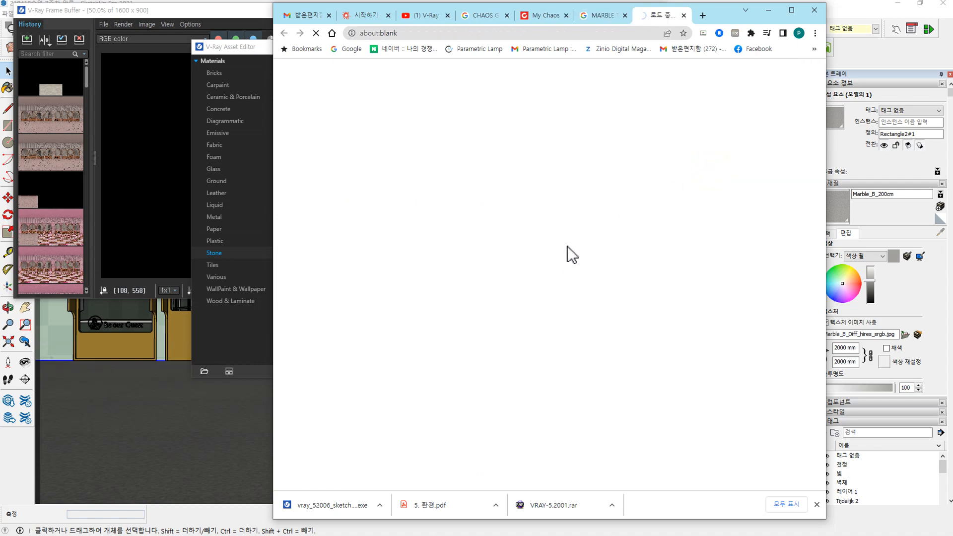
- Switch to the V-Ray Asset Editor and clear the diffuse color texture of the Marble_B_200cm material
left_click(251, 50)
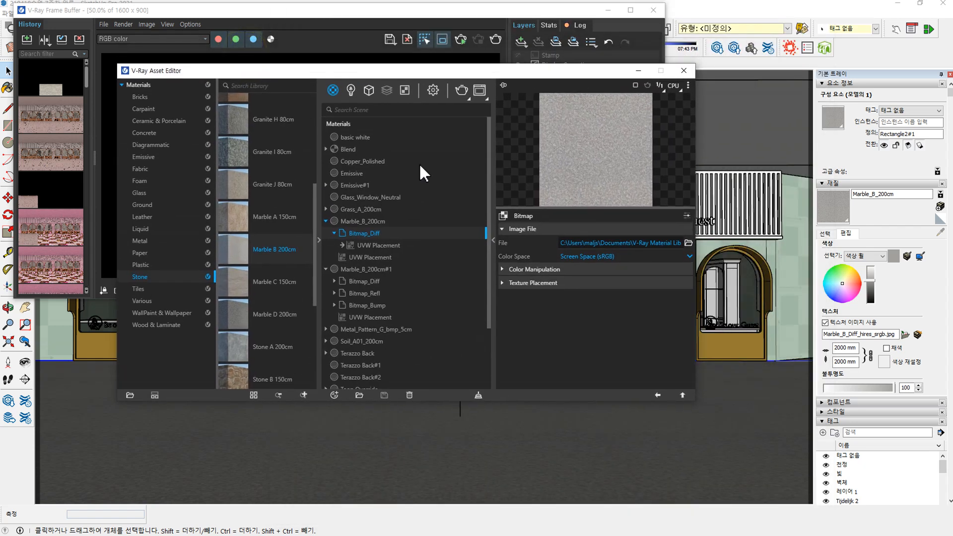
left_click(658, 395)
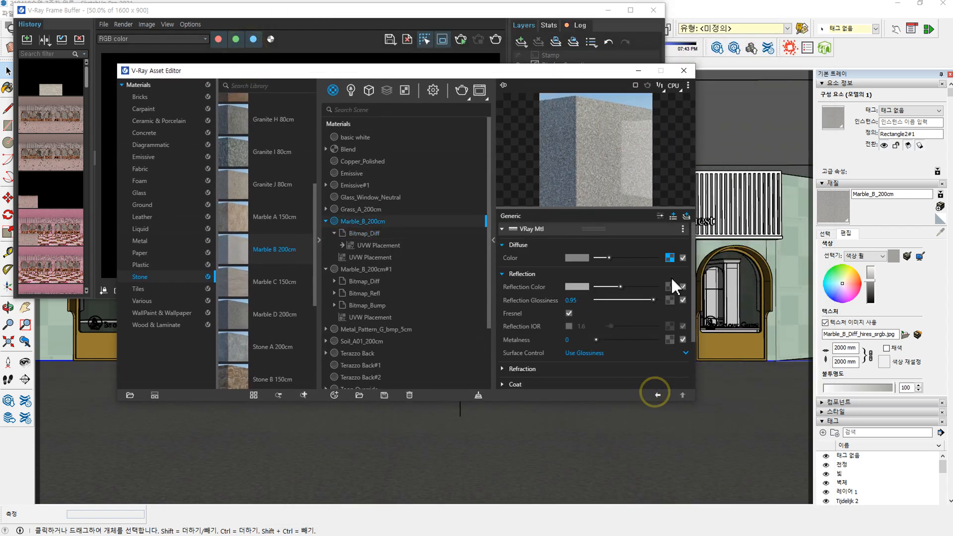
right_click(671, 257)
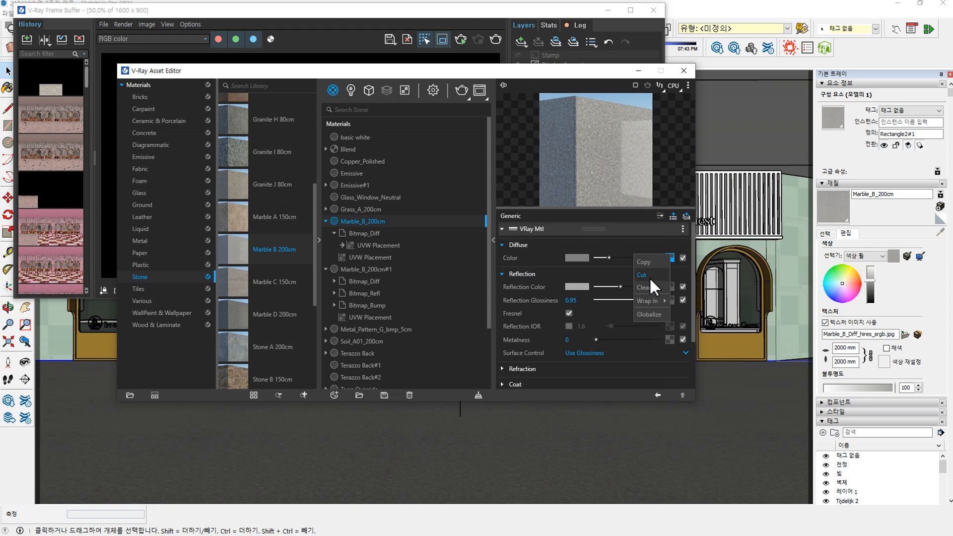
left_click(651, 287)
- Assign a Color Correction texture to the diffuse color of Marble_B_200cm
left_click(669, 258)
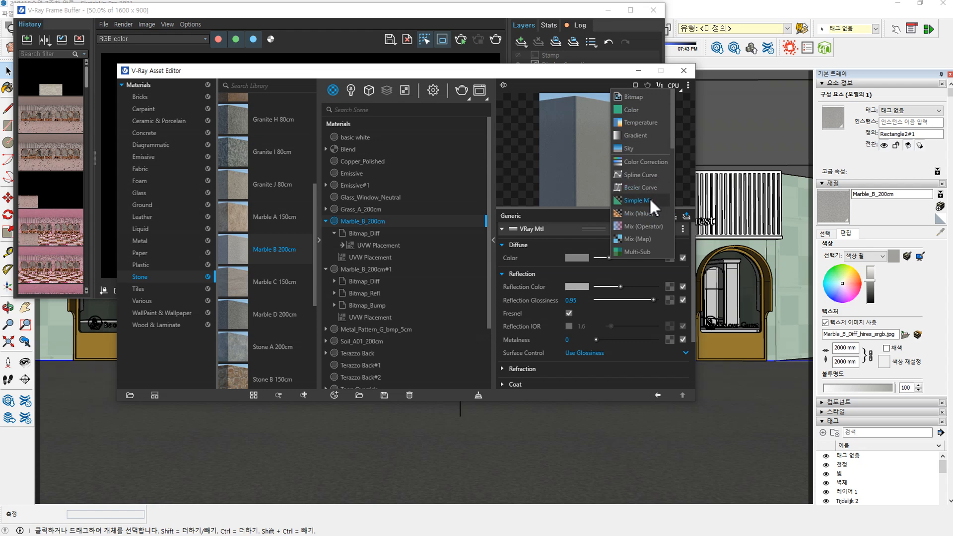
scroll(649, 207, "down", 3)
scroll(647, 213, "down", 3)
scroll(647, 214, "up", 6)
left_click(653, 161)
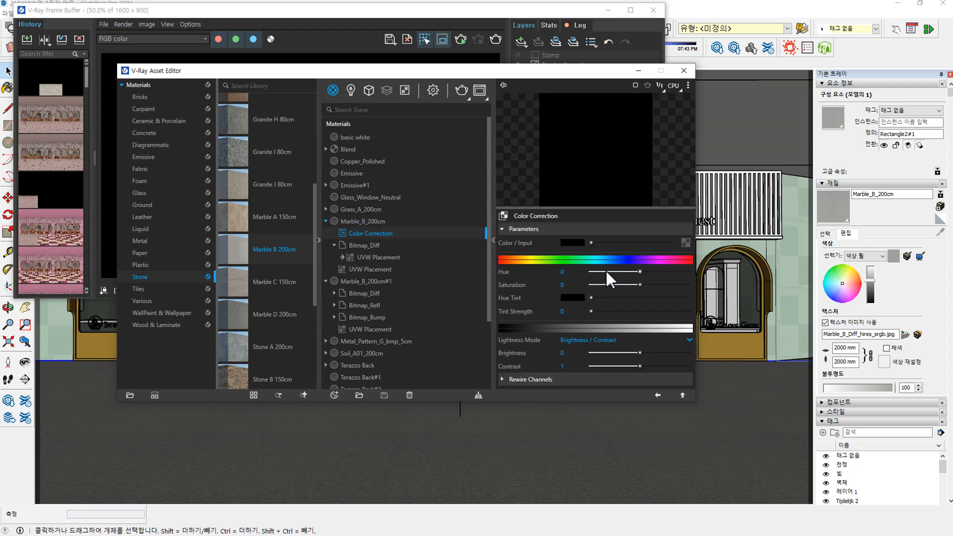
- Add a Bitmap as the Color Correction's input and dismiss the file selection without choosing an image
left_click(686, 243)
left_click(650, 95)
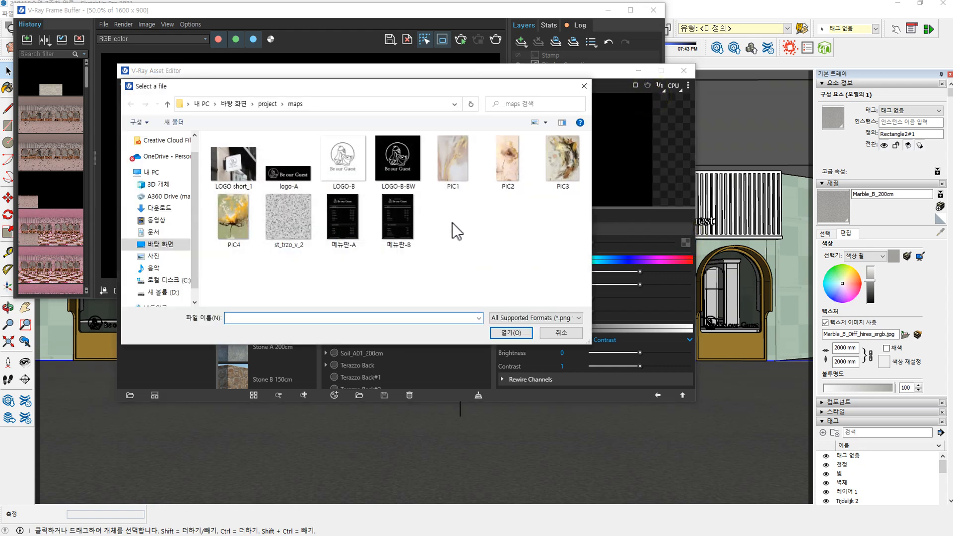
left_click(562, 332)
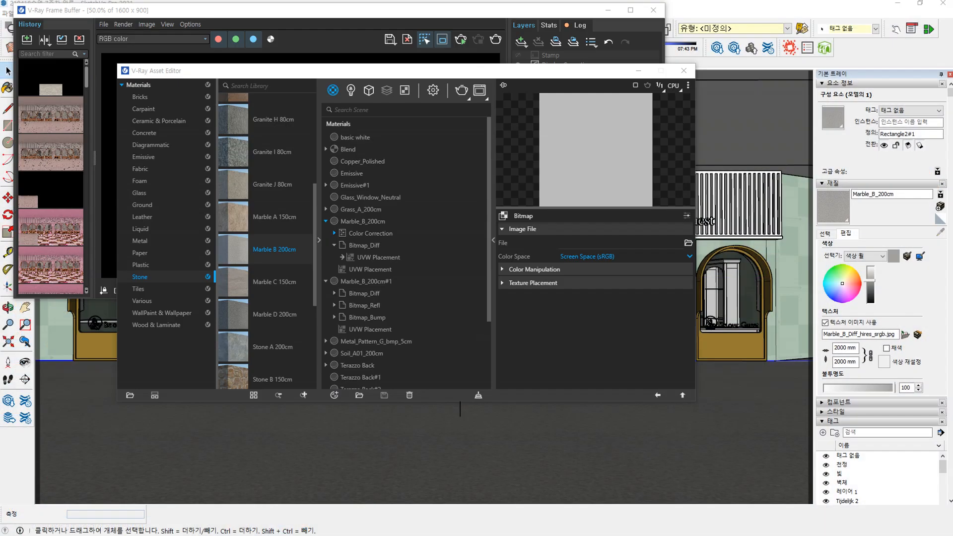
- Switch to the browser, look through the marble texture variants on Jooinn and open the pinkish speckled Marble texture photo
key("alt+Tab")
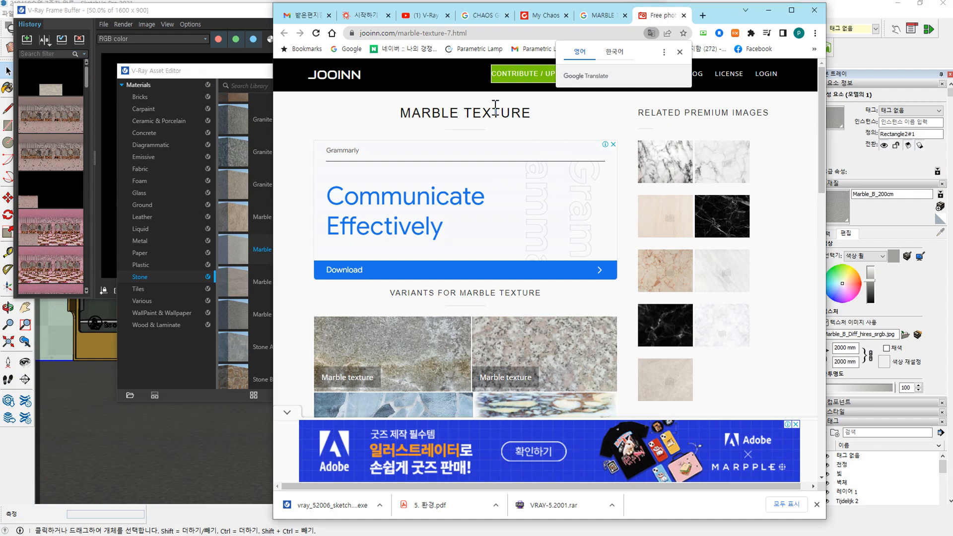
scroll(535, 306, "down", 3)
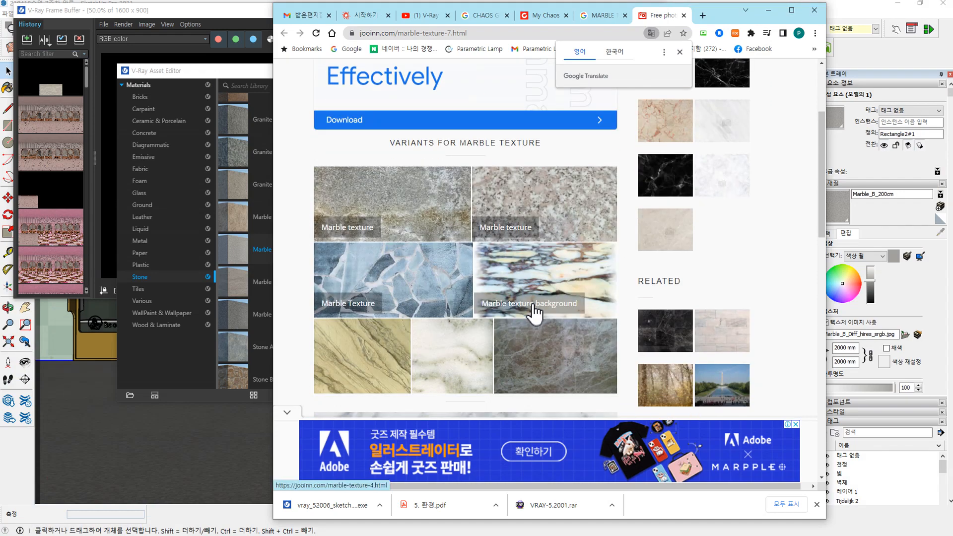
scroll(534, 307, "up", 3)
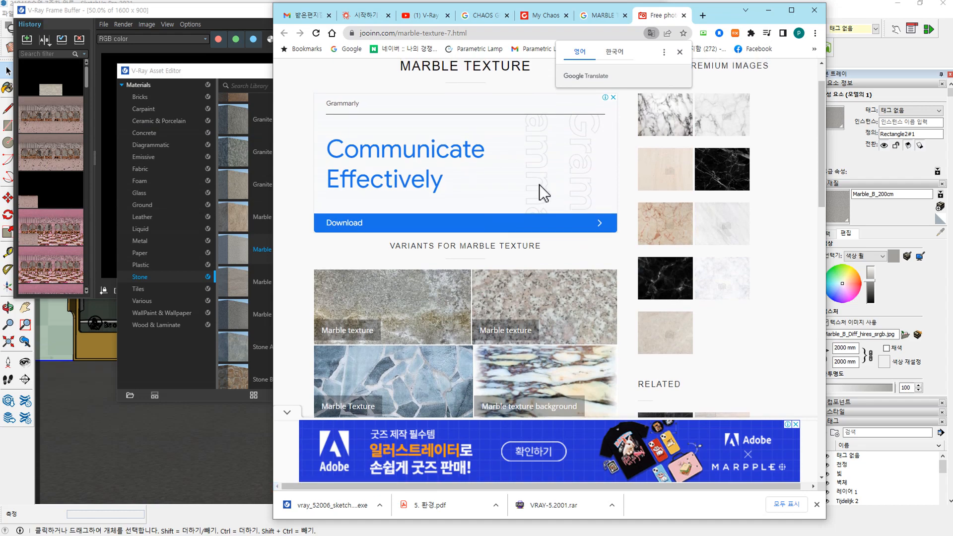
scroll(582, 298, "down", 1)
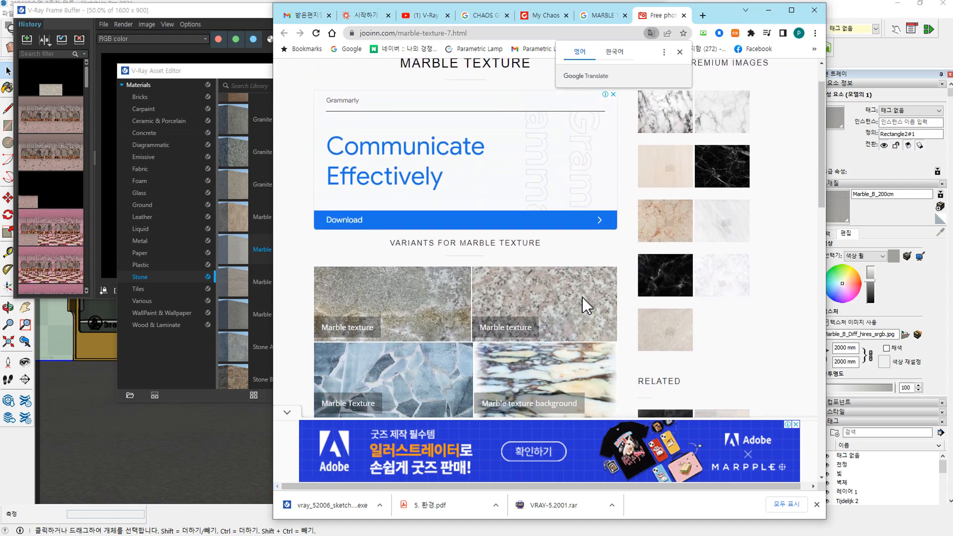
left_click(540, 300)
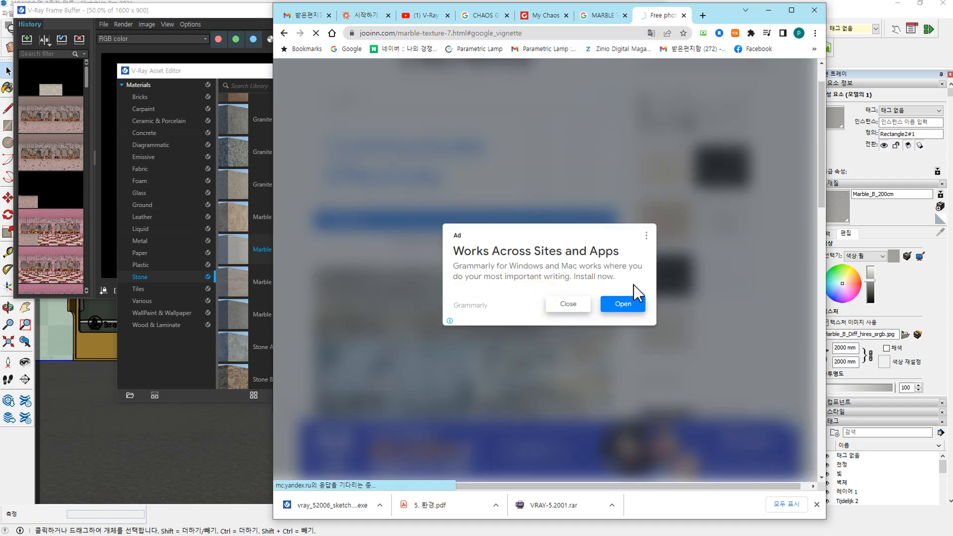
left_click(568, 304)
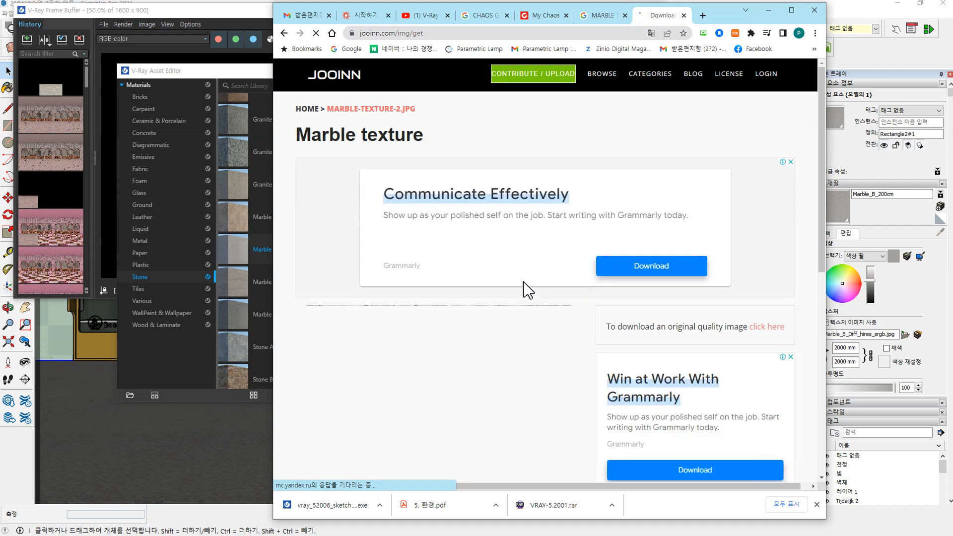
scroll(505, 324, "down", 4)
left_click(505, 257)
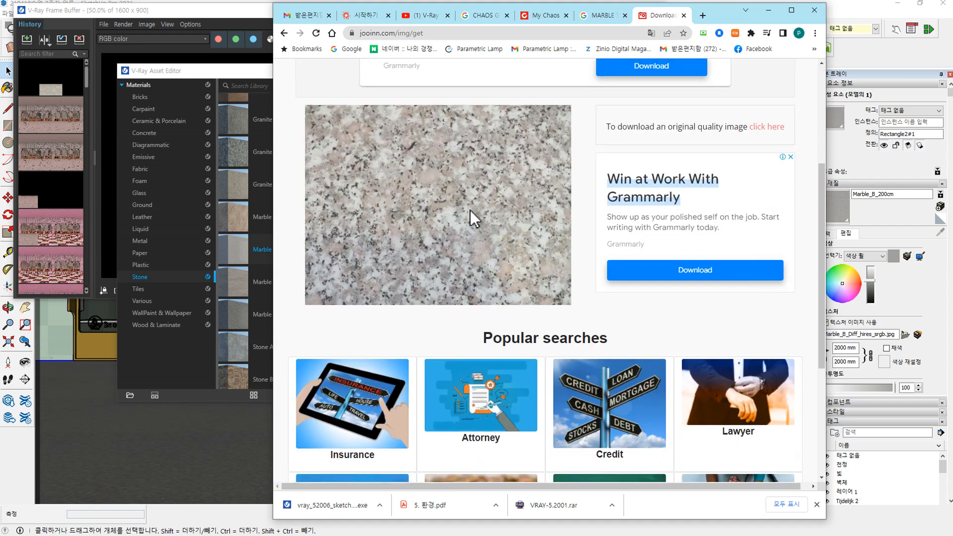
- Open the Grammarly download ad beside the photo, close it and close the Jooinn page to return to the image results
left_click(681, 273)
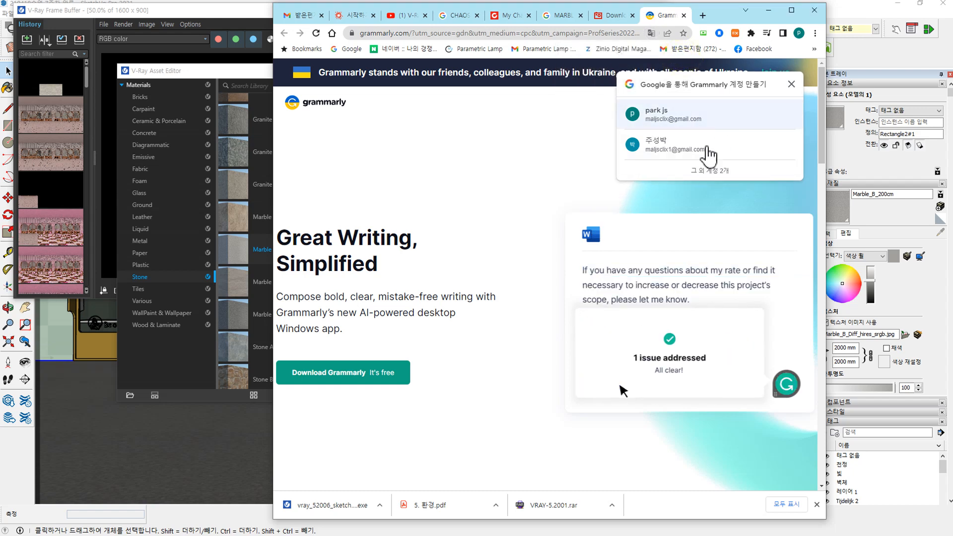
left_click(684, 15)
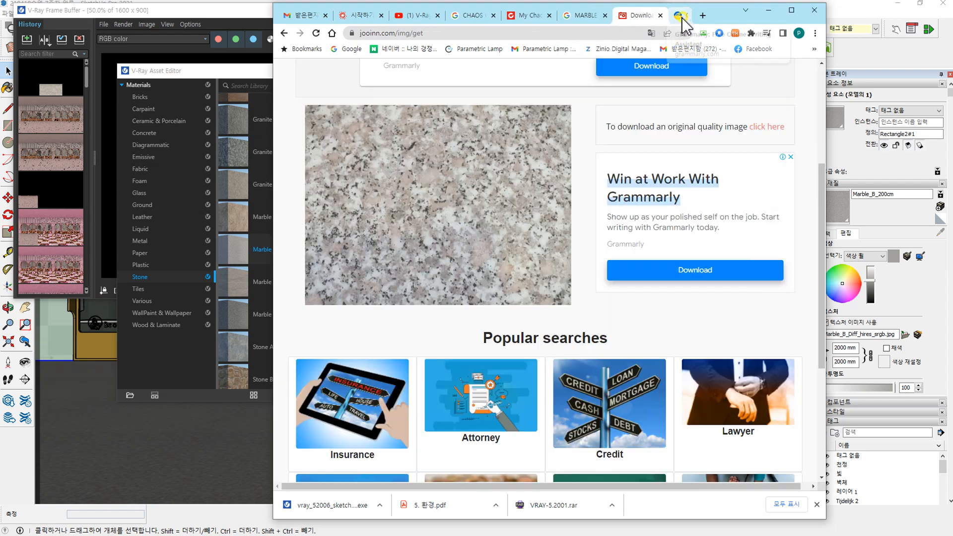
left_click(684, 15)
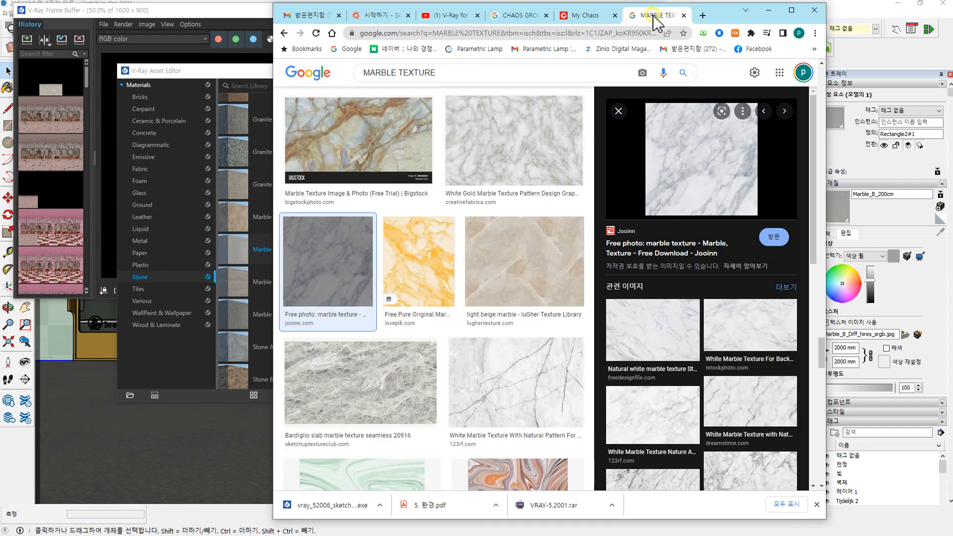
- Browse further through the marble texture results and check the usage rights filter options without choosing one
scroll(660, 269, "down", 6)
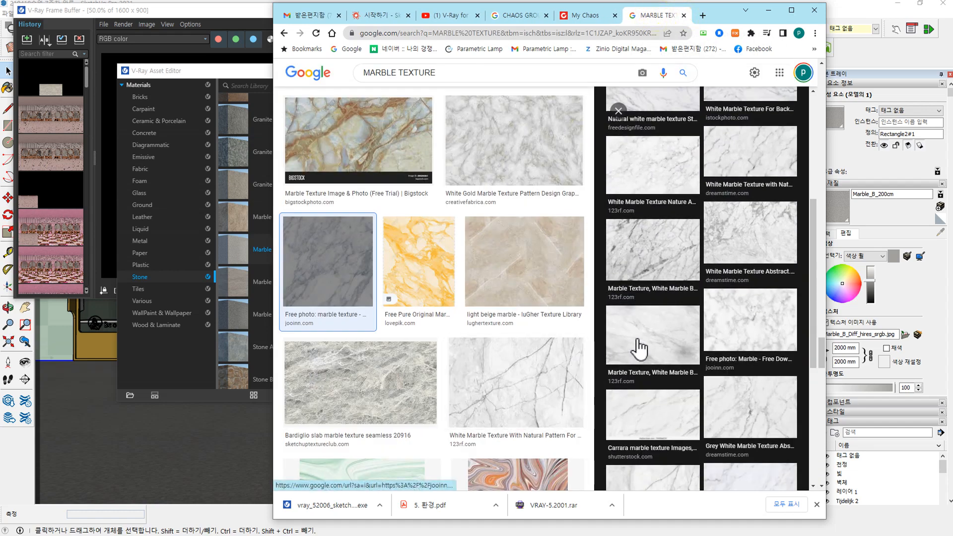
scroll(474, 332, "down", 6)
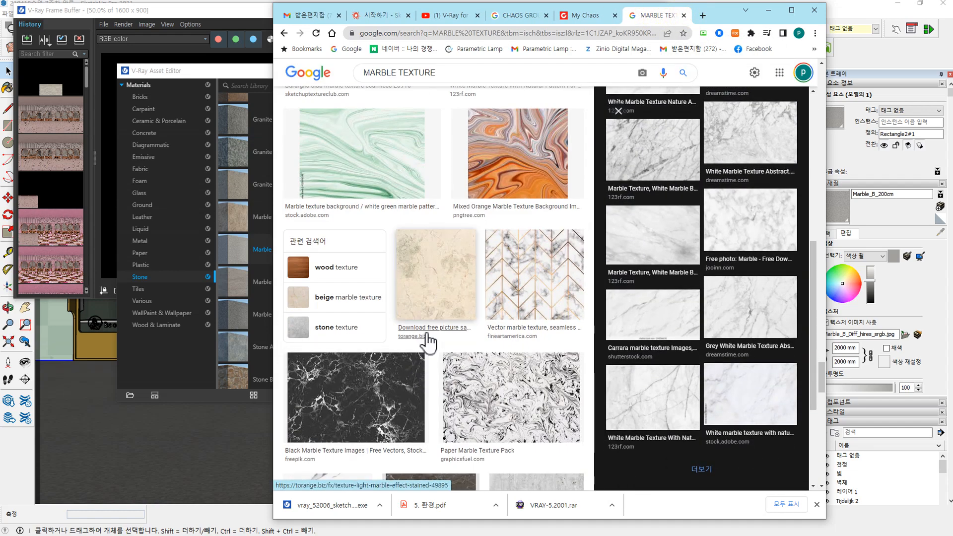
scroll(547, 258, "down", 10)
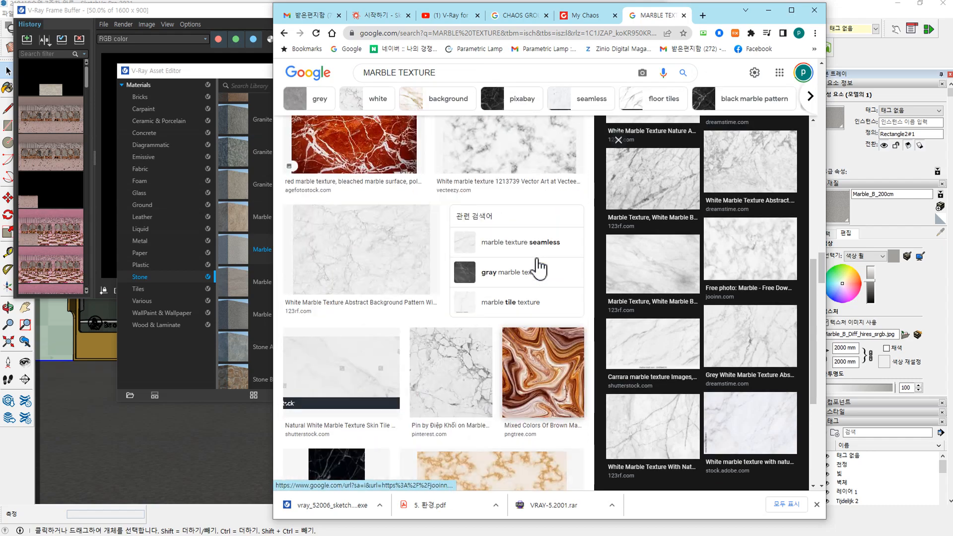
scroll(543, 266, "down", 10)
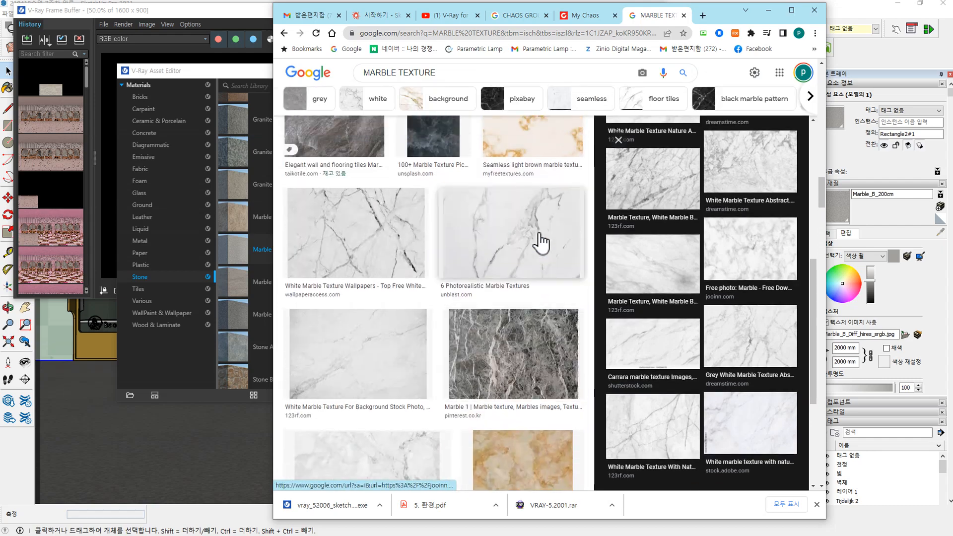
left_click_drag(820, 184, 825, 67)
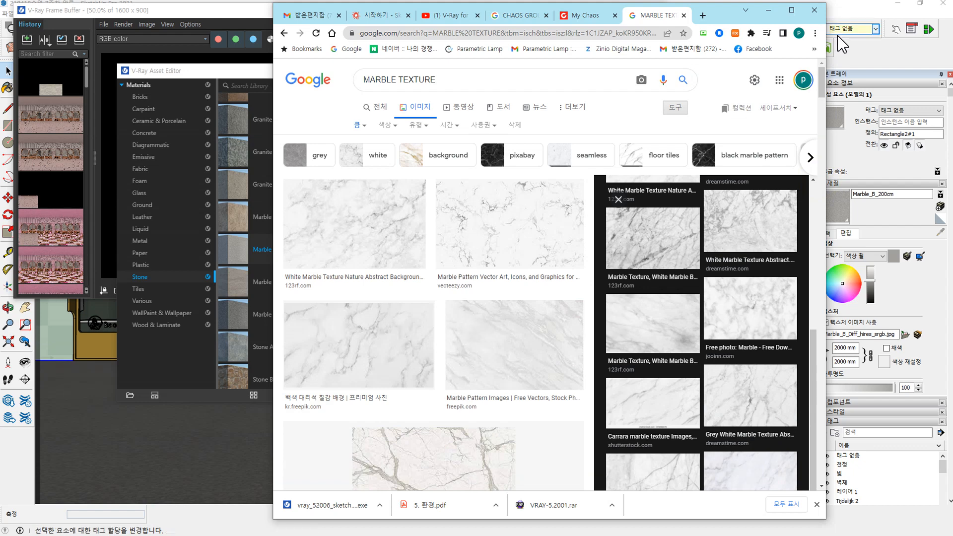
left_click(485, 125)
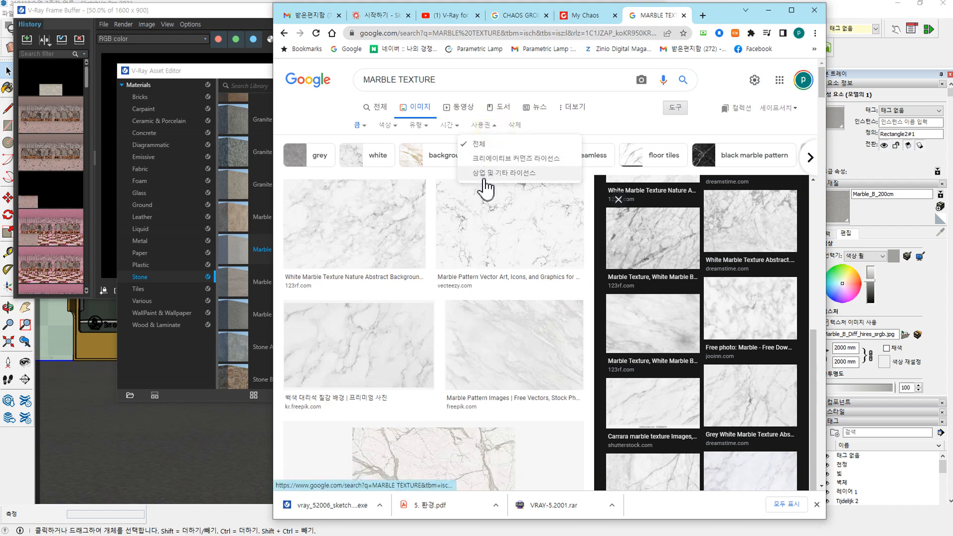
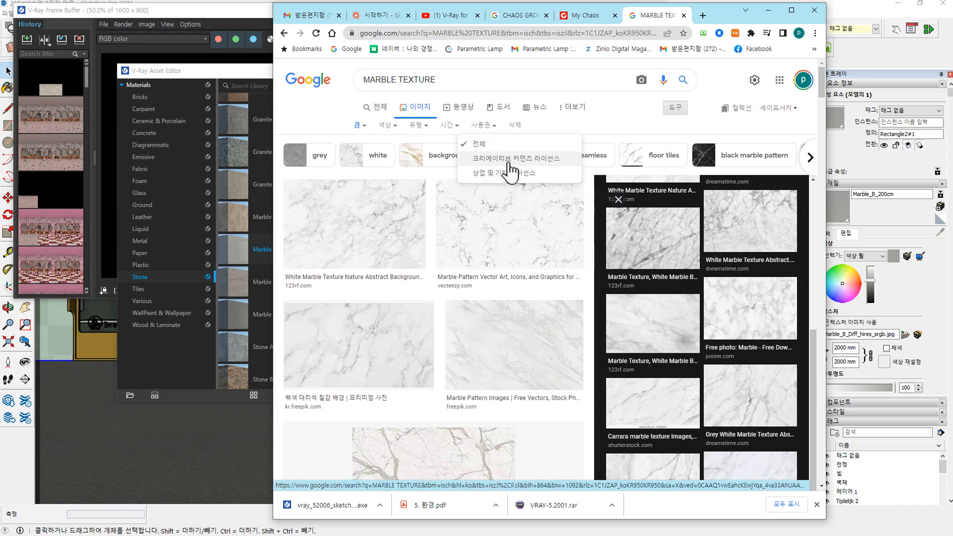
left_click(433, 174)
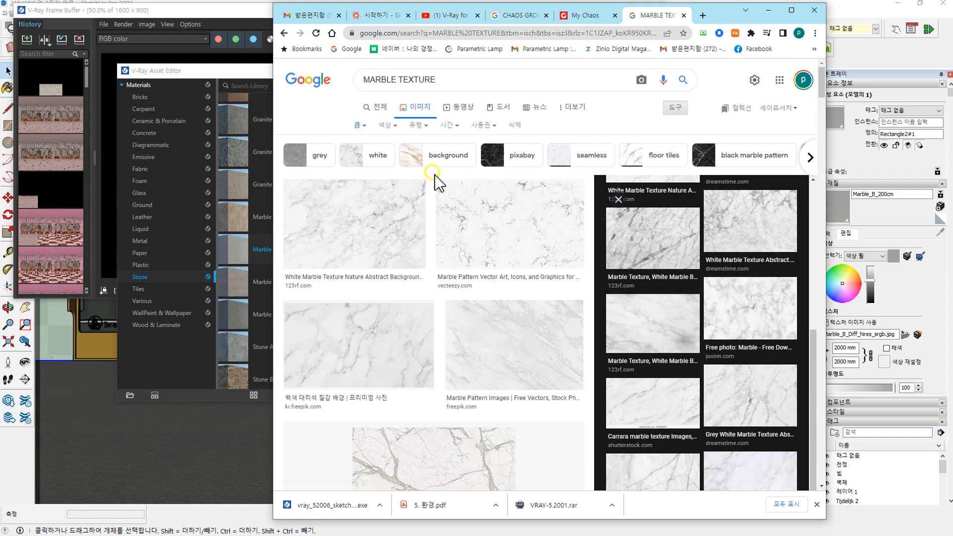
- Preview the 123RF white marble texture image and open its source page to view the available sizes
scroll(464, 263, "down", 2)
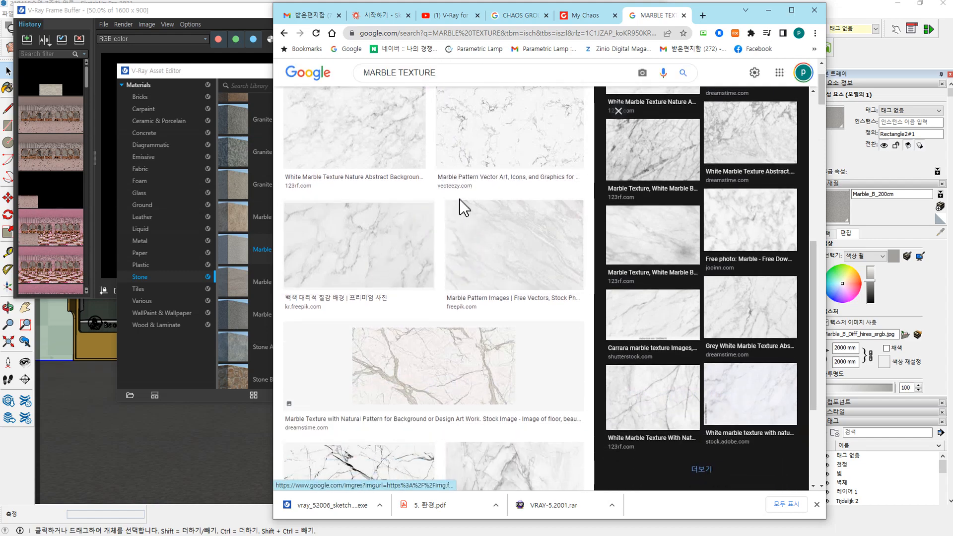
left_click(362, 149)
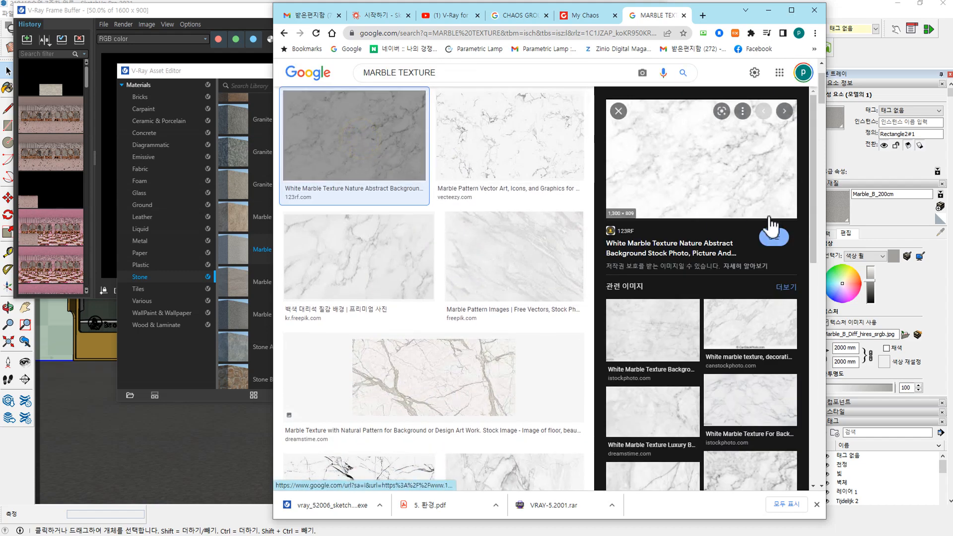
left_click(698, 178)
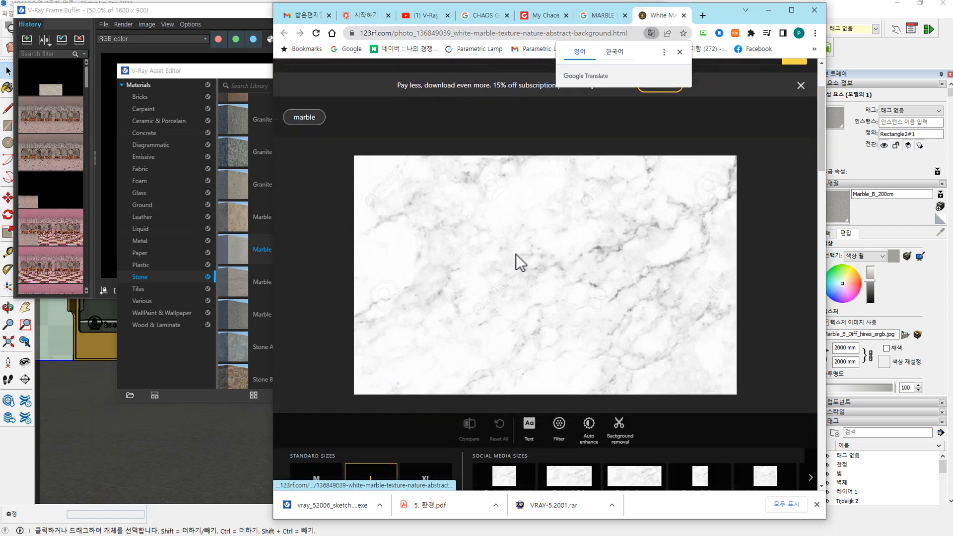
scroll(516, 260, "down", 1)
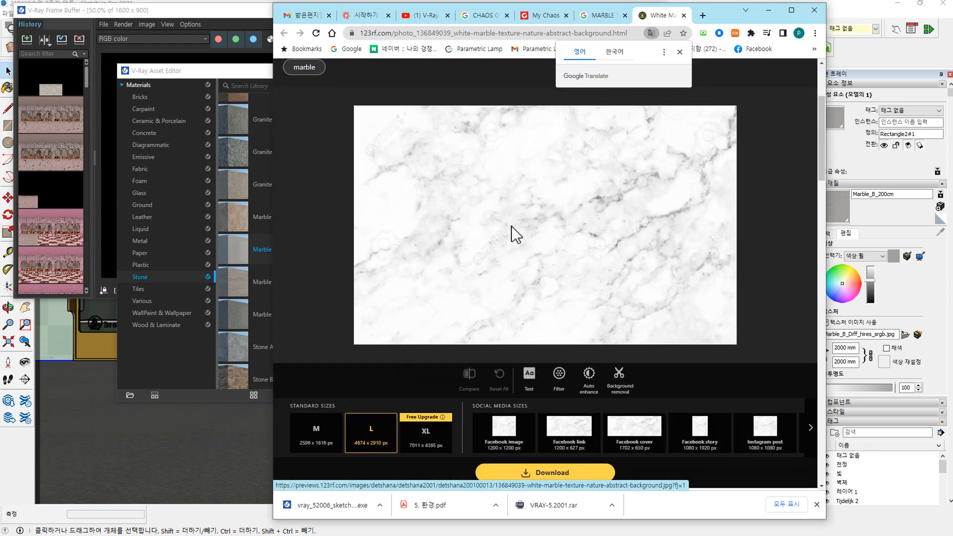
scroll(542, 281, "down", 1)
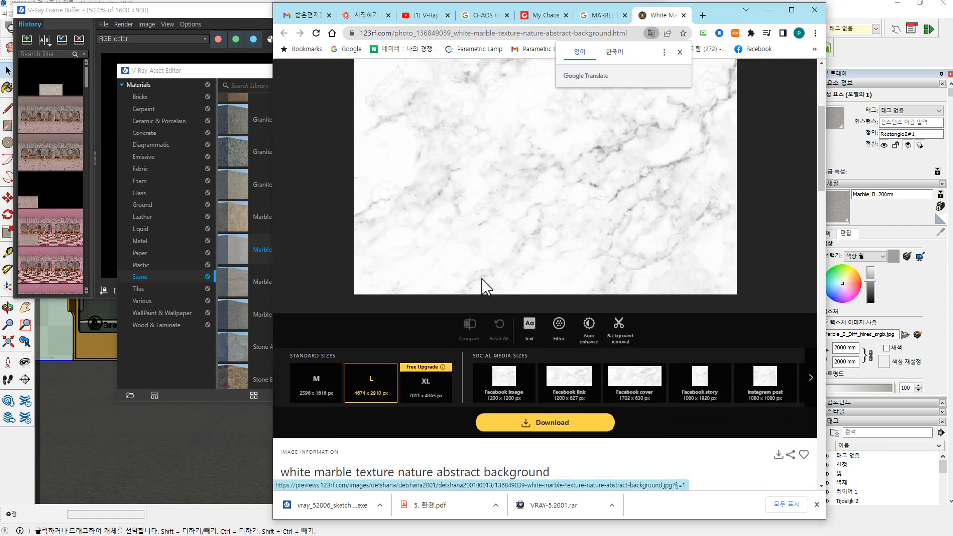
- Compare the file download options and pricing for the XL (7011 x 4365 px) and M (2596 x 1616 px) image sizes
left_click(316, 382)
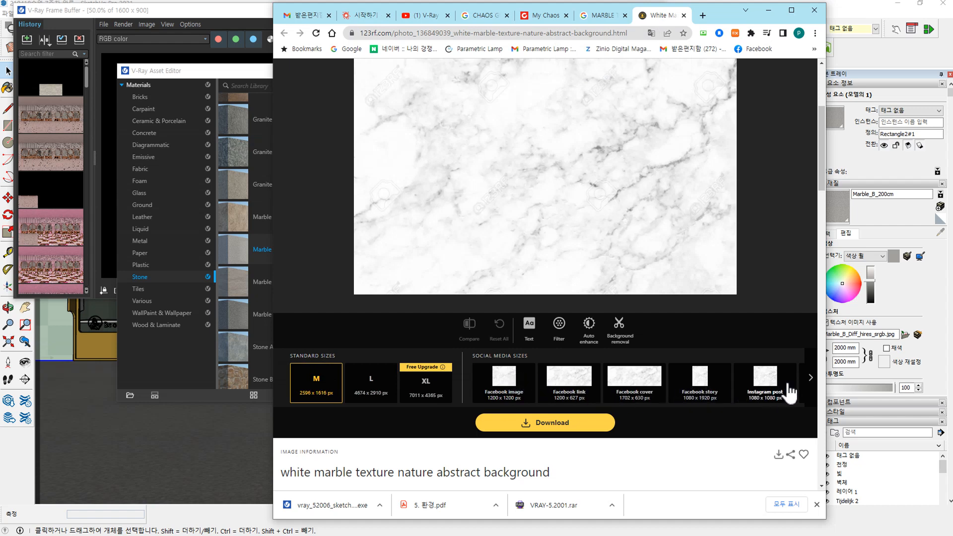
left_click(420, 385)
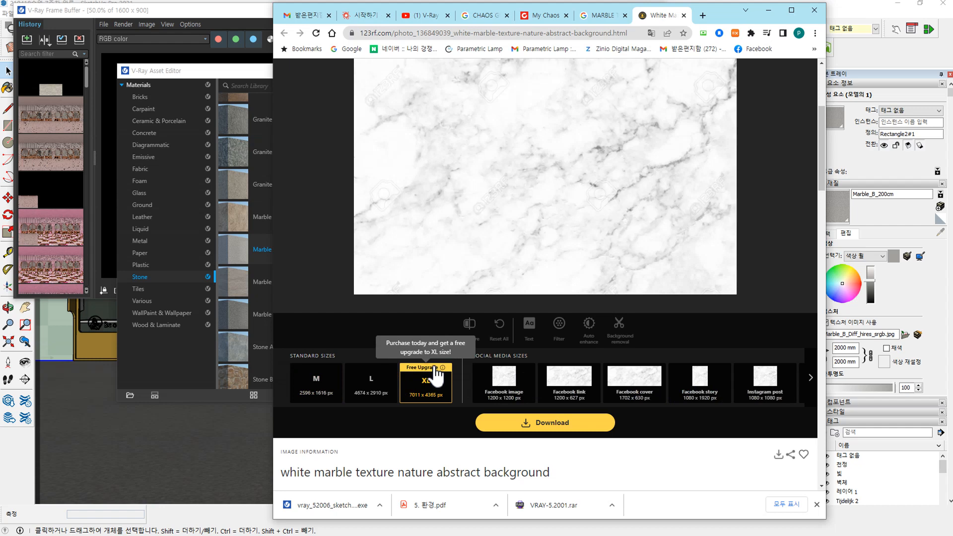
left_click(546, 427)
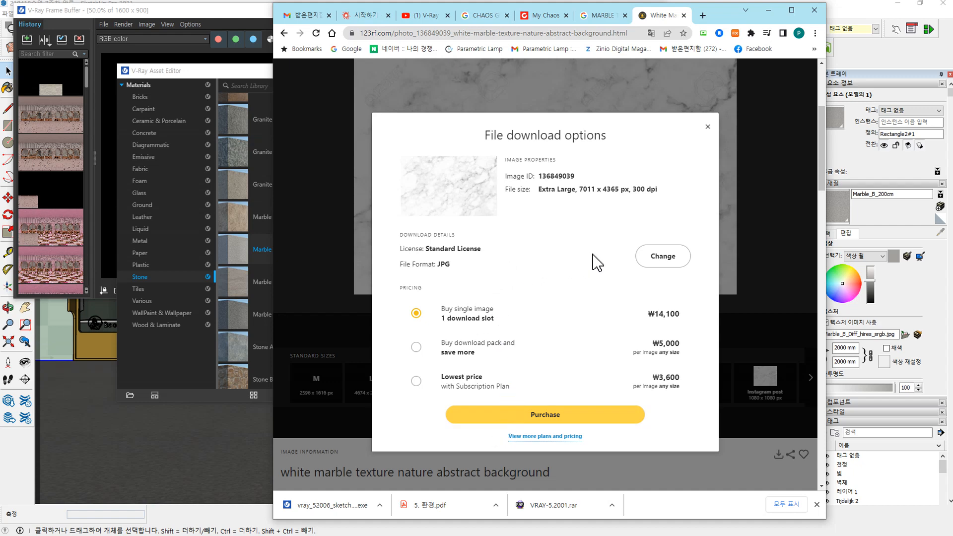
left_click(707, 130)
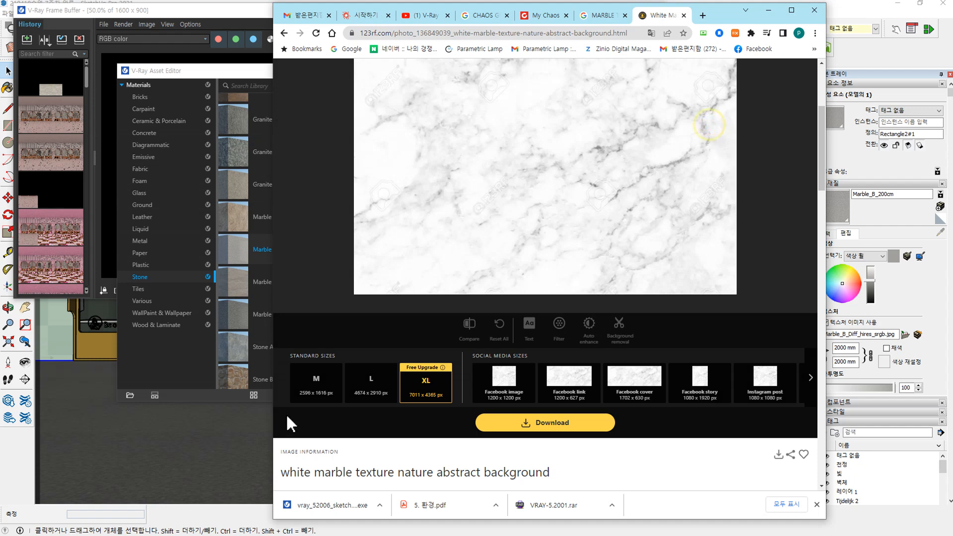
left_click(316, 383)
left_click(521, 427)
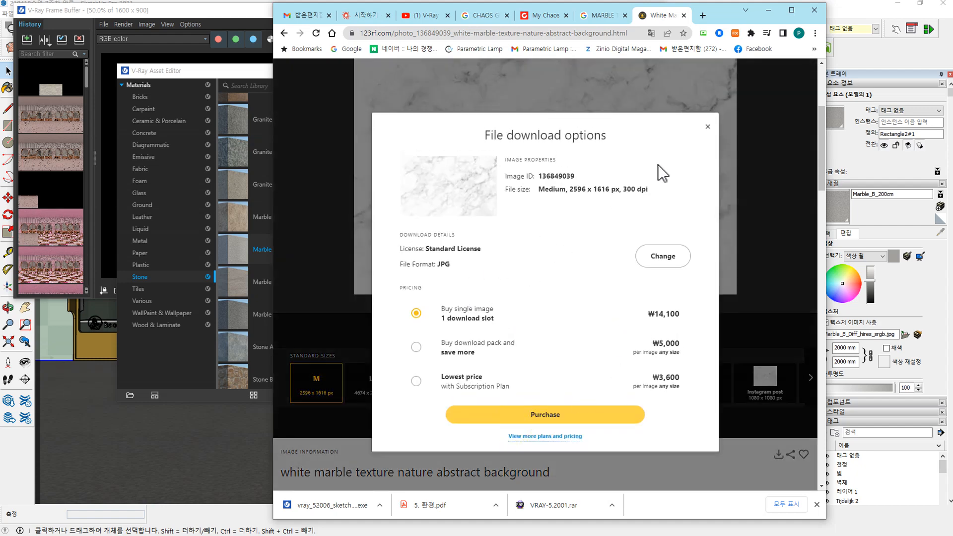
- Check the file download options for the Facebook image size (1200 x 1200 px), and close the 123RF page to return to the image results
left_click(709, 129)
left_click(509, 385)
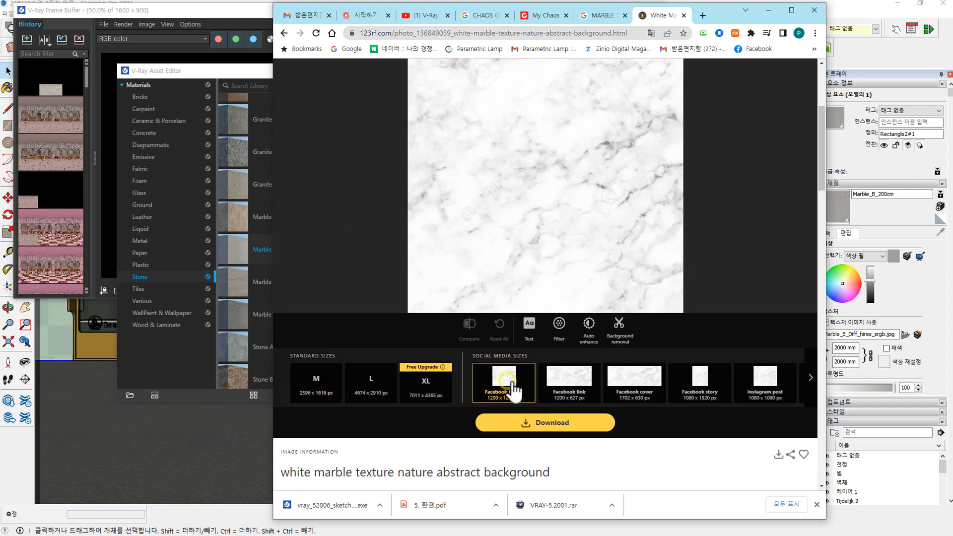
left_click(576, 427)
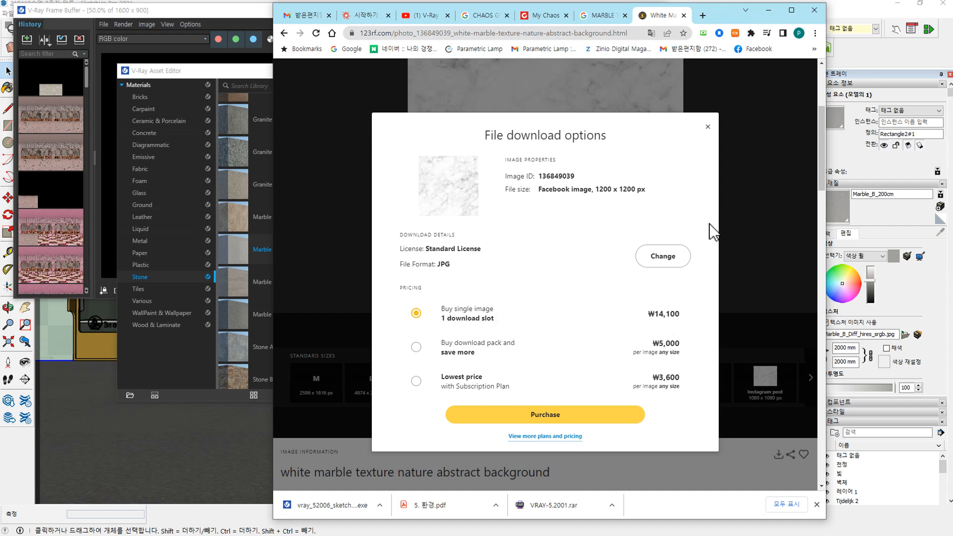
left_click(709, 127)
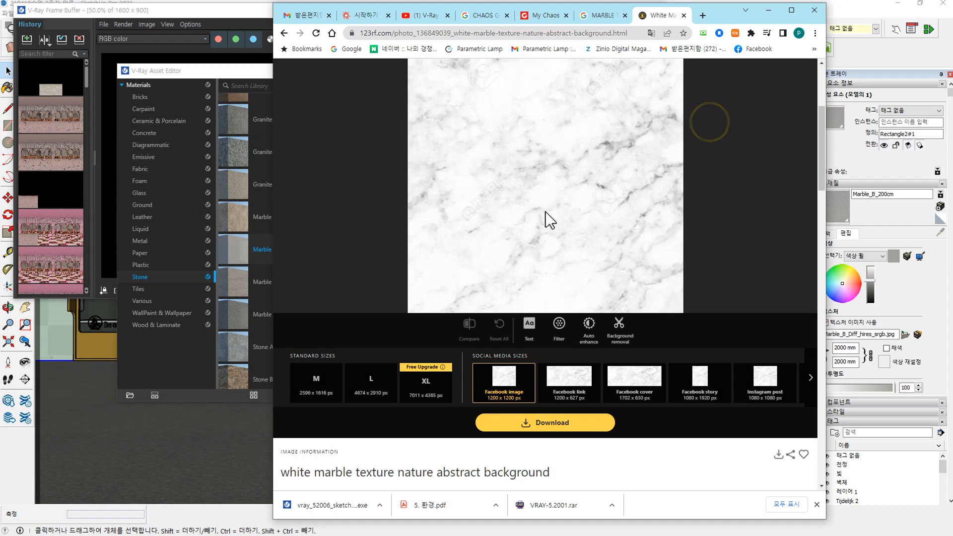
scroll(558, 222, "up", 5)
scroll(608, 271, "down", 2)
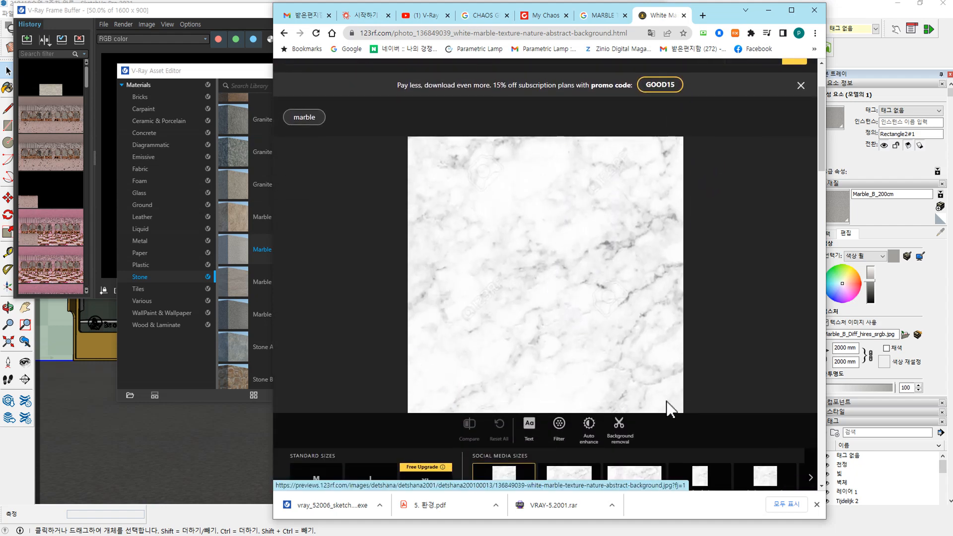
left_click(684, 15)
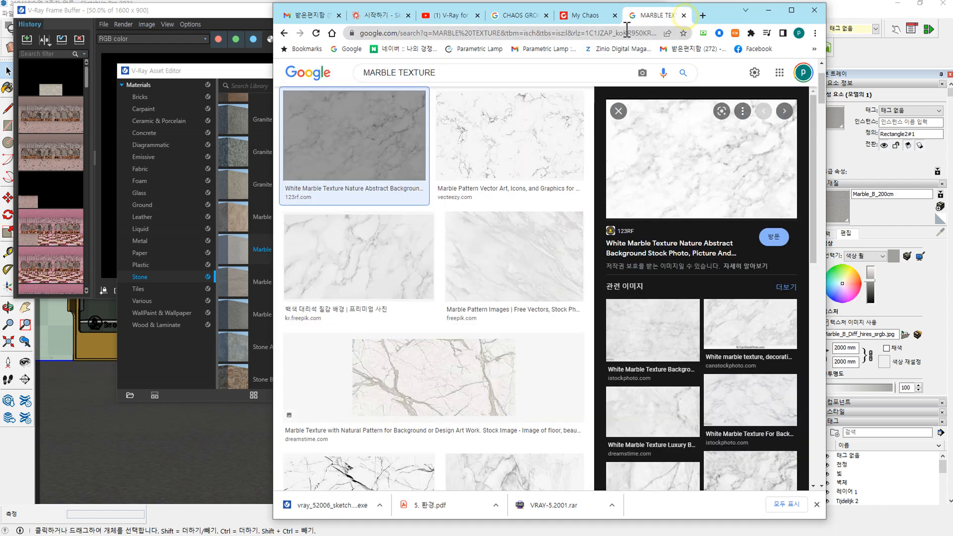
- Open the free gray and white marble texture from the Vecteezy result's source page and dismiss the sign-in and promotional pop-ups
left_click(506, 149)
left_click(666, 154)
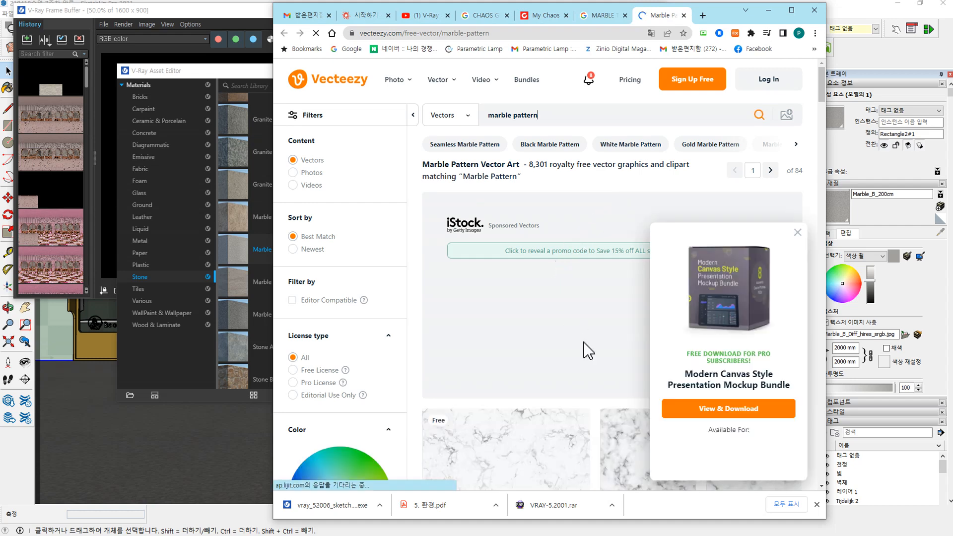
scroll(553, 395, "down", 1)
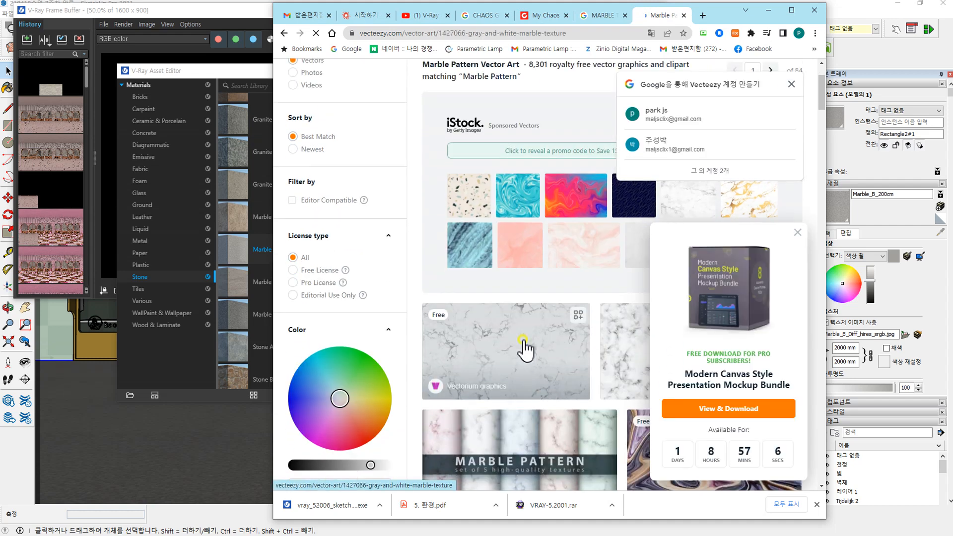
left_click(522, 347)
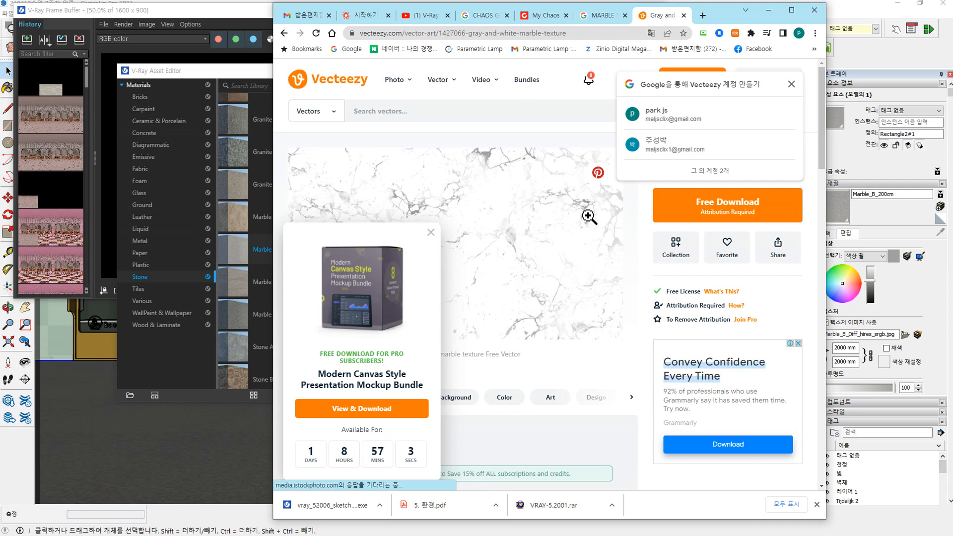
left_click(792, 83)
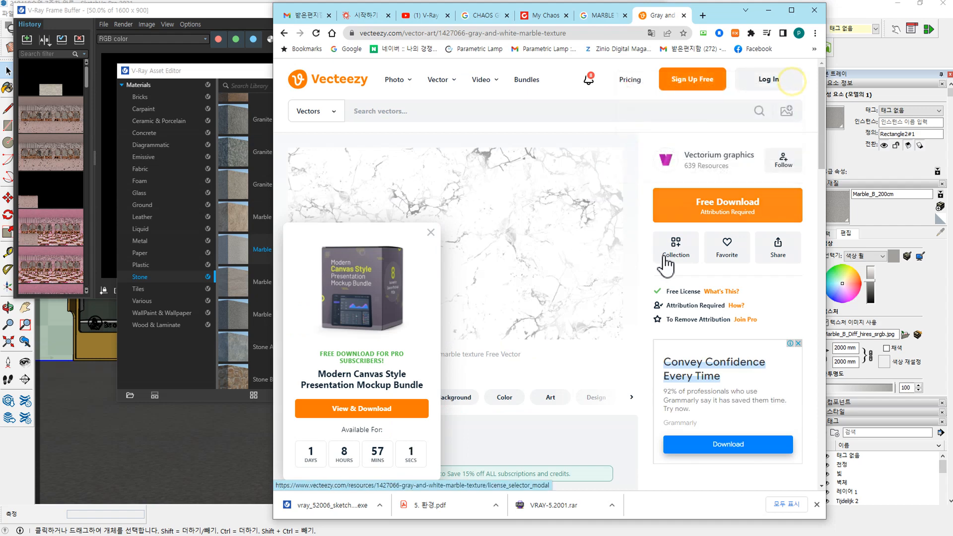
left_click(710, 213)
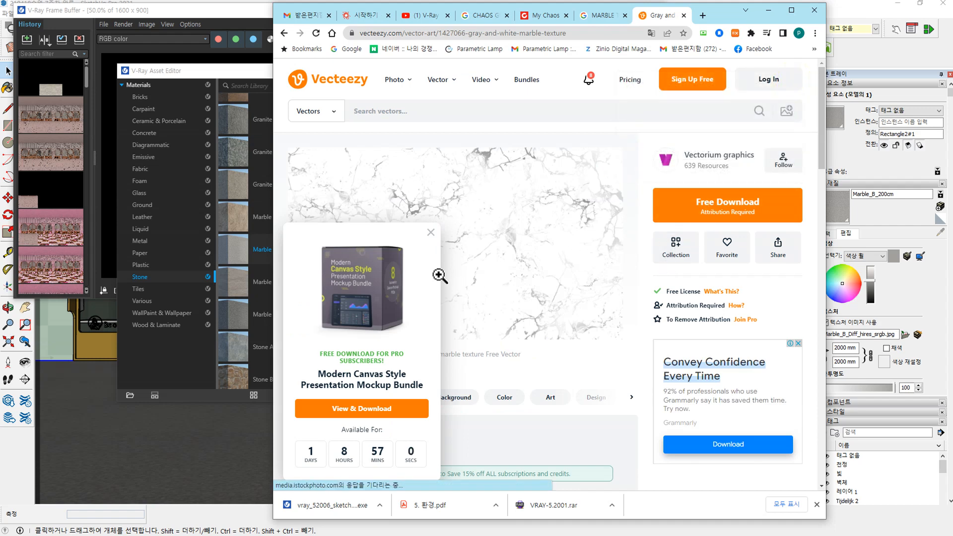
left_click(431, 233)
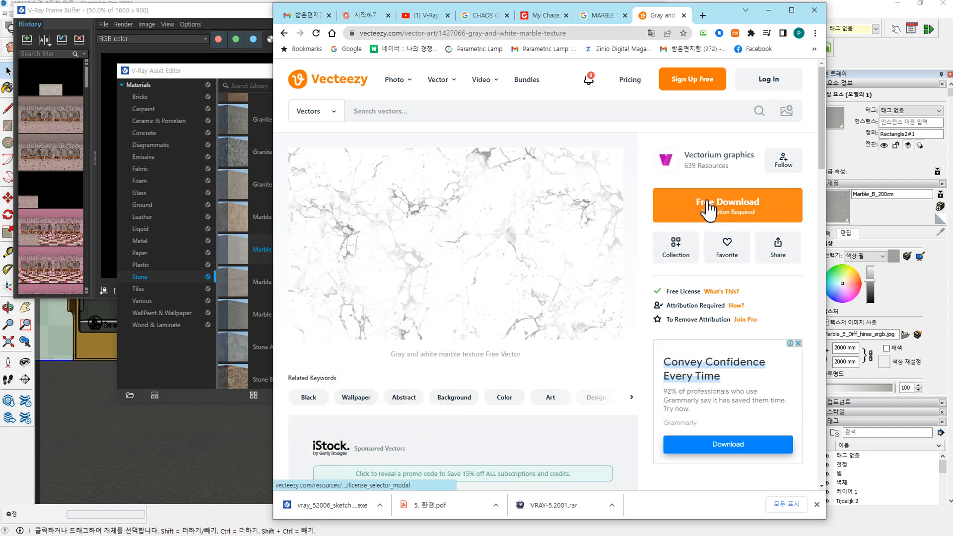
- Inspect the gray and white marble texture enlarged, check its free download license options, and close the page
left_click(583, 255)
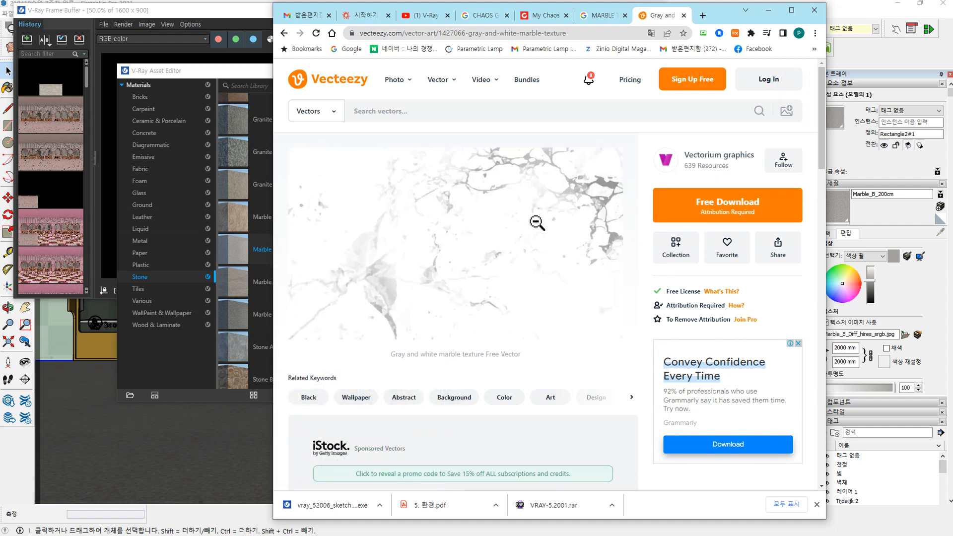
left_click(582, 216)
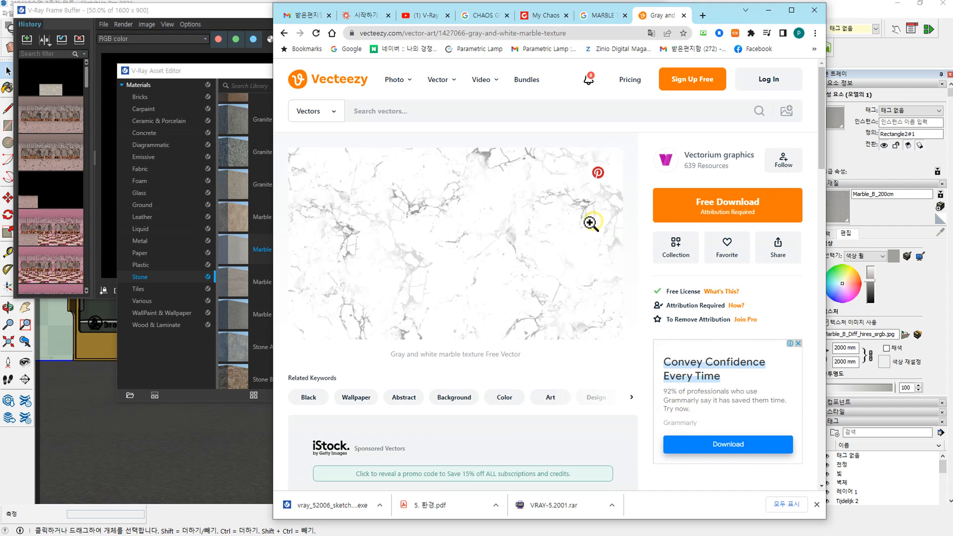
left_click(698, 212)
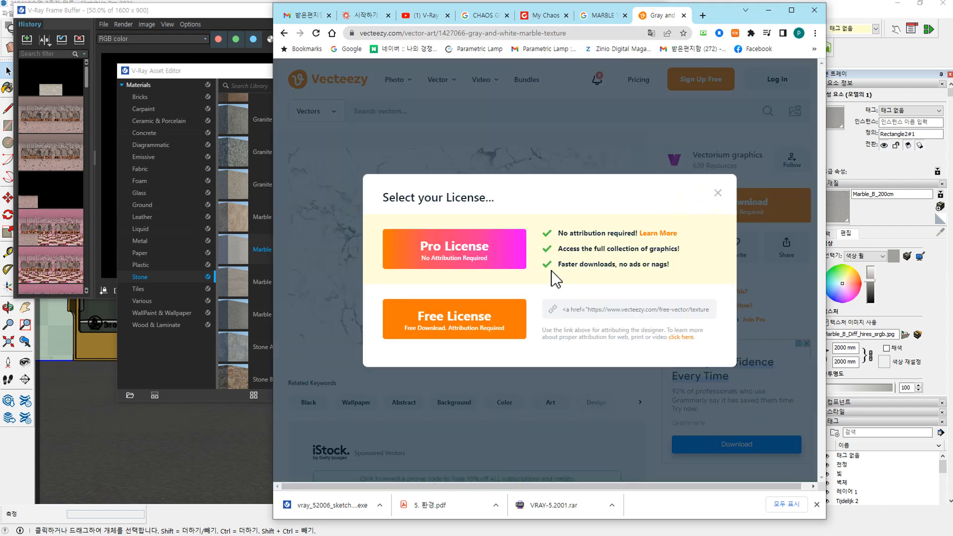
left_click(684, 16)
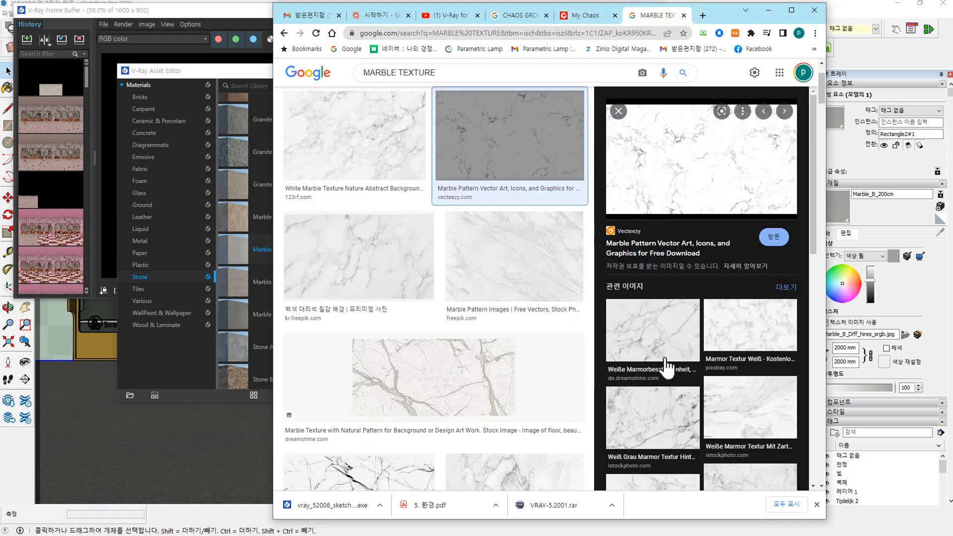
- Look through more white and black marble images further down the MARBLE TEXTURE results
scroll(397, 404, "down", 3)
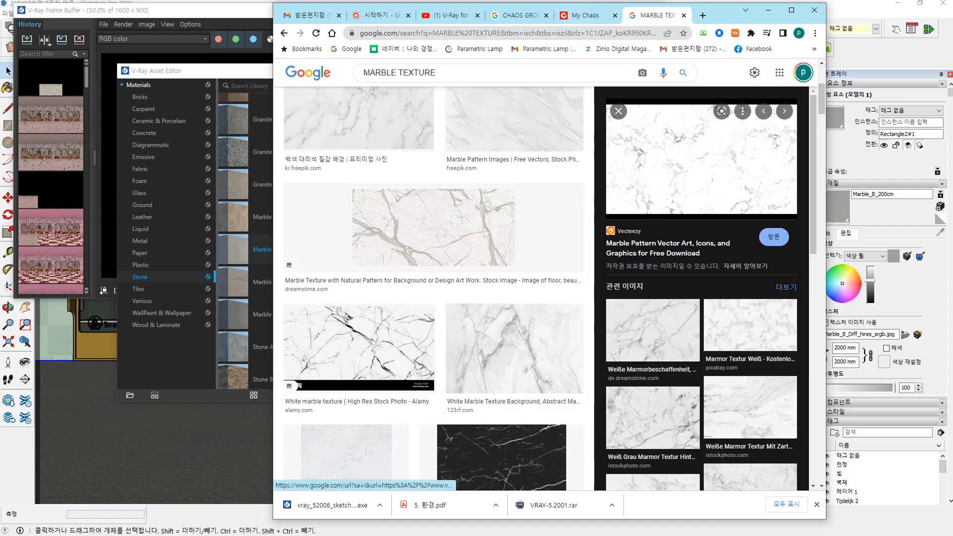
scroll(506, 383, "down", 6)
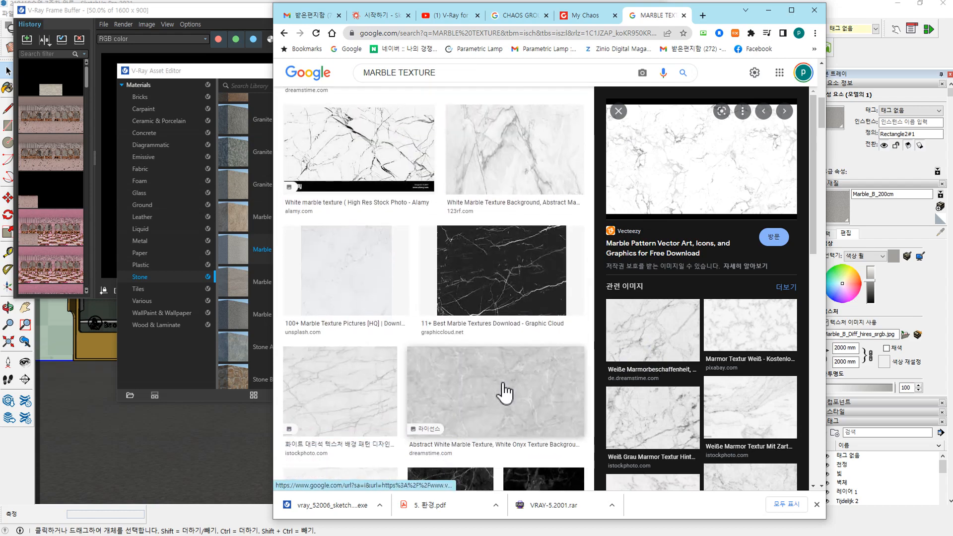
scroll(368, 388, "down", 3)
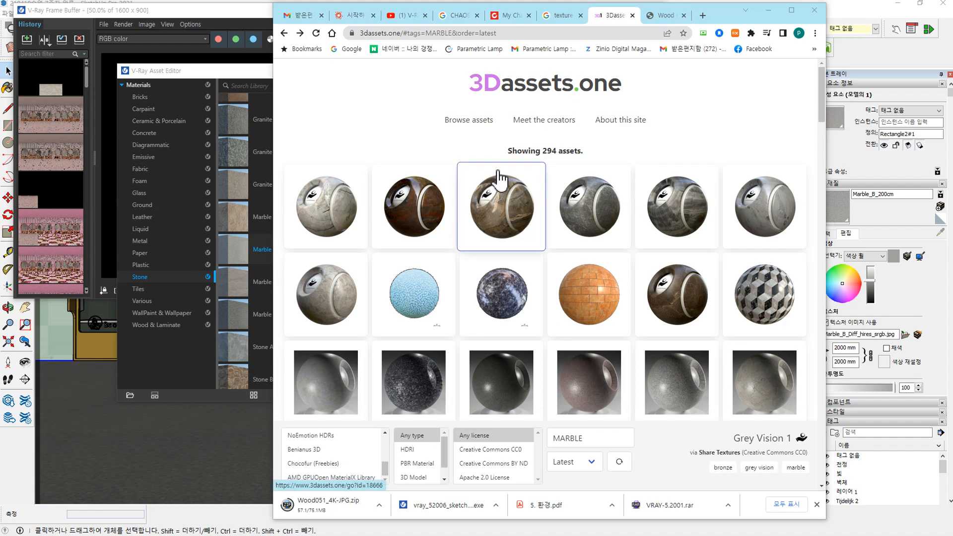
- Switch to the "texture free 3d" web search and go back through its results to the first ones
left_click(554, 15)
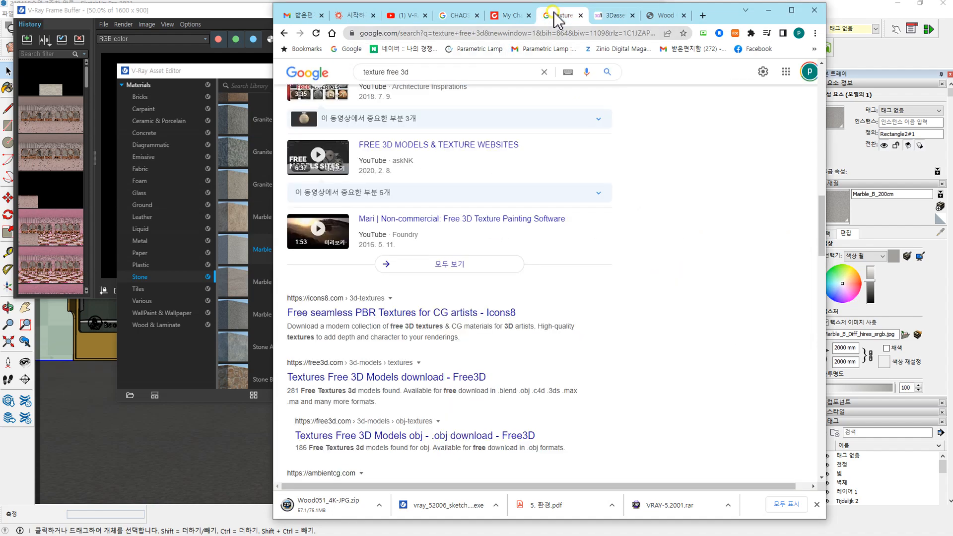
scroll(392, 124, "up", 6)
scroll(412, 97, "up", 1)
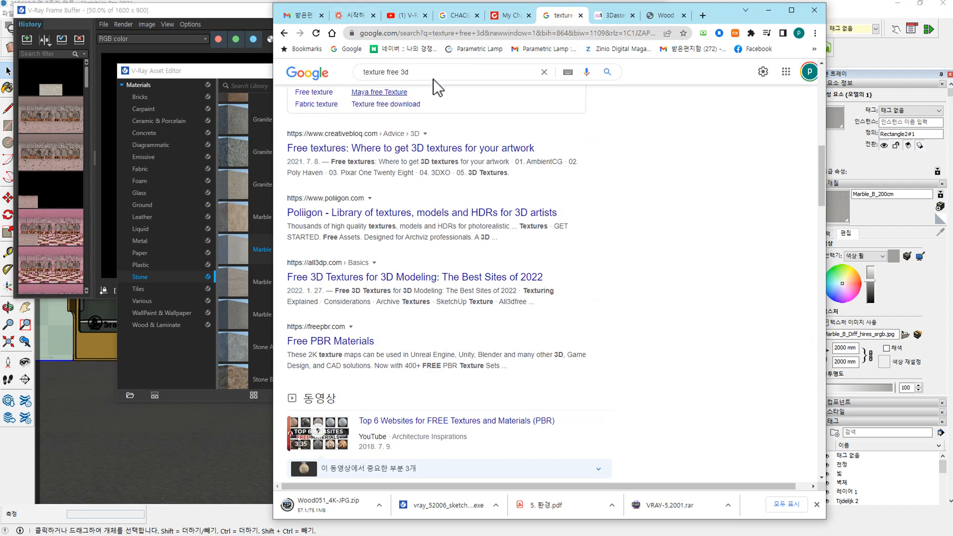
left_click(539, 73)
scroll(398, 185, "up", 10)
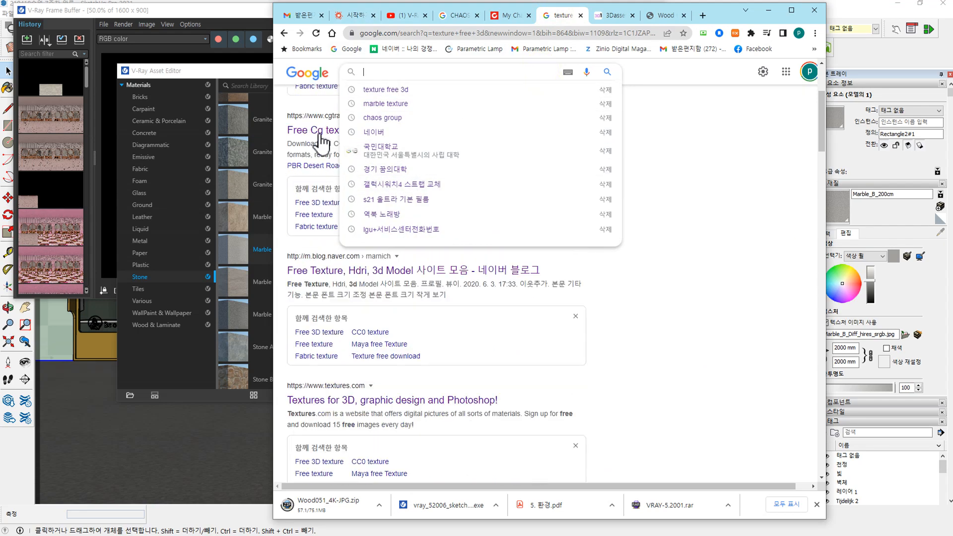
left_click(301, 101)
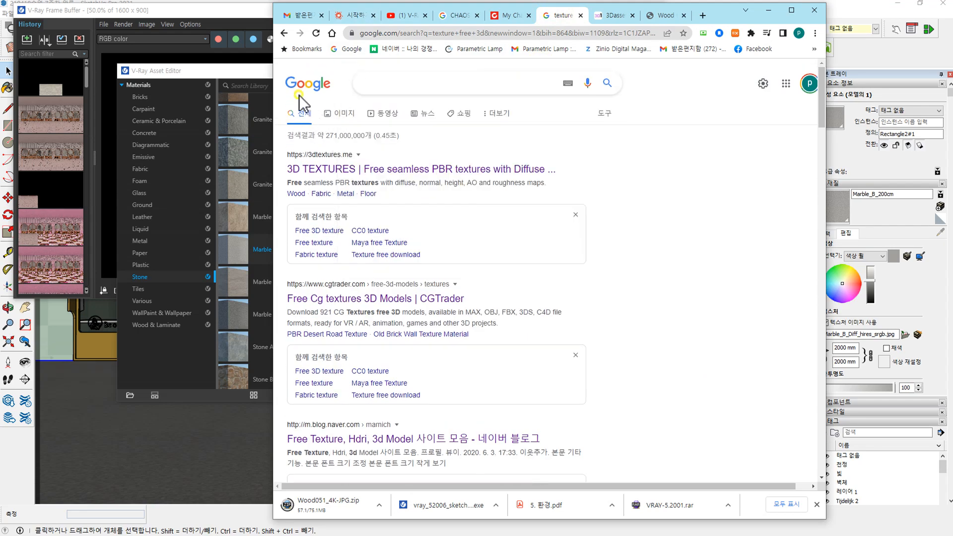
- Switch the search to image results and search for "marble texture free"
left_click(341, 115)
left_click(419, 80)
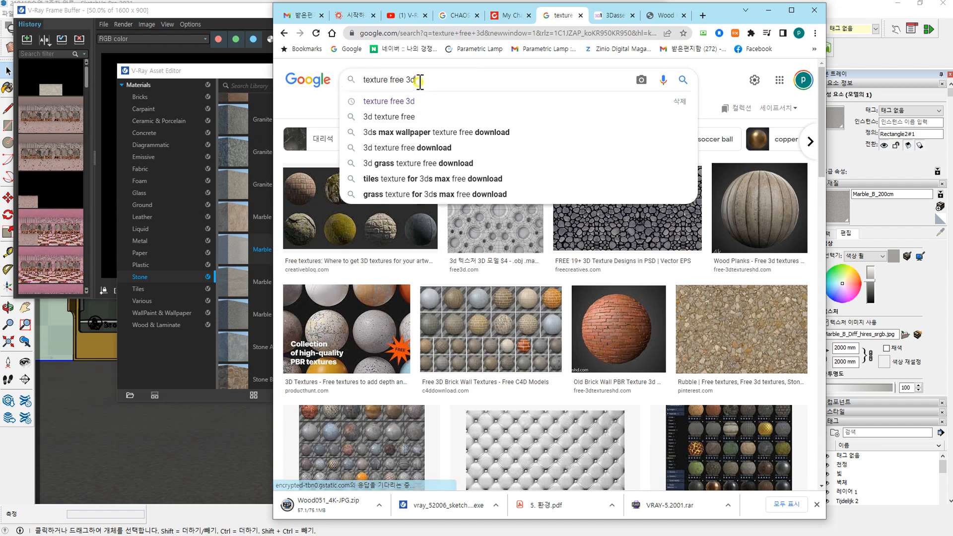
left_click_drag(420, 80, 366, 80)
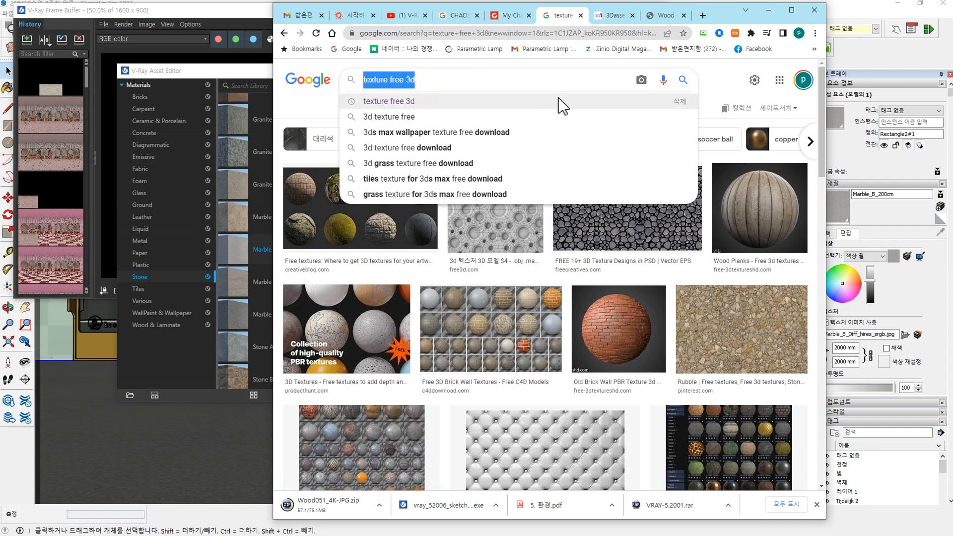
type("MA")
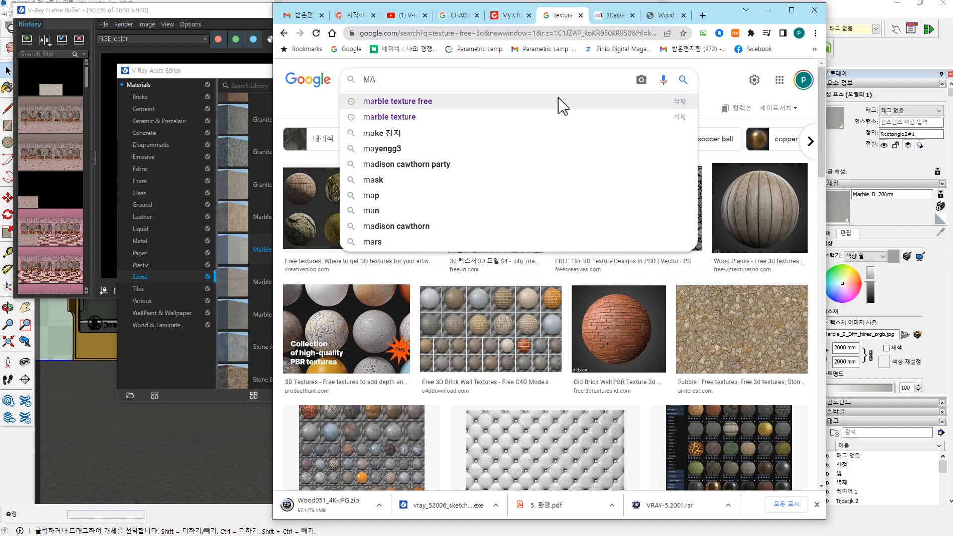
left_click(563, 102)
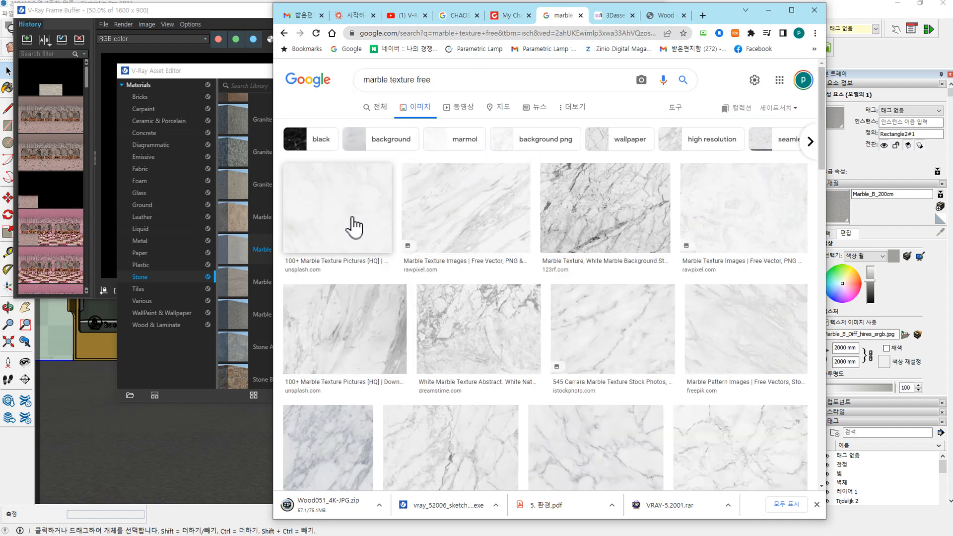
- Open the Unsplash source page of the first marble result in a new tab and enlarge its first white marble photo
left_click(356, 226)
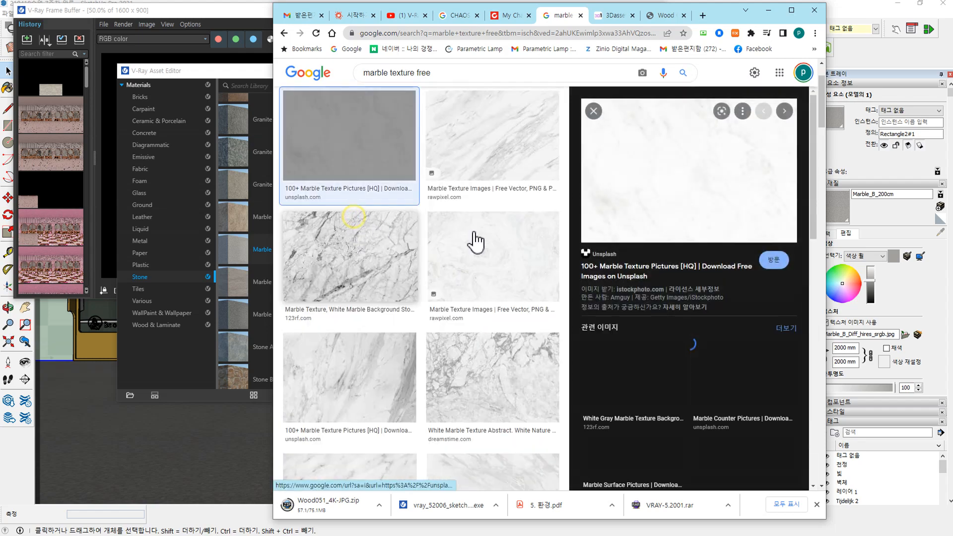
right_click(718, 180)
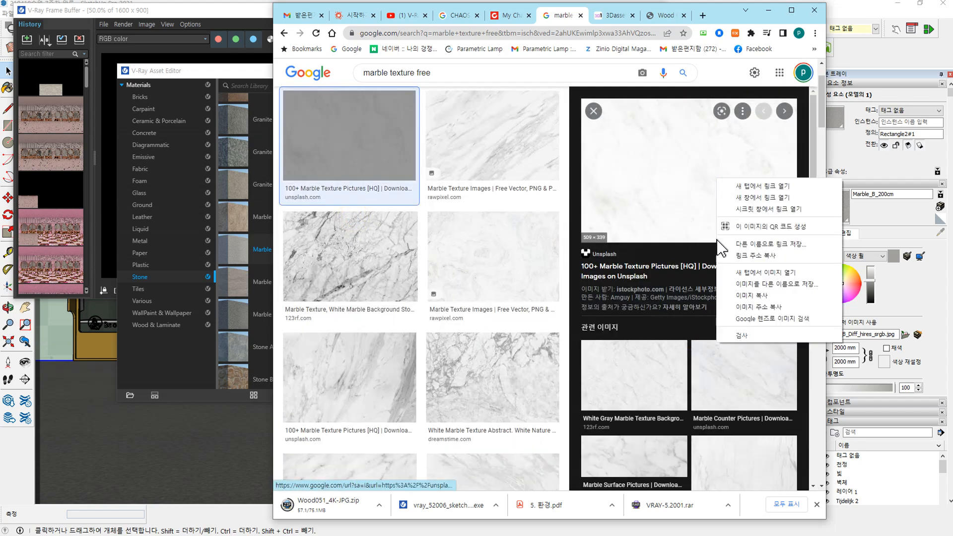
left_click(657, 191)
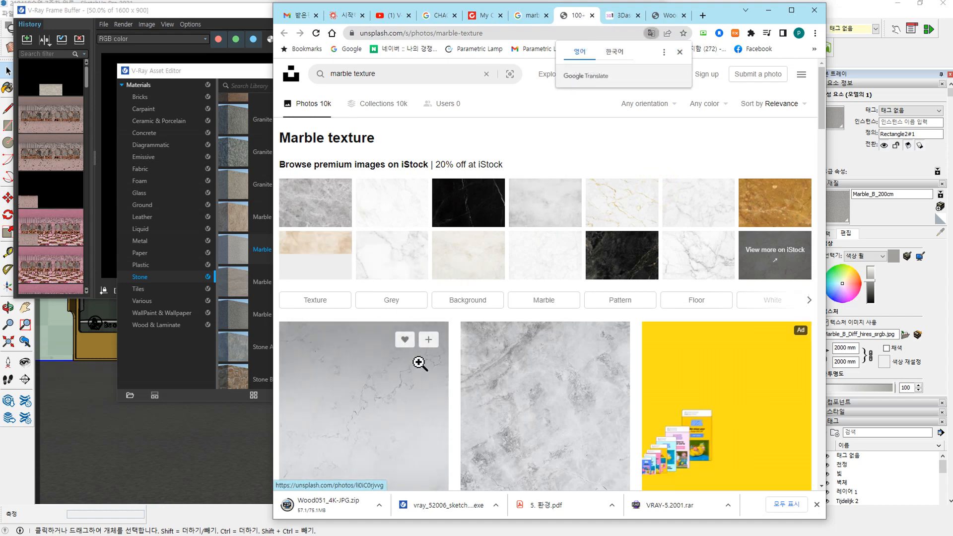
scroll(420, 343, "down", 2)
left_click(419, 329)
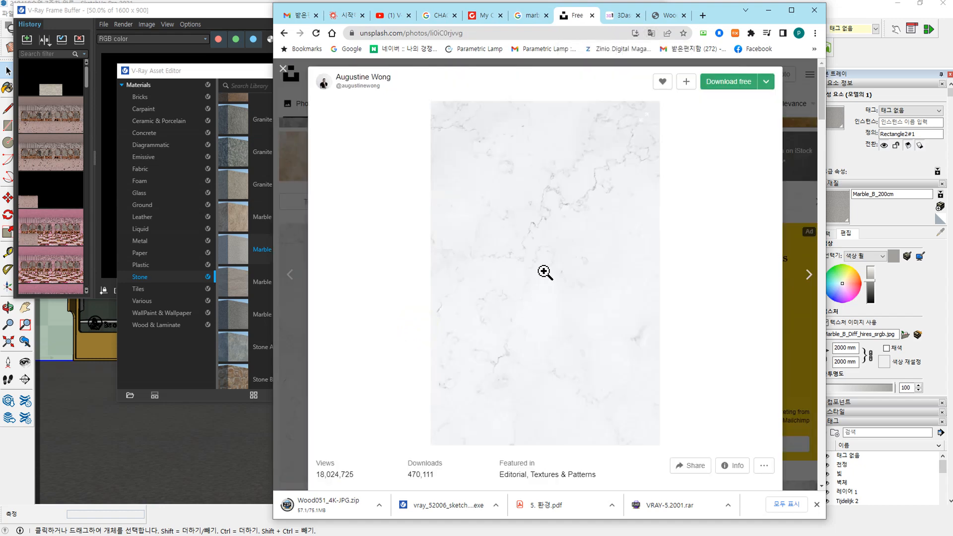
left_click(544, 274)
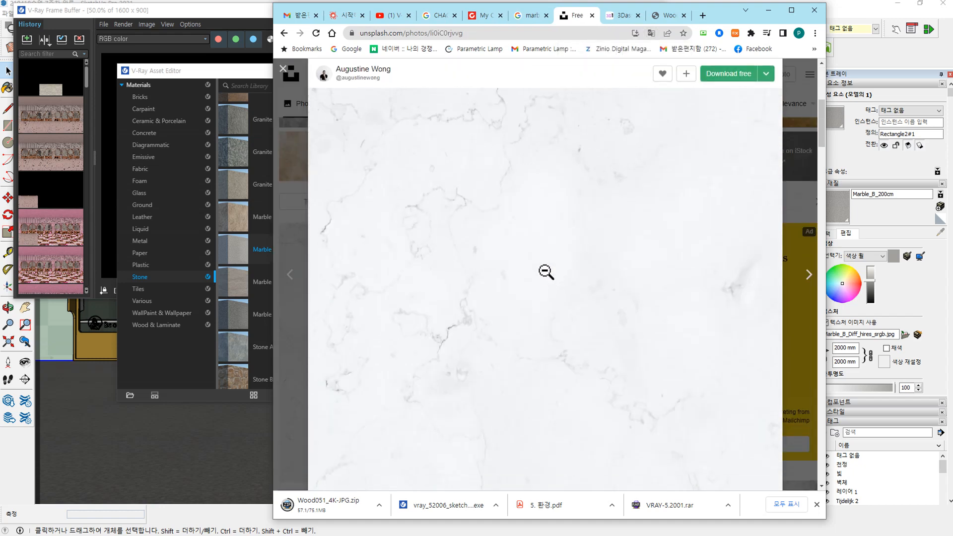
right_click(534, 223)
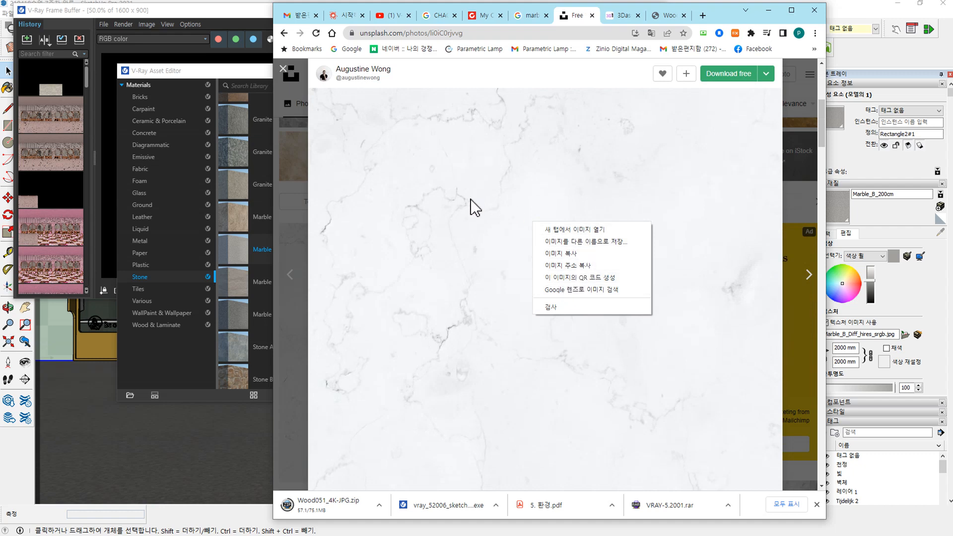
left_click(449, 281)
left_click(449, 283)
left_click(476, 289)
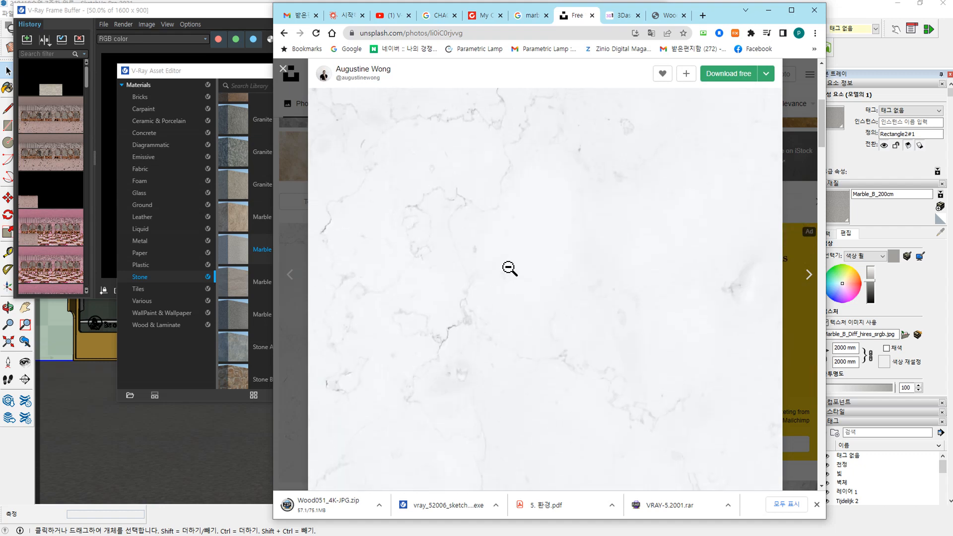
right_click(562, 224)
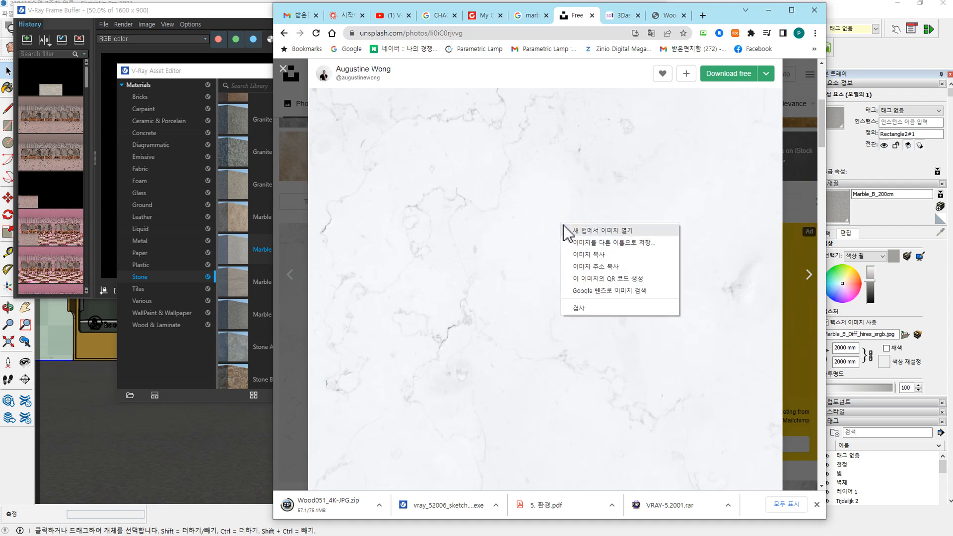
left_click(614, 243)
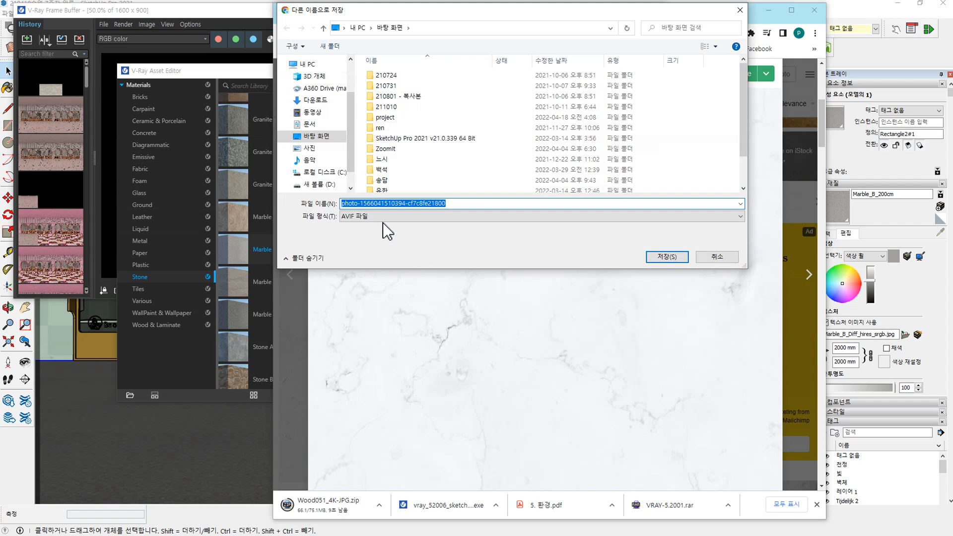
left_click(394, 216)
left_click(400, 222)
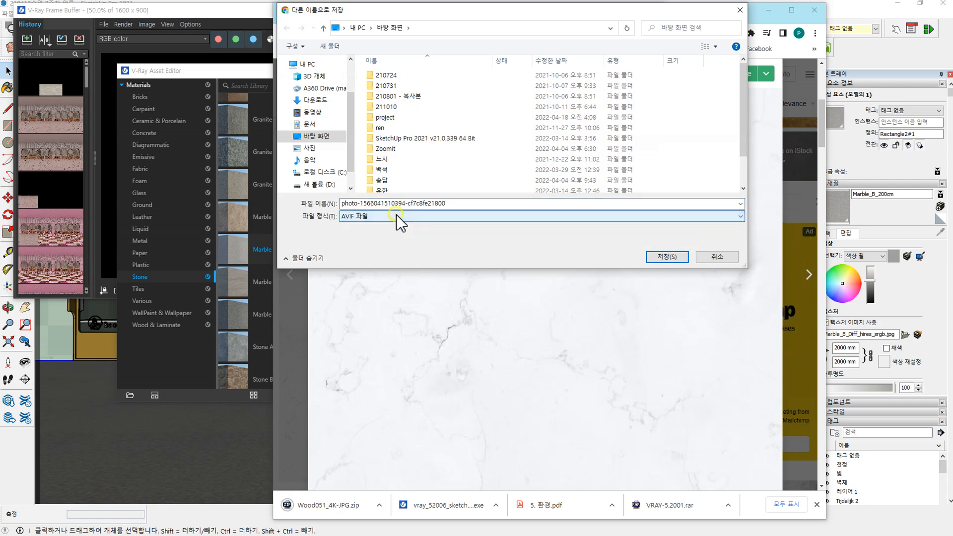
left_click(719, 257)
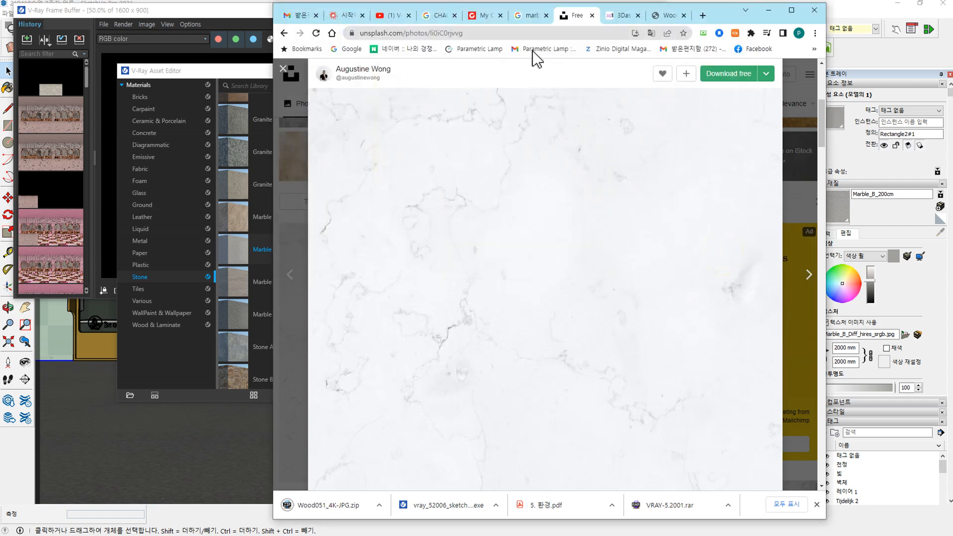
- Close the Unsplash tab, switch to 3Dassets.one and look through its MARBLE results for light marble materials
left_click(593, 16)
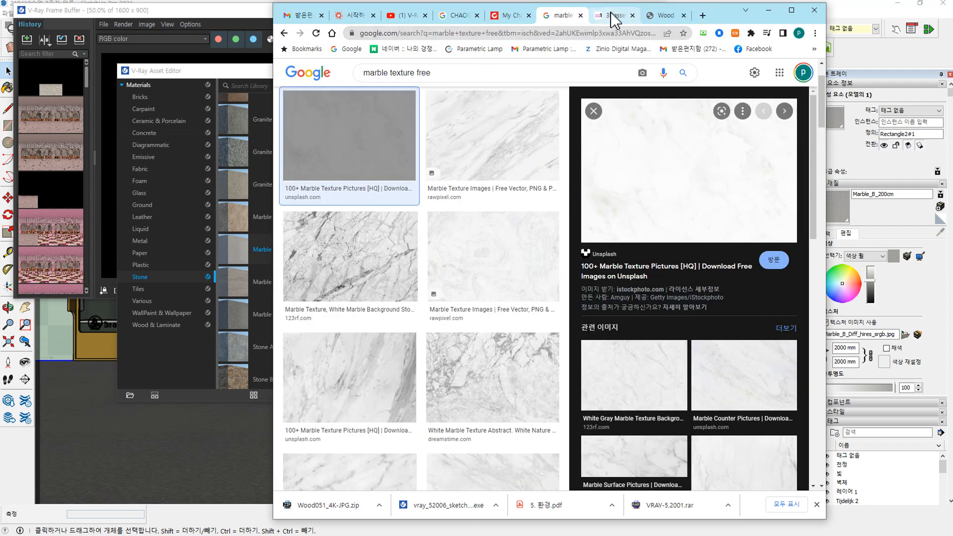
left_click(614, 15)
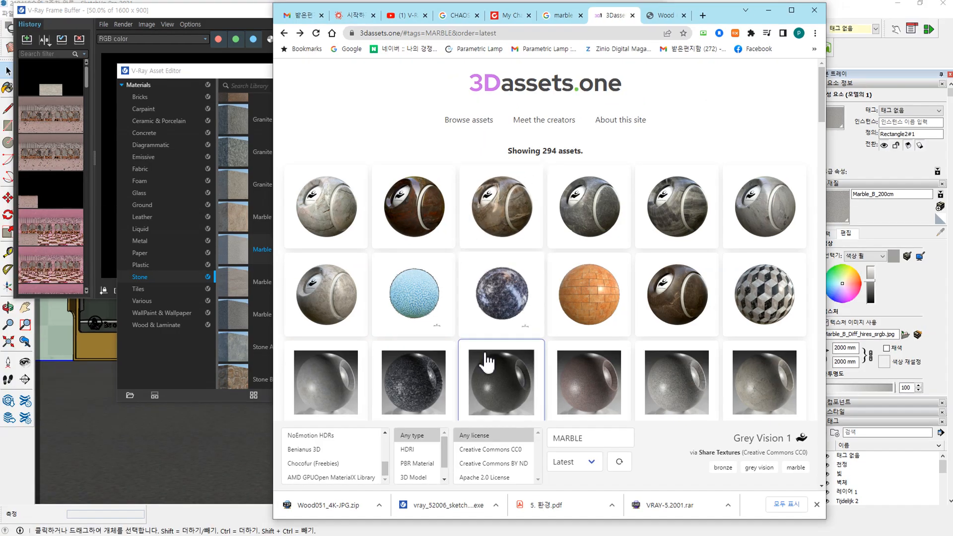
scroll(489, 363, "down", 3)
scroll(488, 362, "down", 5)
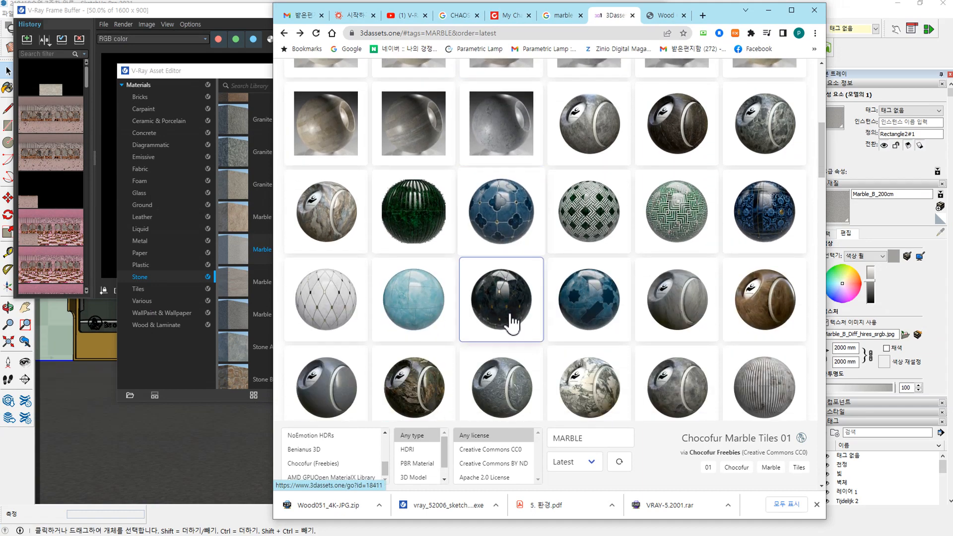
scroll(534, 312, "down", 5)
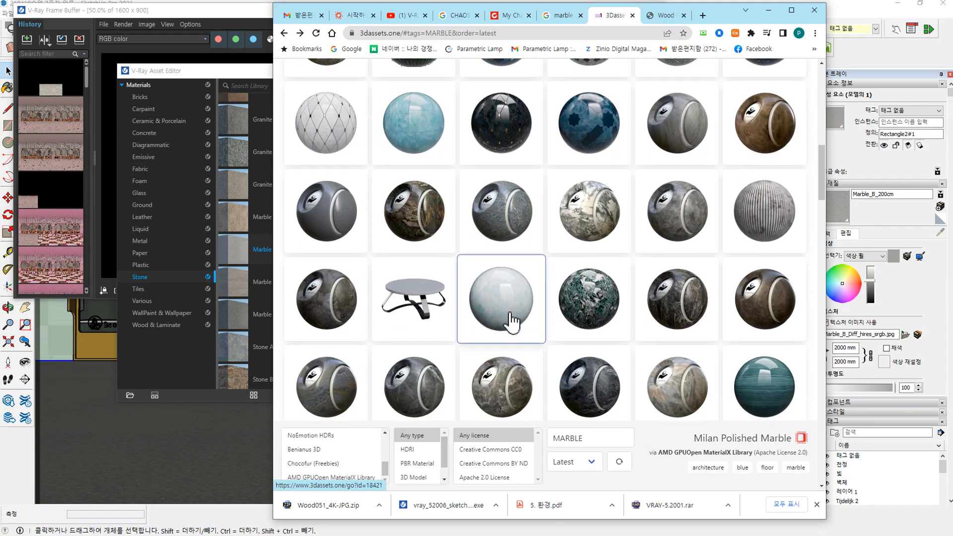
scroll(513, 323, "down", 2)
scroll(507, 323, "down", 3)
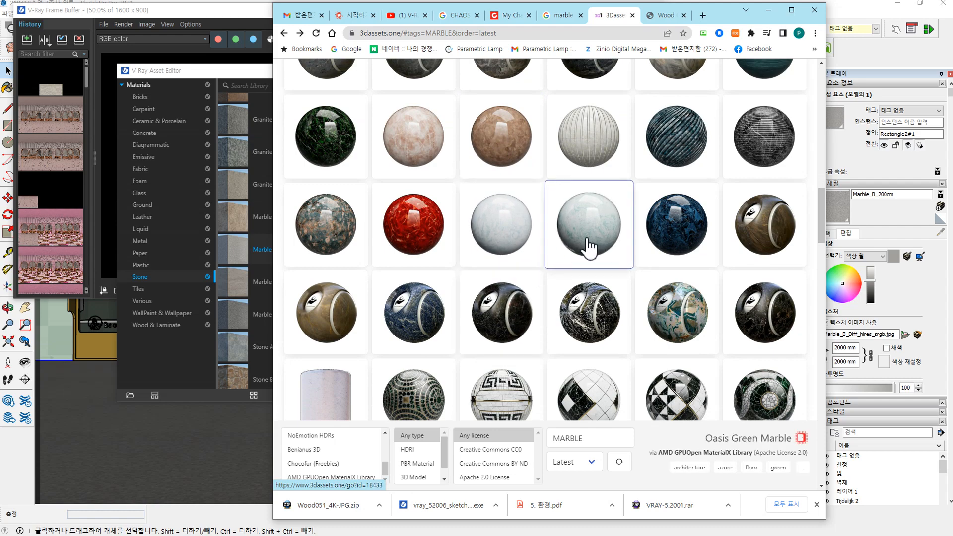
scroll(526, 244, "down", 3)
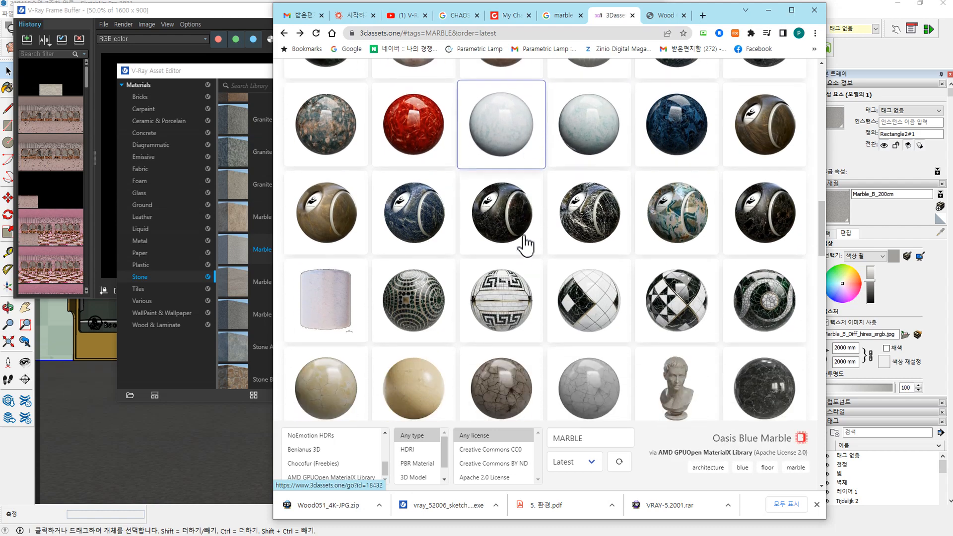
scroll(522, 268, "up", 5)
double_click(576, 438)
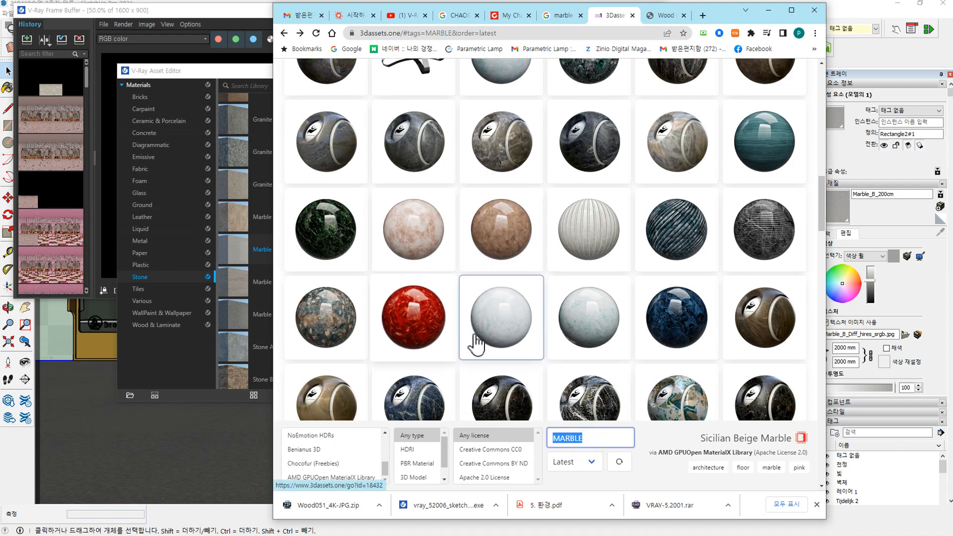
scroll(502, 318, "down", 5)
scroll(514, 330, "down", 2)
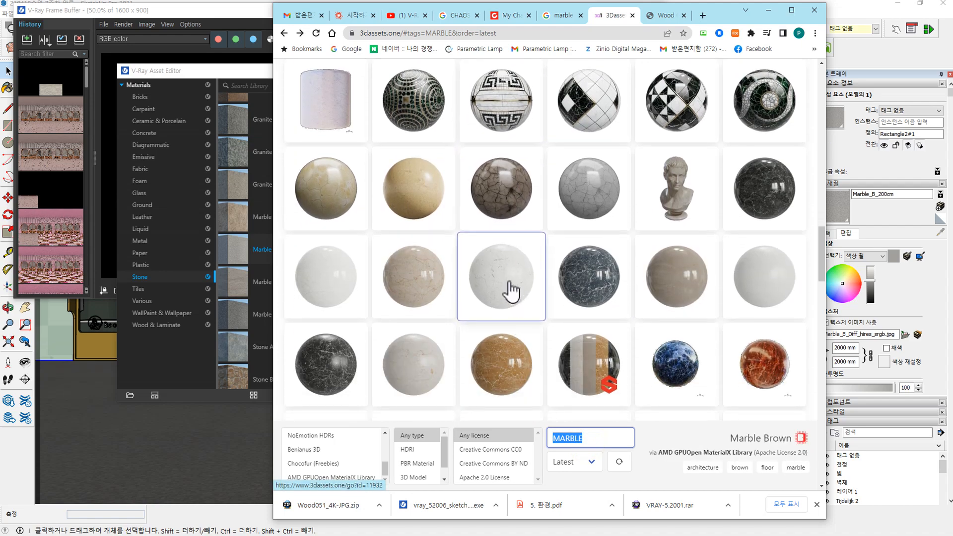
- Open the Marble 018 asset page on ambientCG, highlight its web address, and return to the MARBLE results
left_click(430, 364)
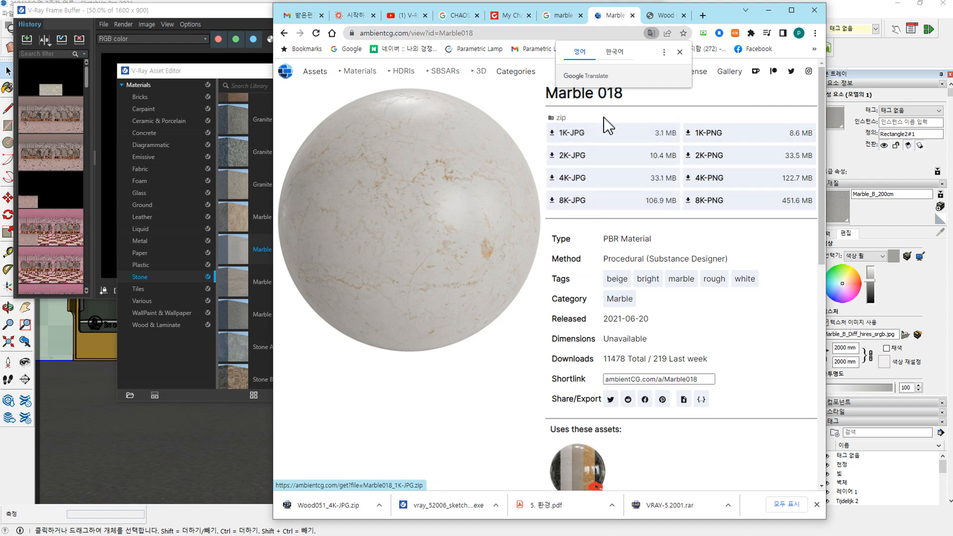
left_click(364, 33)
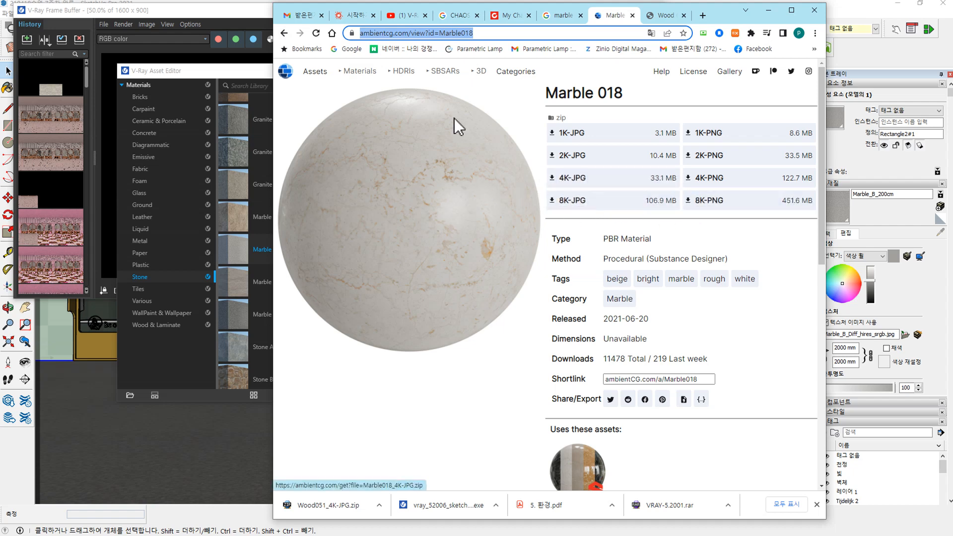
left_click(283, 33)
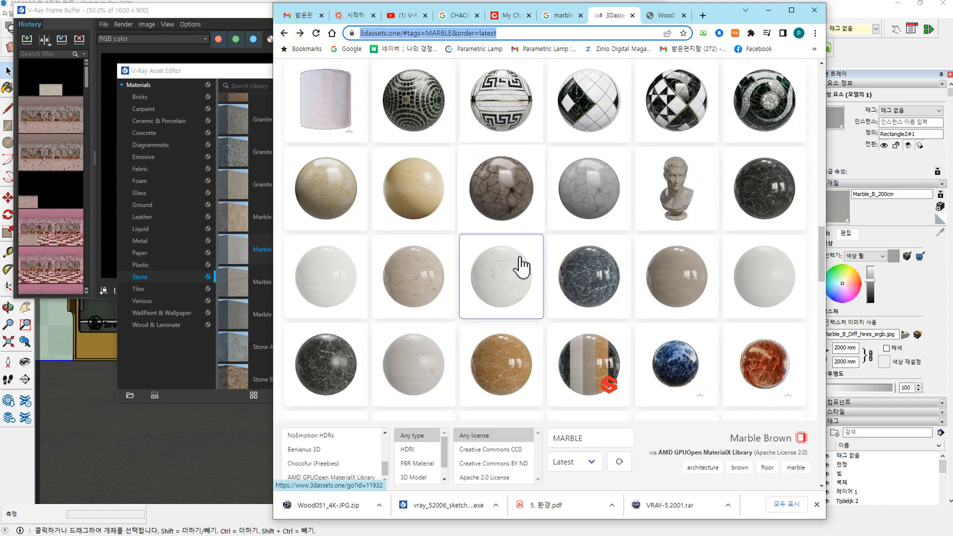
- Look through more MARBLE results, checking the Chocofur Marble Solid 03 page for its download option and specifications
scroll(529, 288, "down", 10)
scroll(531, 295, "up", 15)
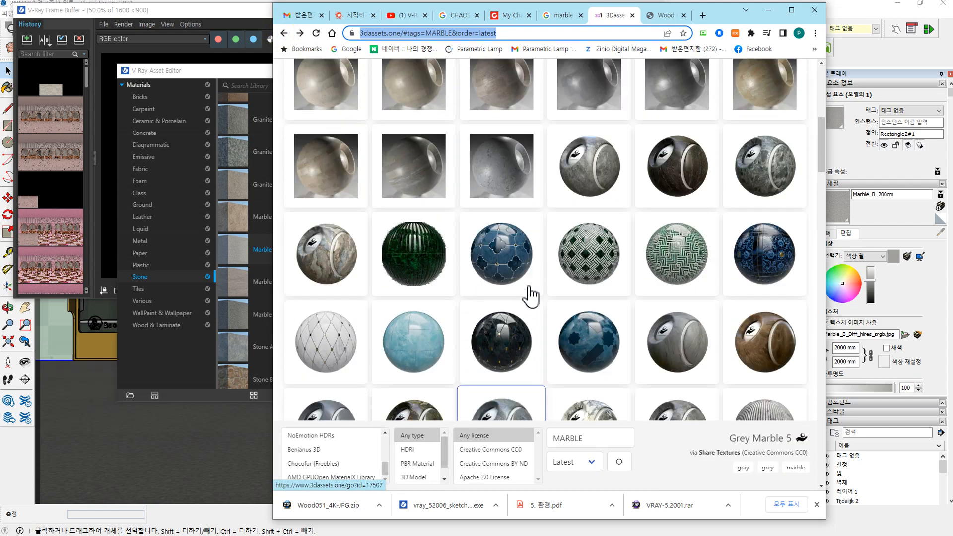
scroll(502, 324, "down", 3)
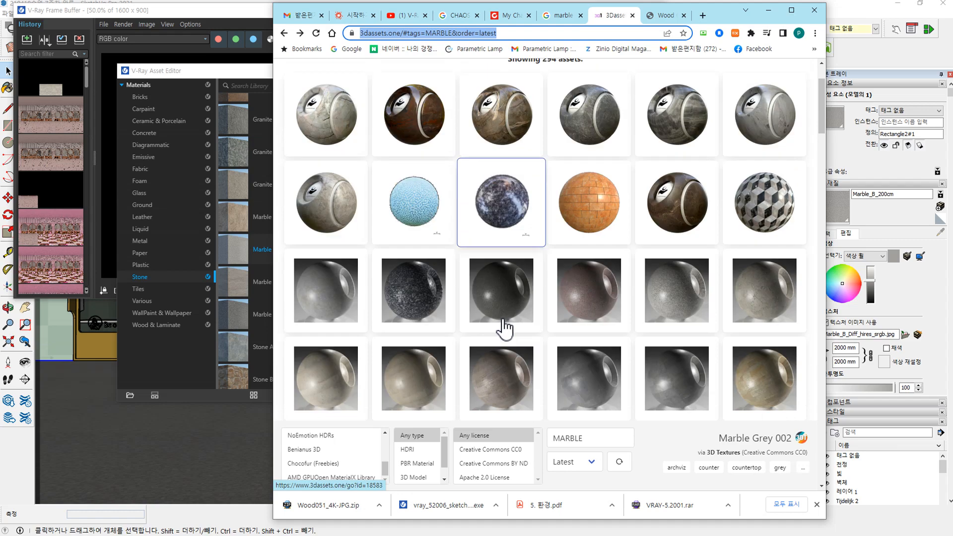
left_click(499, 230)
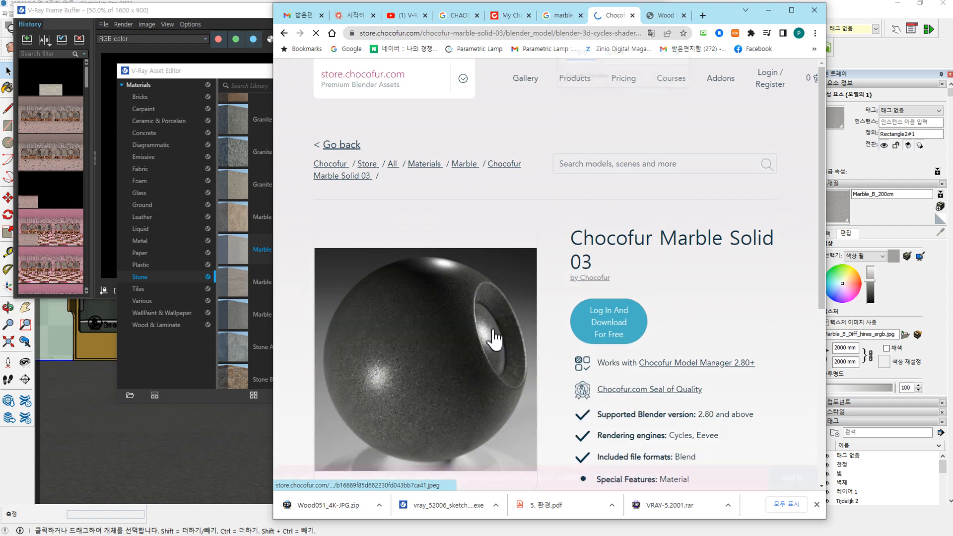
scroll(494, 348, "down", 2)
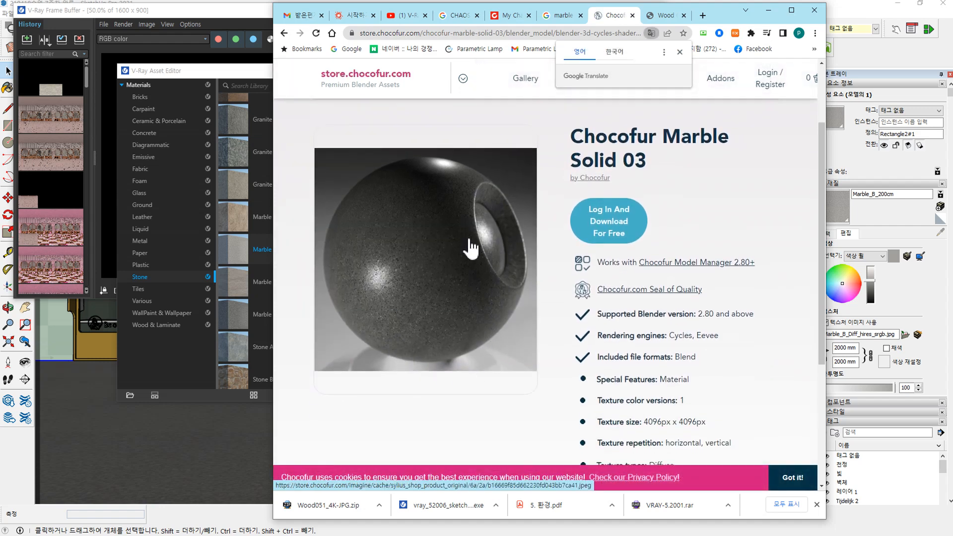
left_click(284, 33)
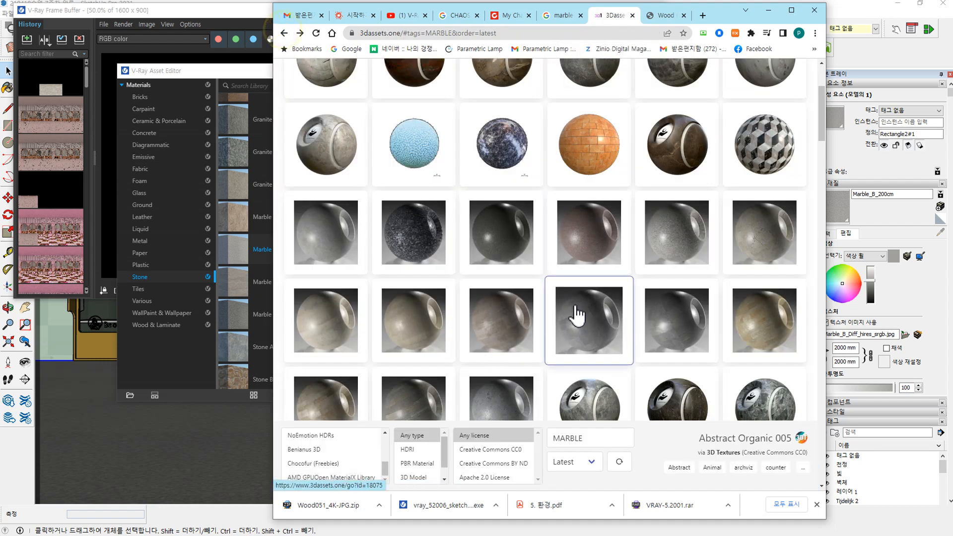
scroll(574, 359, "down", 6)
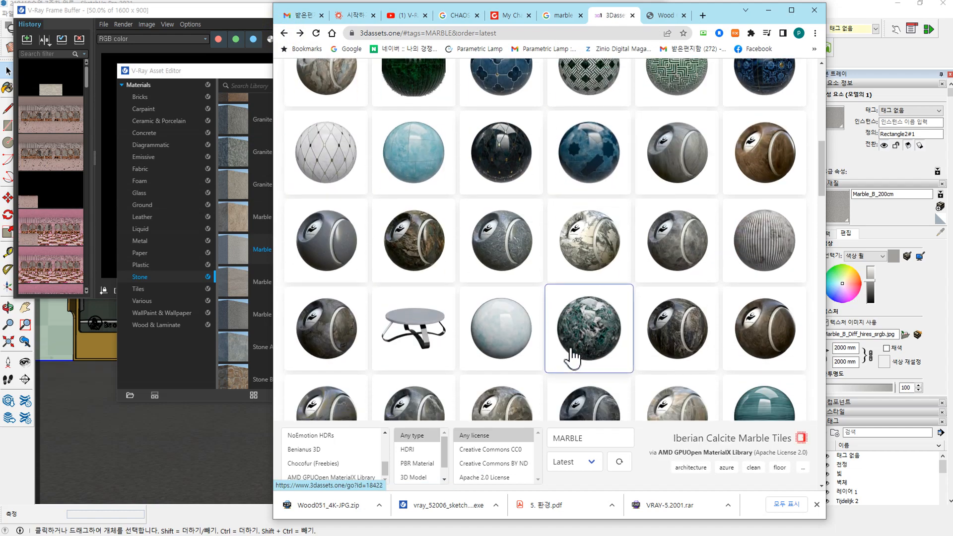
scroll(571, 338, "up", 3)
scroll(571, 337, "down", 3)
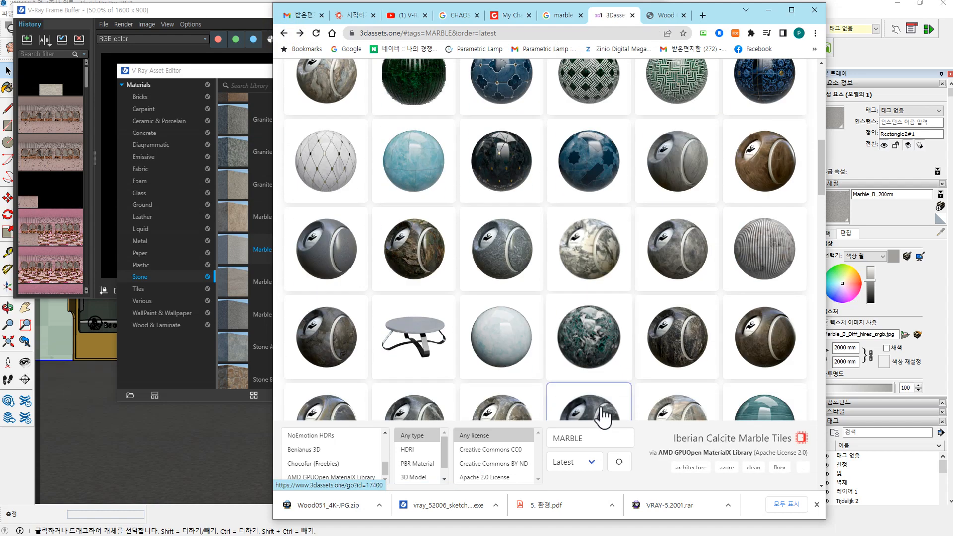
- Reset the asset filters and look through the full, unfiltered 3Dassets.one catalogue
left_click(619, 461)
scroll(489, 303, "down", 2)
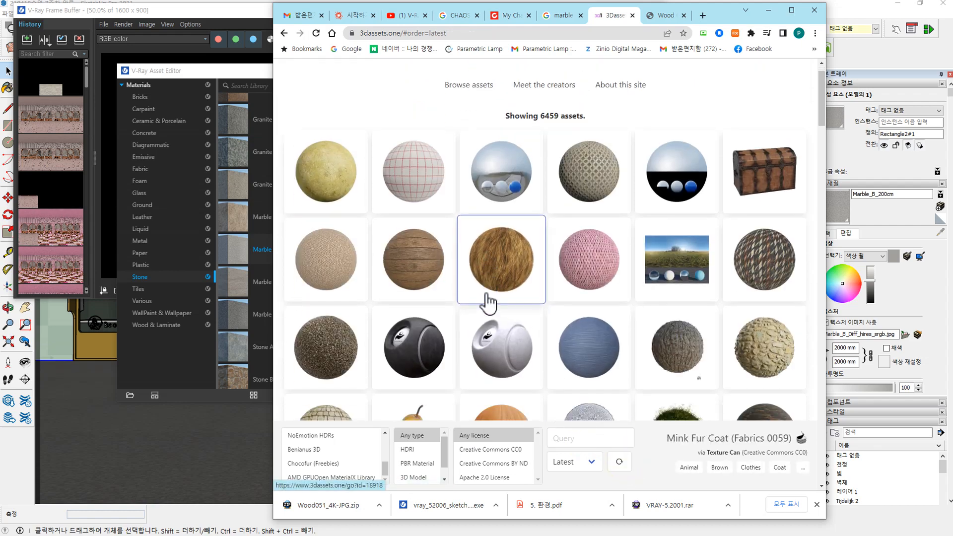
scroll(490, 303, "down", 2)
scroll(544, 302, "down", 5)
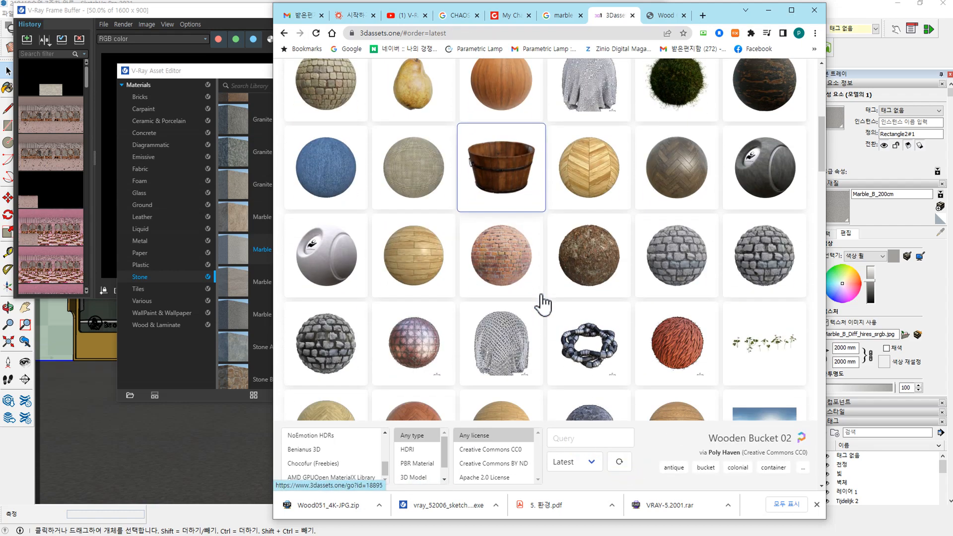
scroll(544, 304, "down", 2)
scroll(517, 378, "down", 4)
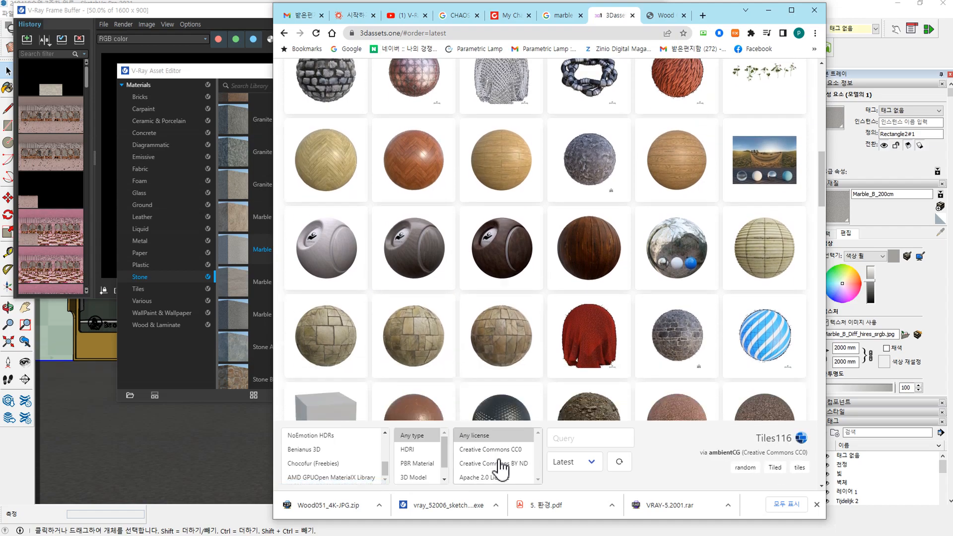
scroll(527, 339, "down", 14)
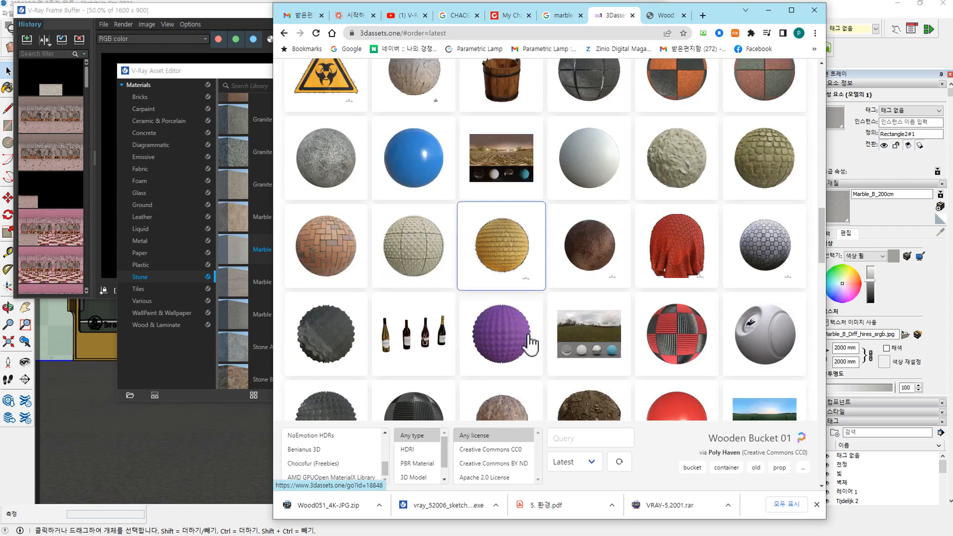
scroll(516, 333, "down", 12)
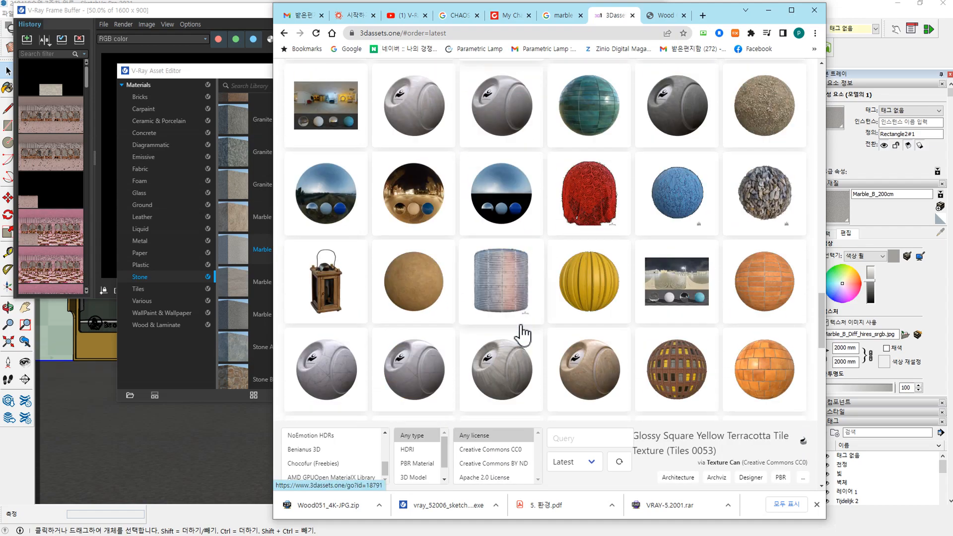
scroll(487, 322, "up", 20)
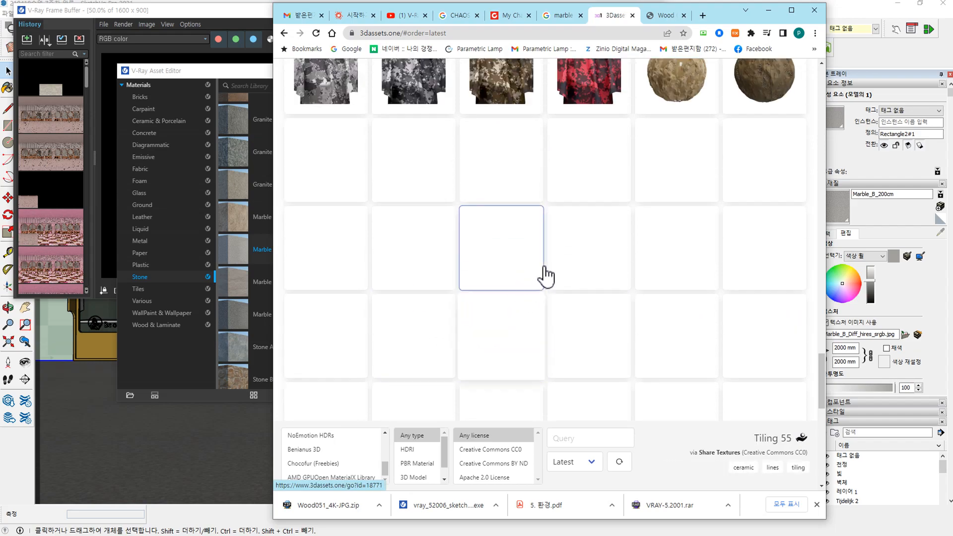
scroll(670, 275, "up", 10)
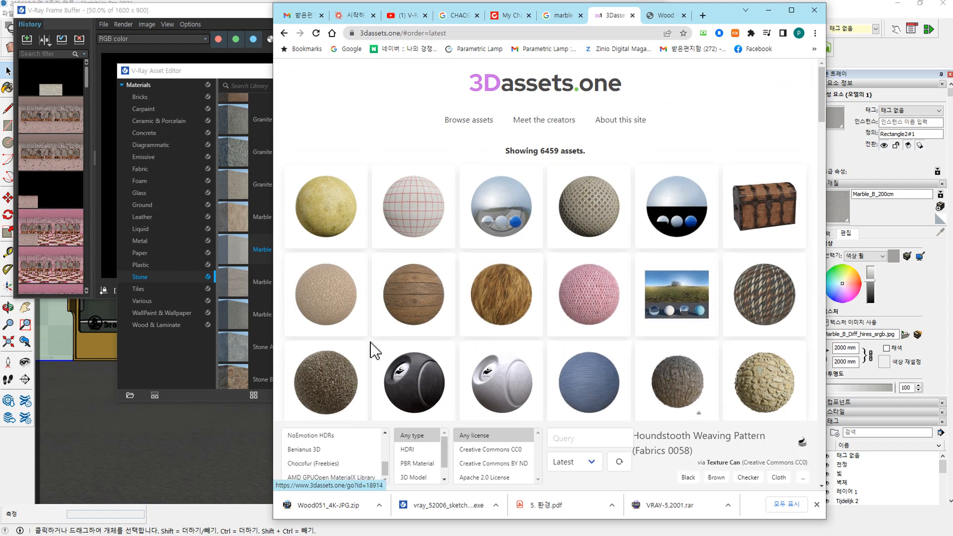
scroll(598, 308, "down", 5)
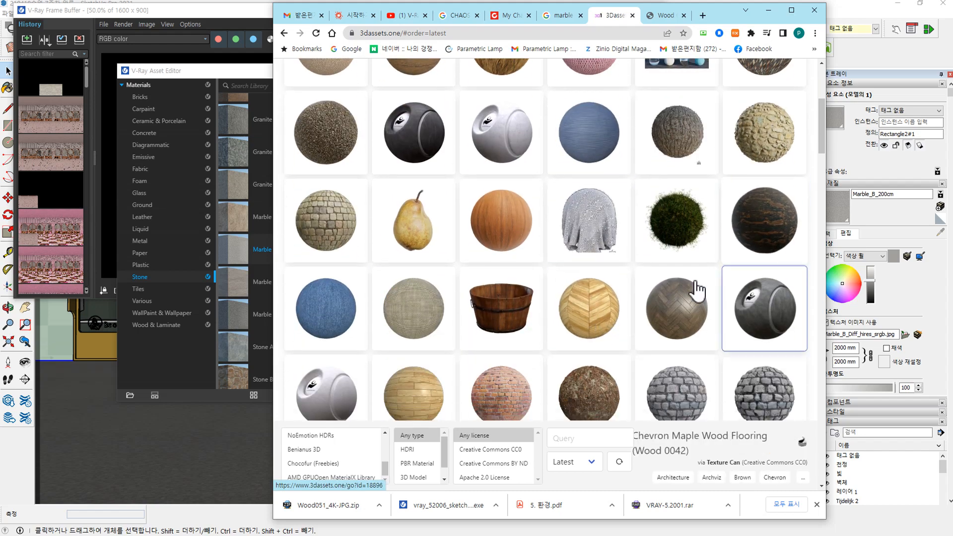
scroll(622, 308, "up", 5)
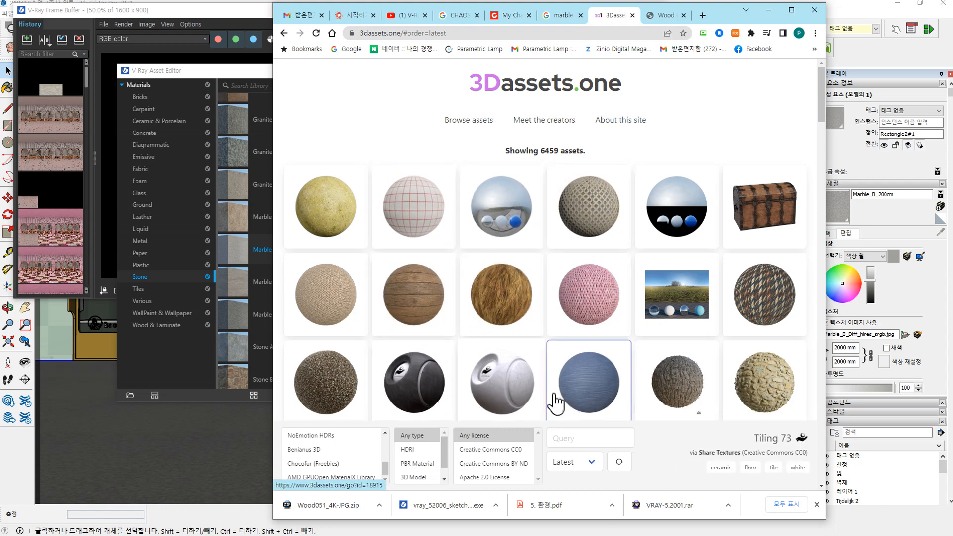
scroll(489, 342, "down", 3)
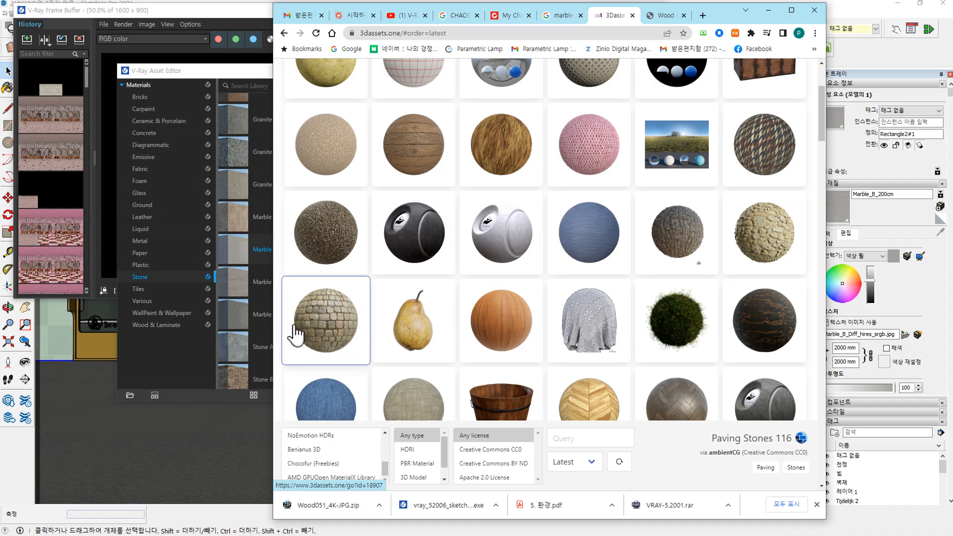
scroll(570, 196, "up", 3)
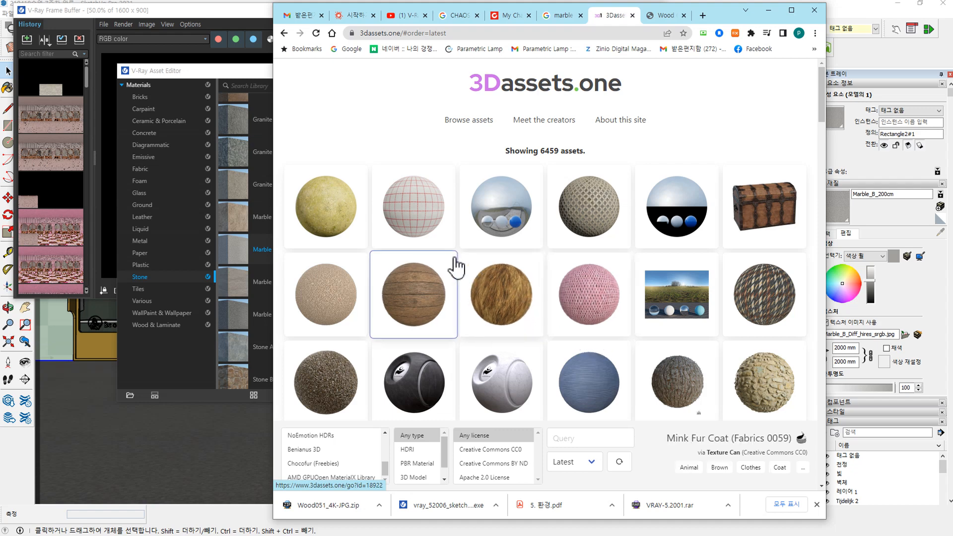
- Search the 3Dassets.one catalogue for MARBLE
left_click(566, 439)
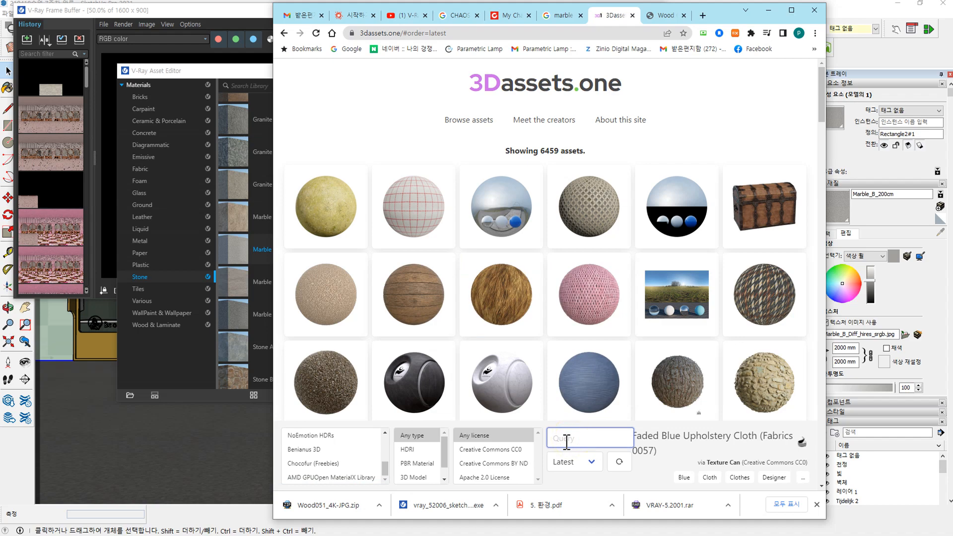
type("MARBLE")
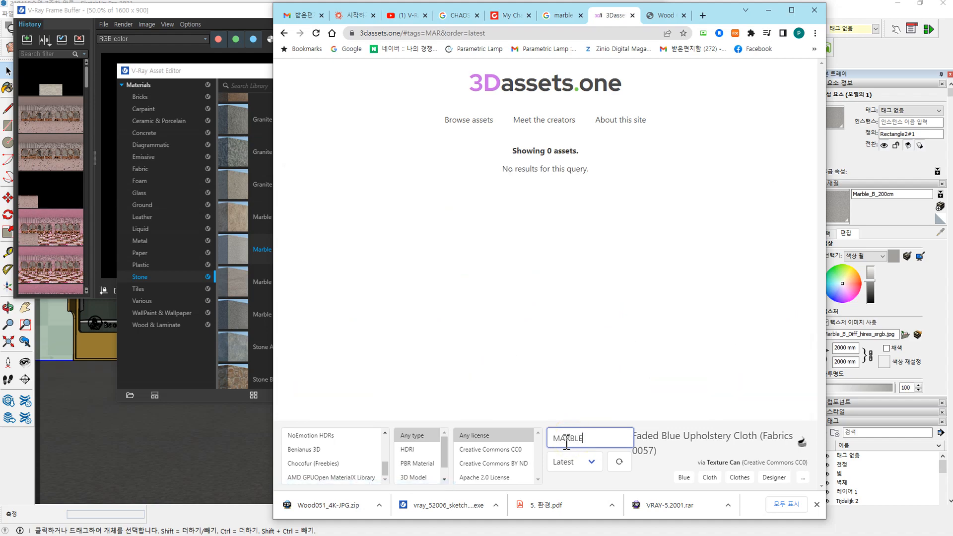
- Look through the MARBLE search results for a suitable white marble material
scroll(571, 322, "down", 5)
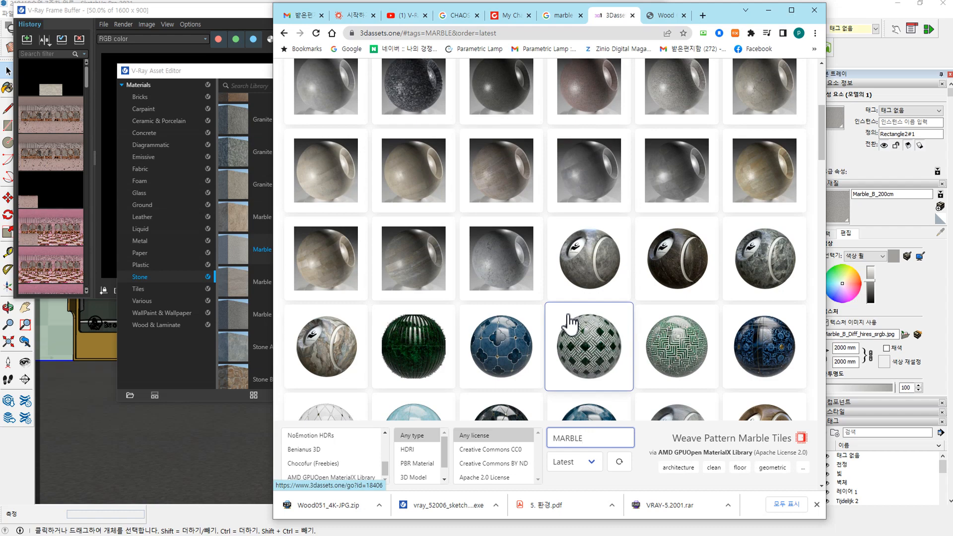
scroll(571, 322, "down", 7)
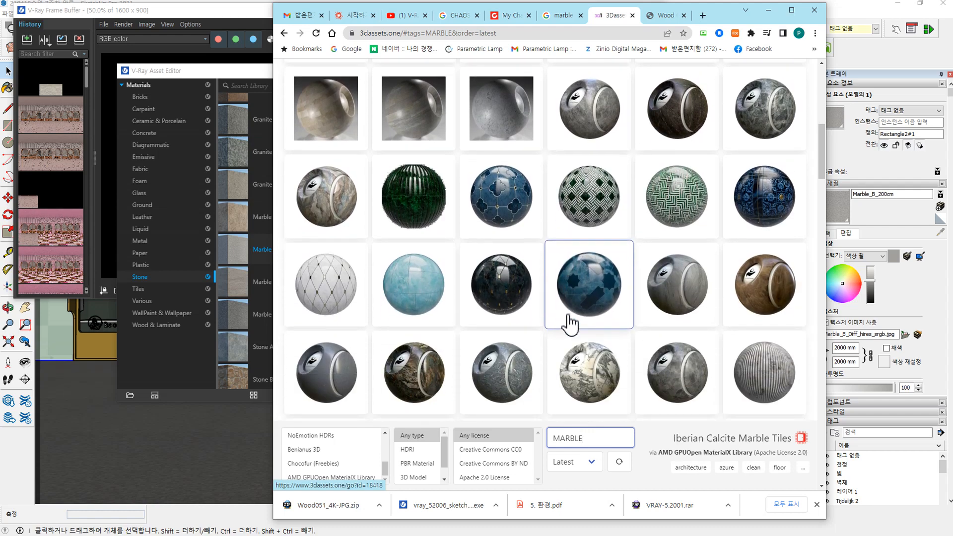
scroll(569, 330, "down", 7)
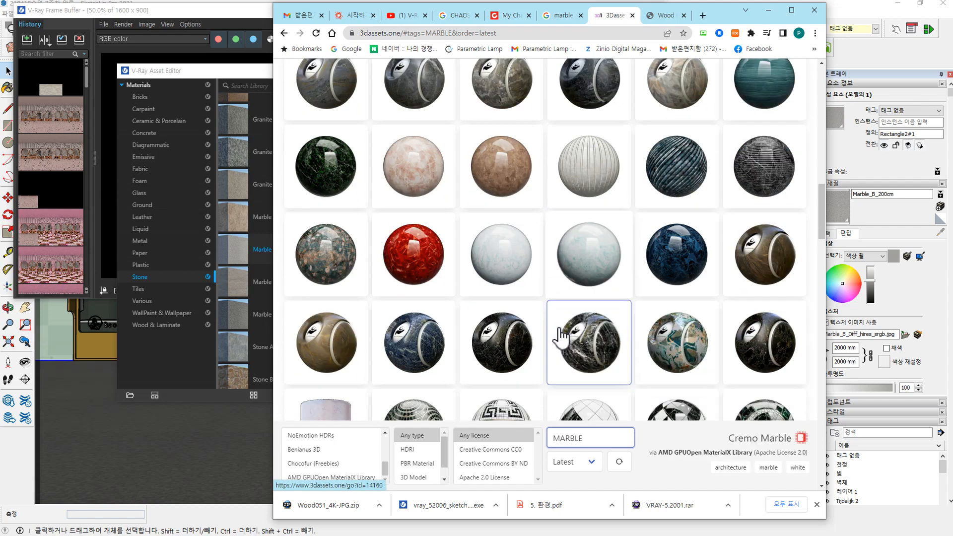
scroll(563, 338, "down", 5)
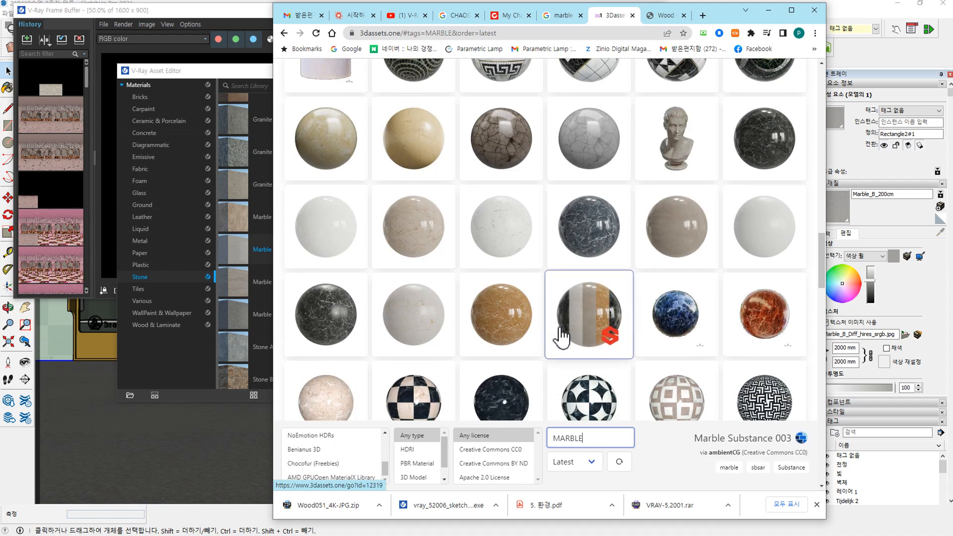
scroll(563, 338, "down", 3)
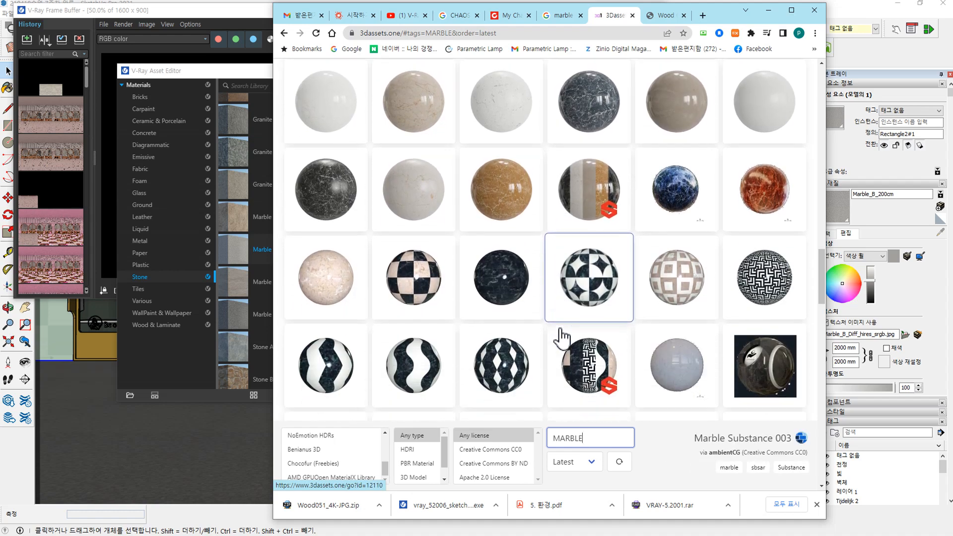
scroll(563, 336, "down", 3)
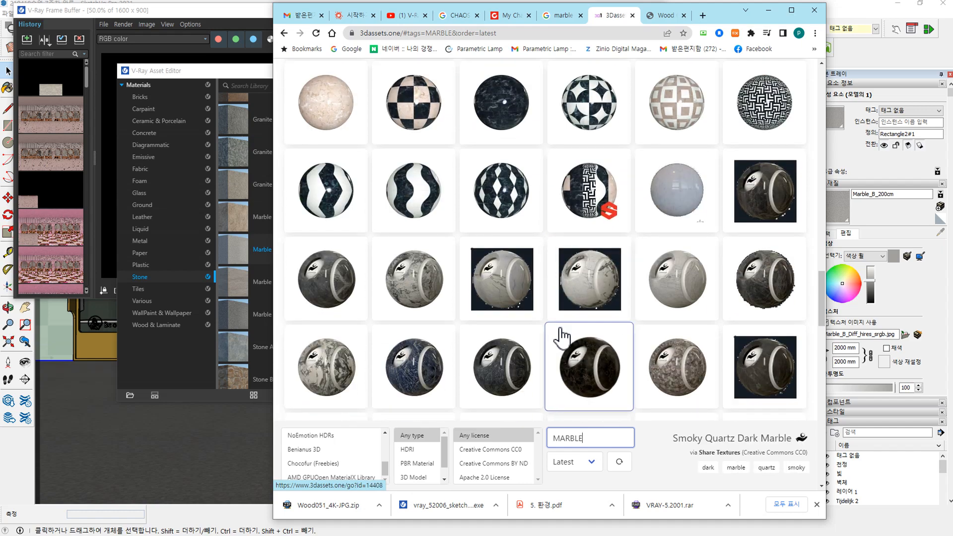
- Open the Statuaretto White Marble Extra 2 page on sharetextures and download its 4K texture archive
left_click(679, 285)
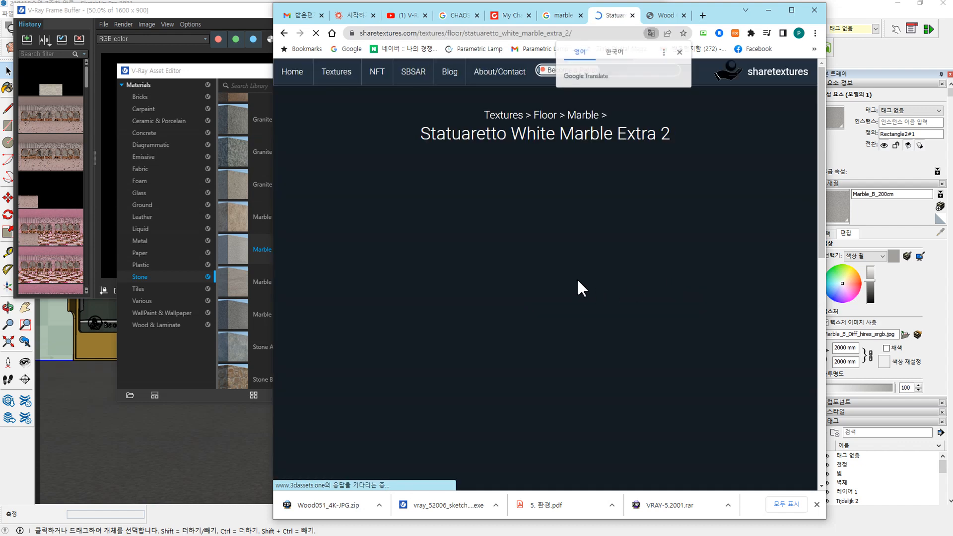
left_click(680, 53)
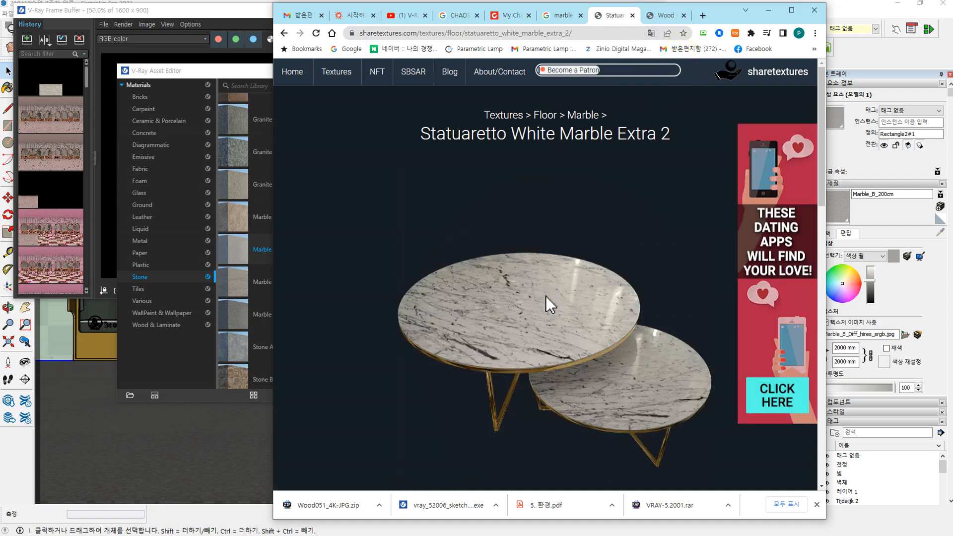
scroll(544, 300, "down", 5)
mouse_move(539, 345)
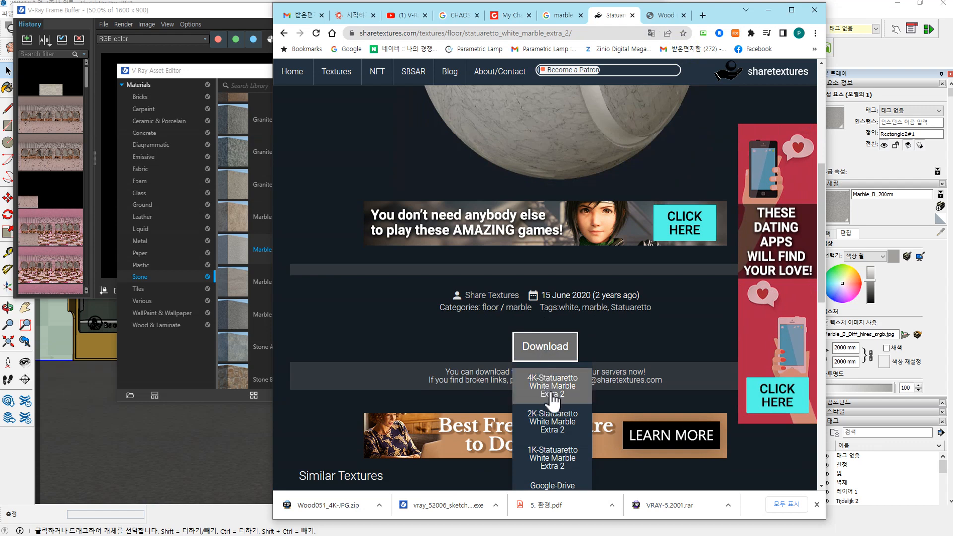
scroll(554, 395, "down", 2)
left_click(563, 290)
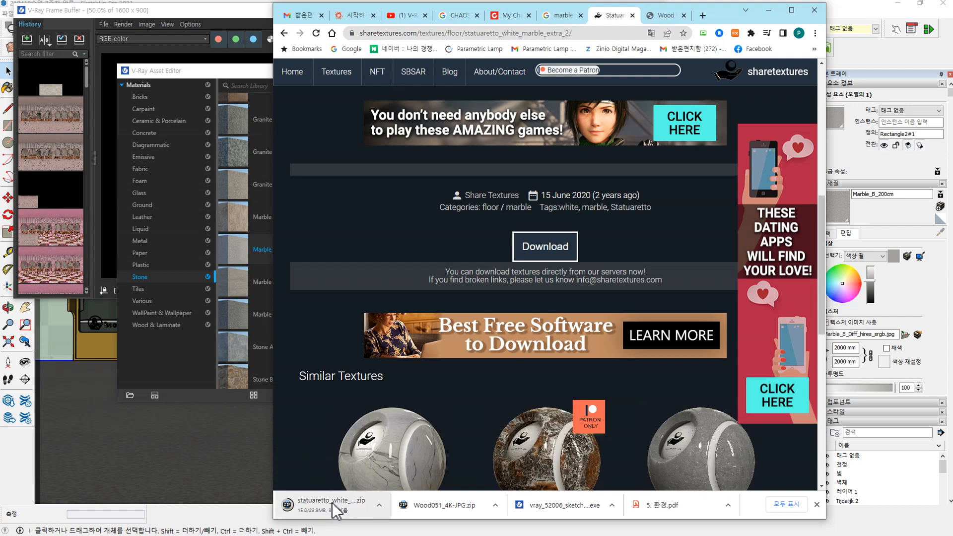
- Return to the start of the MARBLE results, highlight the 3Dassets.one site name, and bookmark the page
left_click(563, 18)
left_click(616, 16)
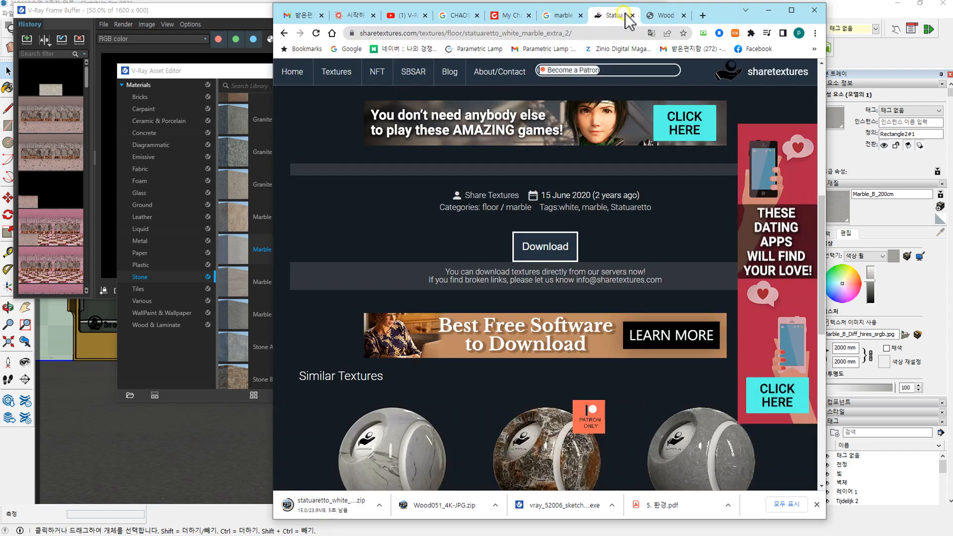
left_click(279, 33)
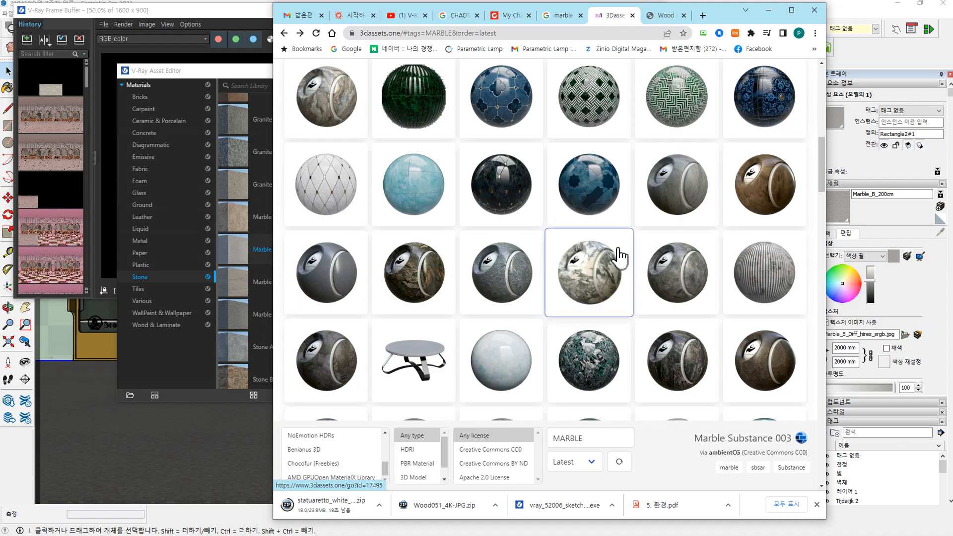
left_click_drag(817, 105, 817, 56)
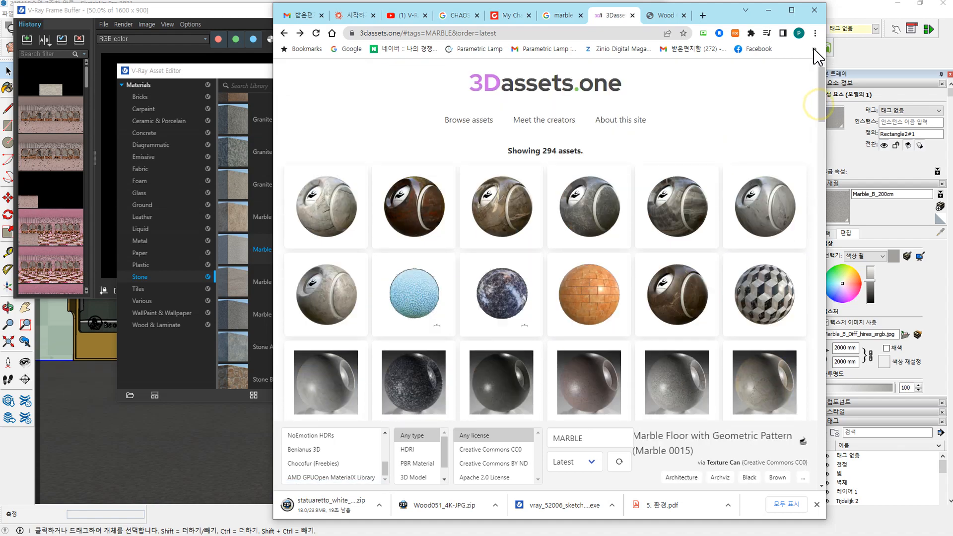
left_click_drag(485, 83, 650, 93)
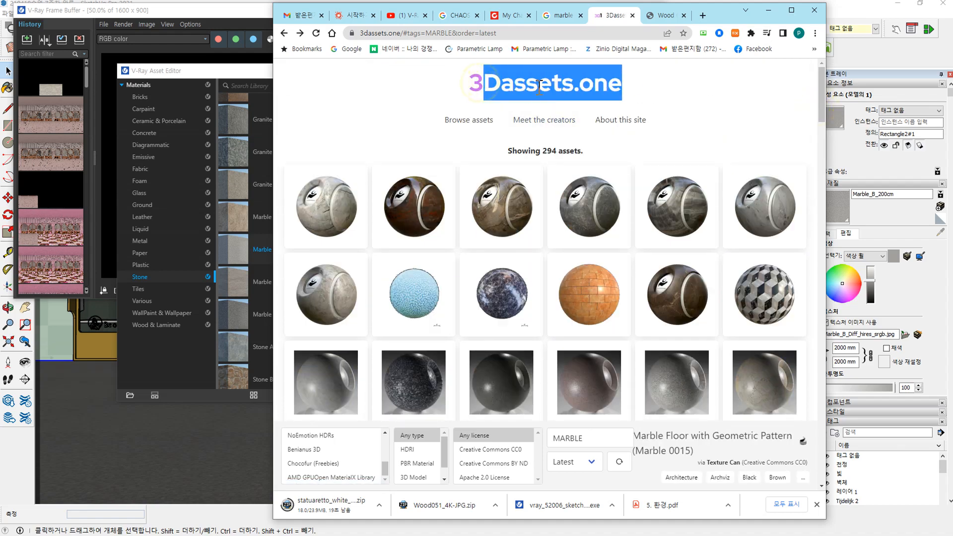
left_click_drag(476, 83, 677, 99)
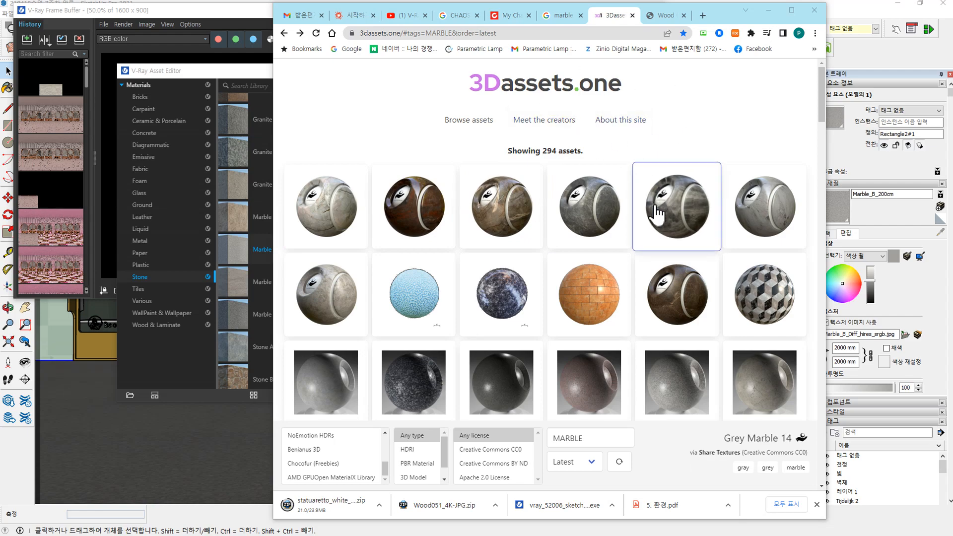
- Close the ambientCG Wood 051 page and return to the start of the 3Dassets.one MARBLE results
scroll(559, 283, "down", 6)
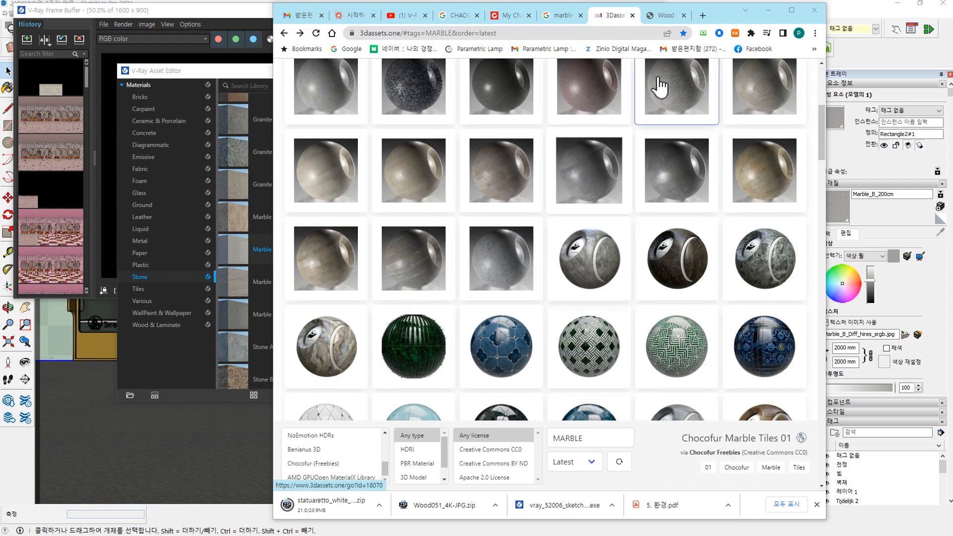
left_click(663, 16)
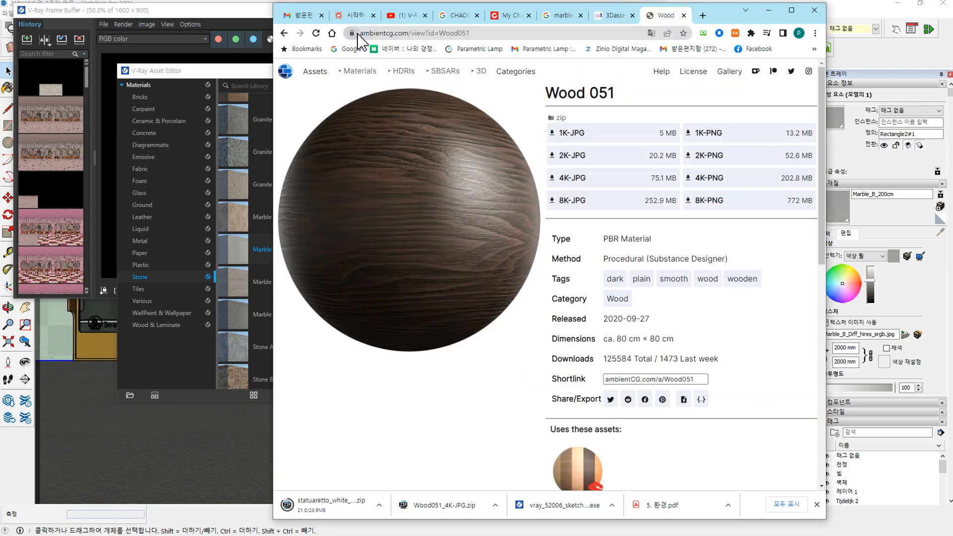
left_click(613, 16)
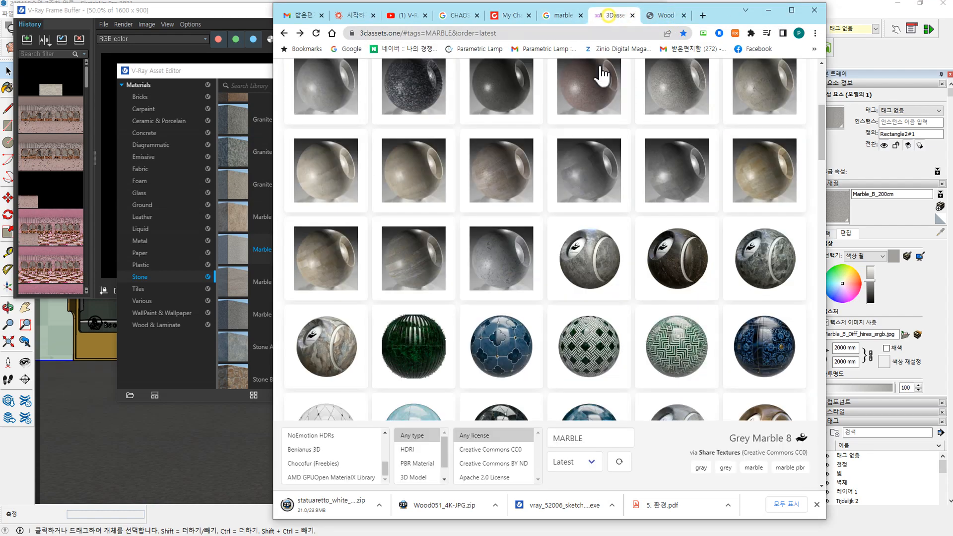
left_click(663, 17)
left_click(685, 16)
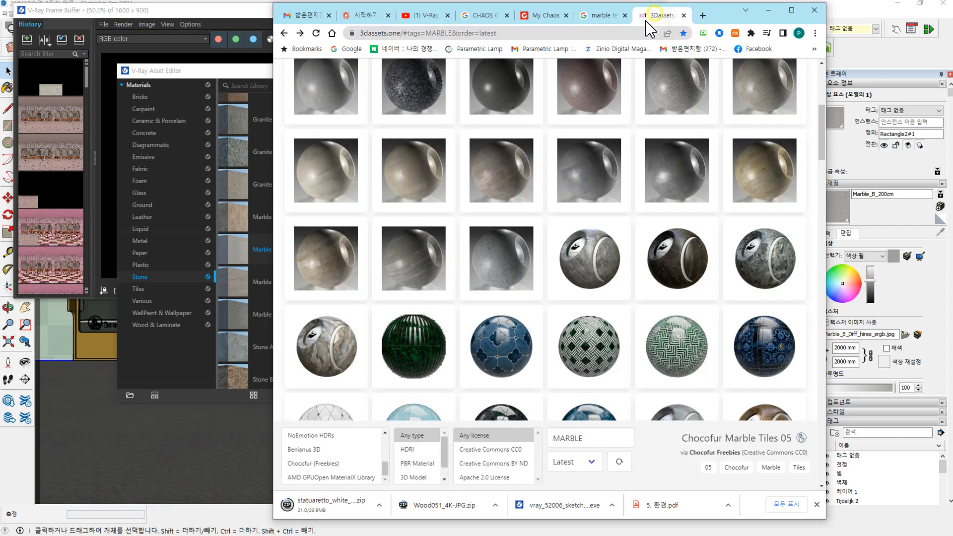
scroll(553, 213, "up", 5)
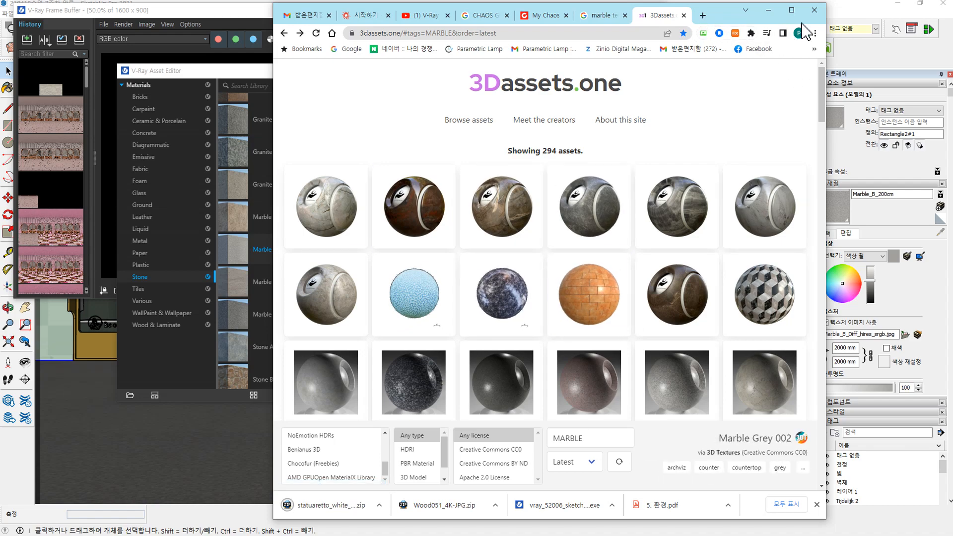
- Switch to File Explorer and paste the downloaded statuaretto_white_marble_extra_2-4K archive into the desktop folder 유한 > 2022-1
left_click(769, 10)
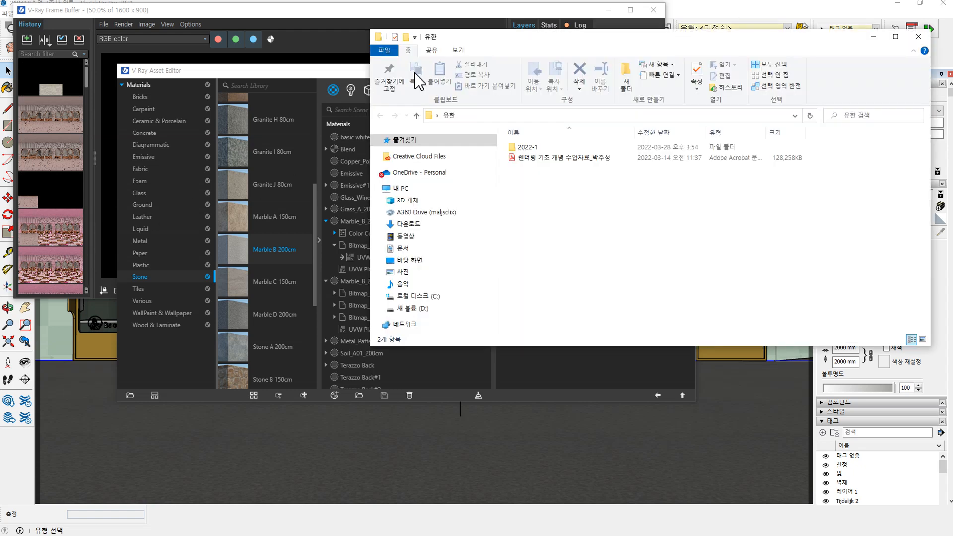
left_click_drag(496, 41, 0, 45)
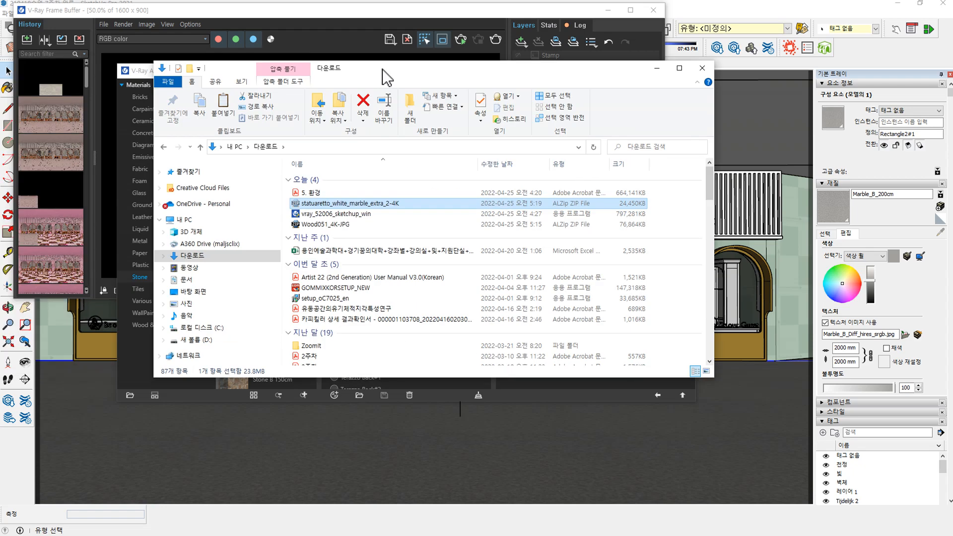
left_click_drag(382, 71, 344, 34)
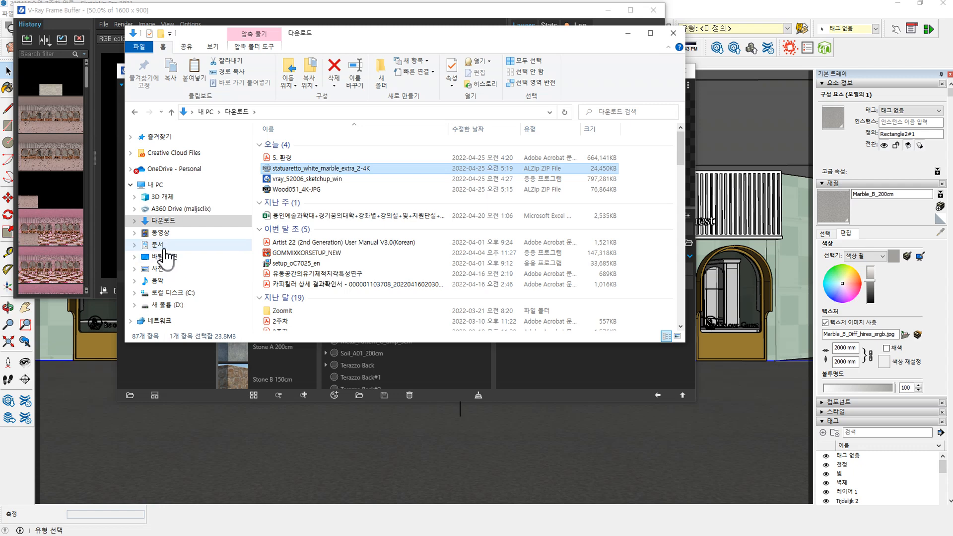
left_click(166, 257)
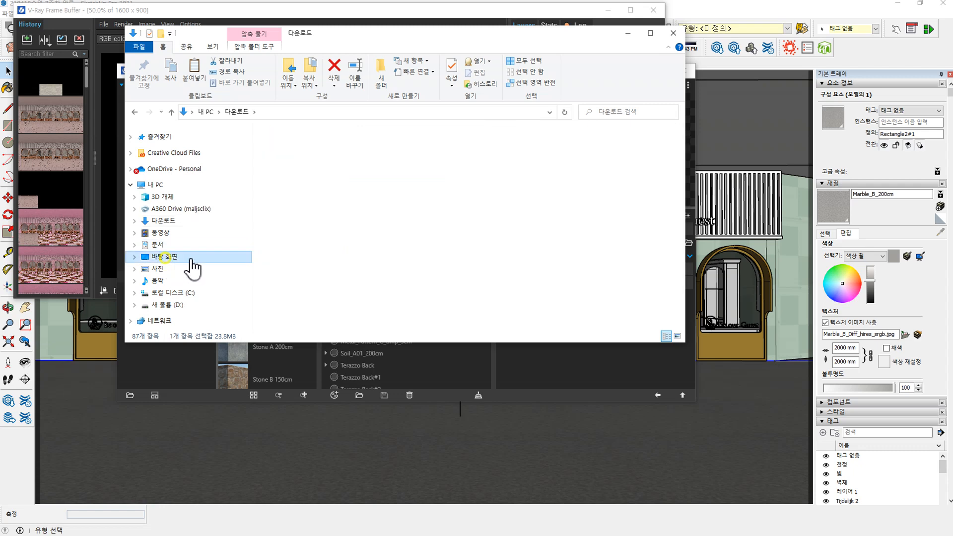
double_click(290, 263)
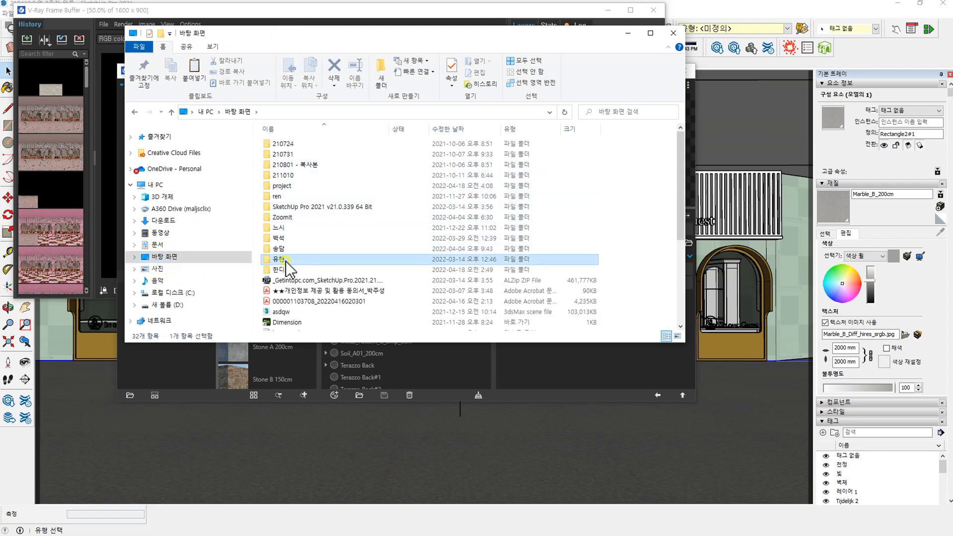
left_click(294, 145)
double_click(295, 145)
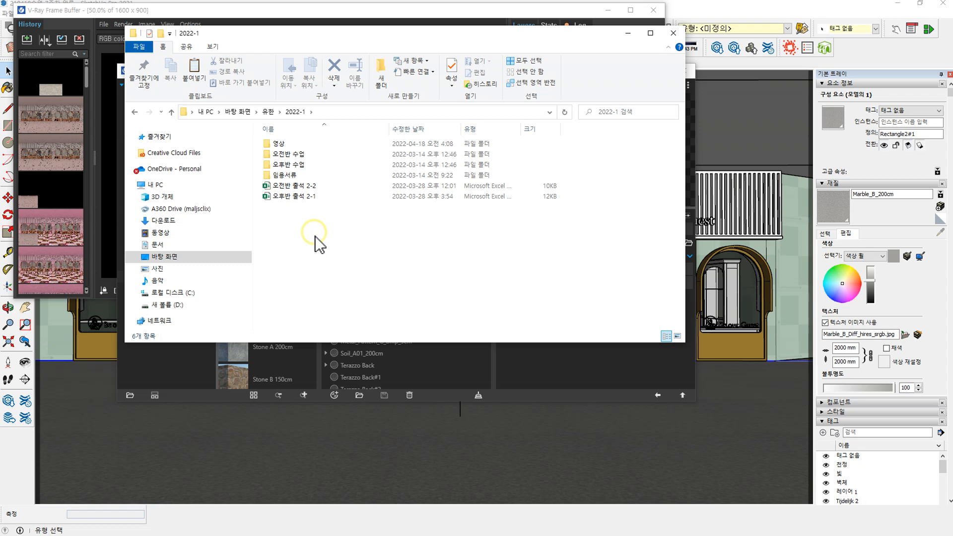
key("ctrl+v")
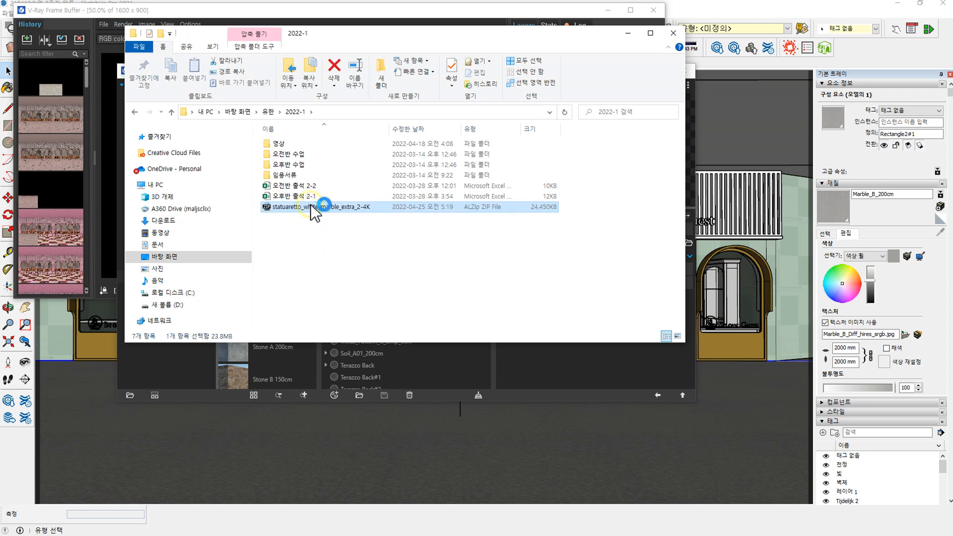
- Extract the statuaretto_white_marble_extra_2-4K archive and open the inner folder containing its texture maps
double_click(313, 208)
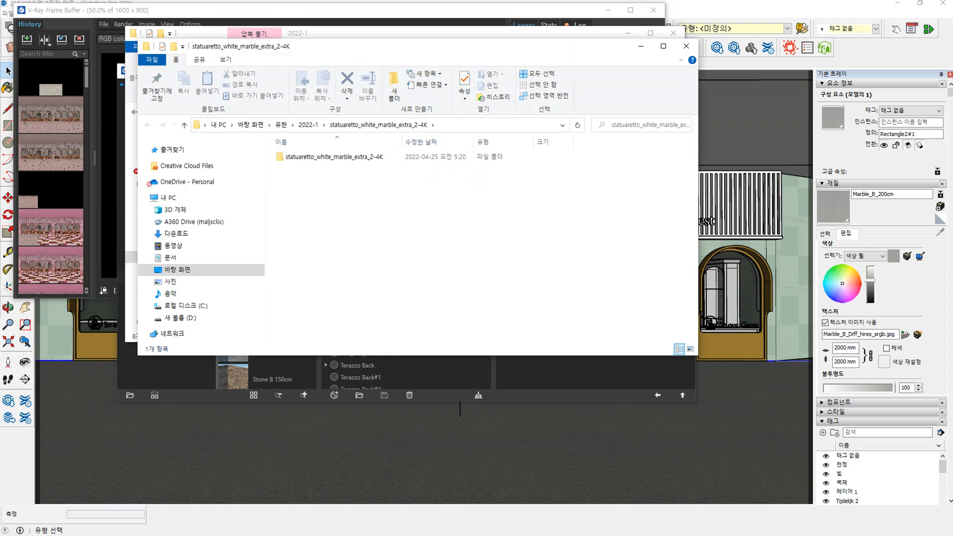
left_click(322, 158)
double_click(322, 158)
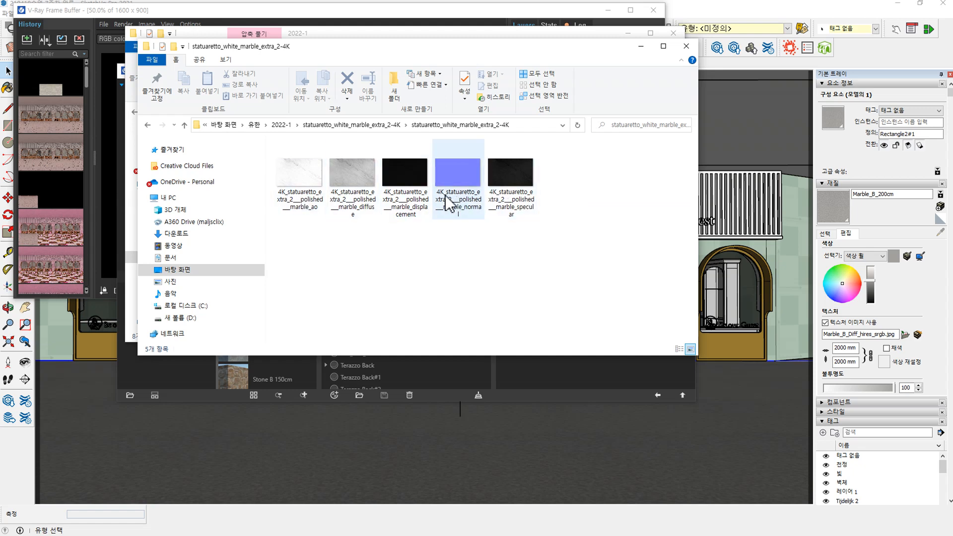
- Examine the displacement, specular, normal, diffuse and AO maps of the marble, comparing the AO map with the diffuse map
left_click(410, 179)
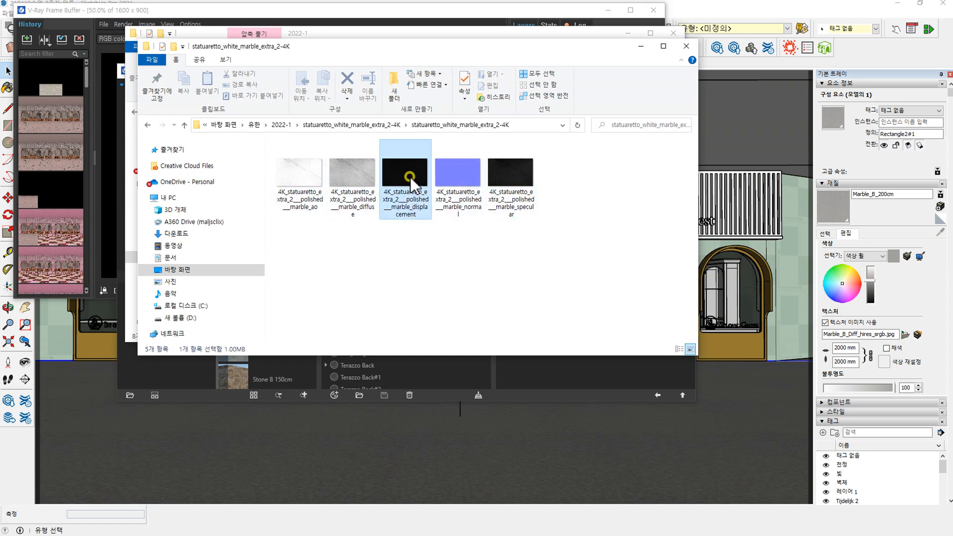
left_click(526, 188)
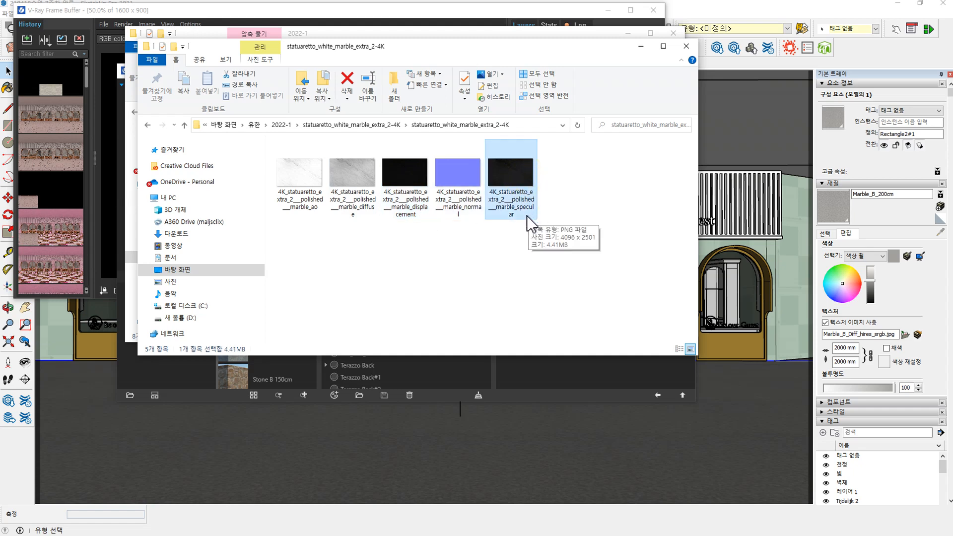
left_click(466, 188)
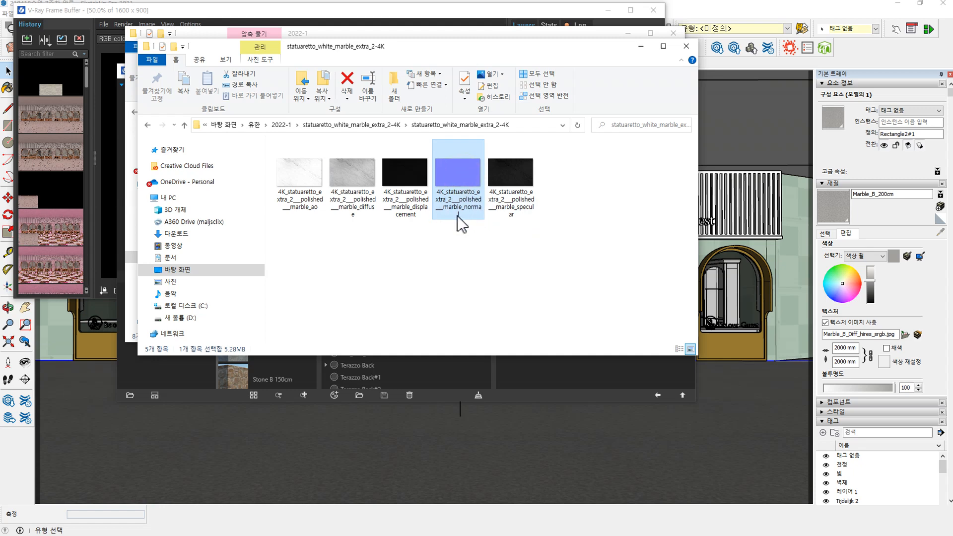
left_click(332, 171)
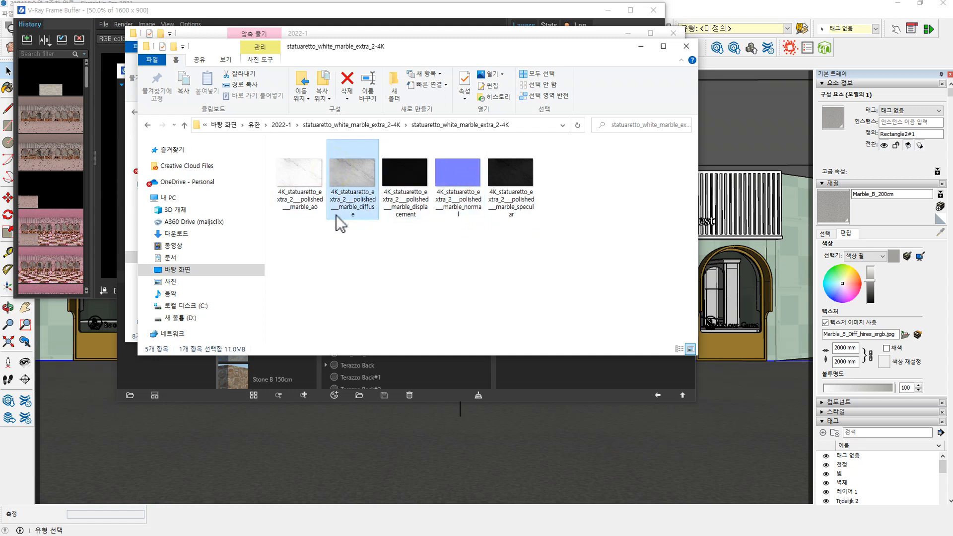
left_click(299, 180)
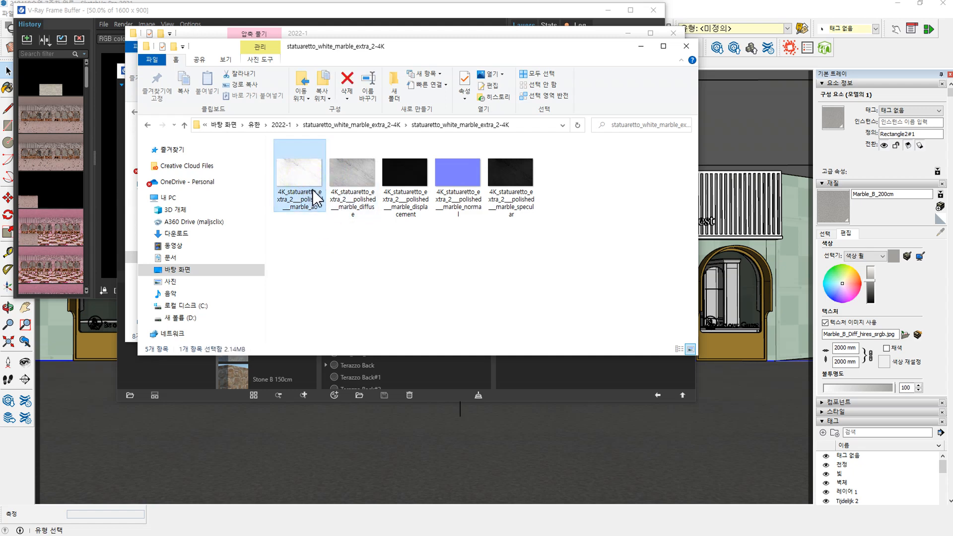
left_click(356, 177)
left_click(301, 179)
left_click(362, 180)
left_click(298, 180)
left_click(359, 175)
left_click(300, 177)
left_click(353, 173)
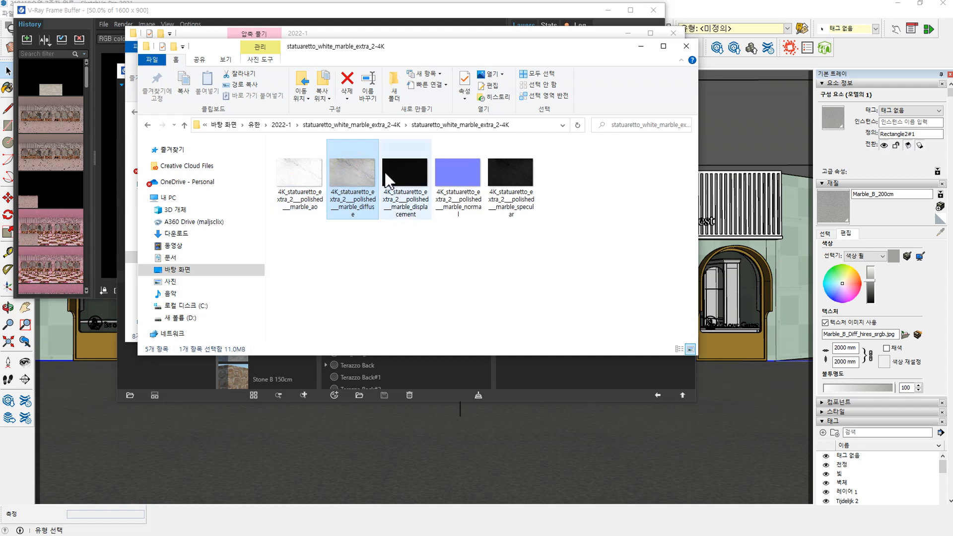
- Copy the folder of marble maps statuaretto_white_marble_extra_2-4K into the desktop folder project > maps, check its contents and close File Explorer
left_click_drag(604, 35, 0, 348)
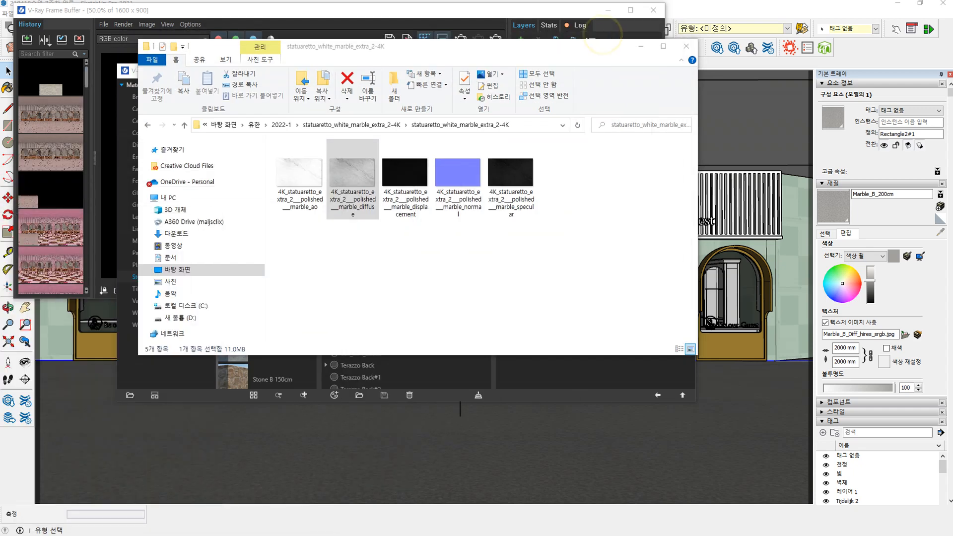
left_click_drag(550, 50, 0, 337)
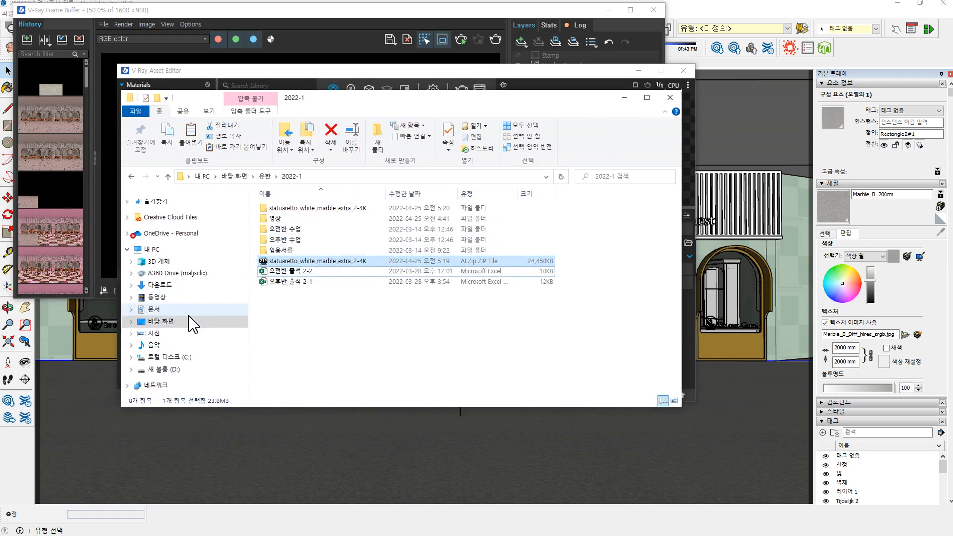
left_click(182, 321)
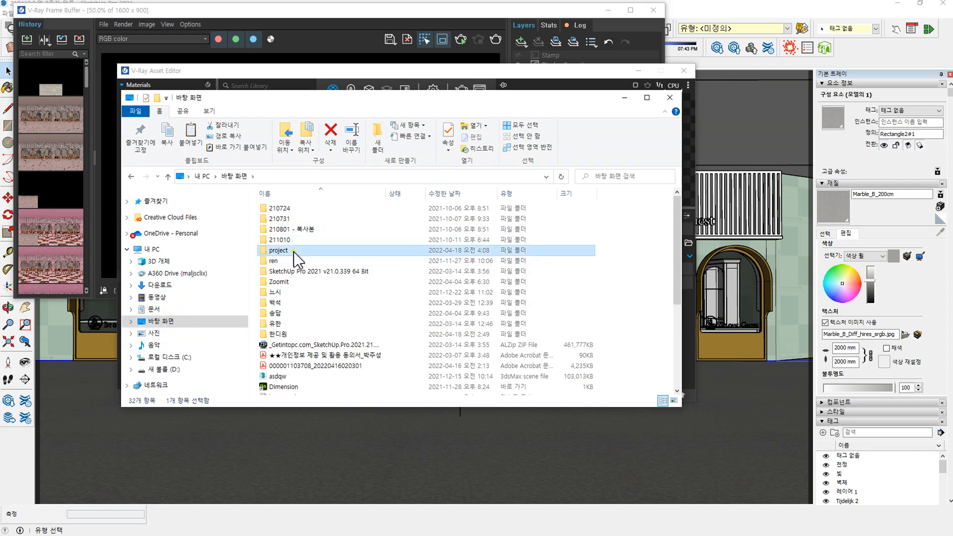
double_click(294, 251)
double_click(282, 209)
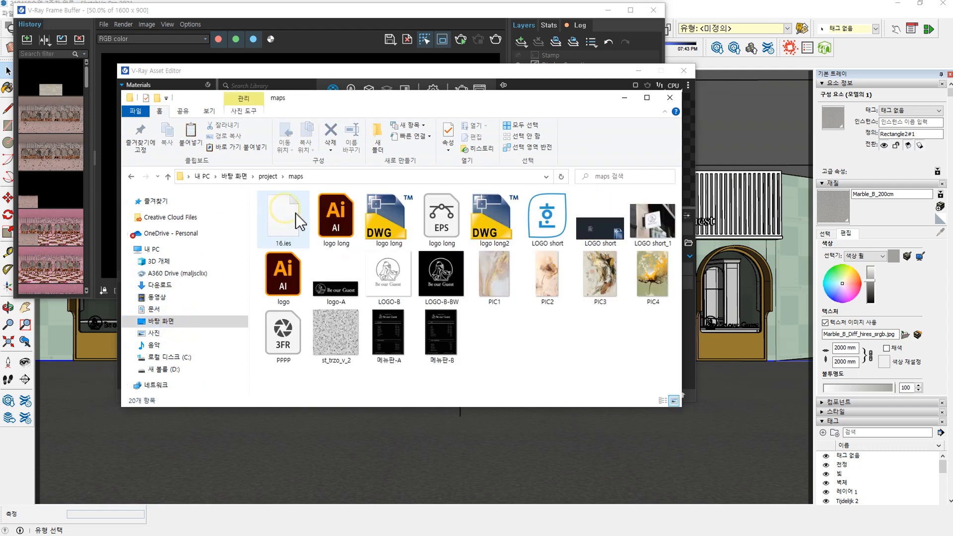
left_click(539, 334)
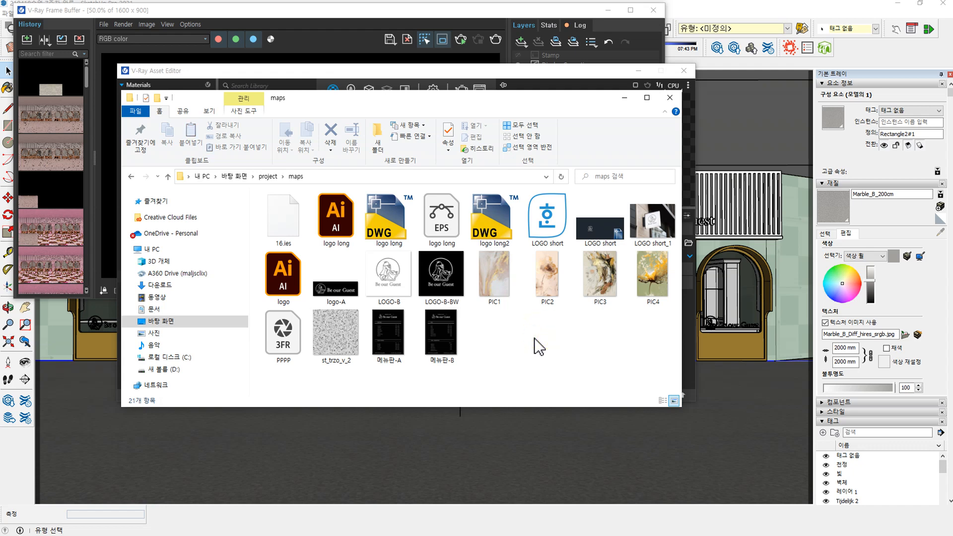
key("ctrl+v")
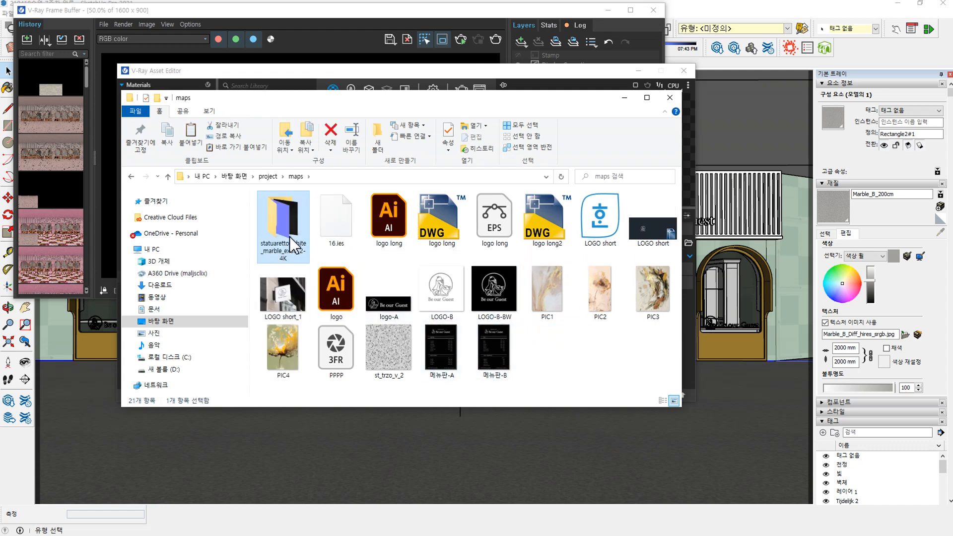
left_click(536, 365)
double_click(281, 233)
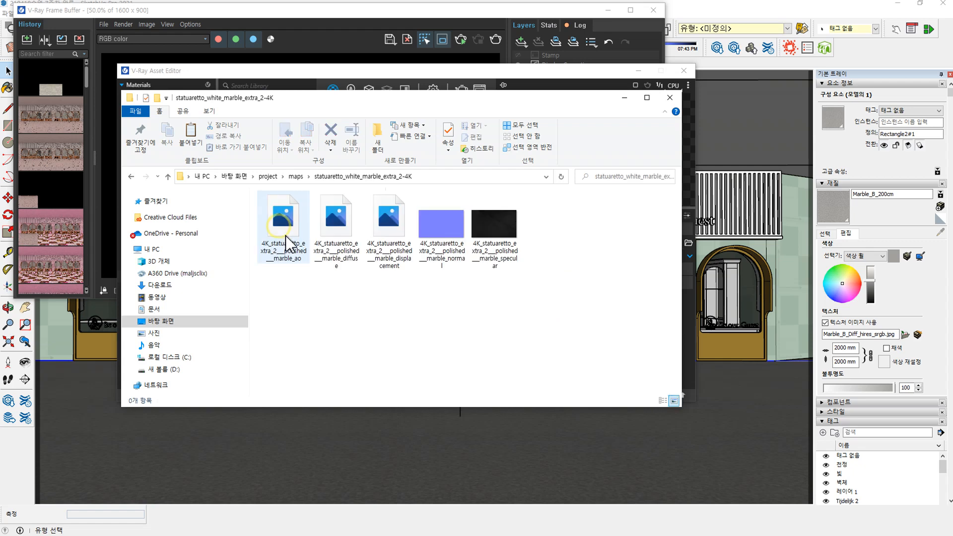
left_click(670, 97)
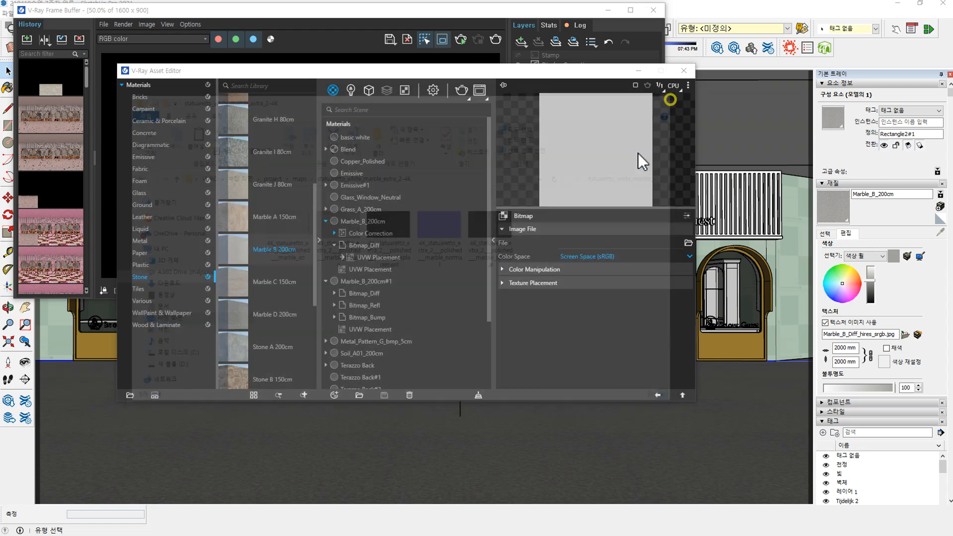
- Load the marble diffuse image from project > maps > statuaretto_white_marble_extra_2-4K into the bitmap feeding the Color Correction of Marble_B_200cm
left_click(688, 242)
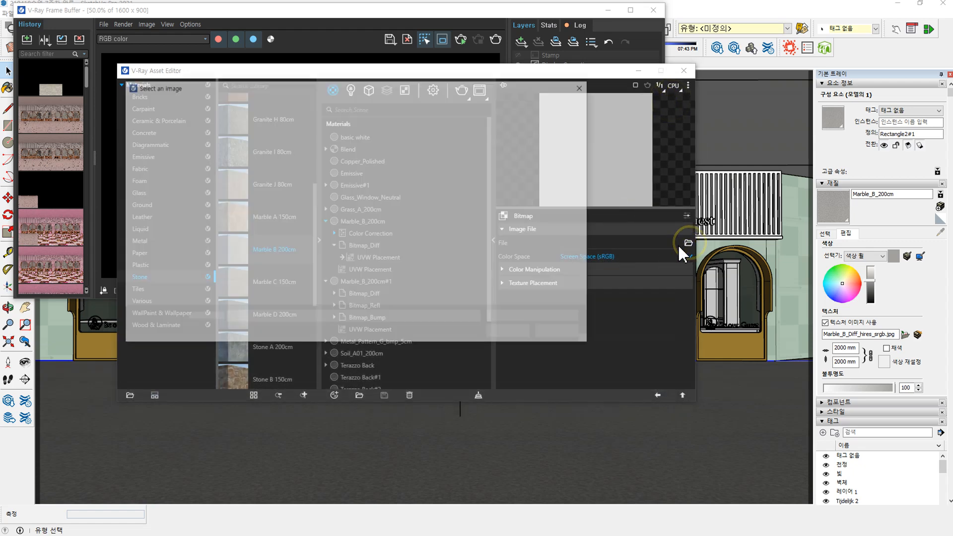
left_click_drag(326, 132, 301, 198)
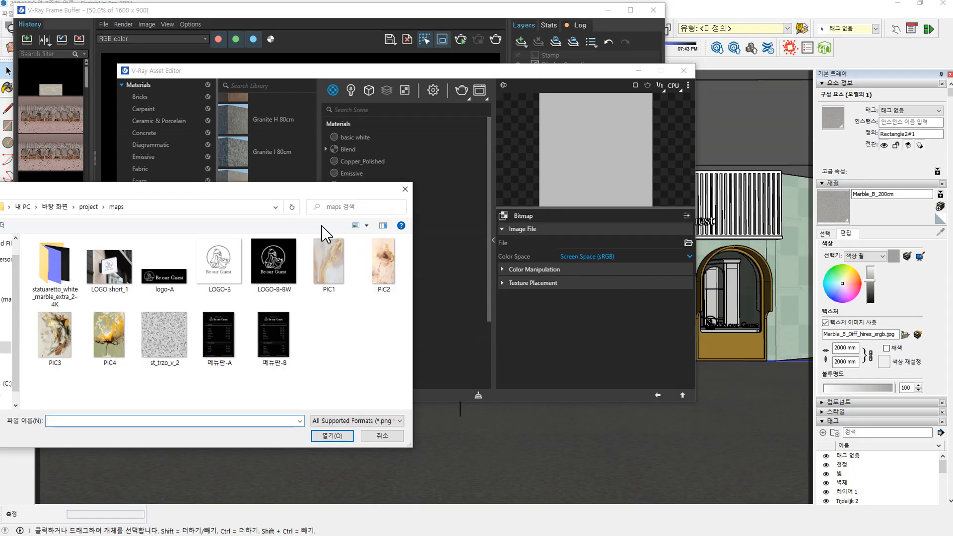
left_click_drag(297, 198, 430, 175)
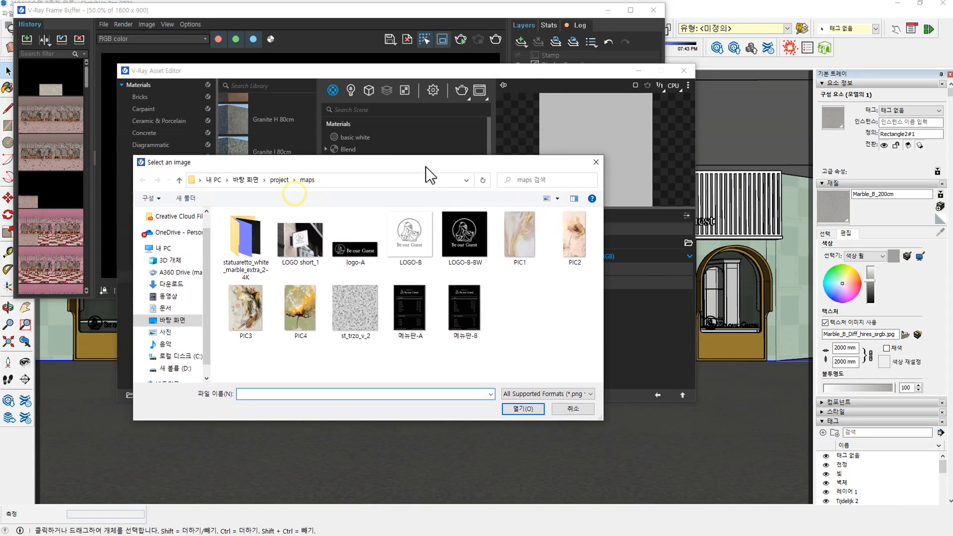
double_click(246, 243)
double_click(292, 246)
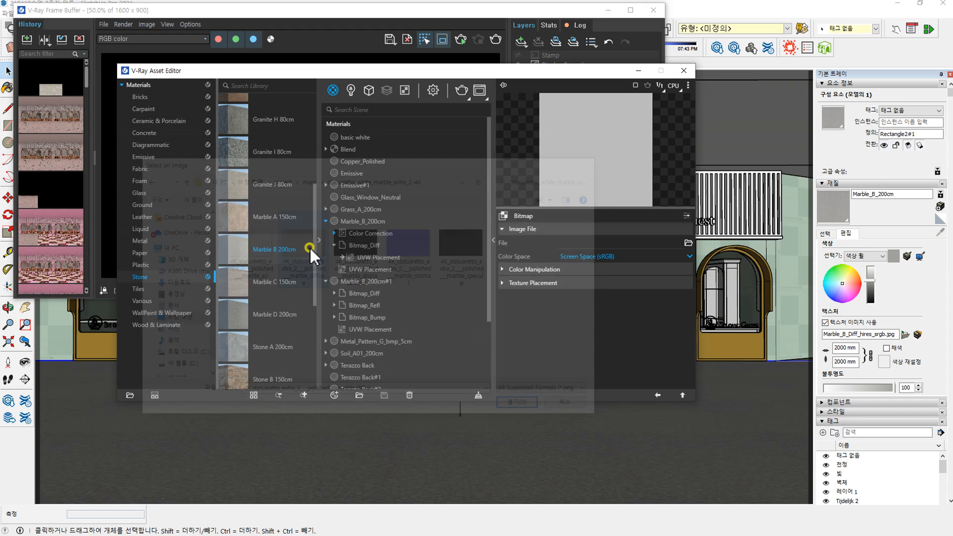
left_click(658, 395)
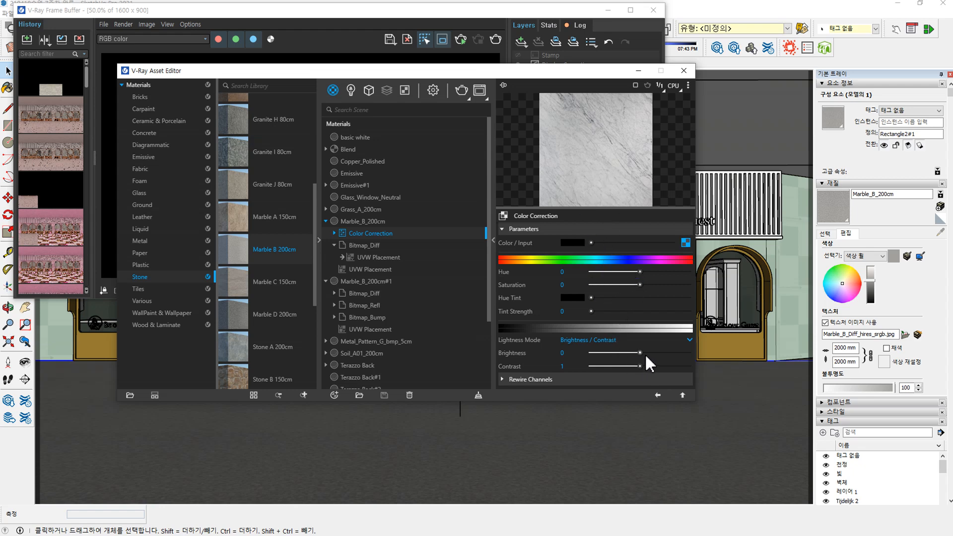
- Set the Color Correction brightness of Marble_B_200cm's diffuse map to 0.022
mouse_move(640, 353)
left_mouse_down()
mouse_move(659, 351)
mouse_move(628, 354)
mouse_move(639, 350)
left_mouse_up()
left_click(658, 397)
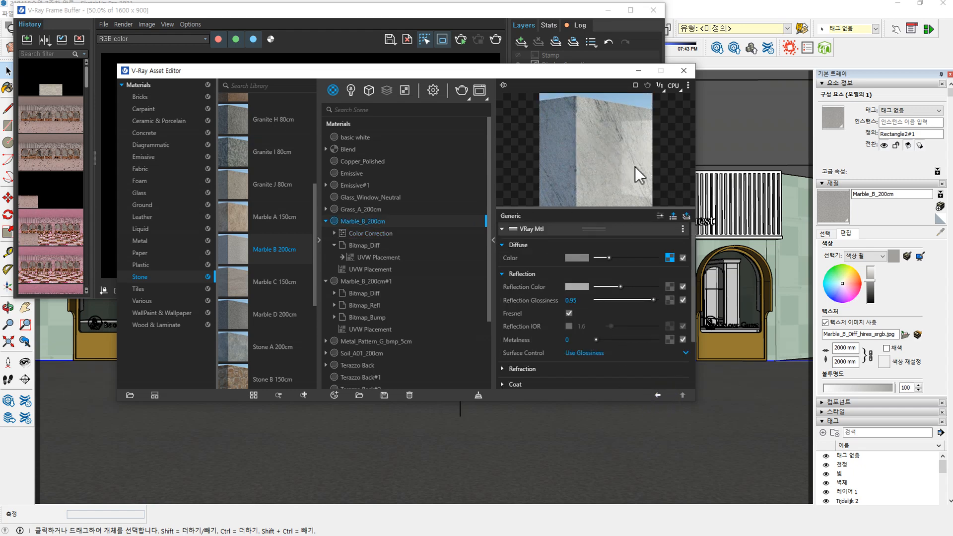
left_click(670, 258)
left_click_drag(639, 354, 642, 354)
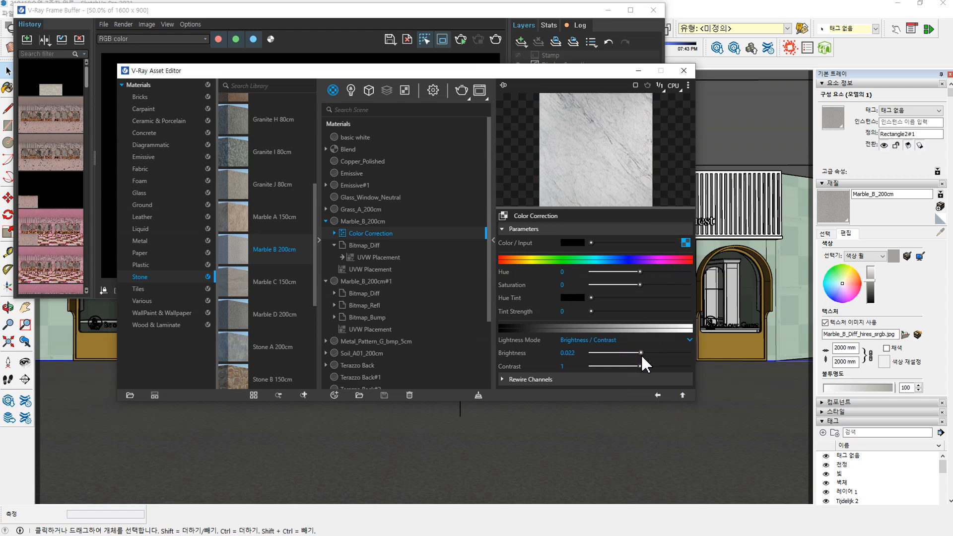
left_click(658, 395)
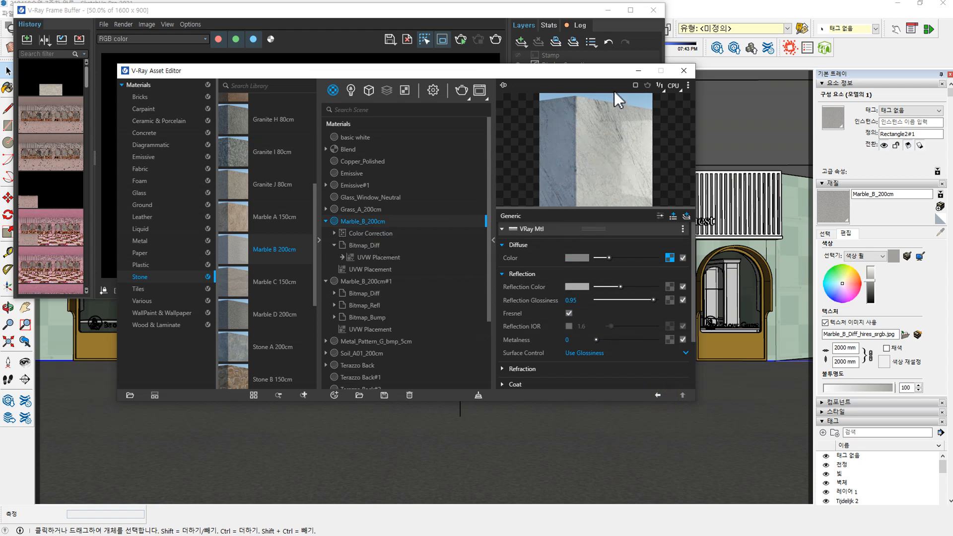
- Replace the Color Correction on the diffuse of Marble_B_200cm with a Tiles texture
left_click(354, 234)
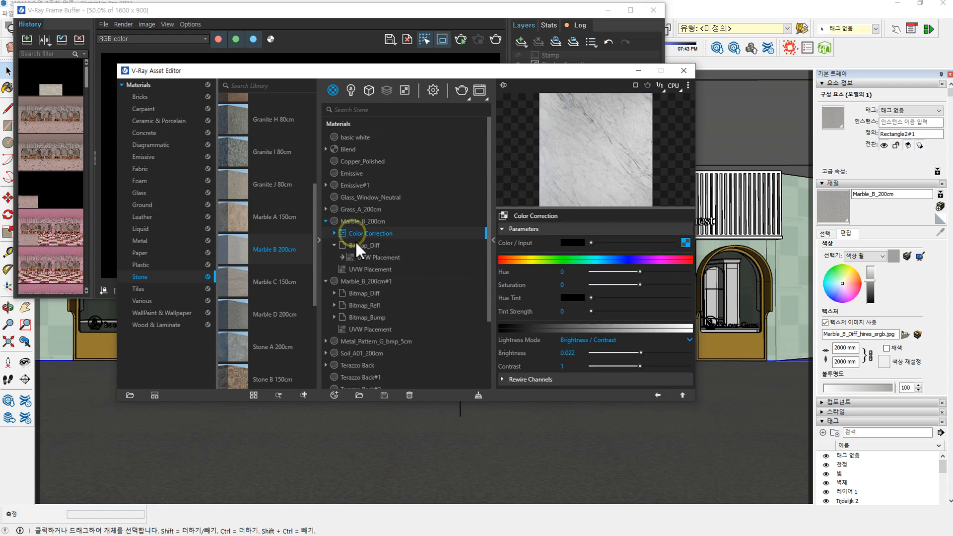
left_click(350, 220)
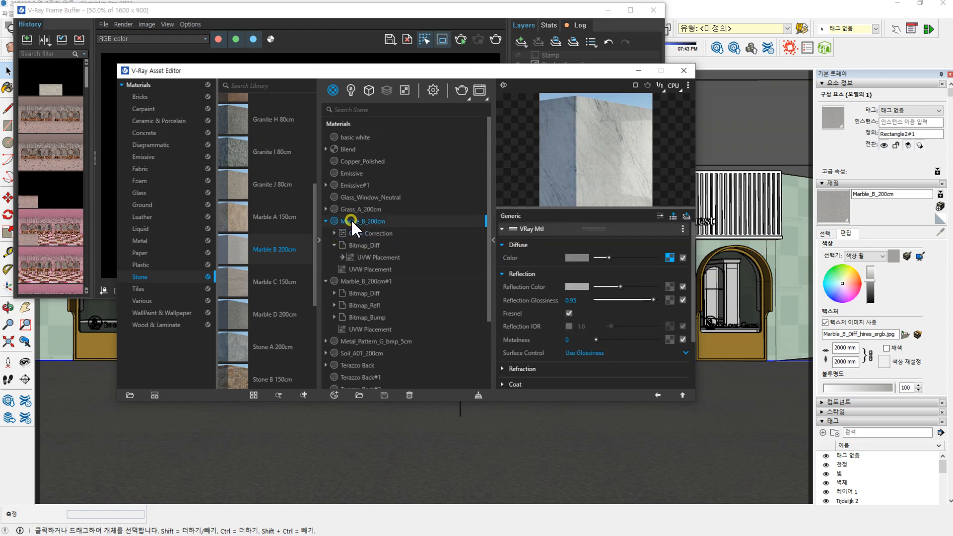
left_click(361, 233)
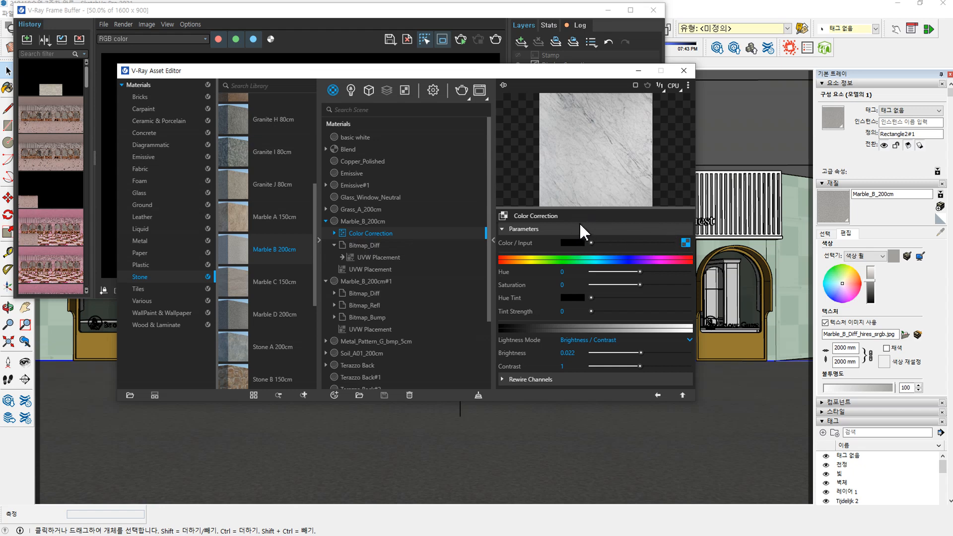
left_click(506, 214)
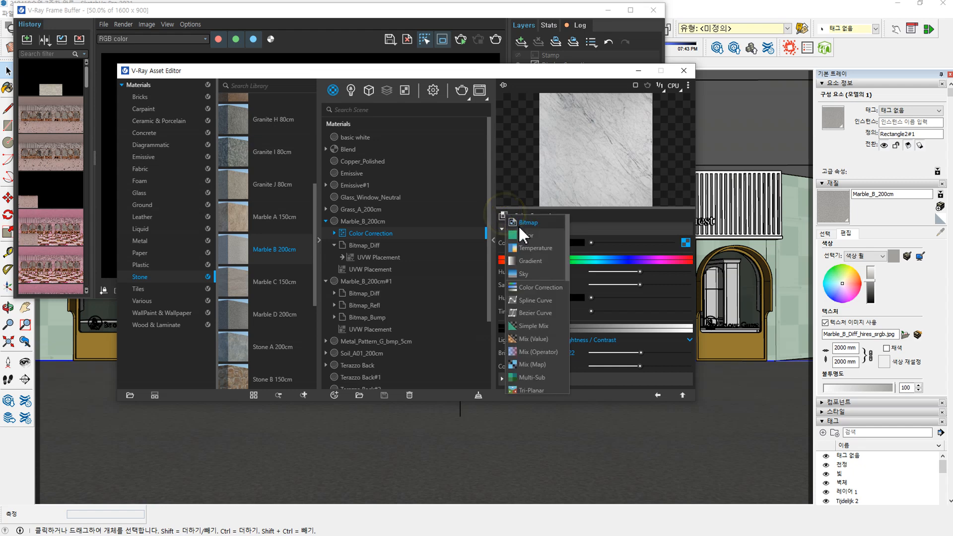
scroll(521, 343, "down", 3)
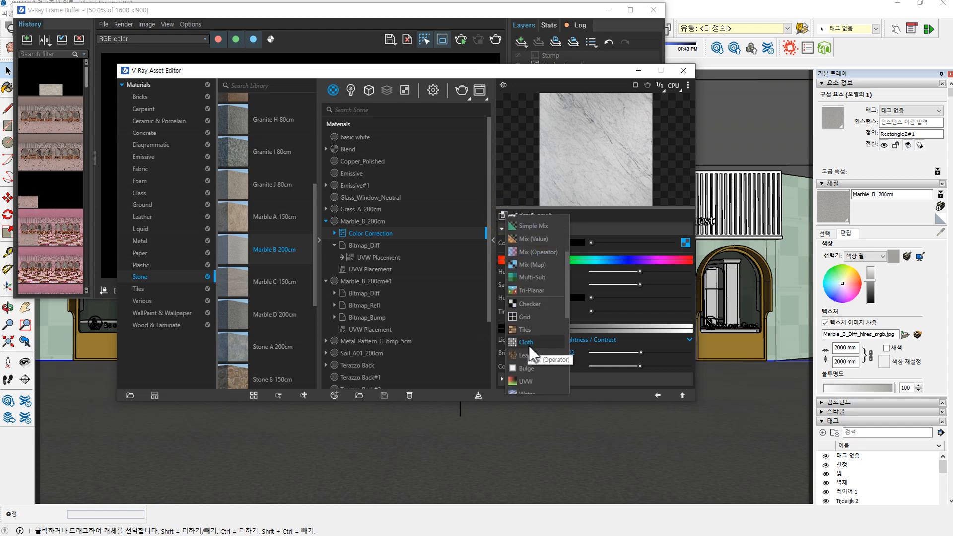
left_click(527, 330)
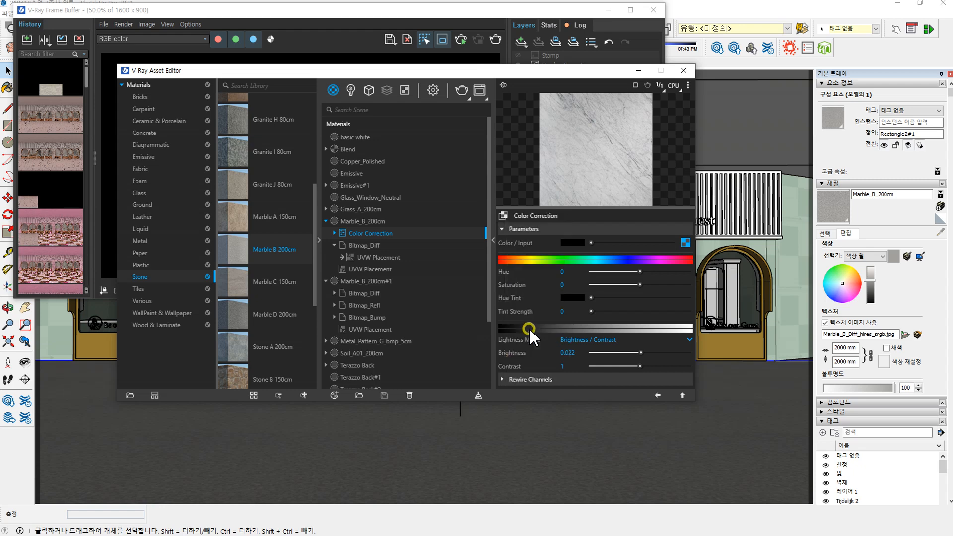
left_click(671, 270)
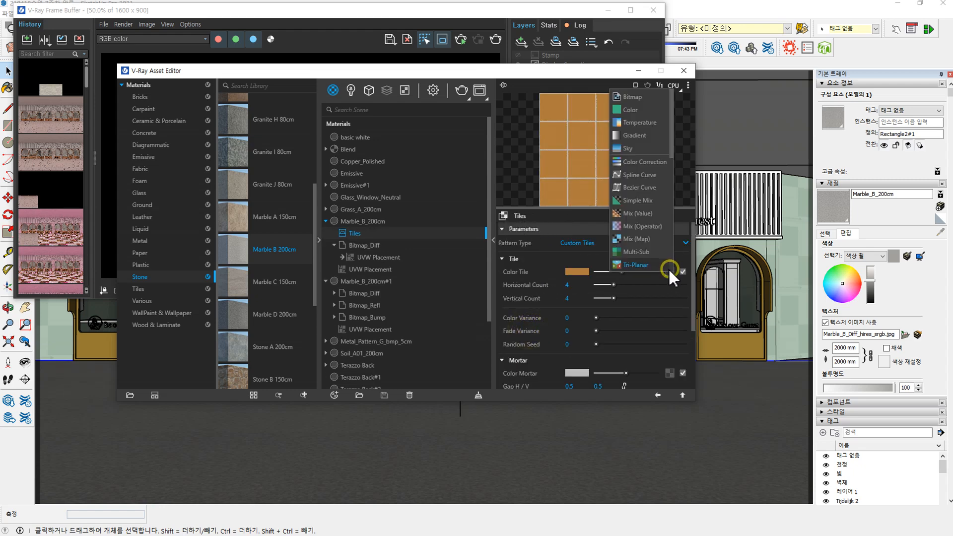
left_click(632, 112)
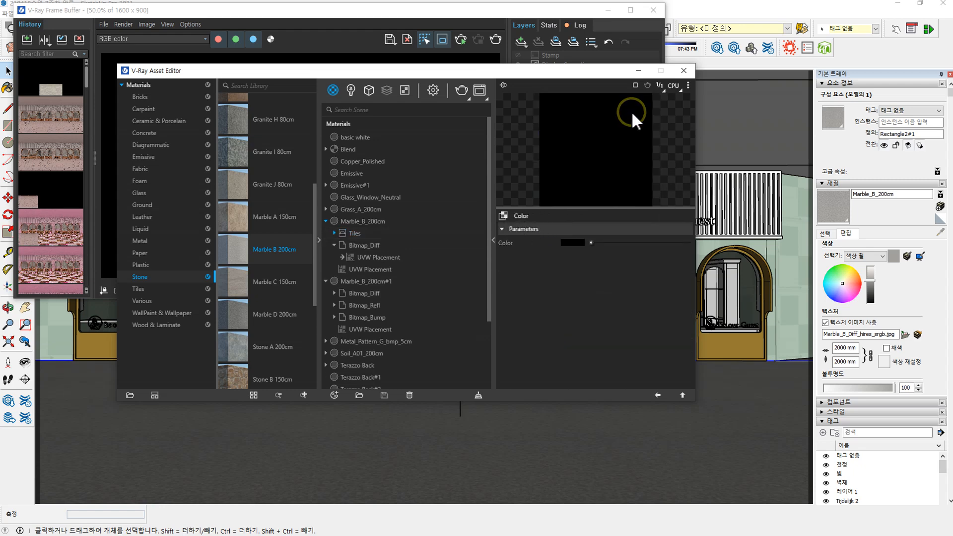
left_click(658, 395)
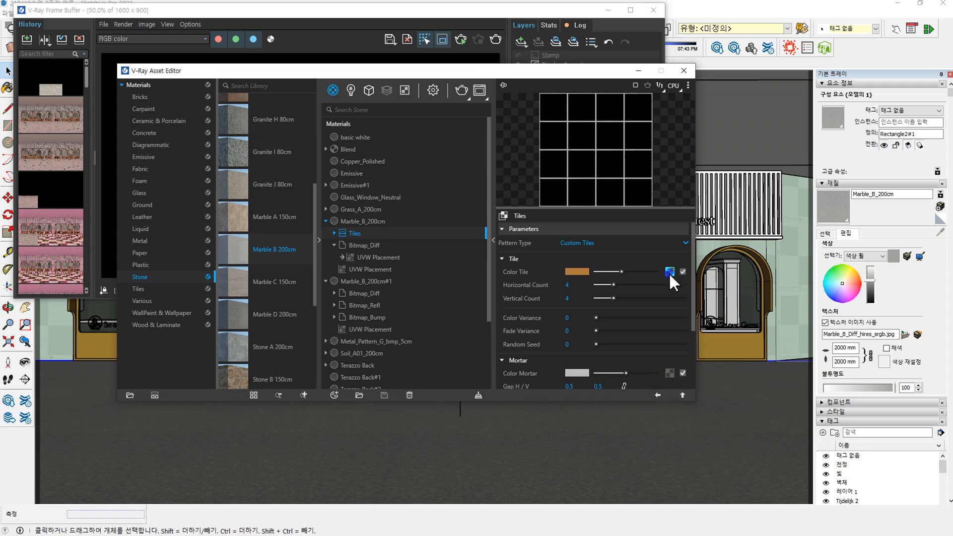
right_click(670, 273)
left_click(634, 332)
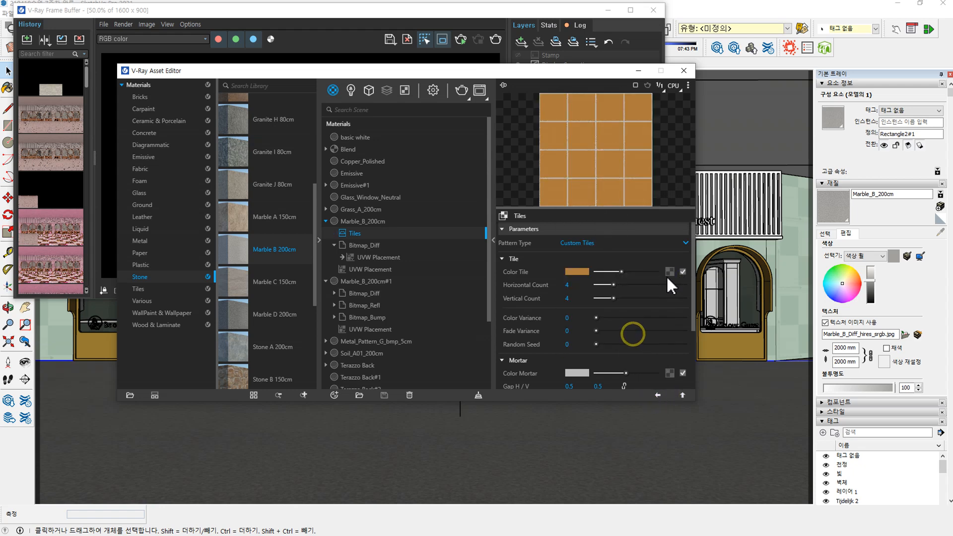
- Assign a Color Correction texture to the Color Tile slot of the Tiles map
left_click(669, 270)
scroll(633, 206, "down", 1)
scroll(634, 202, "down", 1)
scroll(635, 198, "up", 2)
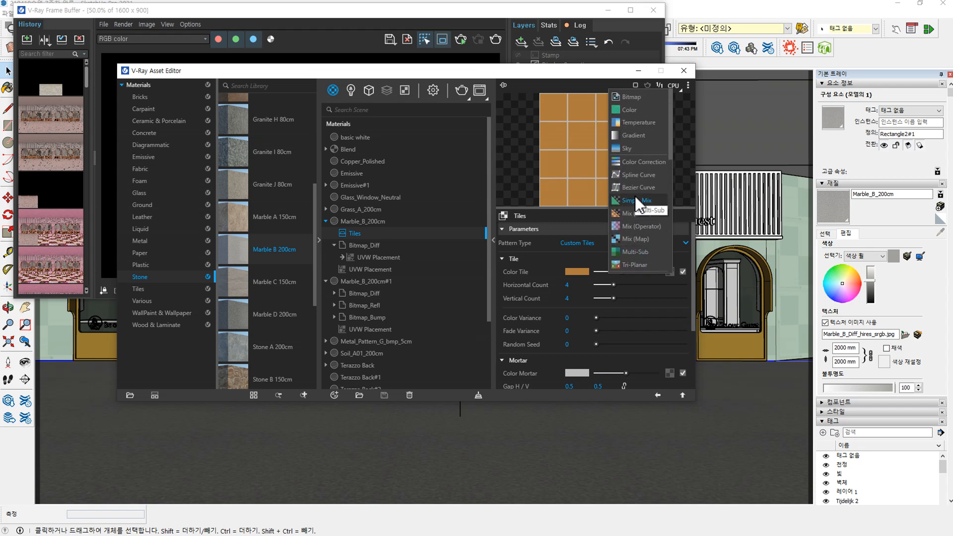
left_click(641, 163)
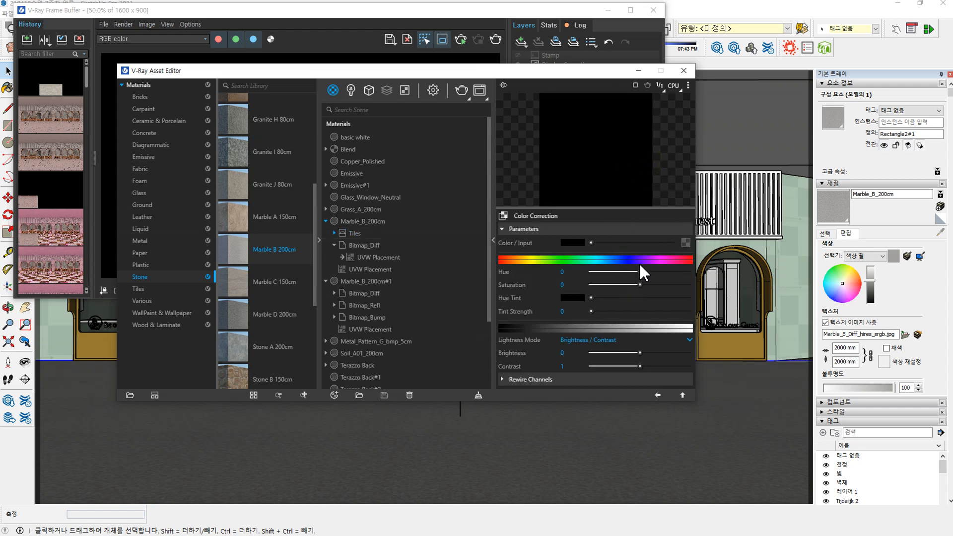
- Add a bitmap as the tile Color Correction's input, loading the 4K statuaretto marble diffuse image
left_click(688, 242)
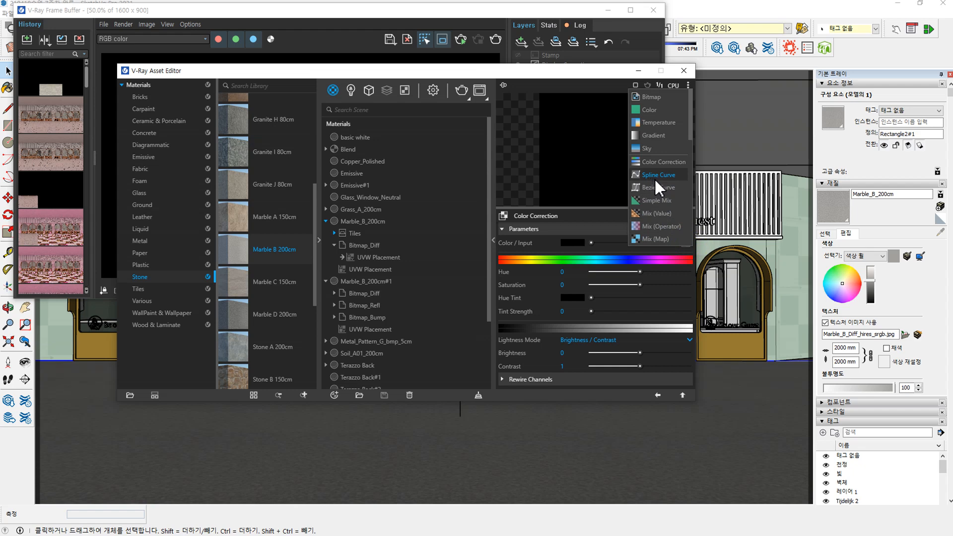
left_click(658, 96)
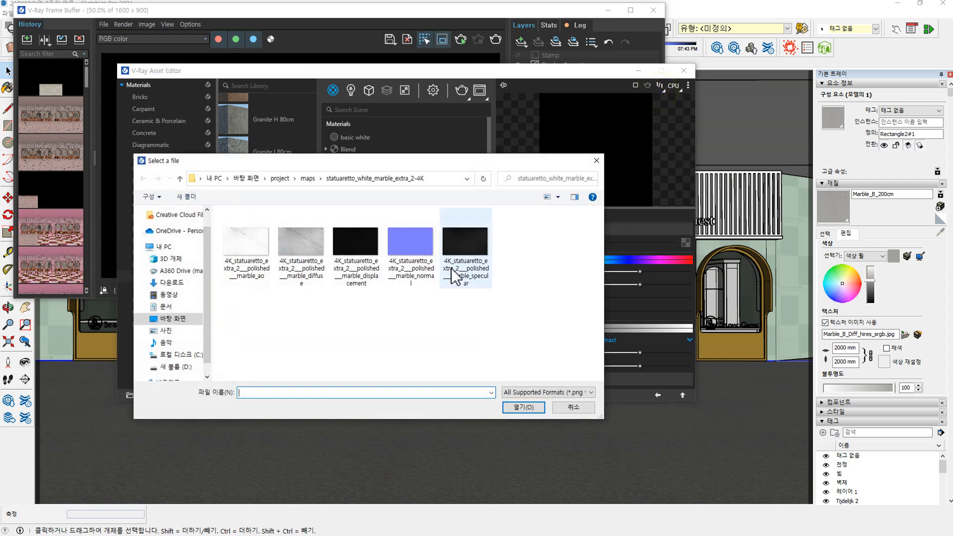
left_click(293, 261)
left_click(524, 408)
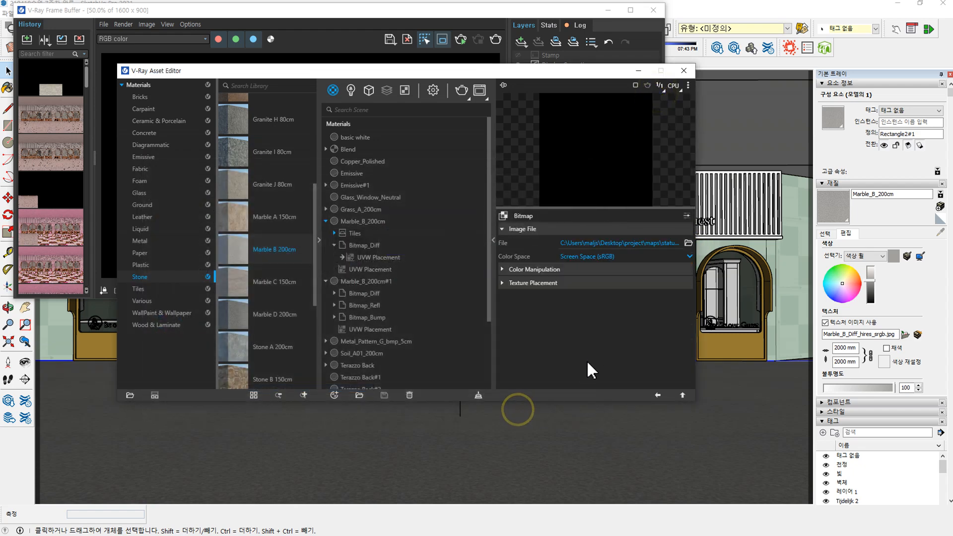
left_click(658, 395)
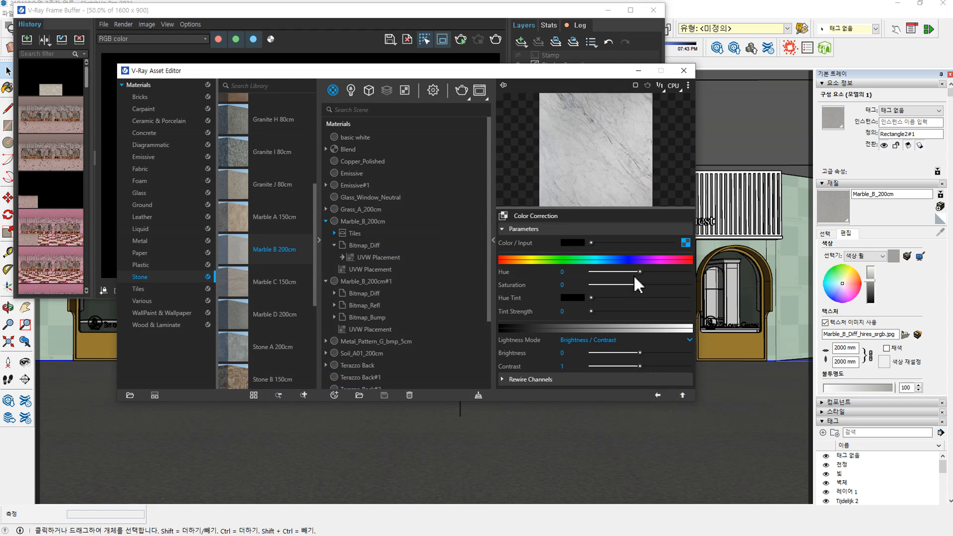
- Set the tile Color Correction's brightness to 0.053 and darken the Color Tile swatch to black
left_click_drag(642, 352, 641, 353)
left_click(658, 395)
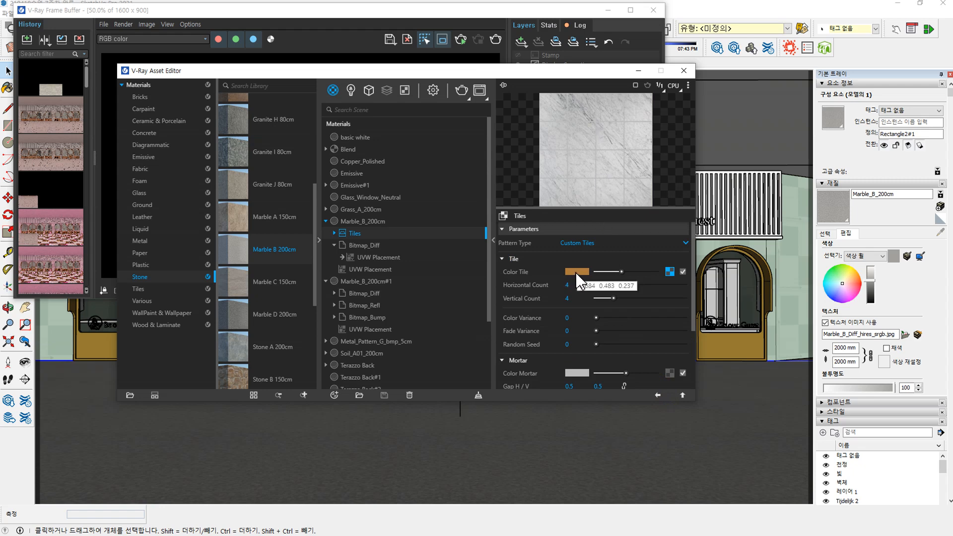
left_click_drag(616, 271, 560, 273)
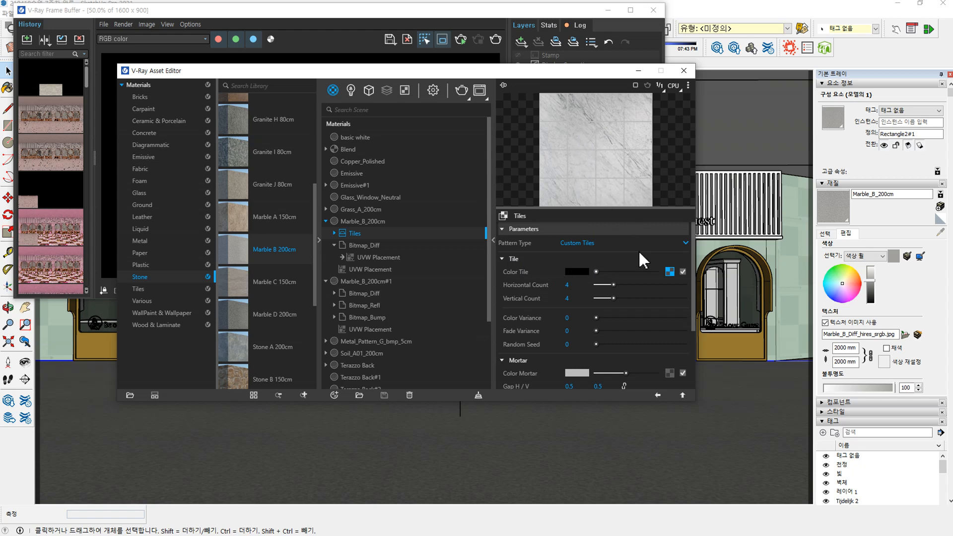
left_click(670, 272)
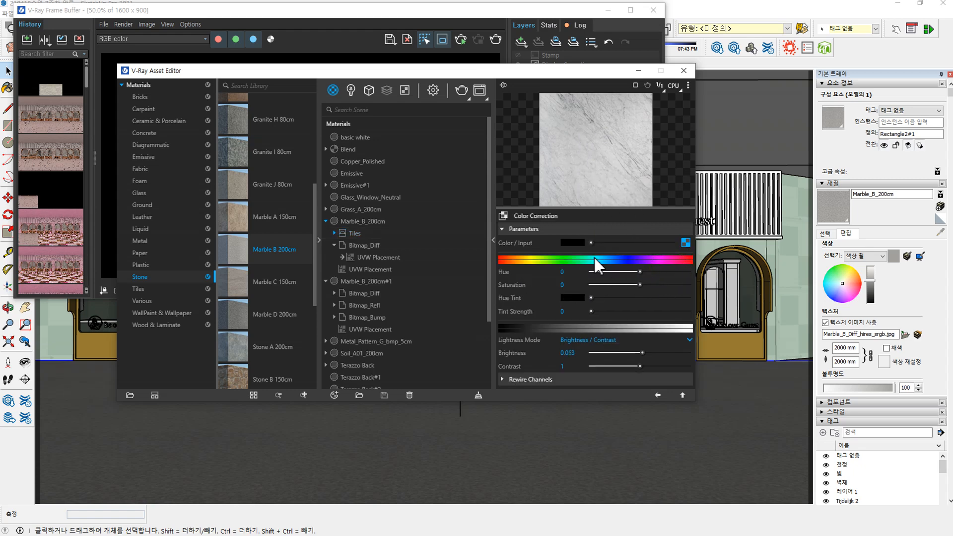
- Return to the Tiles texture of Marble_B_200cm and set its pattern type to Running Bond
left_click(658, 395)
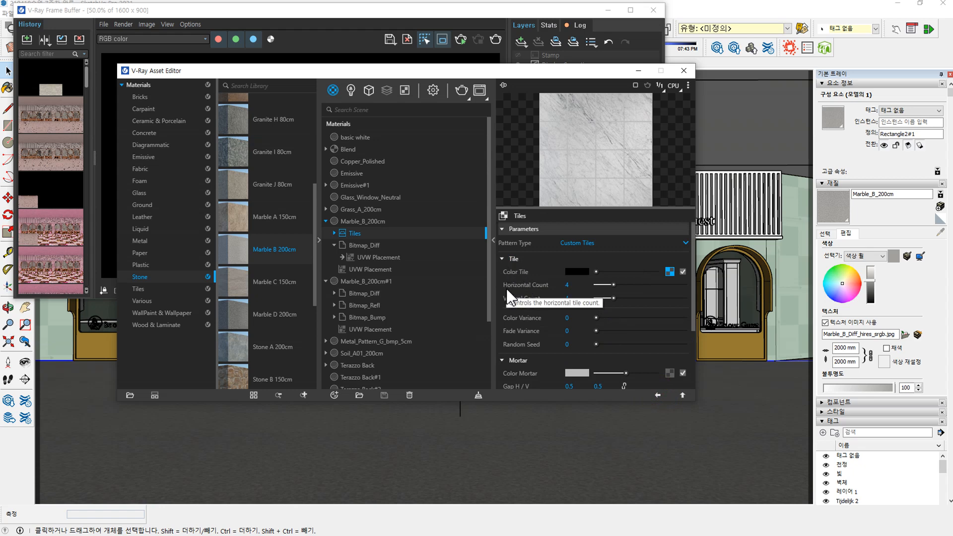
left_click(569, 285)
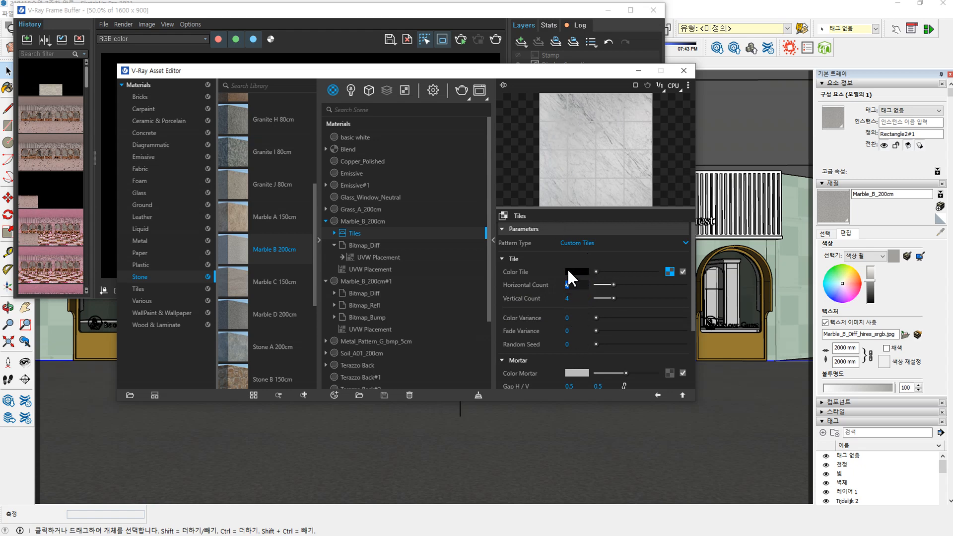
left_click(572, 243)
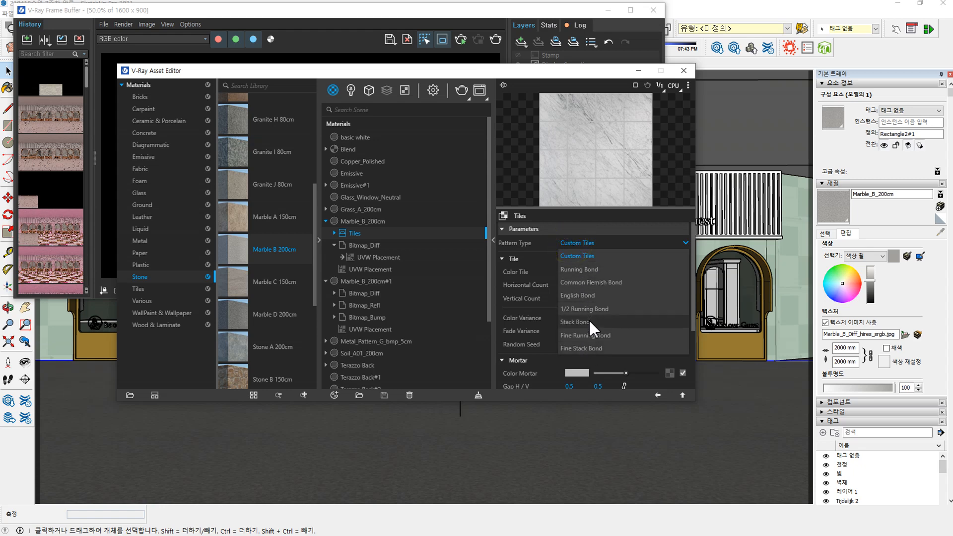
left_click(582, 271)
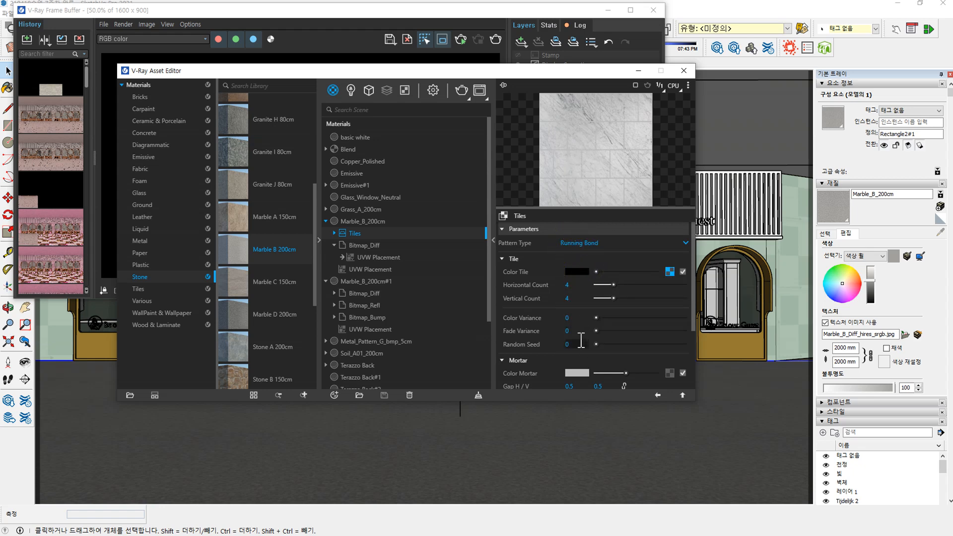
- Change the mortar color of the Tiles texture to black
left_click(576, 374)
left_click_drag(401, 264, 305, 323)
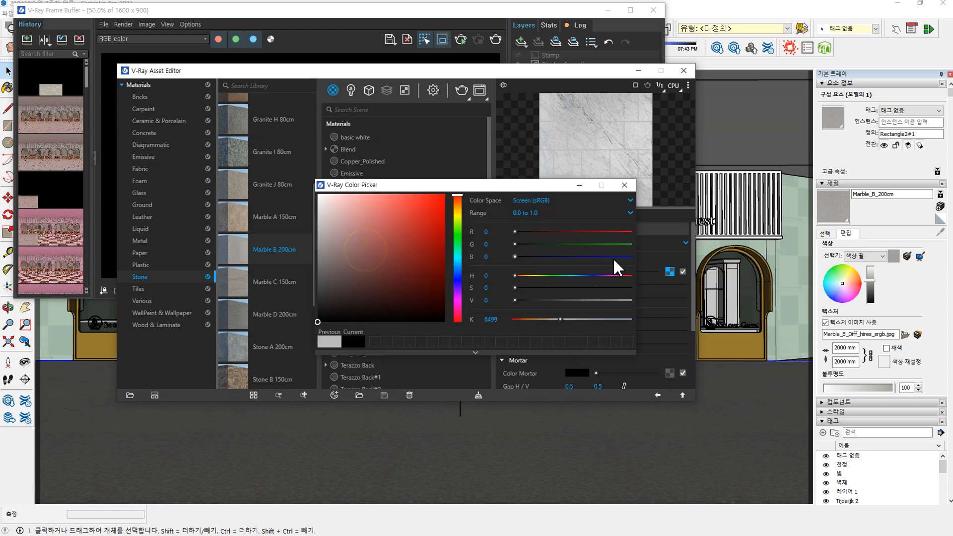
left_click(626, 184)
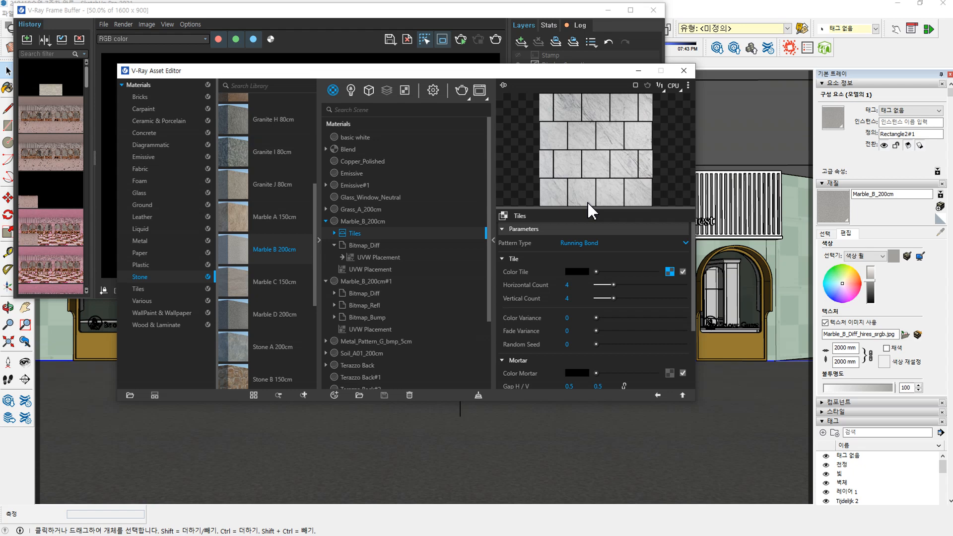
- Set the horizontal and vertical mortar gaps of the Tiles texture to 0.05
scroll(580, 333, "down", 2)
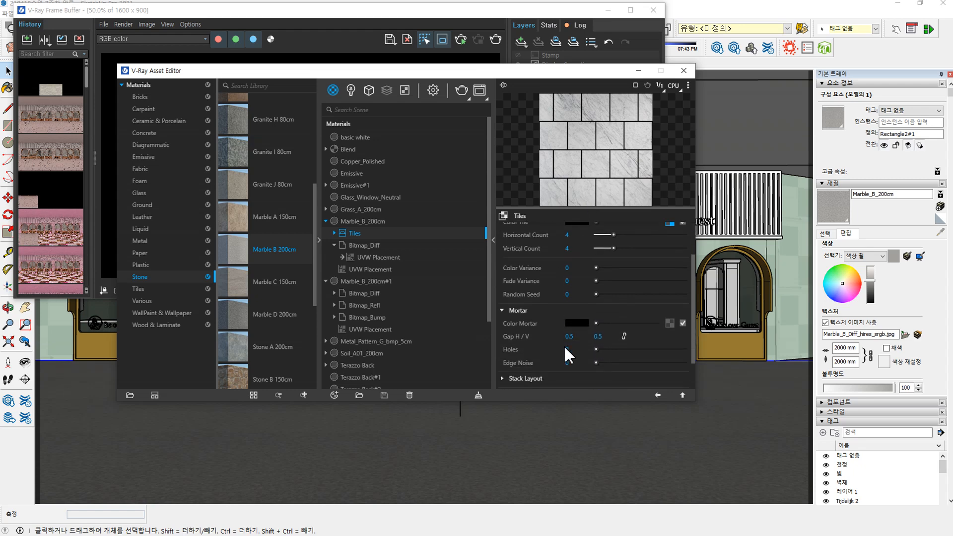
left_click(573, 335)
key("Return")
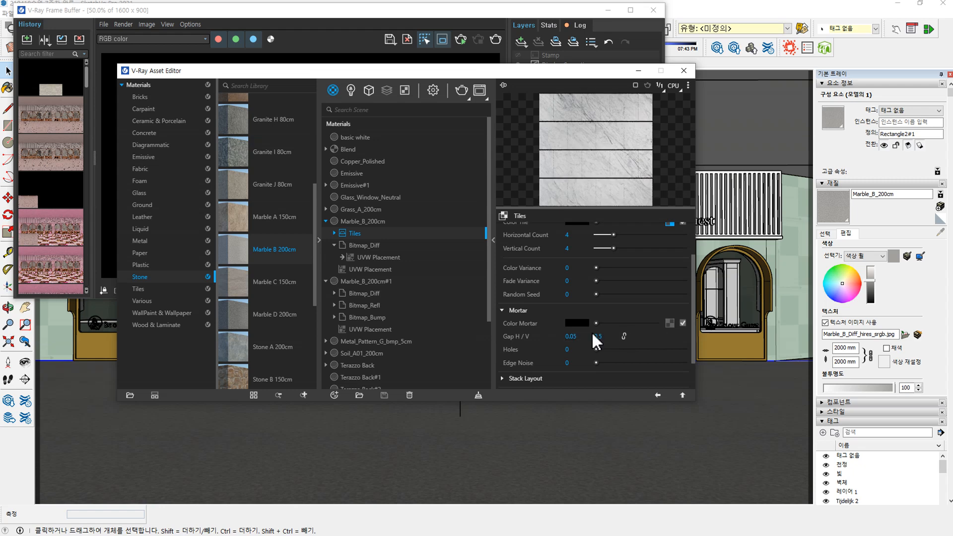
left_click(605, 333)
type("0.05")
key("Return")
- Widen both the horizontal and vertical mortar gaps to 0.1
left_click(578, 336)
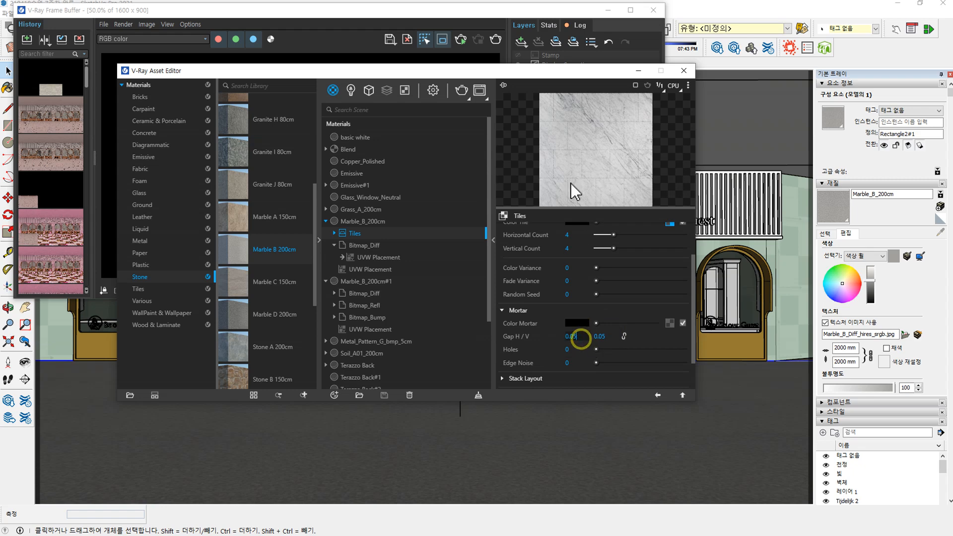
double_click(571, 336)
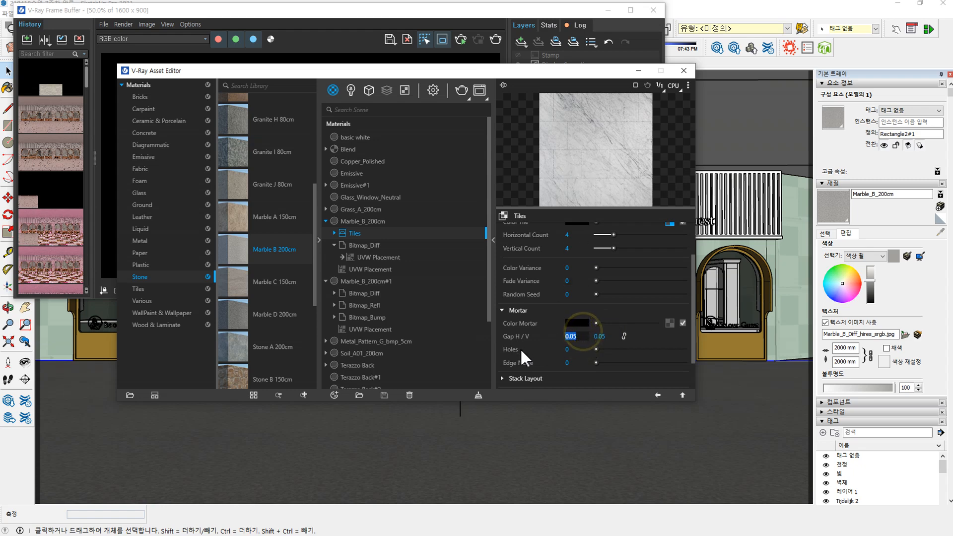
type("0.1")
key("Return")
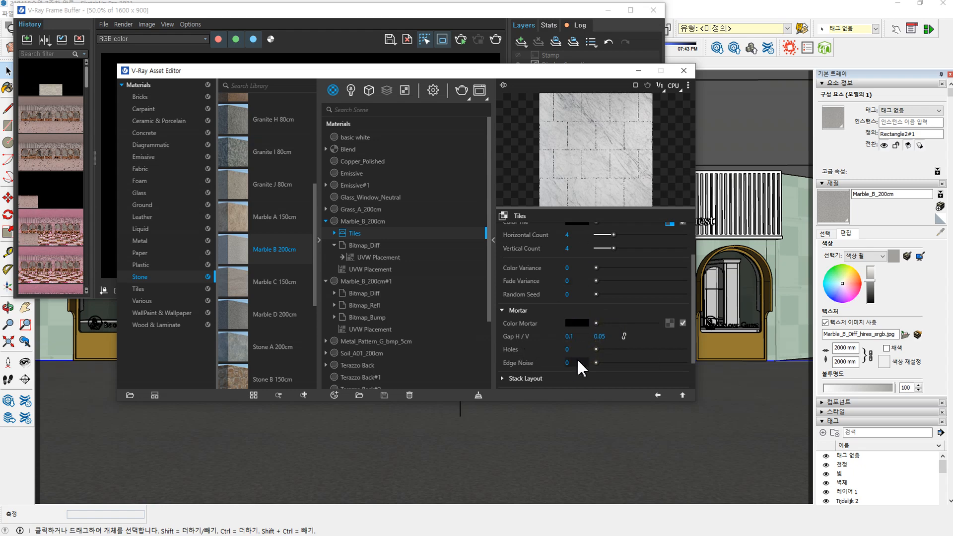
left_click_drag(611, 336, 575, 339)
type("0.1")
key("Return")
- Apply the Marble_B_200cm material to the selected floor in the scene
left_click(370, 221)
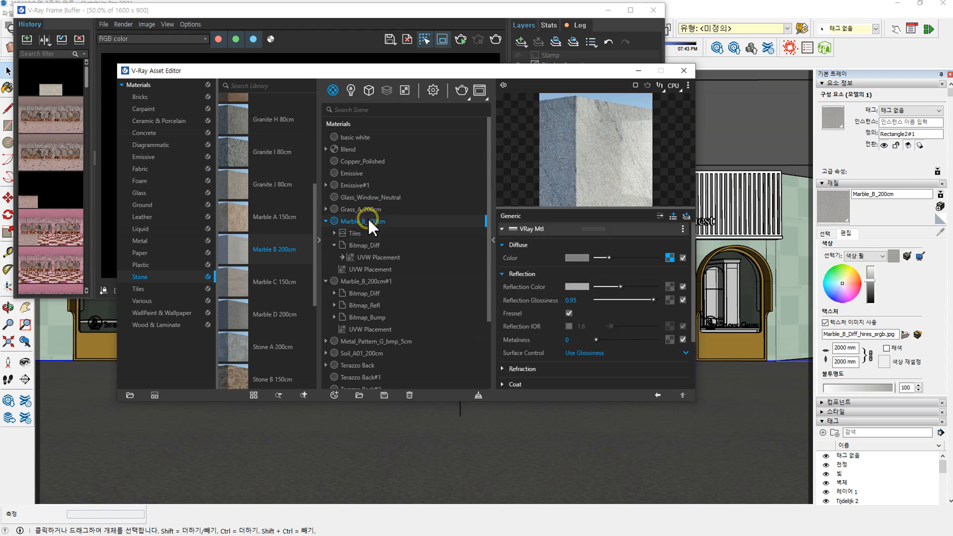
right_click(368, 220)
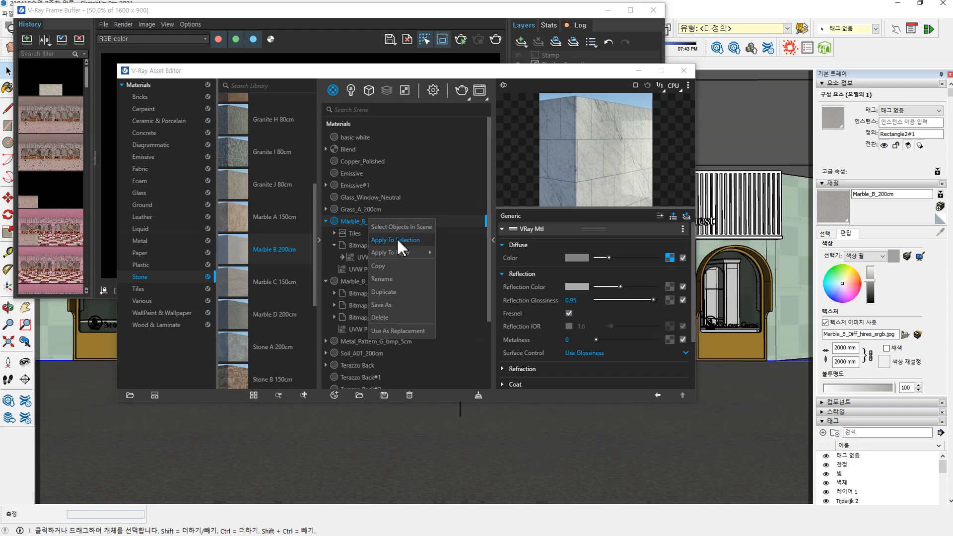
left_click(397, 237)
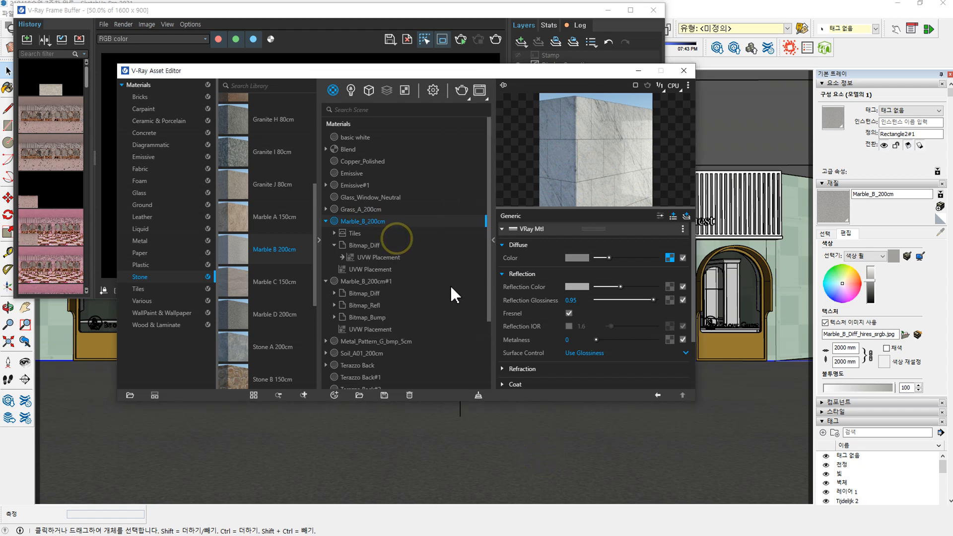
left_click(563, 436)
right_click(358, 217)
left_click(379, 236)
left_click(546, 438)
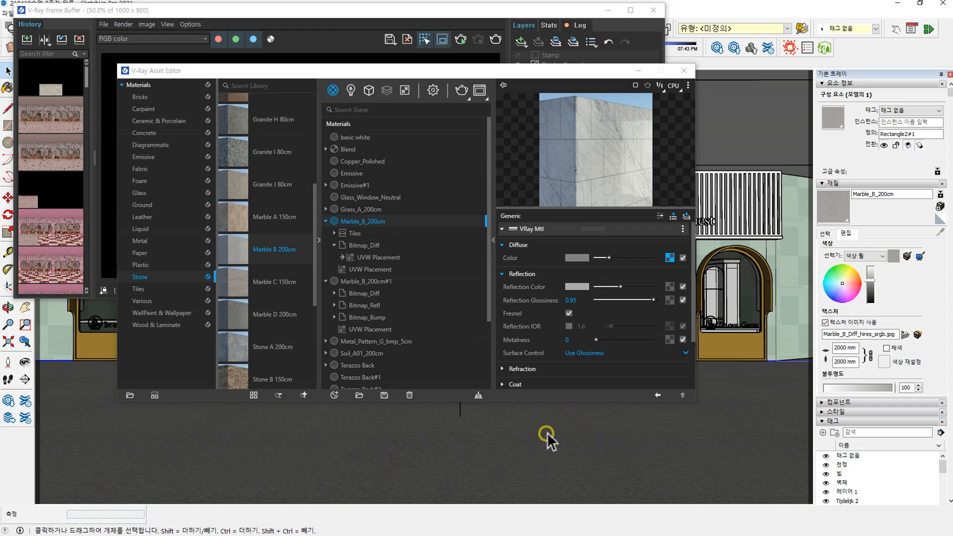
left_click(517, 442)
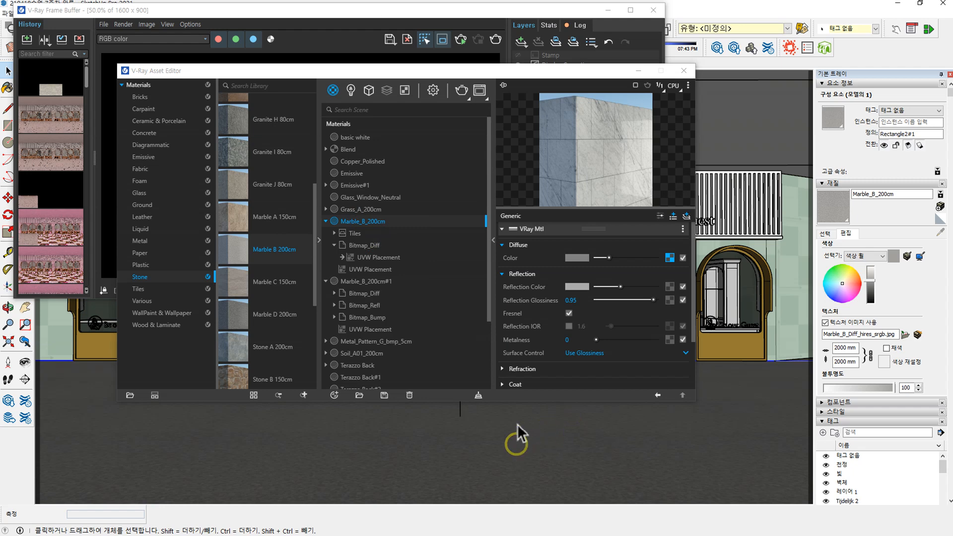
- Render the floor region and inspect the marble tile pattern up close in the frame buffer
left_click(461, 90)
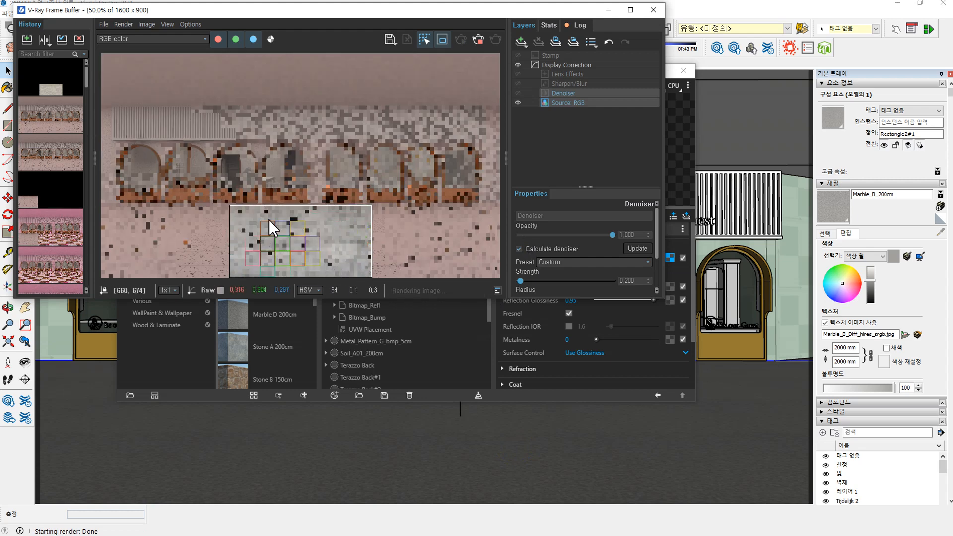
scroll(288, 252, "up", 2)
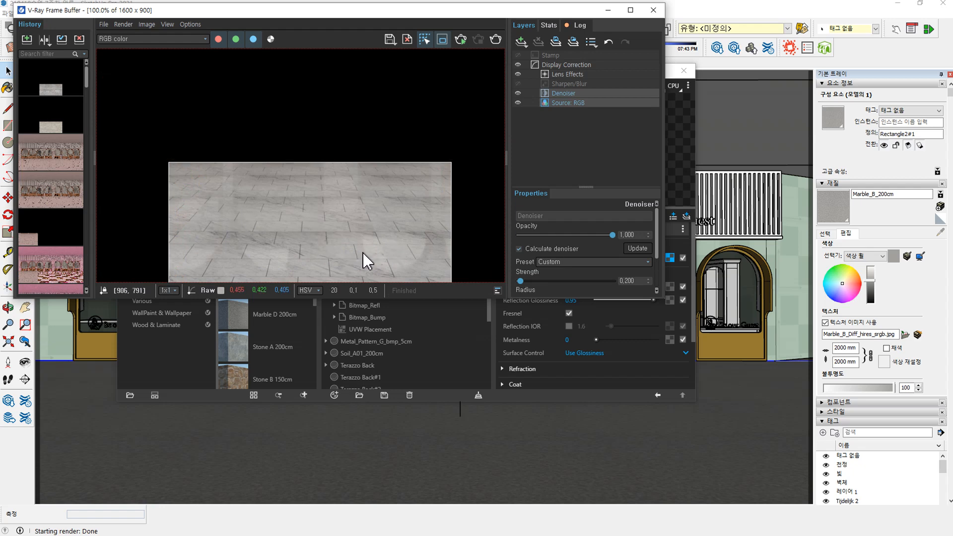
scroll(298, 249, "down", 2)
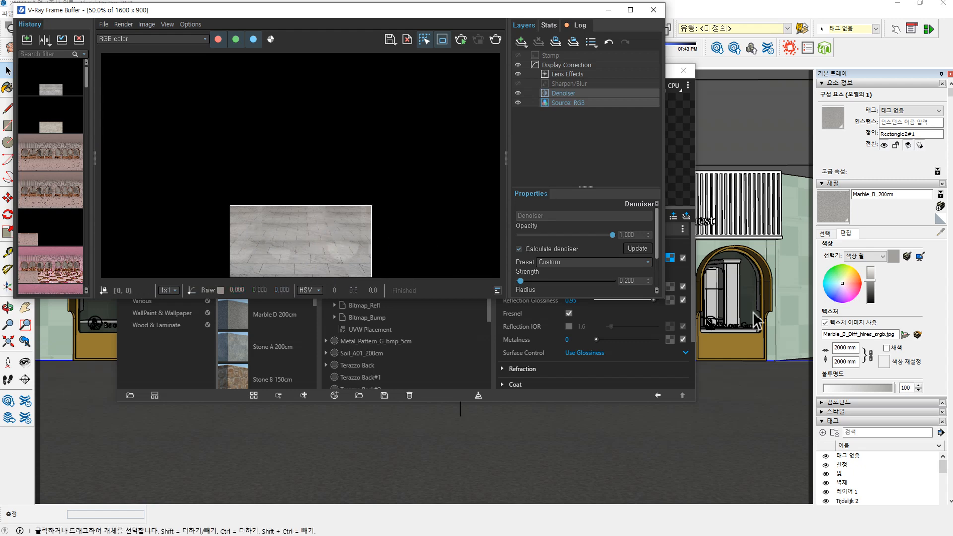
- Set the texture width of Marble_B_200cm to 20000 mm, keeping its proportions locked
left_click(846, 347)
double_click(845, 348)
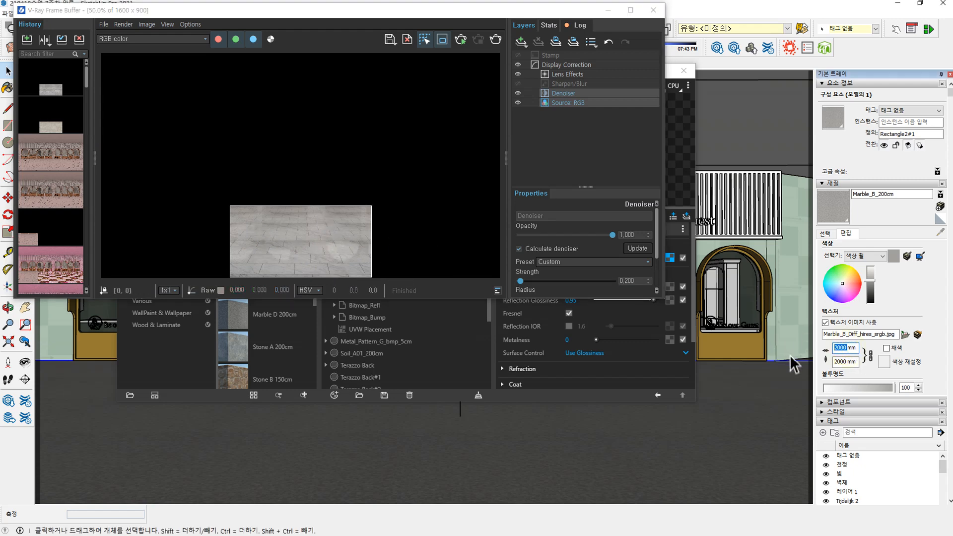
type("20000")
key("Return")
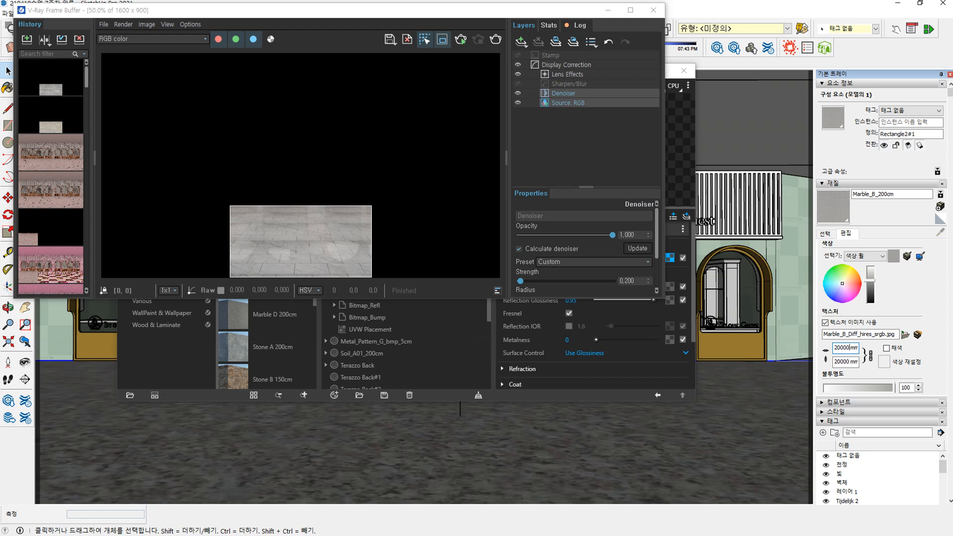